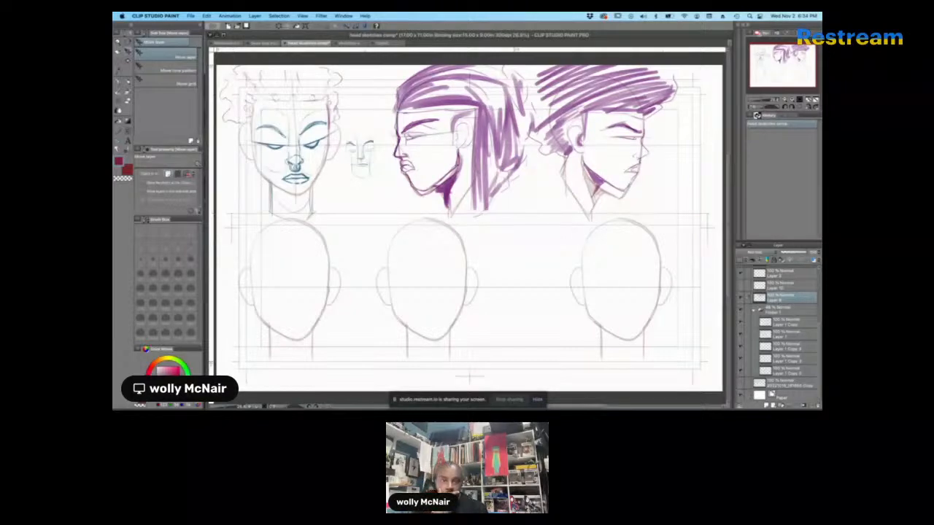
- Switch to Clip Studio Paint and select the Rough pencil in the head sketches document
key(super+Tab)
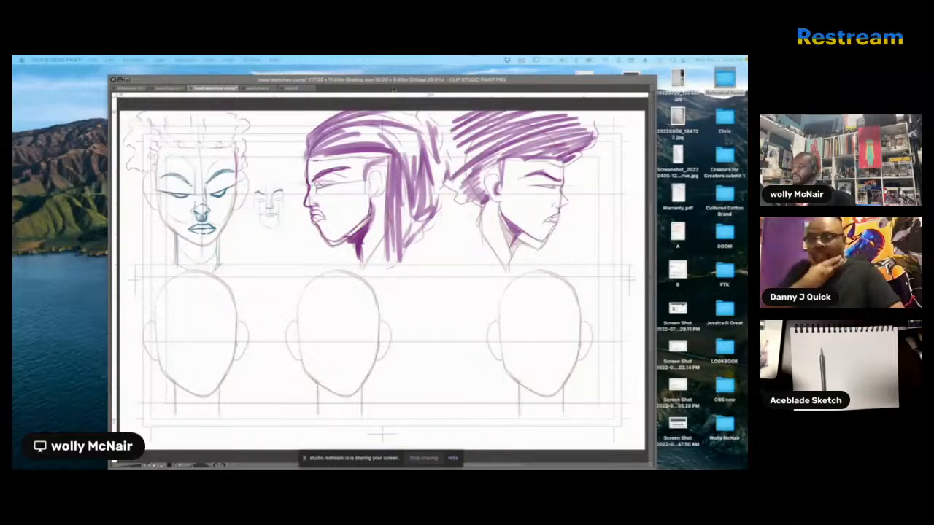
click(405, 82)
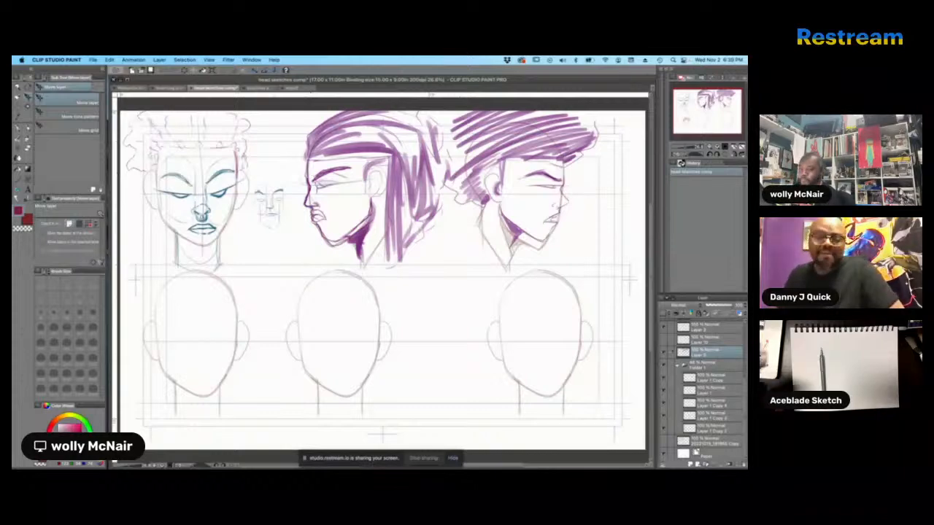
drag(383, 278, 417, 298)
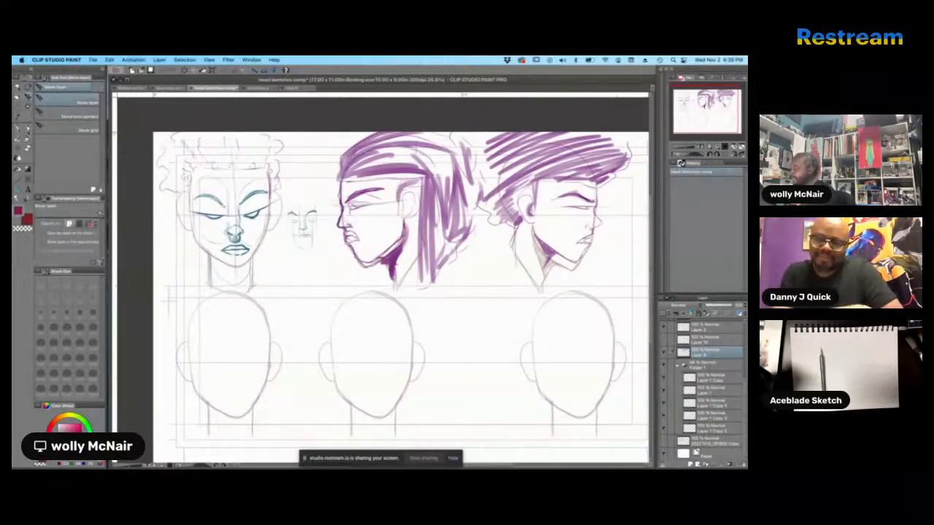
click(28, 128)
drag(416, 292, 380, 264)
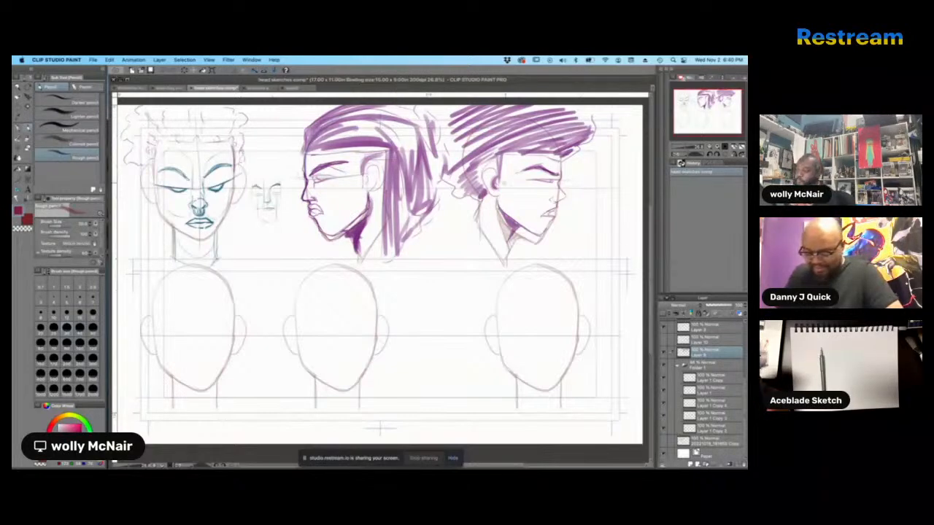
drag(379, 292, 370, 310)
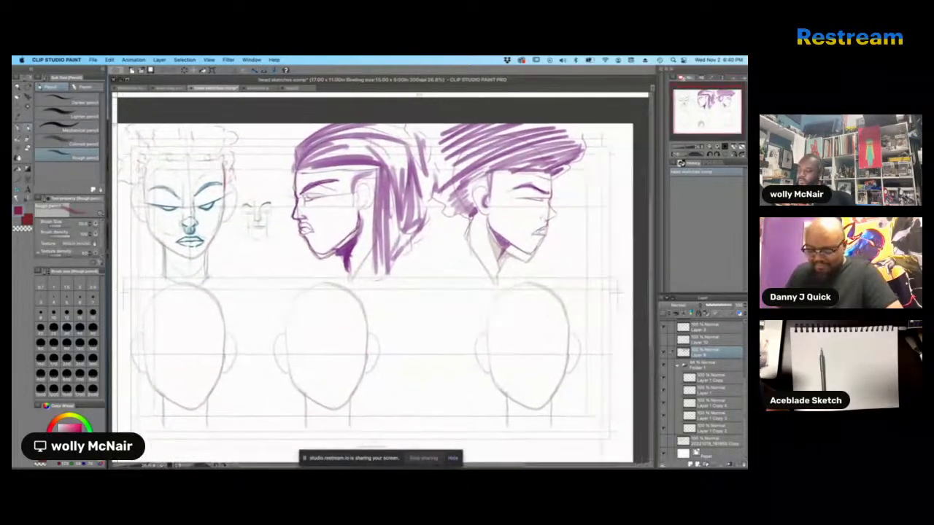
drag(565, 365, 558, 321)
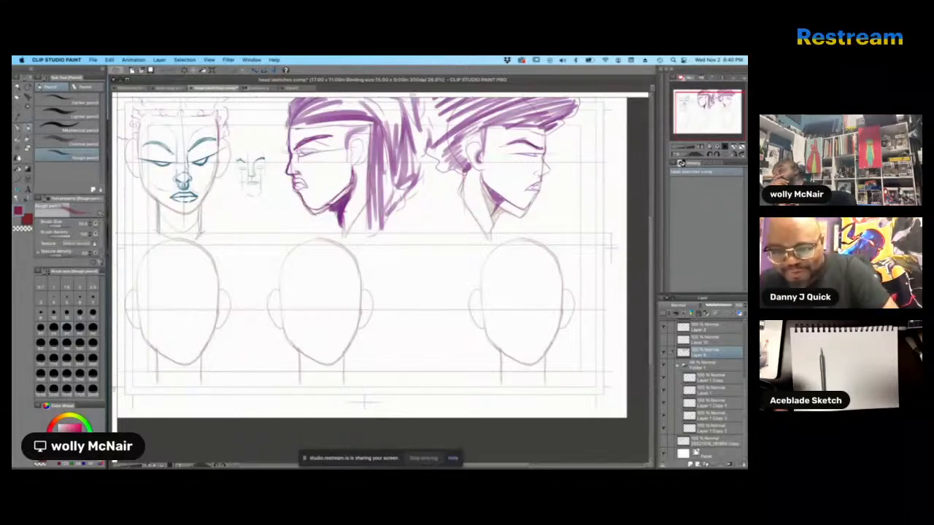
- Create a new landscape canvas of 17 x 11 in with a 15 x 9 in binding size at 300 dpi
click(175, 88)
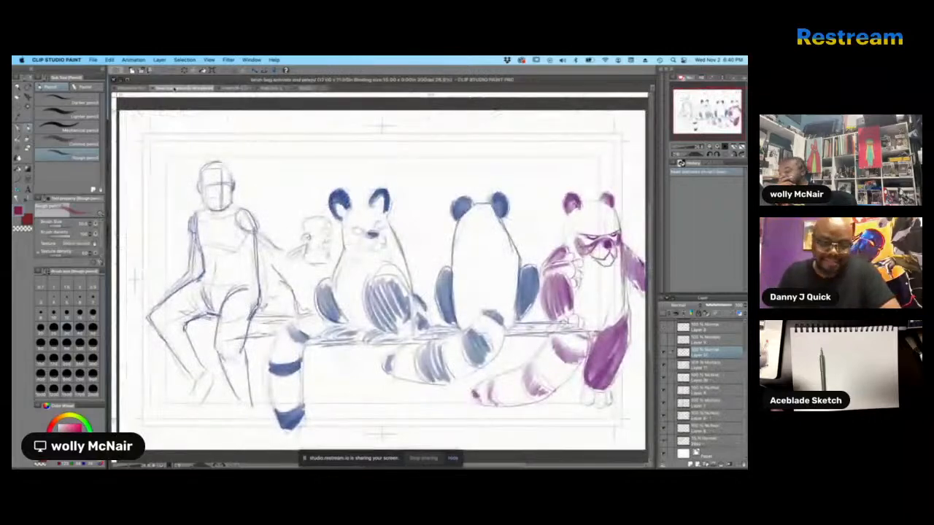
click(137, 88)
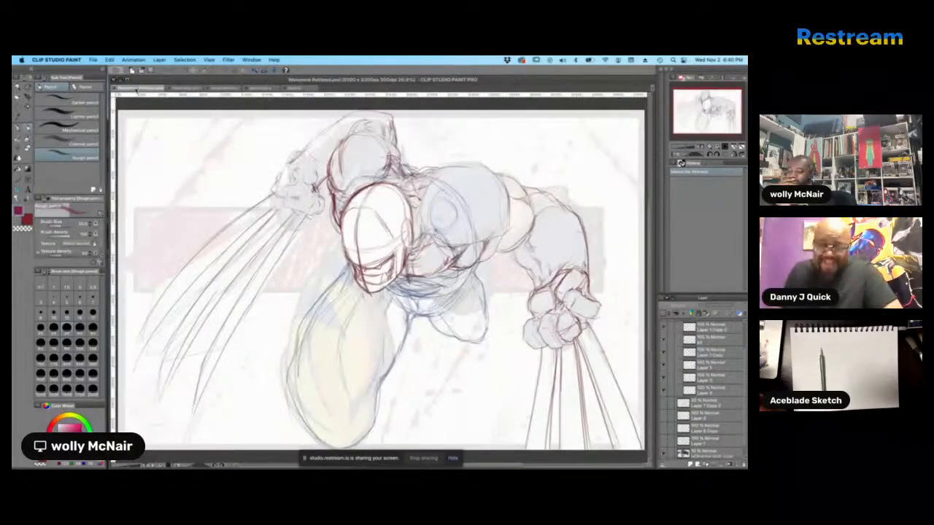
click(264, 88)
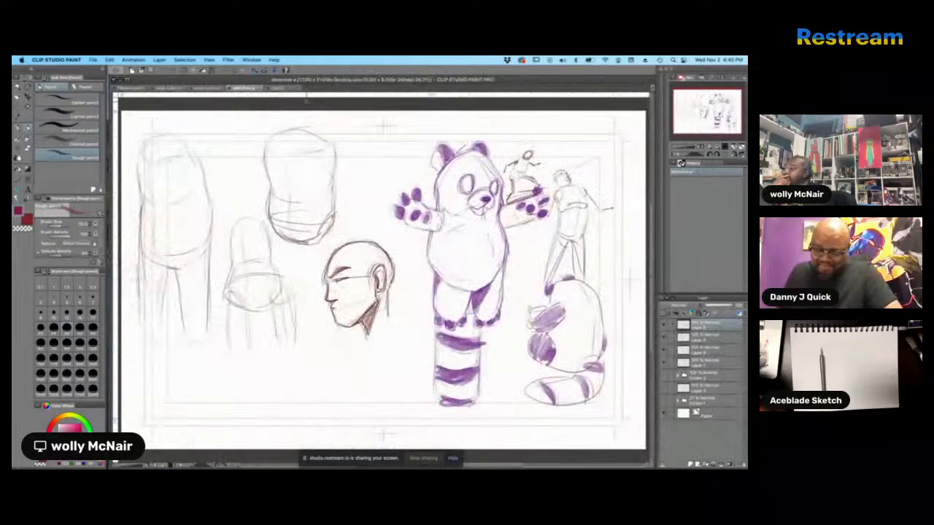
click(288, 89)
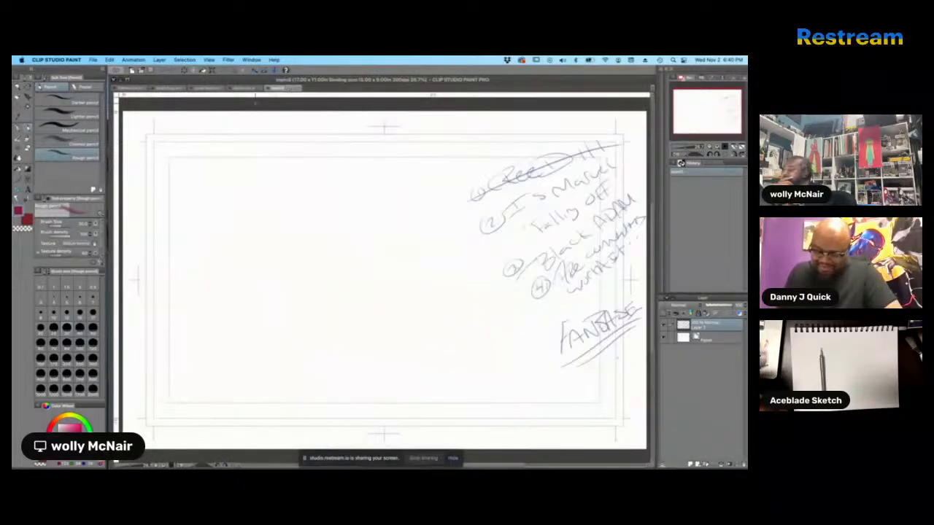
click(94, 61)
click(106, 71)
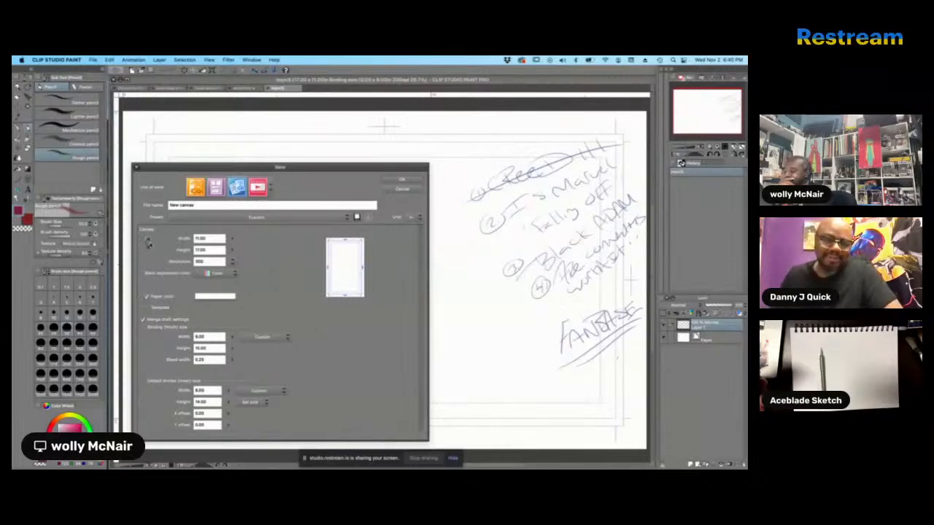
click(402, 179)
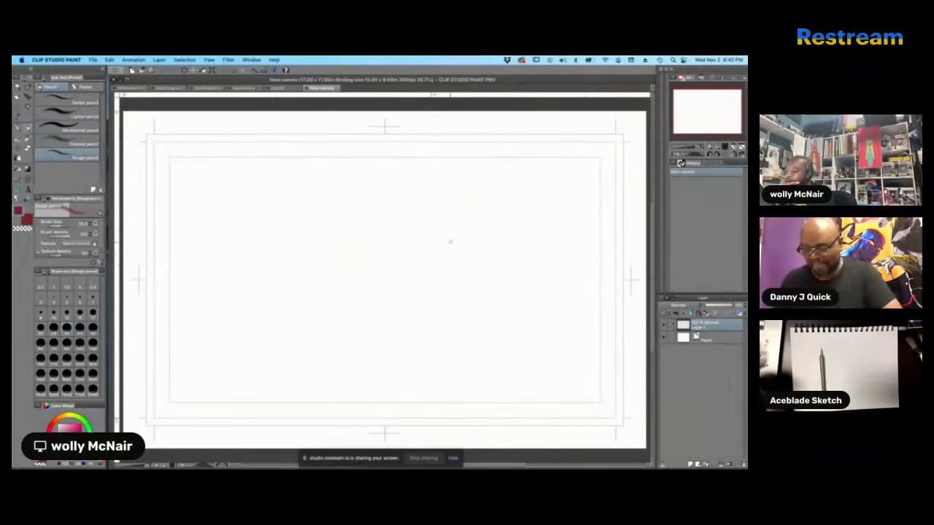
mouse_move(446, 255)
mouse_down()
mouse_move(460, 223)
mouse_move(507, 204)
mouse_move(533, 248)
mouse_up()
mouse_move(442, 239)
mouse_down()
mouse_move(436, 313)
mouse_move(504, 344)
mouse_move(528, 337)
mouse_up()
mouse_move(523, 218)
mouse_down()
mouse_move(553, 285)
mouse_move(519, 345)
mouse_up()
mouse_move(460, 300)
mouse_down()
mouse_move(472, 318)
mouse_move(509, 315)
mouse_up()
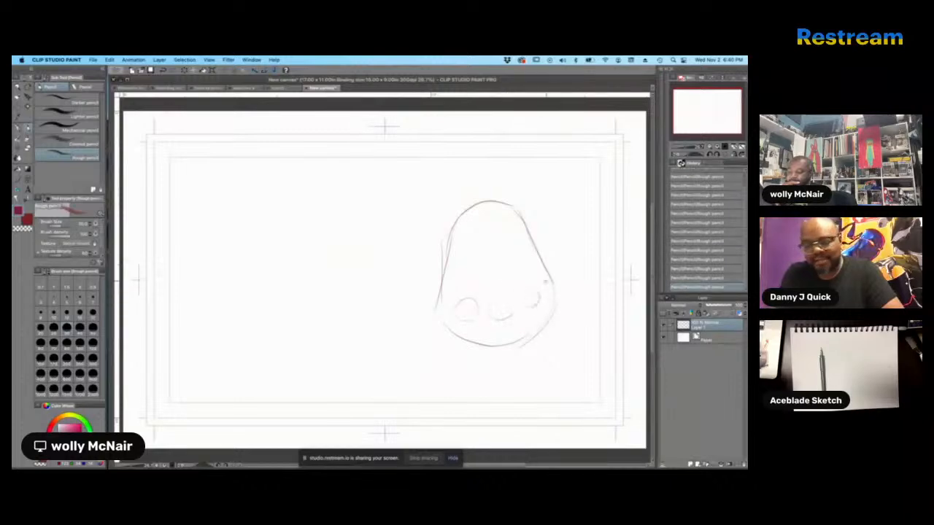
drag(548, 273, 556, 289)
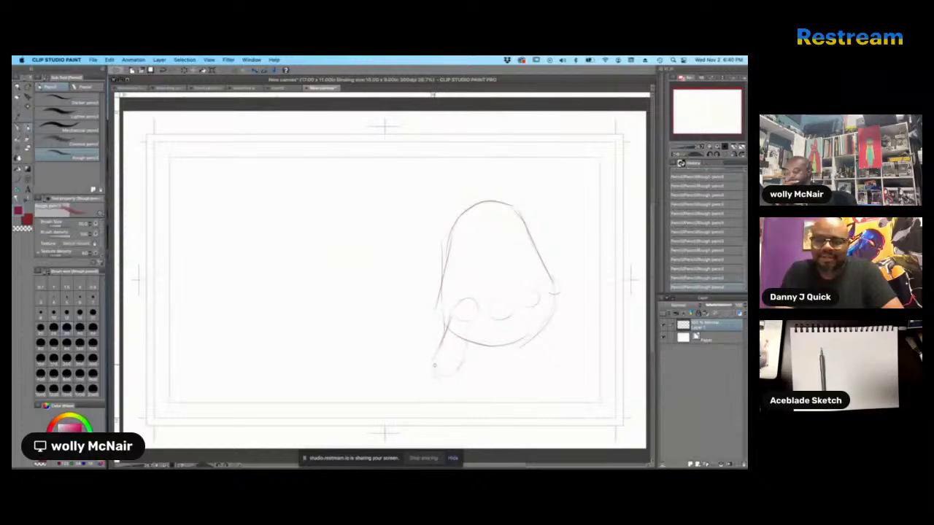
mouse_move(423, 384)
mouse_down()
mouse_move(417, 410)
mouse_move(448, 378)
mouse_move(423, 388)
mouse_move(433, 421)
mouse_up()
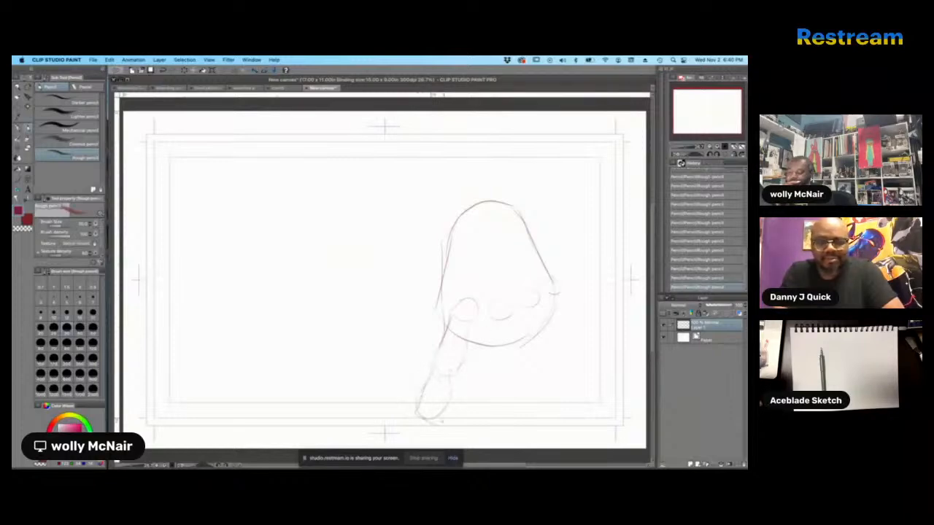
key(Delete)
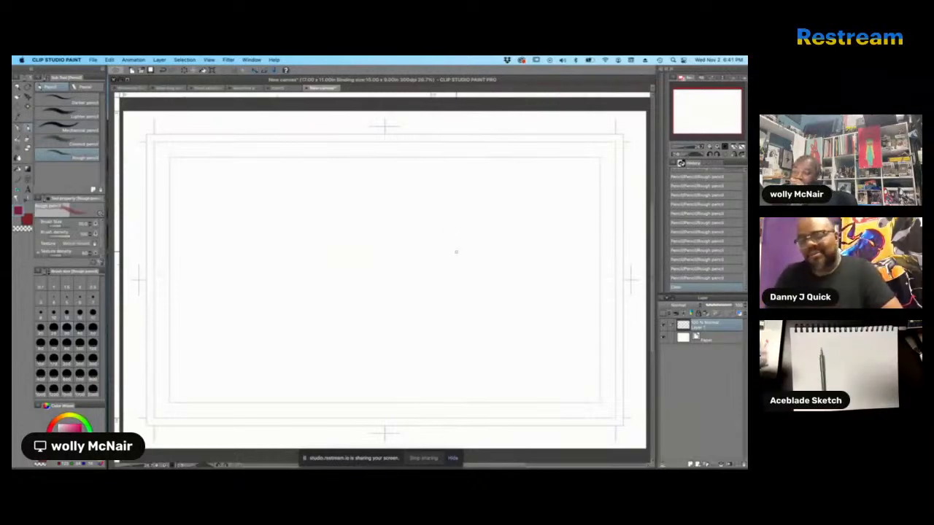
- Rough in a tilted, blocky palm shape right of the canvas centre with the Rough pencil
mouse_move(454, 212)
mouse_down()
mouse_move(445, 218)
mouse_move(509, 184)
mouse_move(540, 213)
mouse_move(503, 266)
mouse_move(449, 218)
mouse_move(458, 216)
mouse_move(413, 243)
mouse_move(452, 283)
mouse_move(511, 264)
mouse_move(544, 219)
mouse_up()
drag(541, 204, 545, 211)
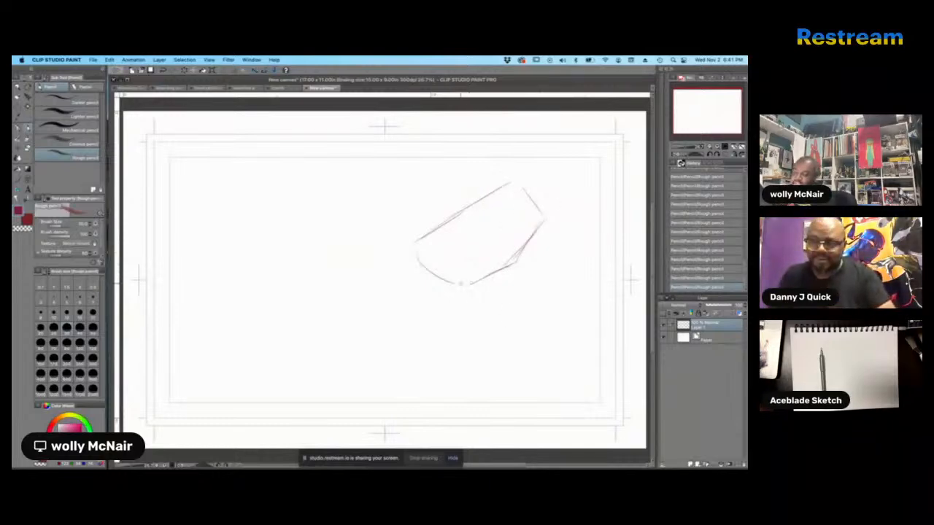
drag(451, 284, 510, 259)
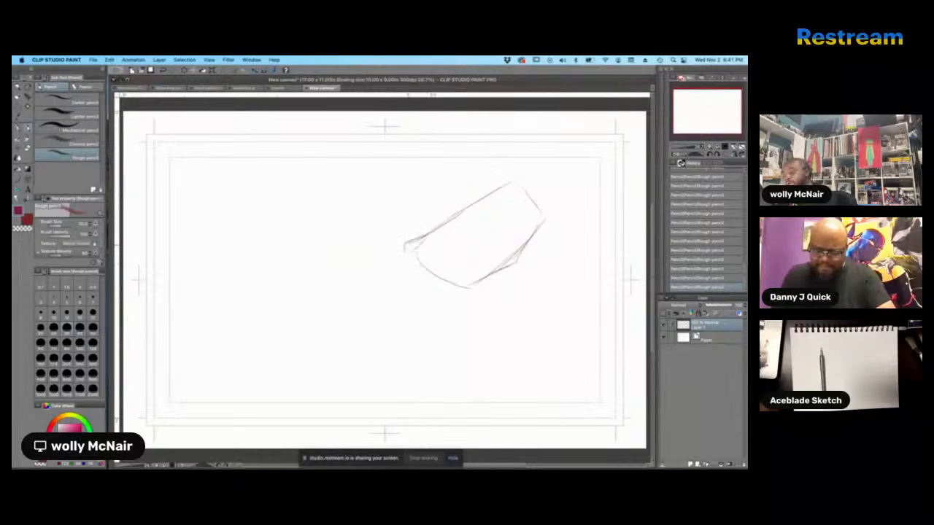
- Sketch the tapering finger mass extending down and left from the palm, with curved lines separating the fingers
mouse_move(401, 263)
mouse_down()
mouse_move(363, 309)
mouse_move(329, 325)
mouse_move(351, 325)
mouse_move(470, 277)
mouse_up()
drag(417, 300, 467, 283)
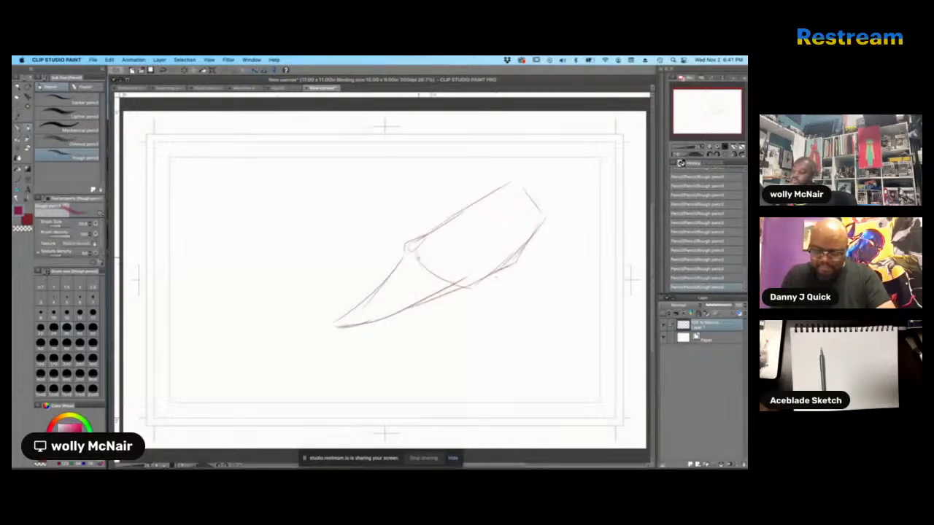
drag(407, 264, 367, 321)
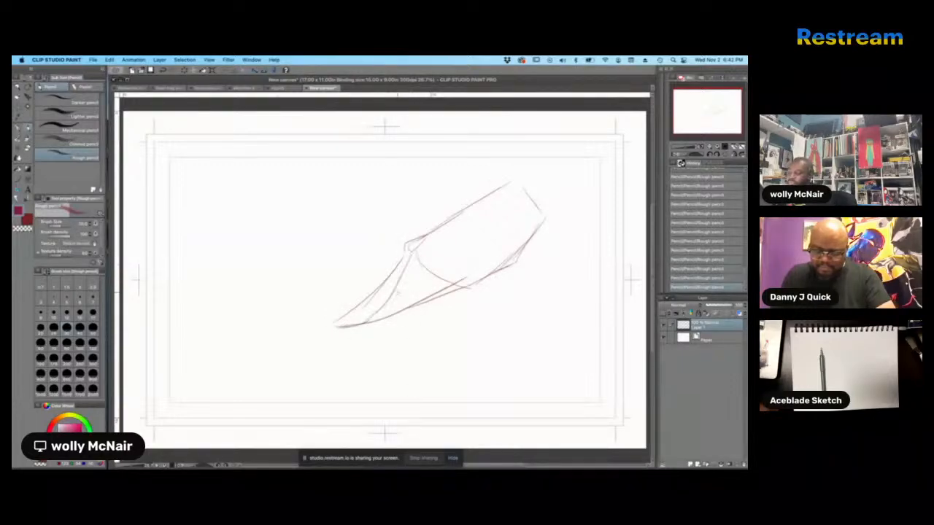
key(super+z)
mouse_move(418, 261)
mouse_down()
mouse_move(371, 328)
mouse_move(467, 281)
mouse_up()
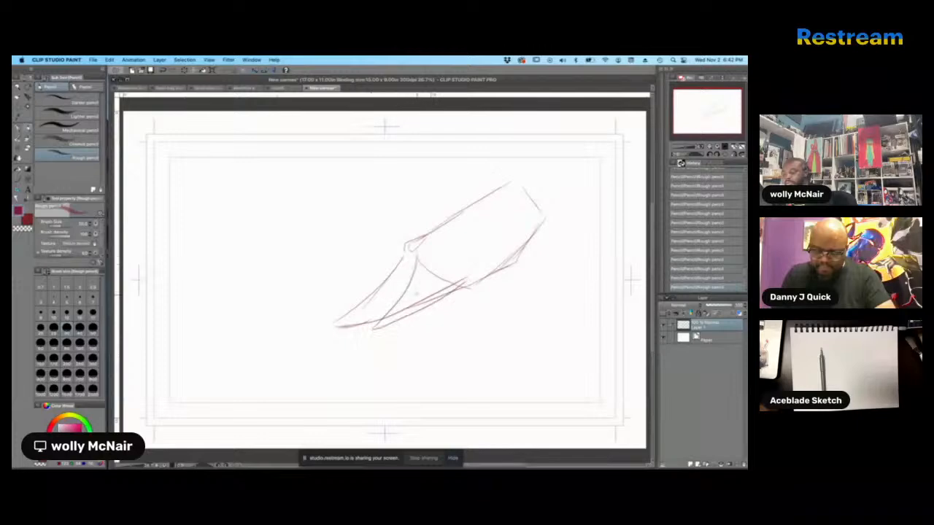
mouse_move(403, 261)
mouse_down()
mouse_move(340, 322)
mouse_move(373, 327)
mouse_move(405, 261)
mouse_move(338, 322)
mouse_move(388, 265)
mouse_move(328, 314)
mouse_up()
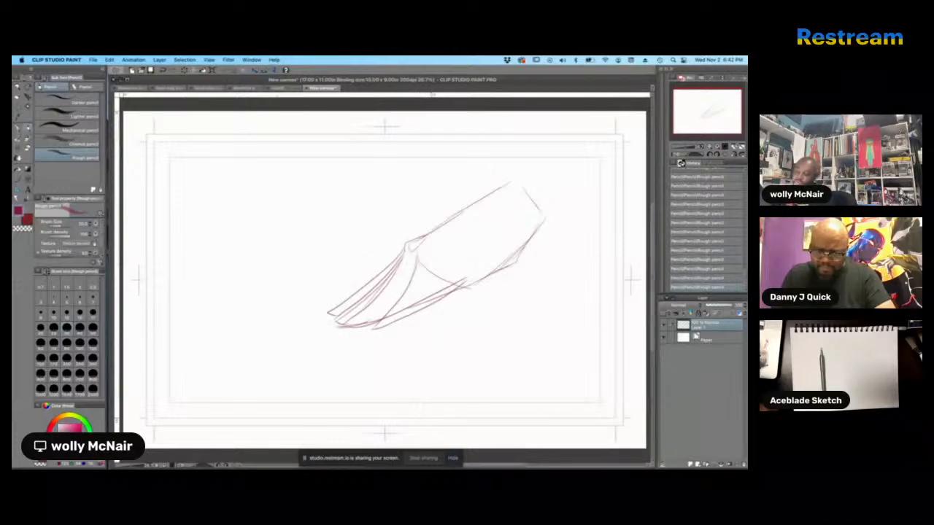
- Lower the rough hand layer's opacity and add a new raster layer above it for drawing in blue
drag(732, 305, 717, 306)
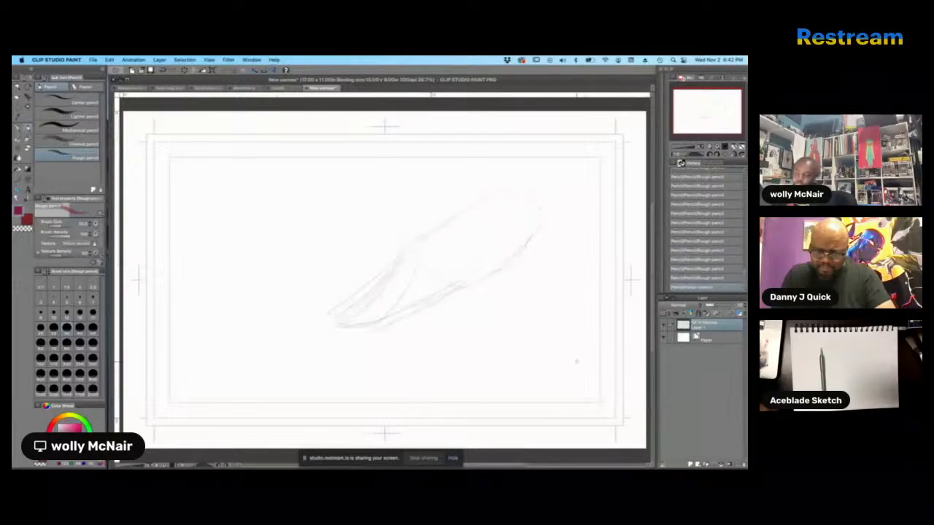
click(692, 465)
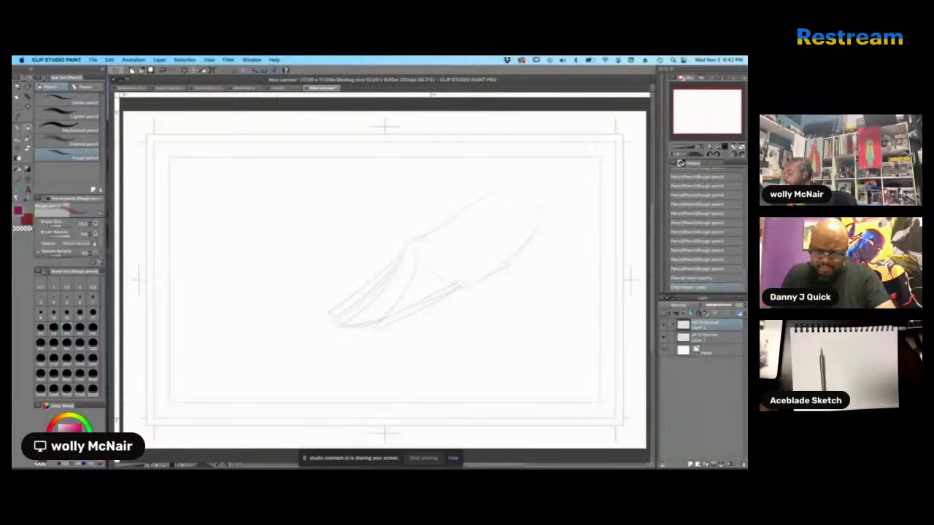
key(x)
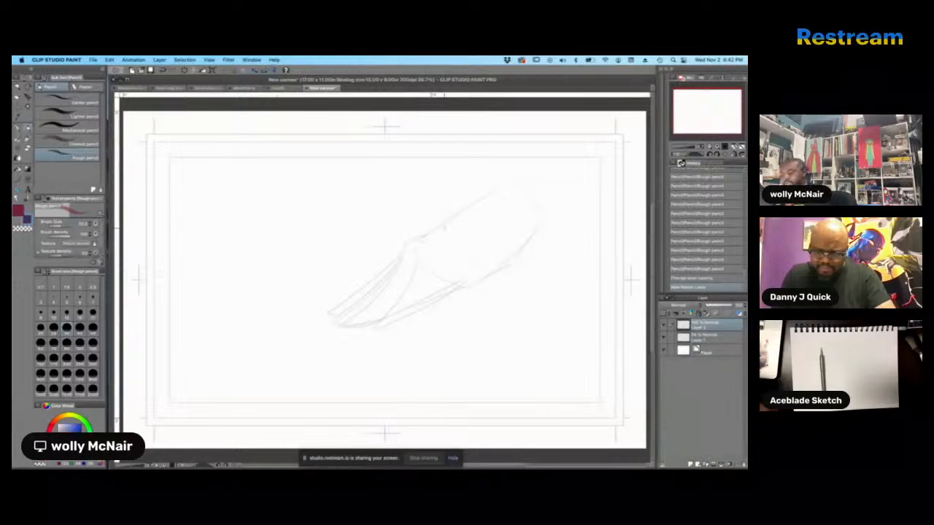
- Redraw the palm outline over the faded rough and extend two forearm lines from the wrist toward the upper right
mouse_move(423, 235)
mouse_down()
mouse_move(526, 184)
mouse_move(531, 235)
mouse_move(453, 287)
mouse_up()
drag(414, 246, 454, 283)
drag(533, 233, 591, 213)
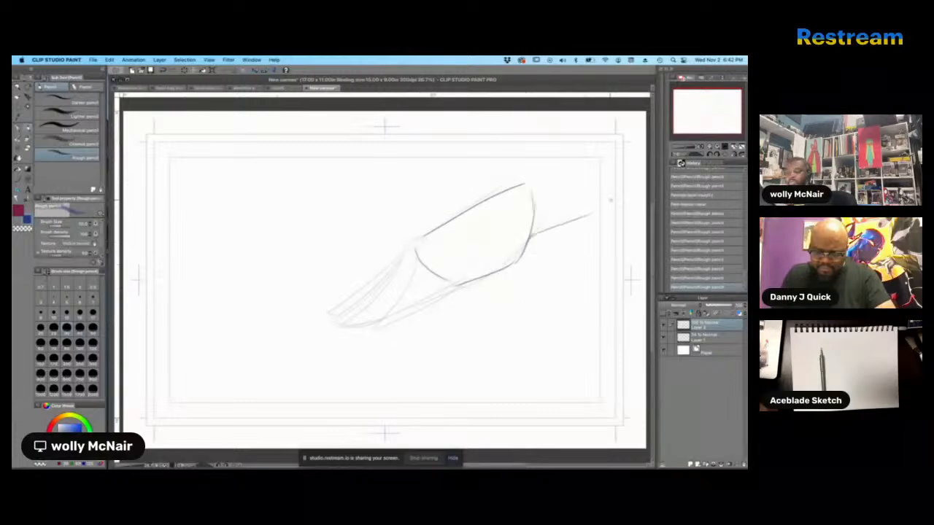
drag(532, 183, 601, 155)
drag(527, 241, 600, 210)
drag(527, 184, 612, 152)
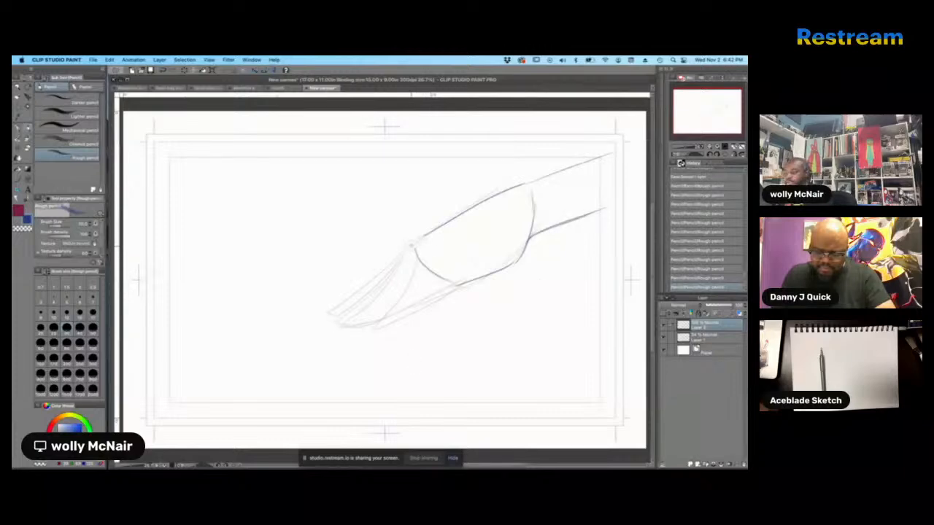
- Draw the fingers and small knuckle curves of the hand over the faded finger mass
mouse_move(411, 246)
mouse_down()
mouse_move(424, 237)
mouse_move(326, 291)
mouse_up()
mouse_move(427, 252)
mouse_down()
mouse_move(442, 261)
mouse_move(371, 301)
mouse_up()
mouse_move(439, 274)
mouse_down()
mouse_move(456, 268)
mouse_move(385, 315)
mouse_up()
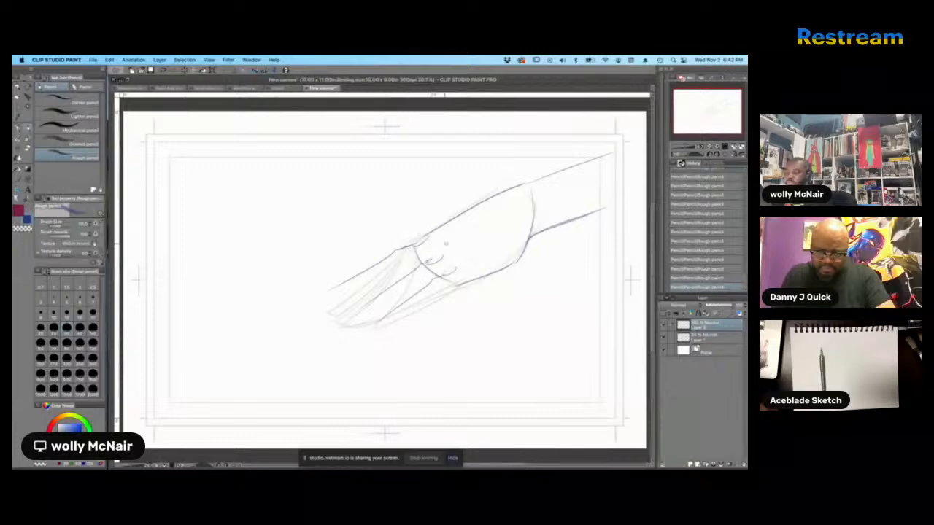
mouse_move(333, 287)
mouse_down()
mouse_move(370, 295)
mouse_move(424, 263)
mouse_up()
drag(371, 295, 406, 274)
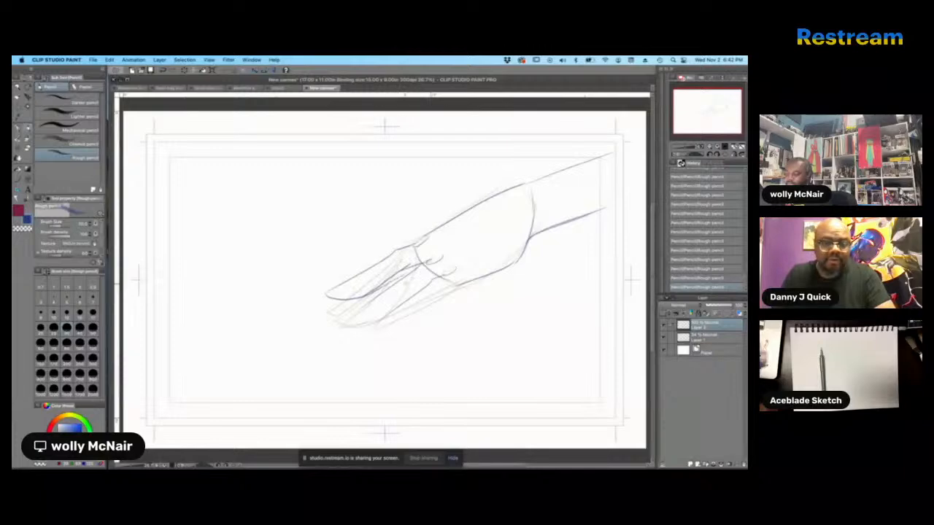
mouse_move(373, 299)
mouse_down()
mouse_move(353, 317)
mouse_move(445, 278)
mouse_up()
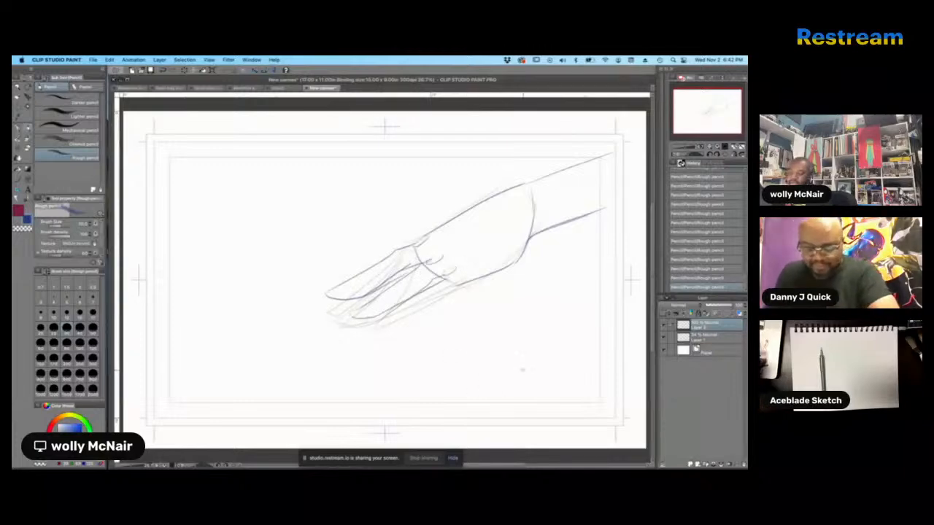
- Hide both layers of the first hand sketch and add a new raster layer on top
click(663, 325)
click(664, 337)
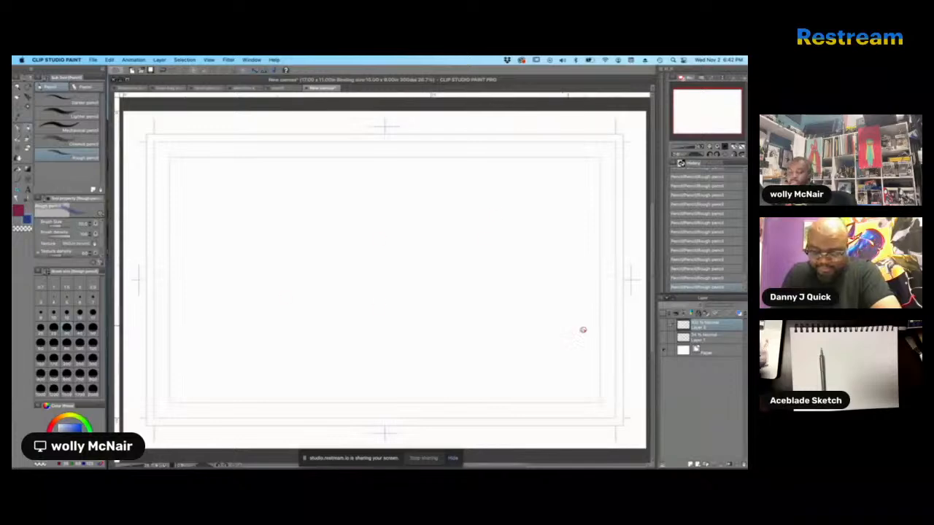
click(682, 313)
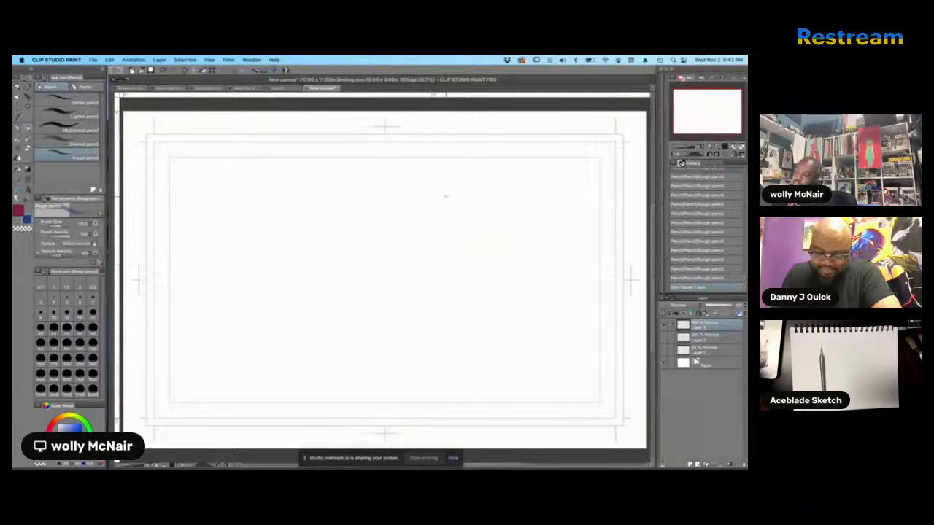
- Sketch a second palm outline on the new layer, rounded at the wrist and widening toward a flat knuckle edge
mouse_move(440, 202)
mouse_down()
mouse_move(455, 184)
mouse_move(500, 186)
mouse_move(507, 235)
mouse_move(484, 256)
mouse_up()
mouse_move(475, 180)
mouse_down()
mouse_move(424, 234)
mouse_move(478, 272)
mouse_up()
drag(514, 219, 489, 264)
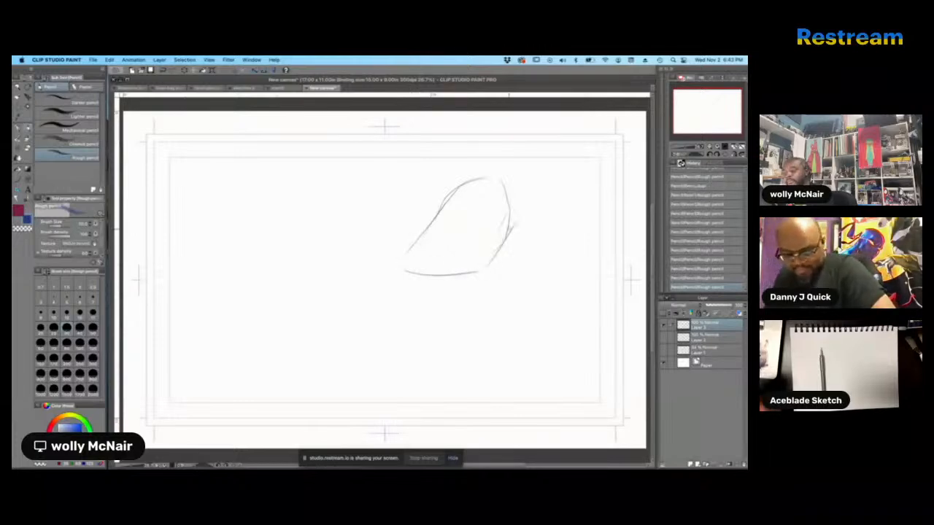
drag(505, 188, 514, 237)
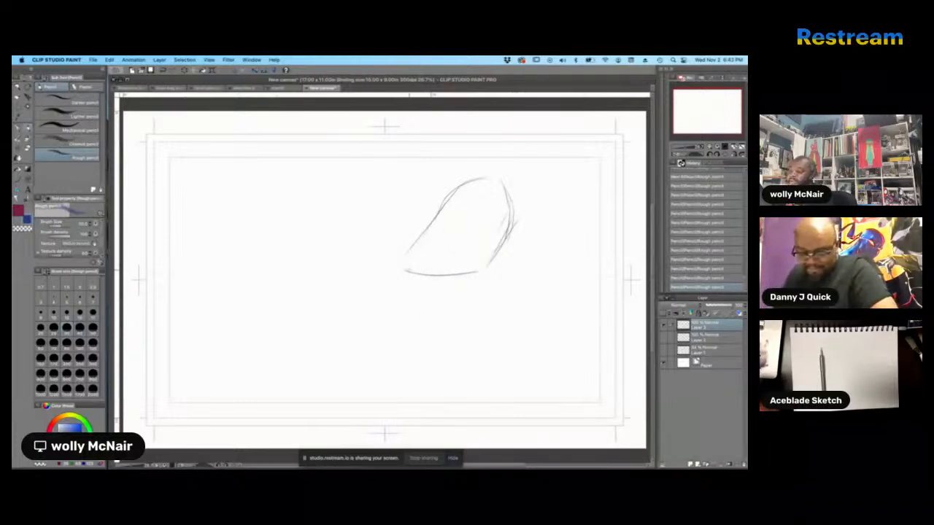
drag(410, 249, 403, 272)
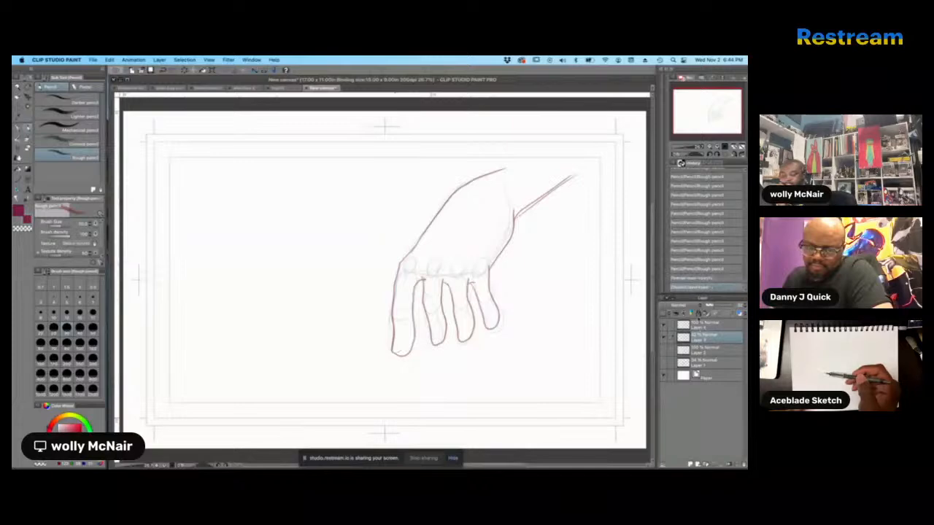
- Erase and redraw the lower contour of the leftmost finger on the red hand with a narrower, slightly shorter tip
mouse_move(393, 312)
mouse_down()
mouse_move(390, 347)
mouse_move(410, 343)
mouse_move(412, 328)
mouse_move(393, 334)
mouse_move(396, 351)
mouse_move(413, 327)
mouse_up()
mouse_move(418, 283)
mouse_down()
mouse_move(409, 311)
mouse_move(418, 343)
mouse_up()
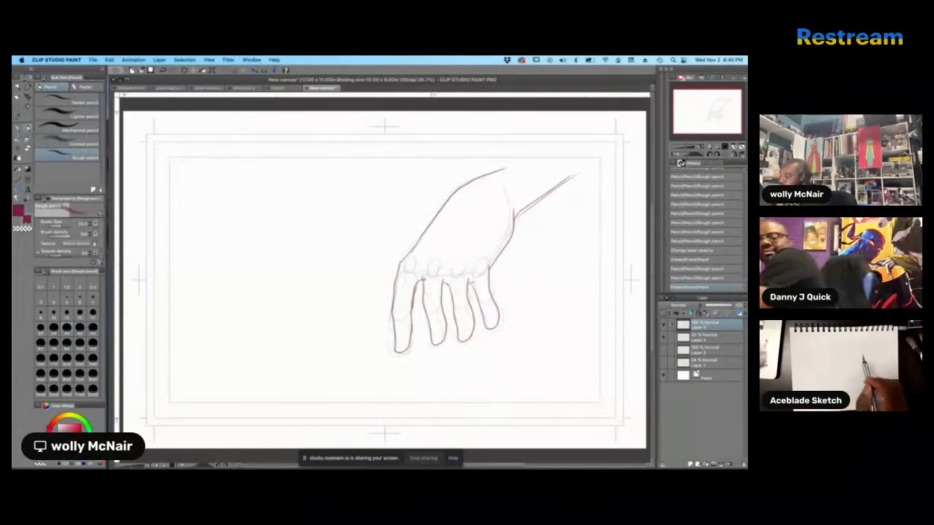
- In blue on a new raster layer, rough out an oval palm with a tapered finger mass right of the red hand and move it up
click(87, 447)
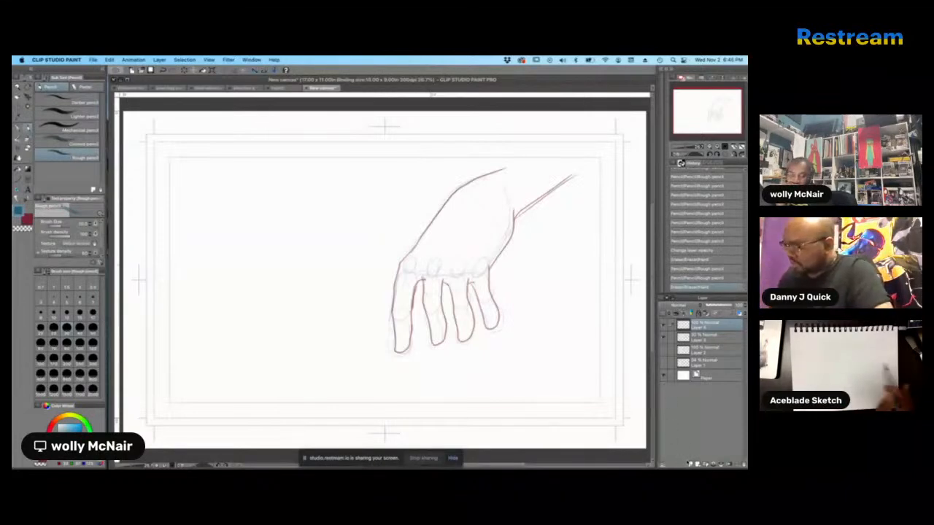
click(688, 463)
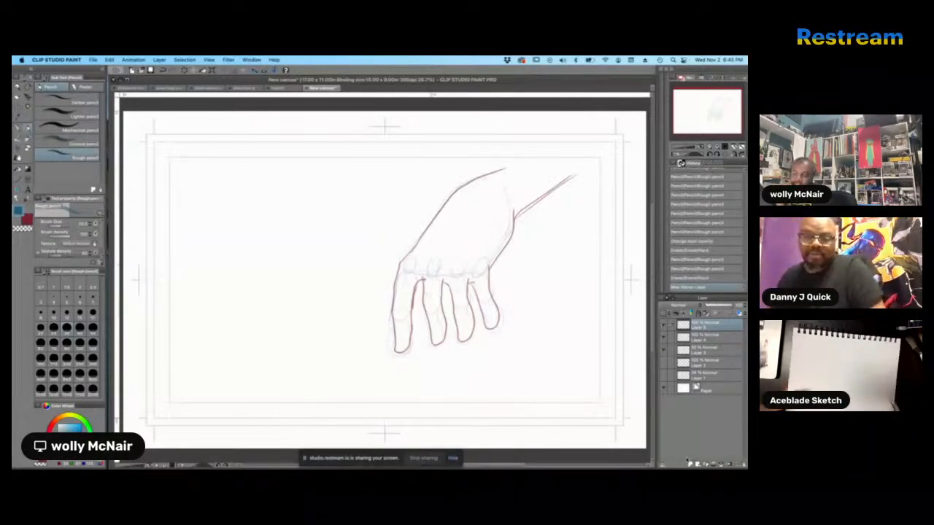
mouse_move(538, 266)
mouse_down()
mouse_move(460, 263)
mouse_move(512, 302)
mouse_move(461, 301)
mouse_move(459, 341)
mouse_move(483, 373)
mouse_move(508, 369)
mouse_up()
mouse_move(513, 294)
mouse_down()
mouse_move(514, 365)
mouse_move(501, 375)
mouse_move(474, 371)
mouse_move(474, 400)
mouse_up()
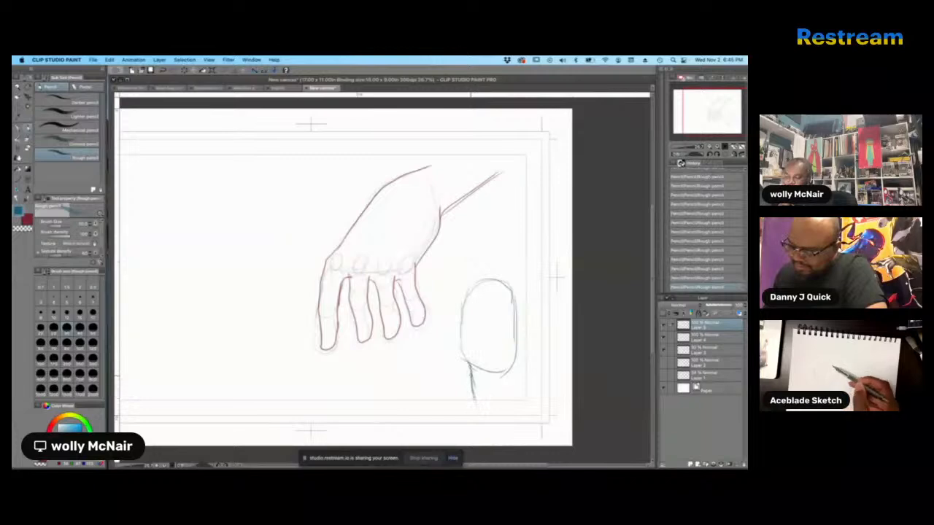
mouse_move(506, 373)
mouse_down()
mouse_move(487, 430)
mouse_move(494, 423)
mouse_up()
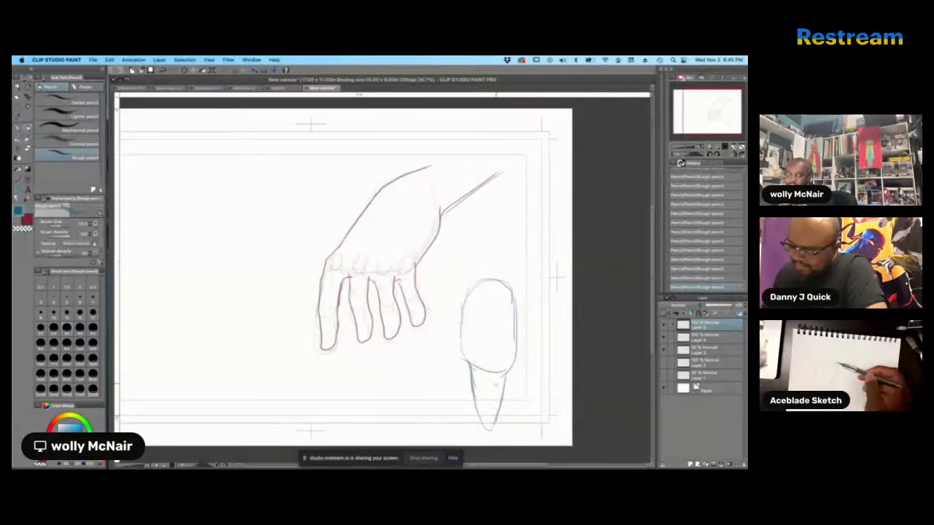
key(e)
drag(497, 341, 499, 296)
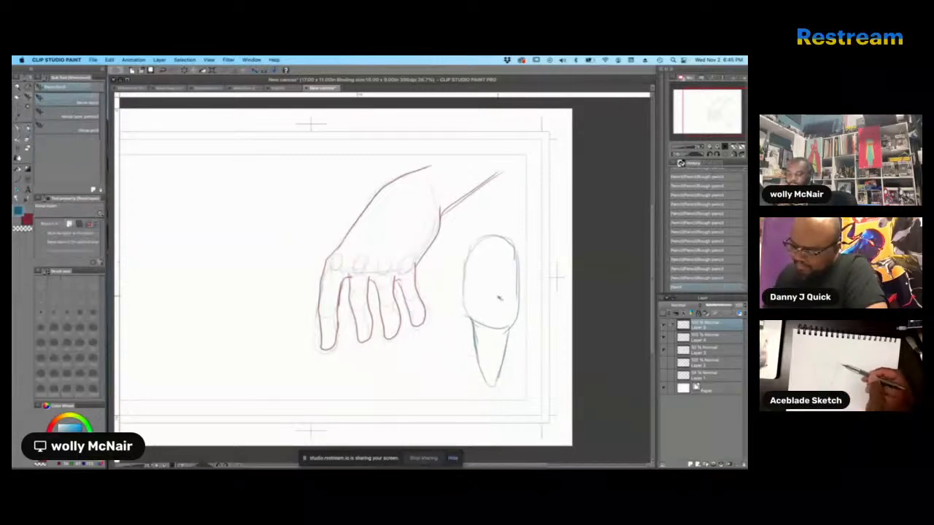
- Sketch narrow outer fingers on both sides of the blue finger mass and a thumb projecting from the palm's left side
click(29, 128)
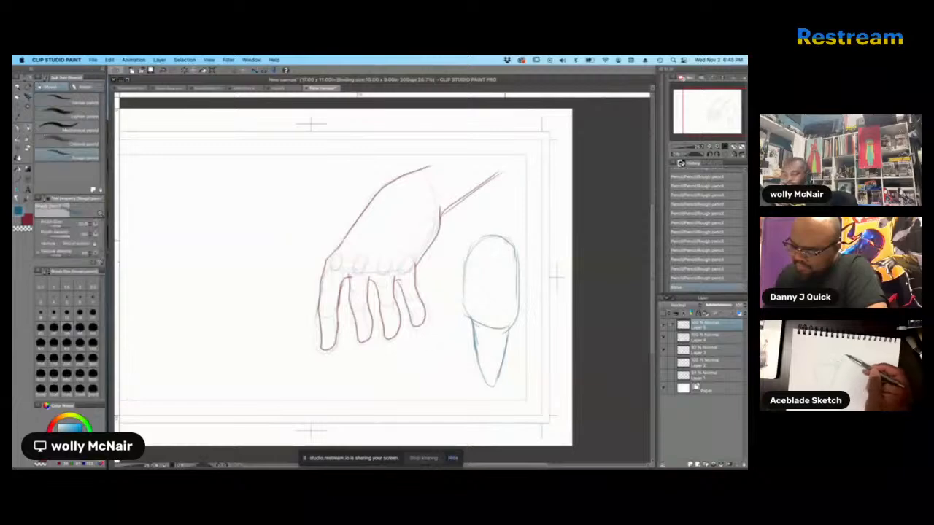
mouse_move(459, 317)
mouse_down()
mouse_move(526, 348)
mouse_move(519, 315)
mouse_move(519, 354)
mouse_move(519, 317)
mouse_move(491, 342)
mouse_move(490, 369)
mouse_up()
key(super+z)
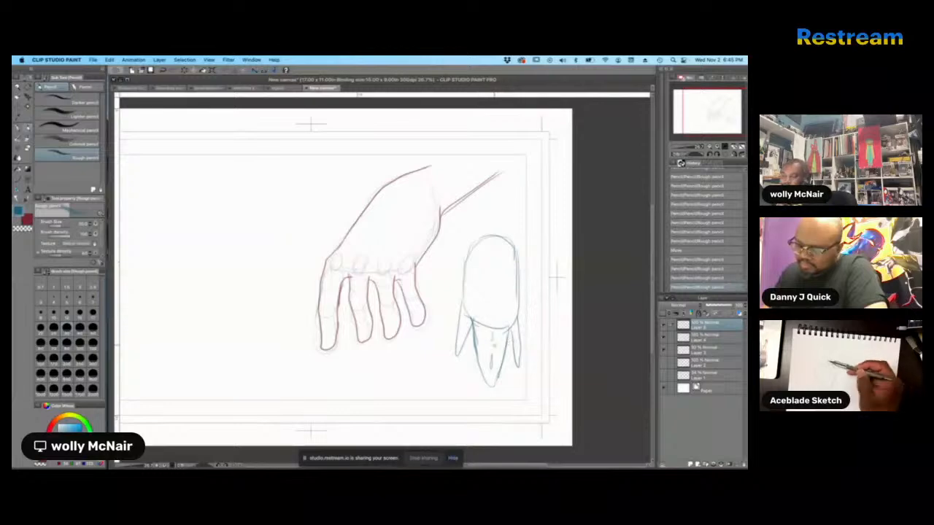
mouse_move(456, 289)
mouse_down()
mouse_move(442, 318)
mouse_move(461, 352)
mouse_up()
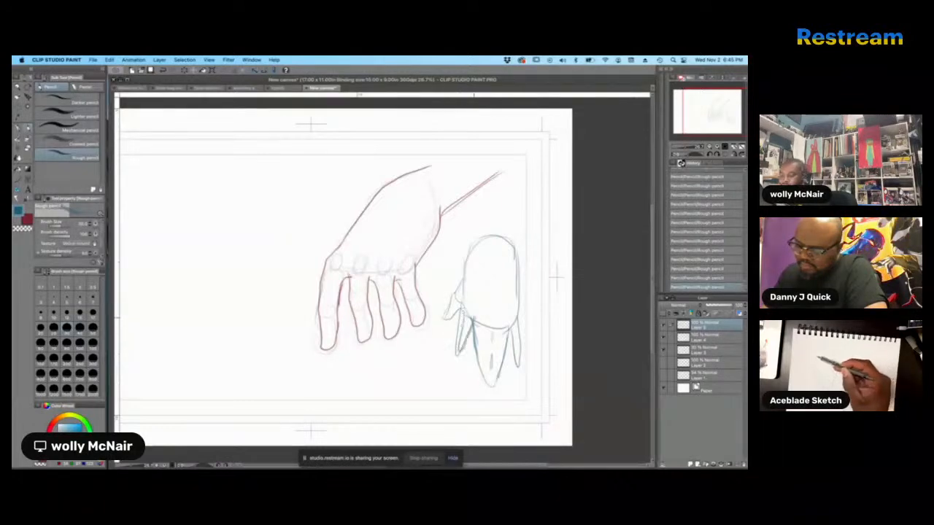
key(ctrl+z)
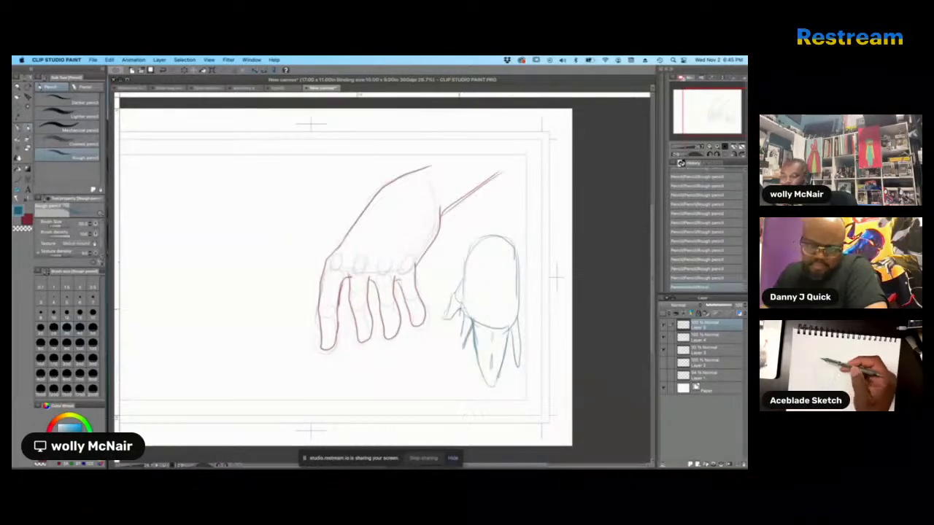
drag(464, 318, 461, 347)
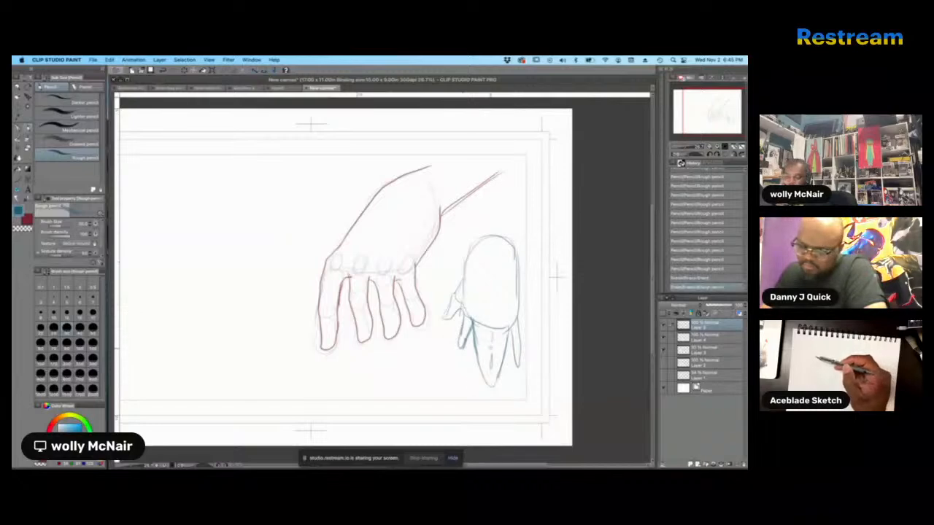
- Mark the split between the blue hand's middle fingers, darken their tips, and add small knuckle curves along the palm's lower edge
drag(492, 358, 491, 368)
drag(492, 334, 492, 341)
mouse_move(462, 302)
mouse_down()
mouse_move(456, 313)
mouse_move(466, 312)
mouse_move(465, 326)
mouse_up()
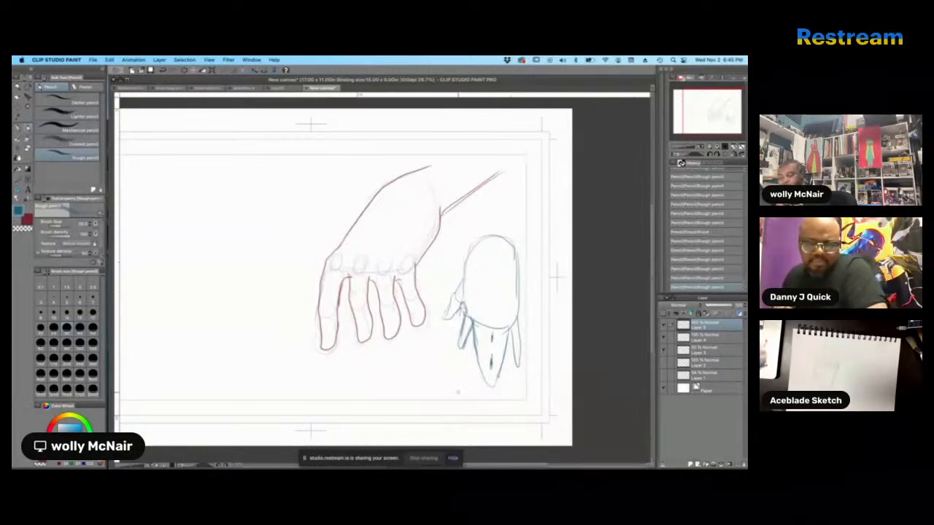
drag(482, 368, 487, 380)
drag(487, 382, 496, 380)
drag(498, 371, 496, 378)
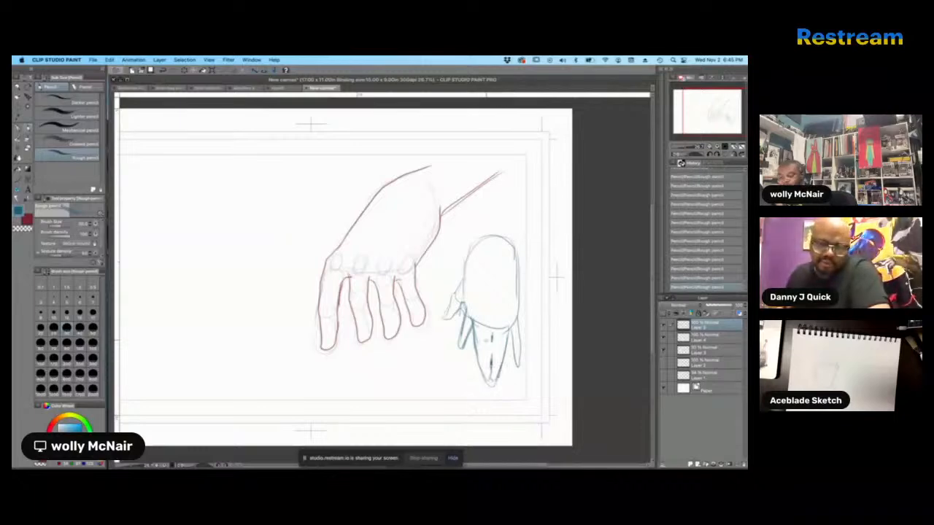
mouse_move(481, 311)
mouse_down()
mouse_move(479, 320)
mouse_move(501, 325)
mouse_up()
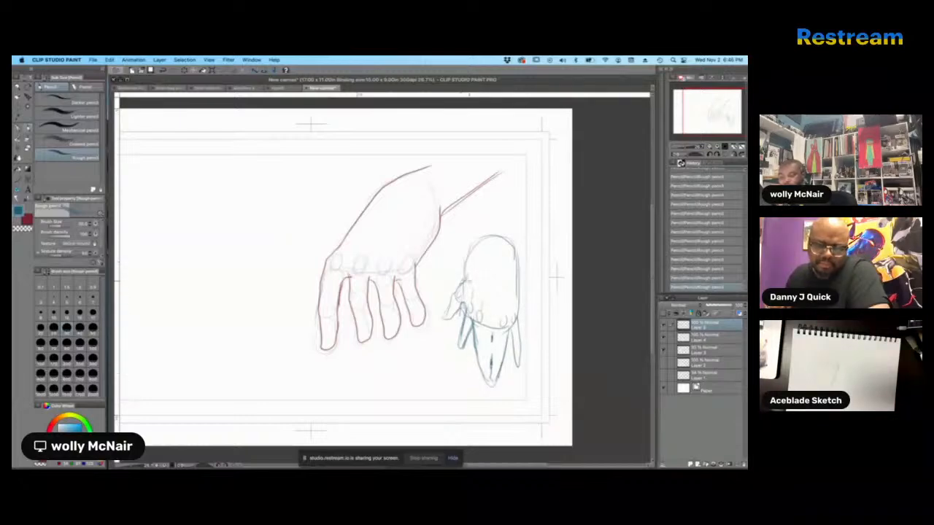
- Extend the forearm lines upward from the blue palm and add a small curve at the base of the thumb
drag(466, 281, 479, 241)
drag(485, 204, 479, 246)
drag(518, 202, 522, 264)
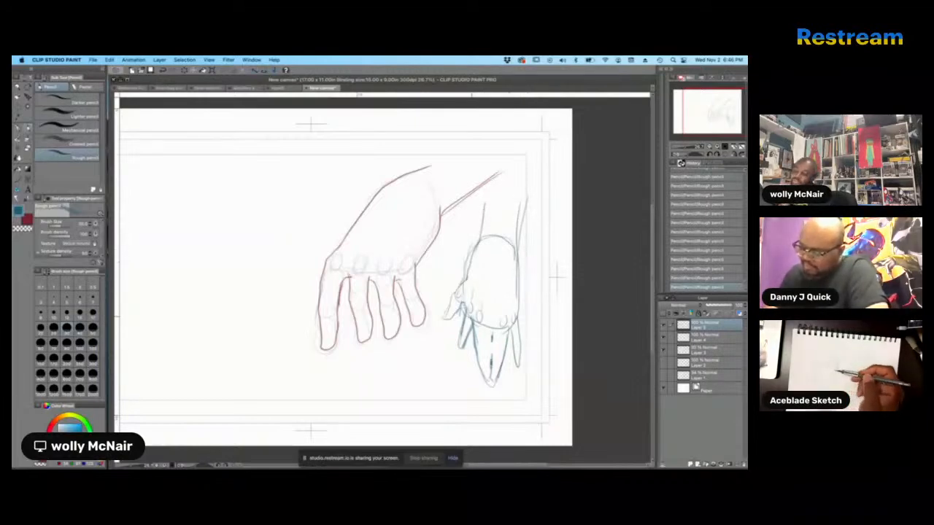
drag(462, 310, 458, 328)
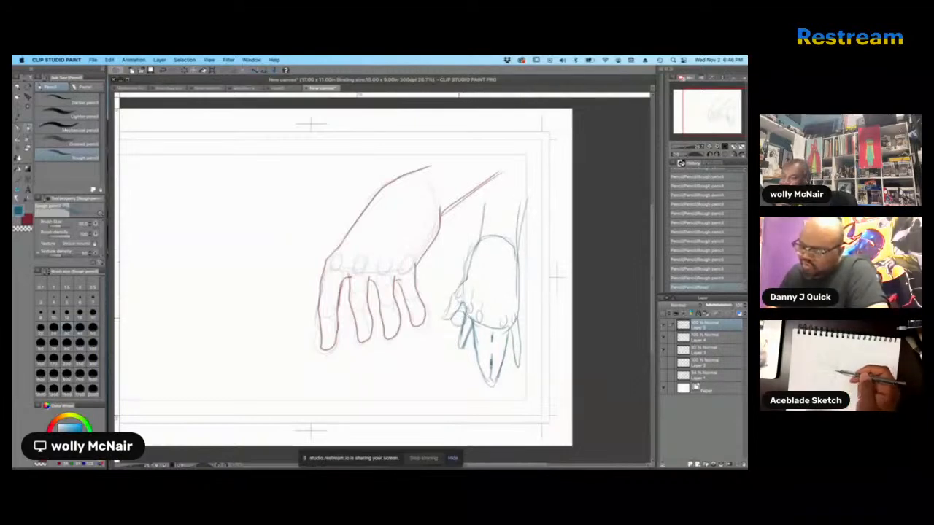
- Rough out a side-view palm in blue left of the red hand, with a rounded thumb base and two forearm lines
click(677, 134)
mouse_move(344, 224)
mouse_down()
mouse_move(407, 199)
mouse_move(332, 251)
mouse_move(407, 279)
mouse_move(420, 263)
mouse_up()
mouse_move(419, 264)
mouse_down()
mouse_move(445, 264)
mouse_move(457, 252)
mouse_up()
mouse_move(443, 217)
mouse_down()
mouse_move(454, 247)
mouse_move(428, 258)
mouse_up()
drag(419, 208, 501, 183)
drag(417, 256, 490, 240)
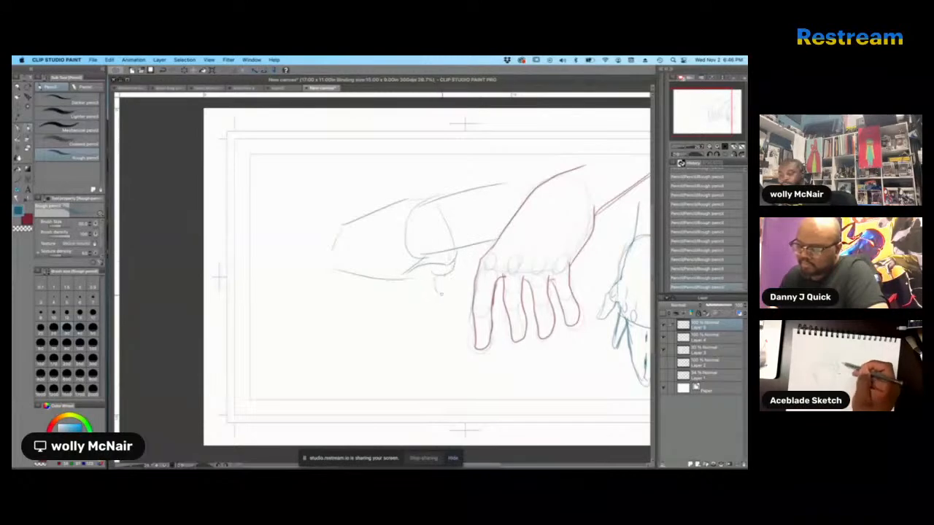
- Sketch the hanging thumb and the bent, segmented fingers of the side-view hand below and in front of its palm
mouse_move(432, 289)
mouse_down()
mouse_move(433, 310)
mouse_move(454, 292)
mouse_up()
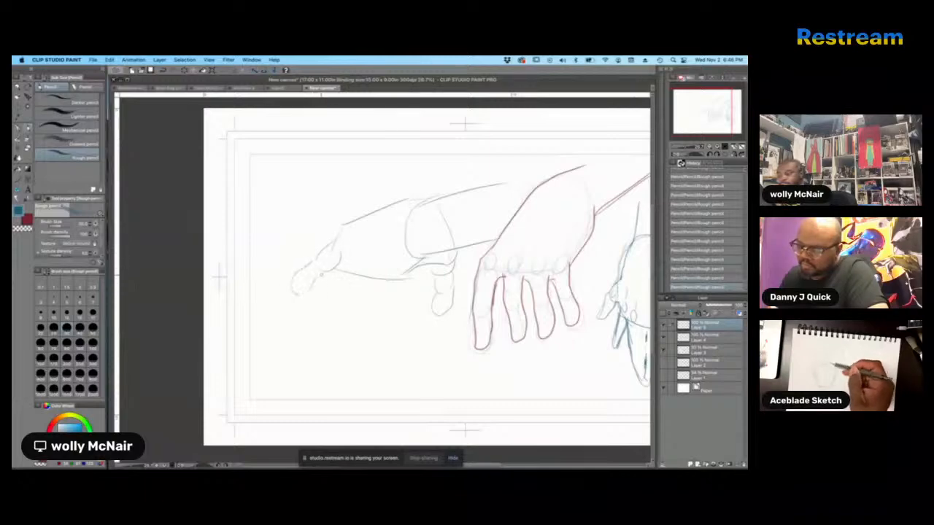
drag(307, 328, 318, 332)
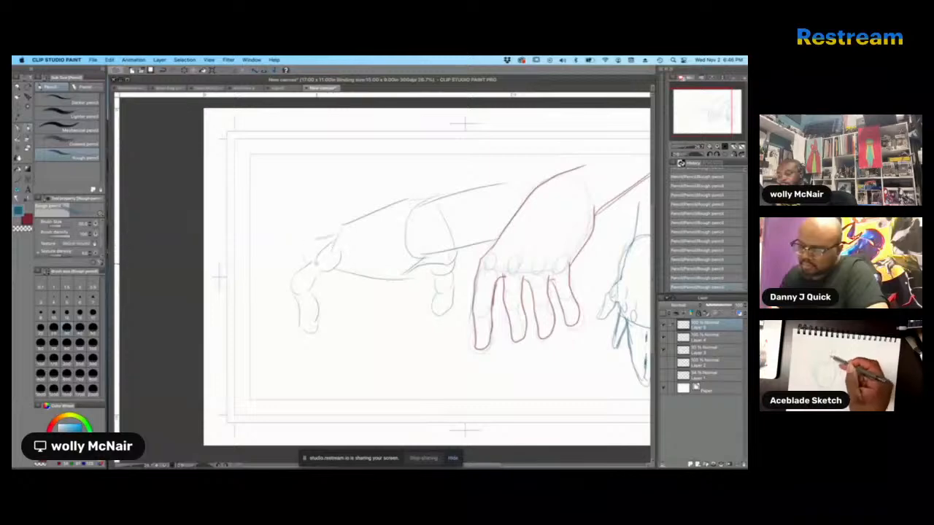
mouse_move(275, 261)
mouse_down()
mouse_move(290, 283)
mouse_move(304, 254)
mouse_up()
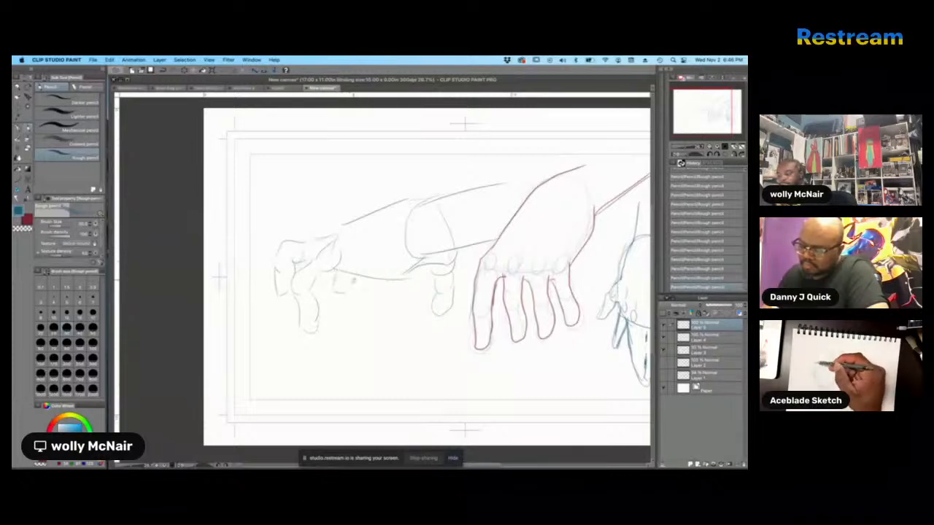
drag(333, 326, 356, 315)
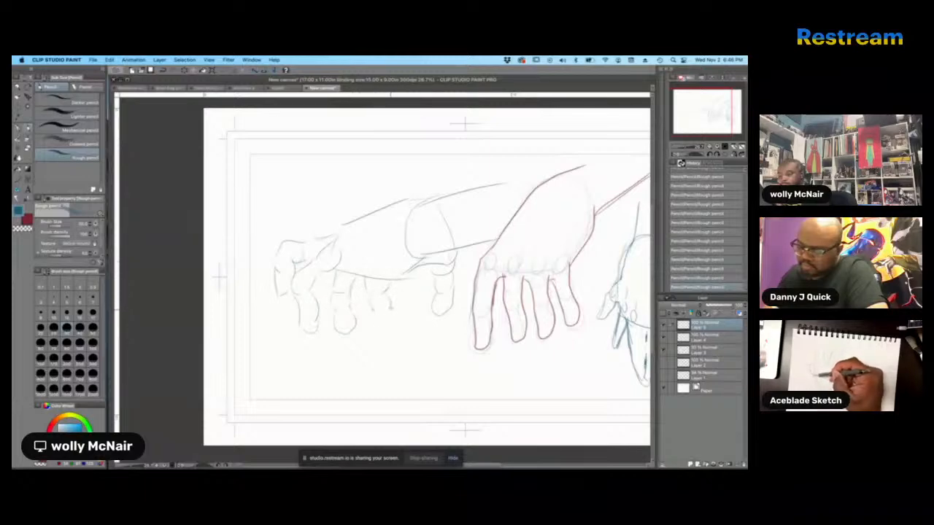
drag(390, 295, 399, 281)
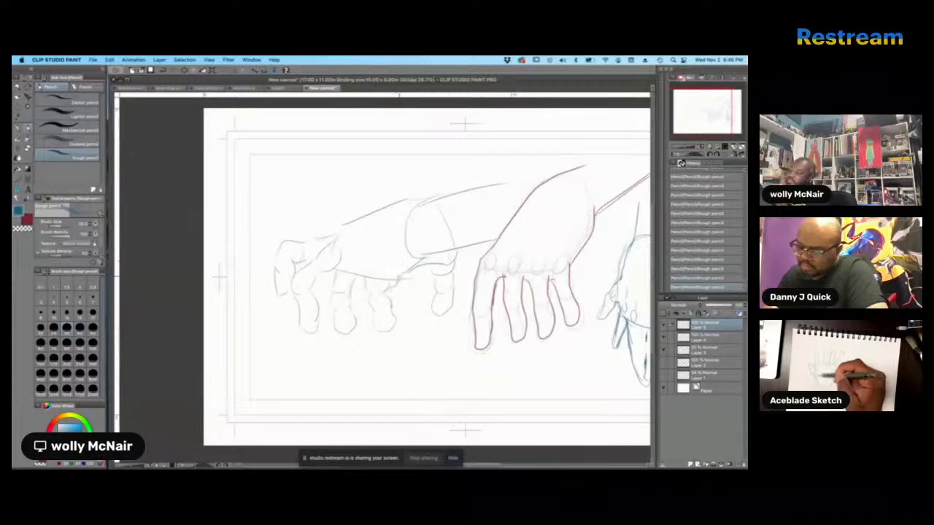
drag(311, 285, 339, 270)
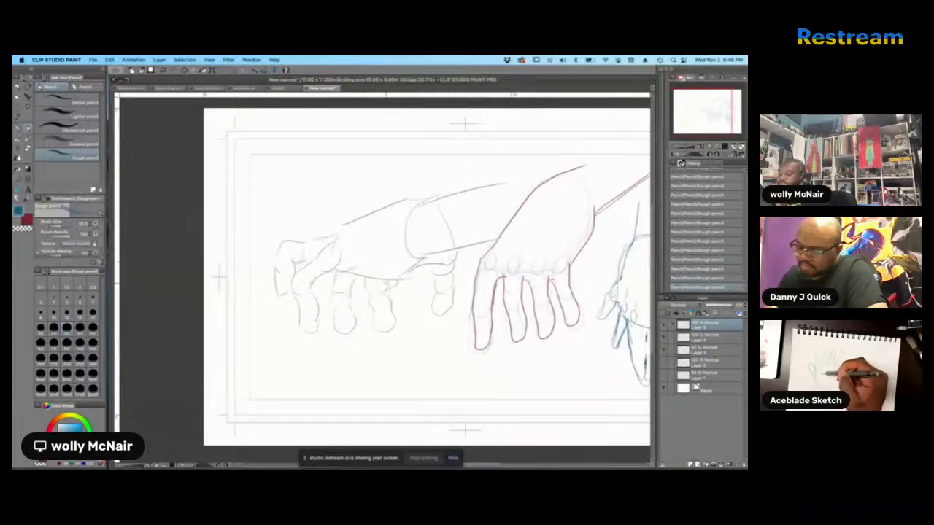
- Fade the blue rough layer and outline the side-view hand's lower palm, nearest finger and thumb in dark red on a new raster layer
click(714, 306)
click(690, 464)
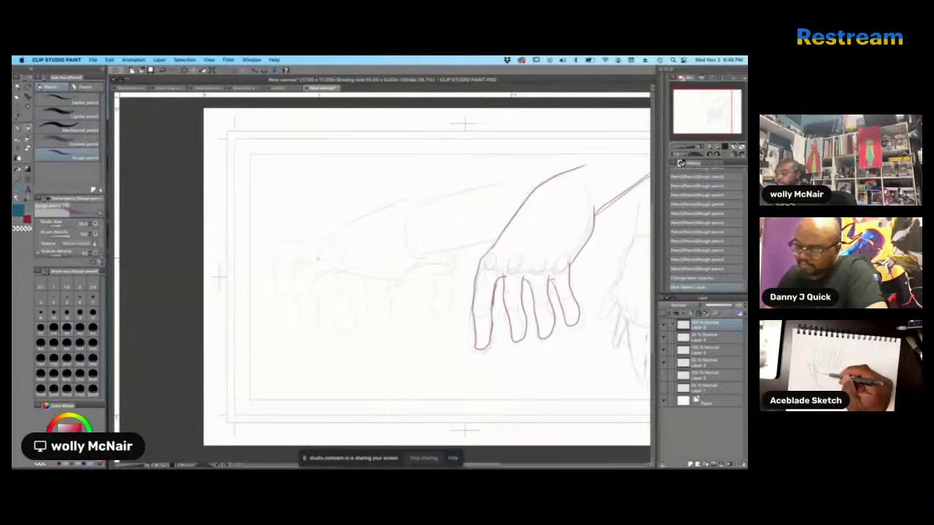
mouse_move(355, 220)
mouse_down()
mouse_move(295, 274)
mouse_move(299, 333)
mouse_move(318, 320)
mouse_move(315, 283)
mouse_move(348, 266)
mouse_move(372, 275)
mouse_up()
mouse_move(372, 274)
mouse_down()
mouse_move(456, 267)
mouse_move(447, 311)
mouse_move(428, 285)
mouse_up()
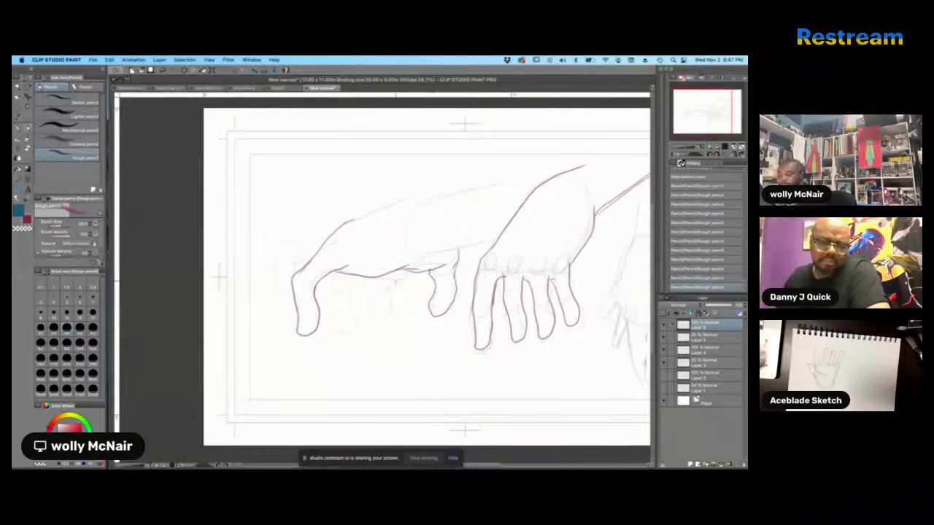
- Outline the side-view hand's far bent finger and the two shorter fingers hanging beneath the palm
mouse_move(333, 231)
mouse_down()
mouse_move(282, 245)
mouse_move(281, 301)
mouse_up()
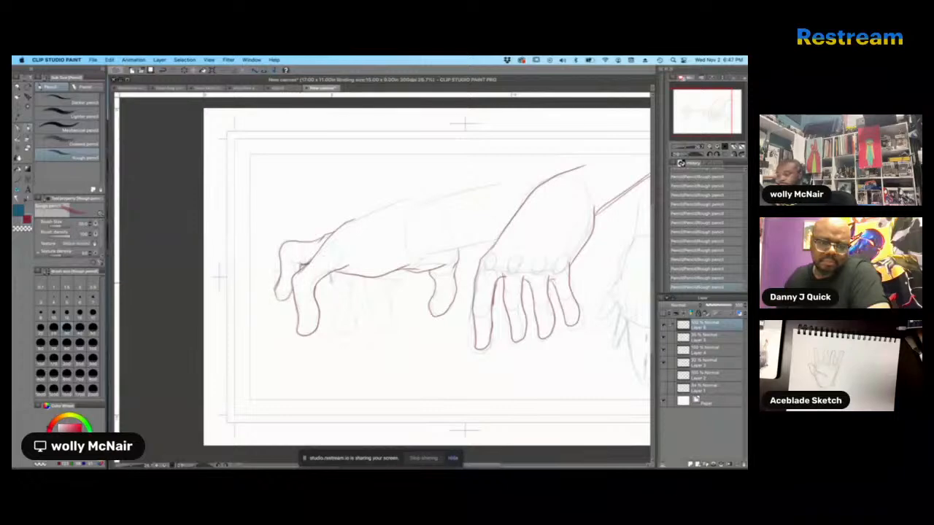
mouse_move(328, 305)
mouse_down()
mouse_move(347, 314)
mouse_move(348, 286)
mouse_up()
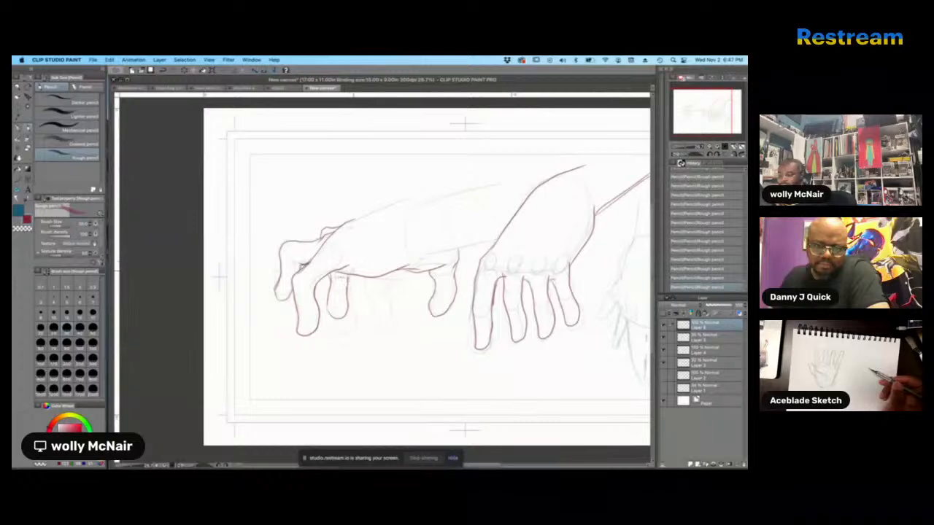
mouse_move(353, 281)
mouse_down()
mouse_move(368, 304)
mouse_move(372, 296)
mouse_up()
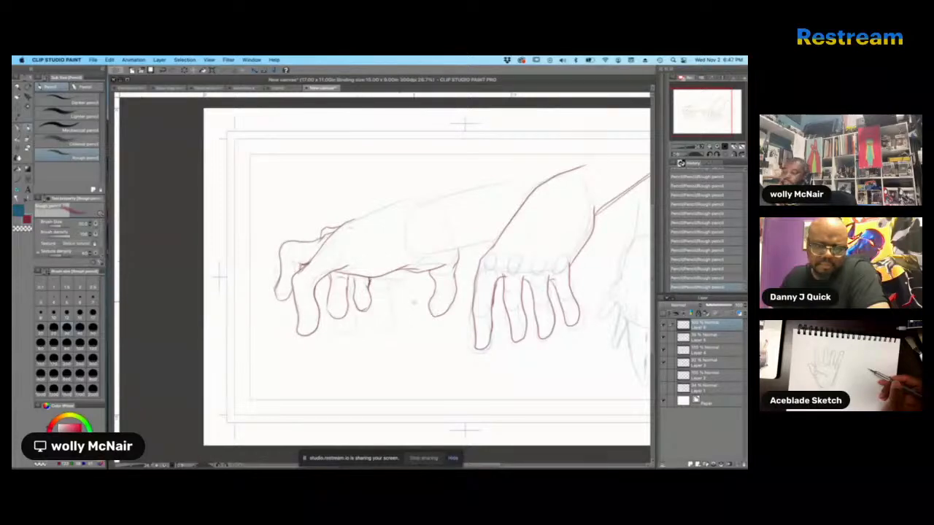
- Draw the back of the side-view hand with its forearm lines, and redraw the finger nearest the thumb longer under the palm
drag(351, 217, 521, 175)
drag(419, 201, 526, 172)
drag(429, 258, 488, 252)
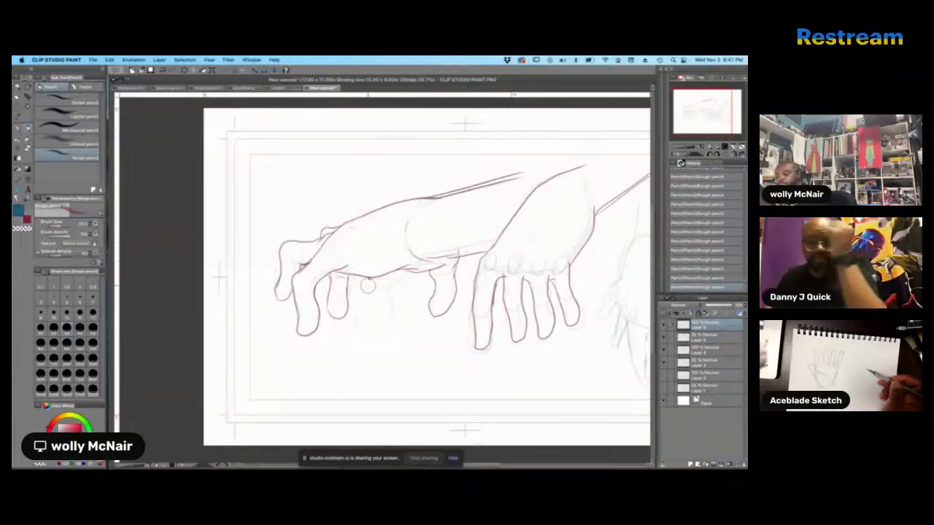
mouse_move(362, 277)
mouse_down()
mouse_move(366, 310)
mouse_move(384, 299)
mouse_move(382, 322)
mouse_up()
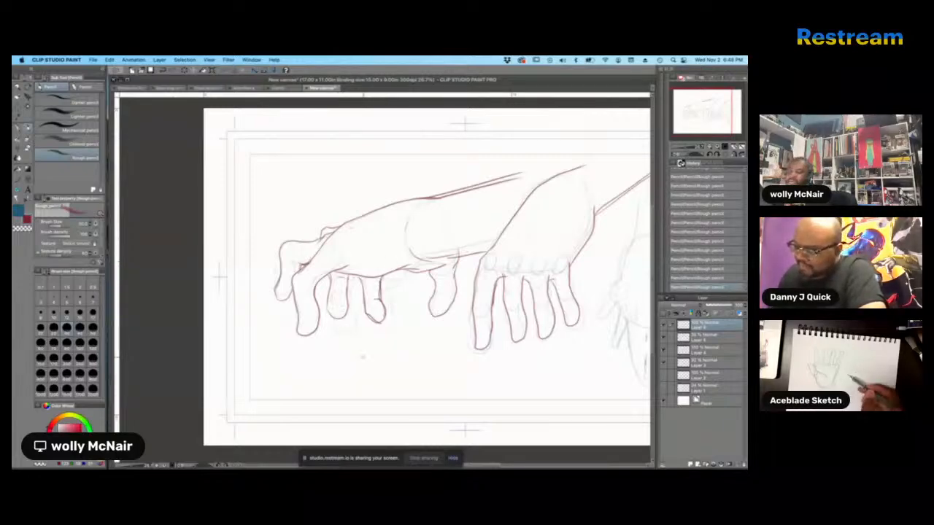
- Outline the thumb, wrist side and rounded palm of the rightmost hand in dark red over its faded rough
drag(702, 125, 706, 120)
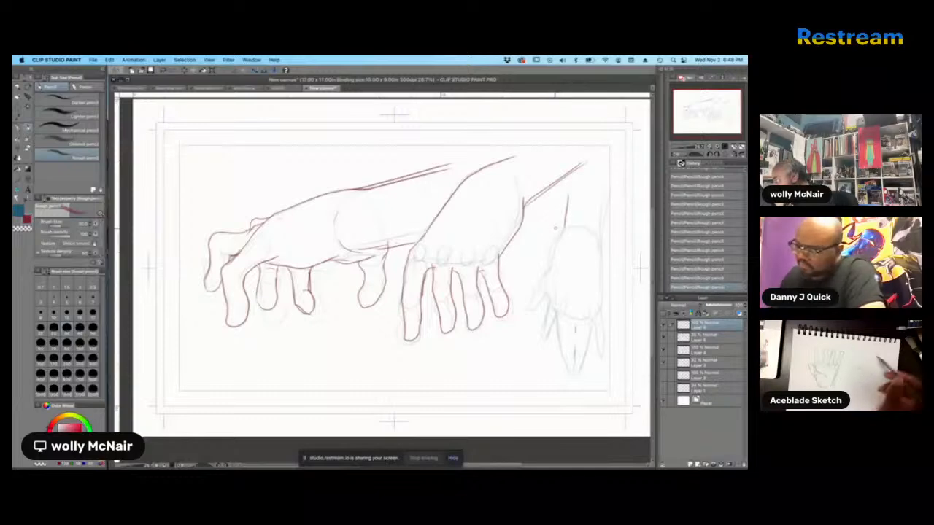
mouse_move(564, 225)
mouse_down()
mouse_move(541, 277)
mouse_move(543, 300)
mouse_move(549, 289)
mouse_move(553, 299)
mouse_up()
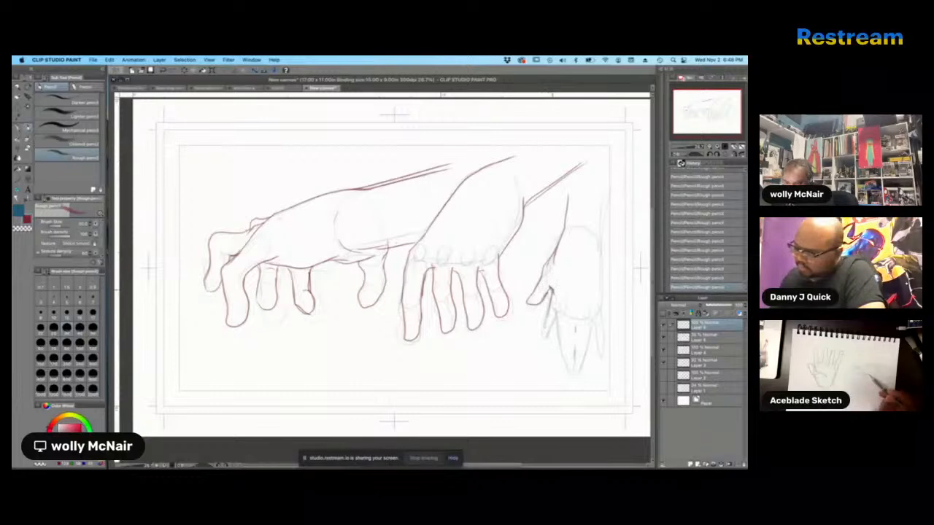
mouse_move(547, 289)
mouse_down()
mouse_move(567, 302)
mouse_move(604, 286)
mouse_move(599, 237)
mouse_up()
drag(605, 289, 597, 235)
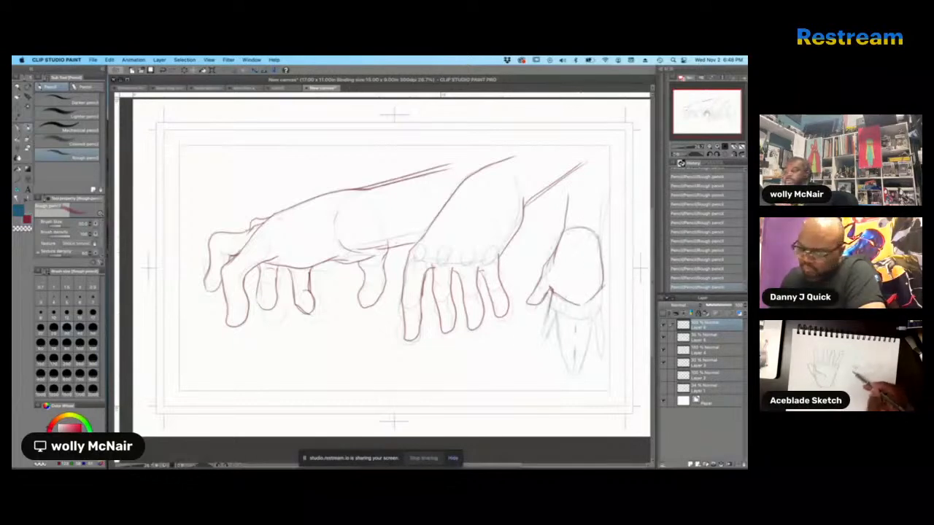
- Sketch a small hand in the empty area above the side-view hand, with an oval palm, thumb and loosely curled fingers hanging beneath it
drag(370, 317, 387, 324)
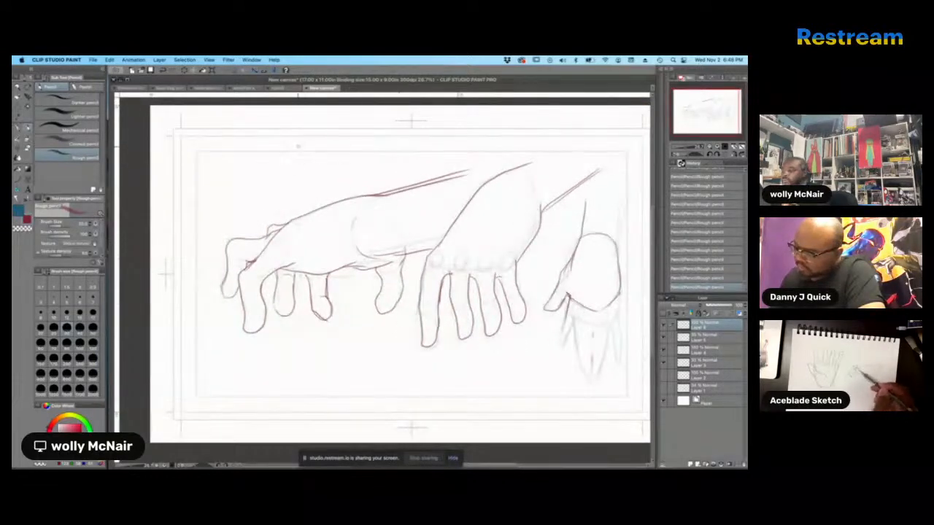
mouse_move(293, 150)
mouse_down()
mouse_move(318, 150)
mouse_move(286, 187)
mouse_move(318, 175)
mouse_up()
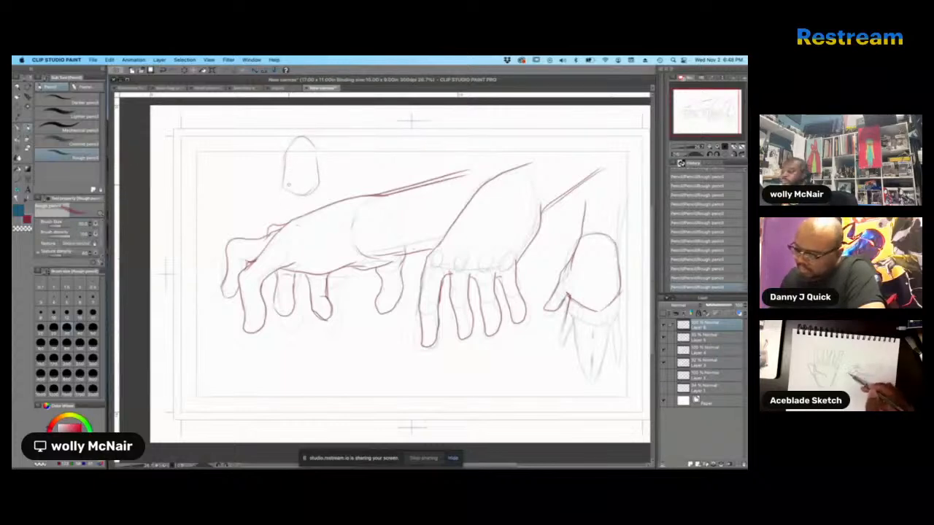
mouse_move(289, 182)
mouse_down()
mouse_move(299, 191)
mouse_move(305, 175)
mouse_move(296, 197)
mouse_move(318, 186)
mouse_move(322, 208)
mouse_up()
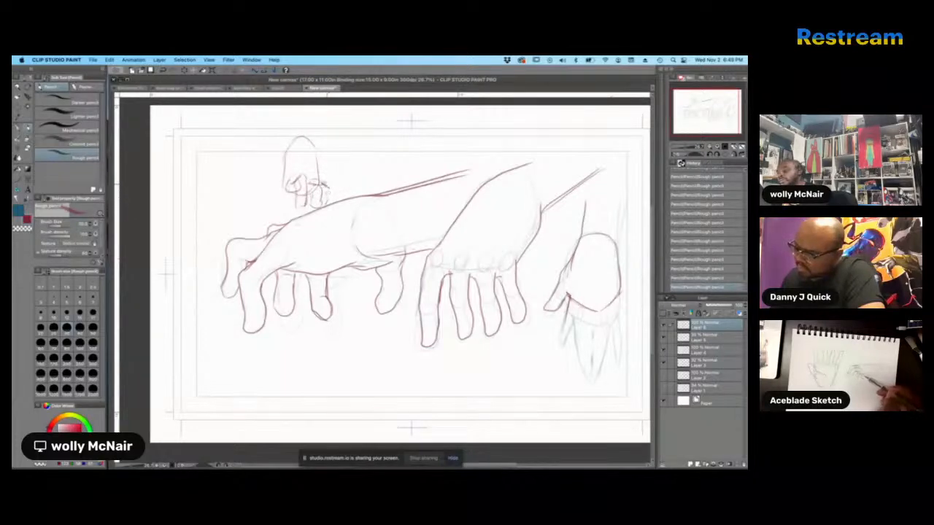
drag(286, 181, 269, 204)
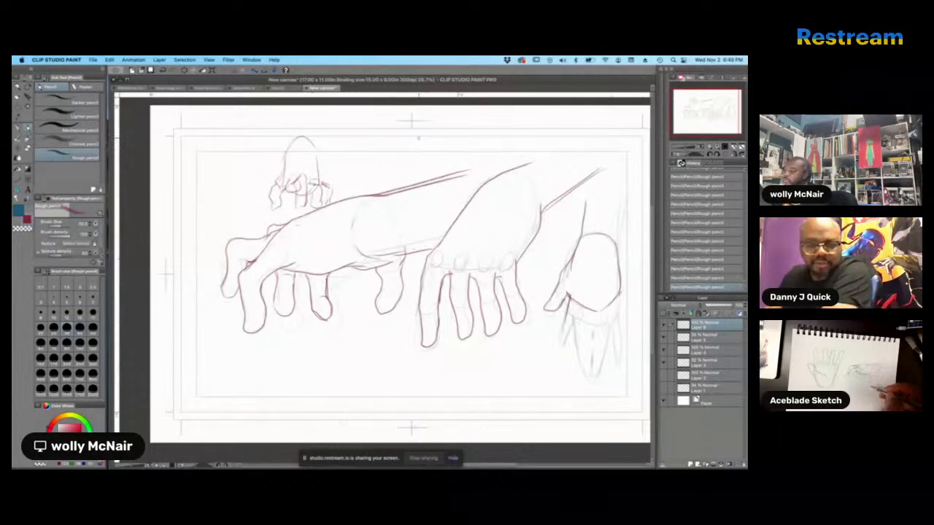
mouse_move(292, 183)
mouse_down()
mouse_move(301, 196)
mouse_move(307, 184)
mouse_move(332, 188)
mouse_move(296, 205)
mouse_move(305, 207)
mouse_up()
mouse_move(306, 206)
mouse_down()
mouse_move(306, 188)
mouse_move(288, 179)
mouse_move(287, 190)
mouse_move(306, 184)
mouse_move(309, 202)
mouse_move(313, 191)
mouse_up()
drag(317, 187, 328, 205)
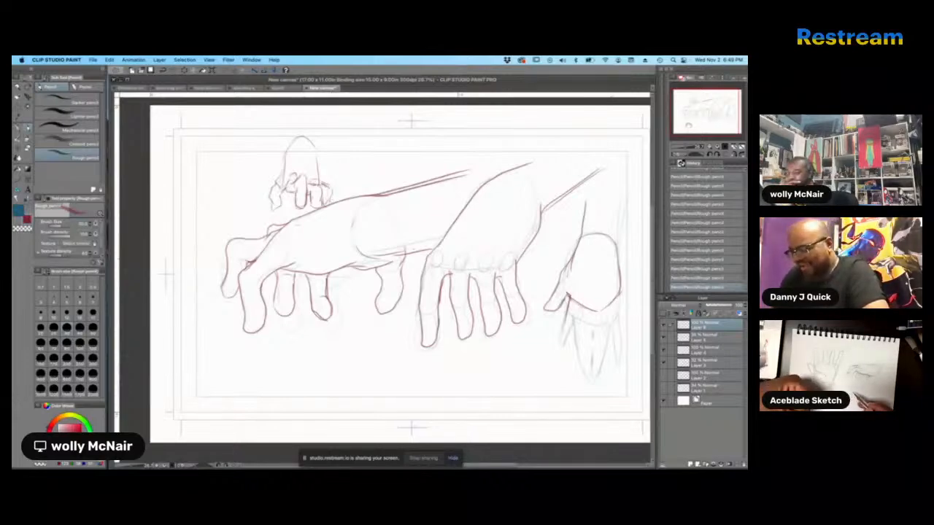
- Outline the tapering fingers of the rightmost hand in dark red over the faded rough, and erase stray marks around them
scroll(383, 274, right, 2)
scroll(383, 274, left, 2)
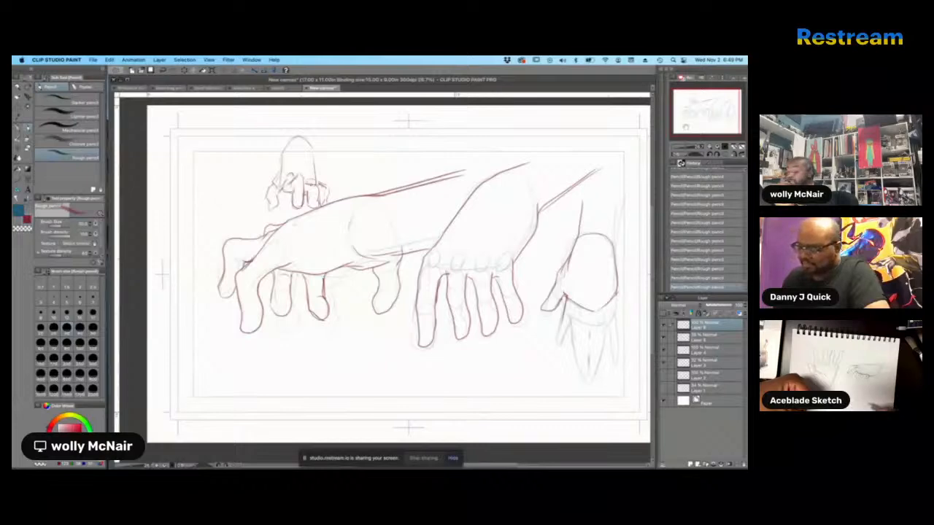
drag(693, 127, 698, 126)
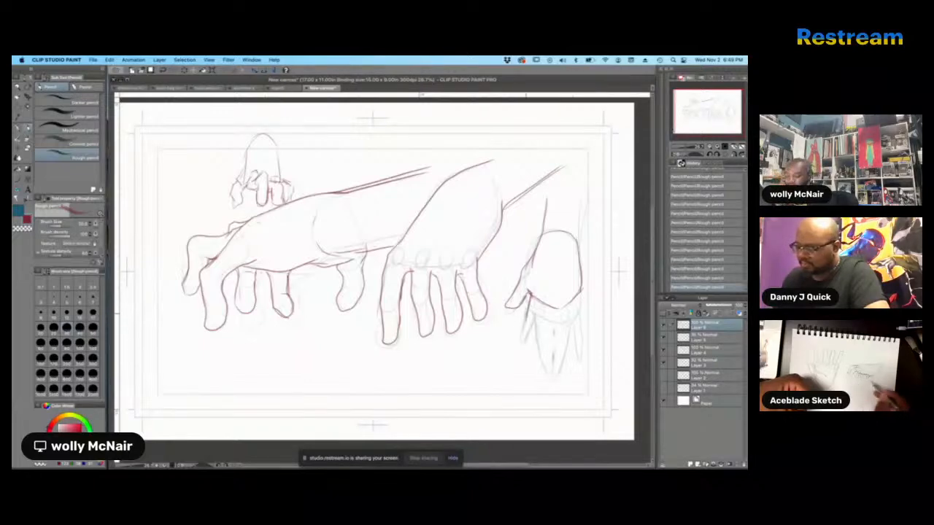
mouse_move(527, 312)
mouse_down()
mouse_move(522, 345)
mouse_move(525, 307)
mouse_move(538, 307)
mouse_move(555, 331)
mouse_move(538, 361)
mouse_move(552, 325)
mouse_move(537, 330)
mouse_move(556, 371)
mouse_up()
mouse_move(554, 336)
mouse_down()
mouse_move(563, 364)
mouse_move(566, 354)
mouse_up()
mouse_move(563, 316)
mouse_down()
mouse_move(565, 350)
mouse_move(565, 342)
mouse_up()
drag(568, 306, 564, 346)
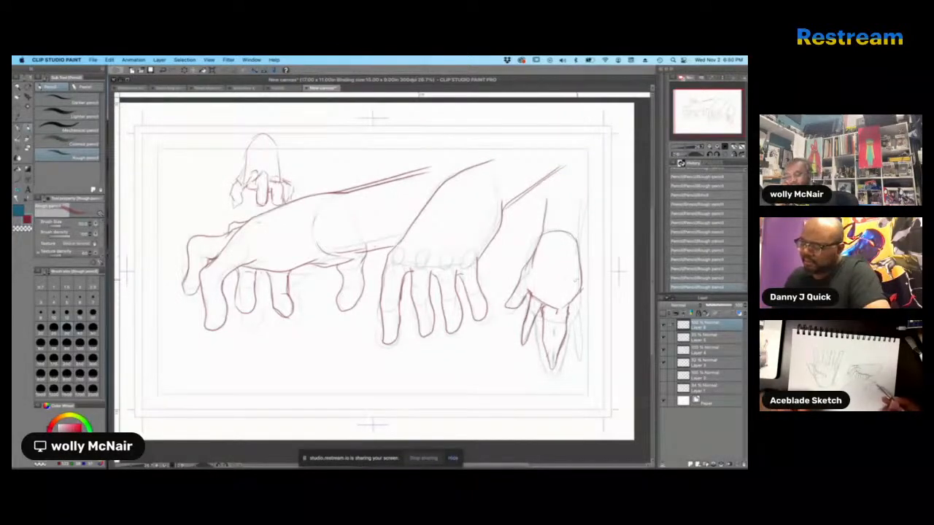
mouse_move(570, 303)
mouse_down()
mouse_move(568, 313)
mouse_move(512, 305)
mouse_move(528, 290)
mouse_move(569, 314)
mouse_up()
drag(580, 290, 574, 315)
mouse_move(579, 298)
mouse_down()
mouse_move(577, 337)
mouse_move(576, 308)
mouse_up()
mouse_move(514, 301)
mouse_down()
mouse_move(506, 306)
mouse_move(526, 297)
mouse_move(500, 327)
mouse_up()
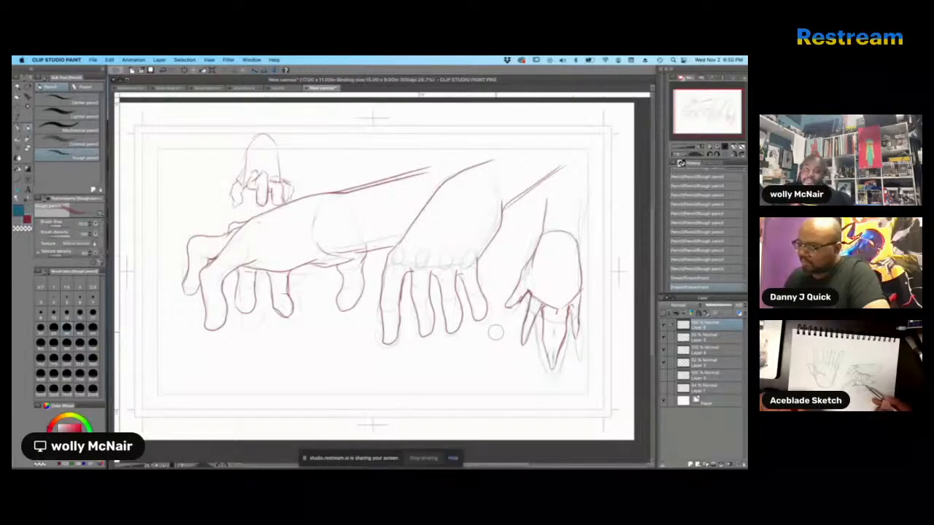
- Draw the rightmost hand's forearm rising to a rounded bend that joins the slanted arm lines, and mark its knuckles
drag(702, 129, 705, 129)
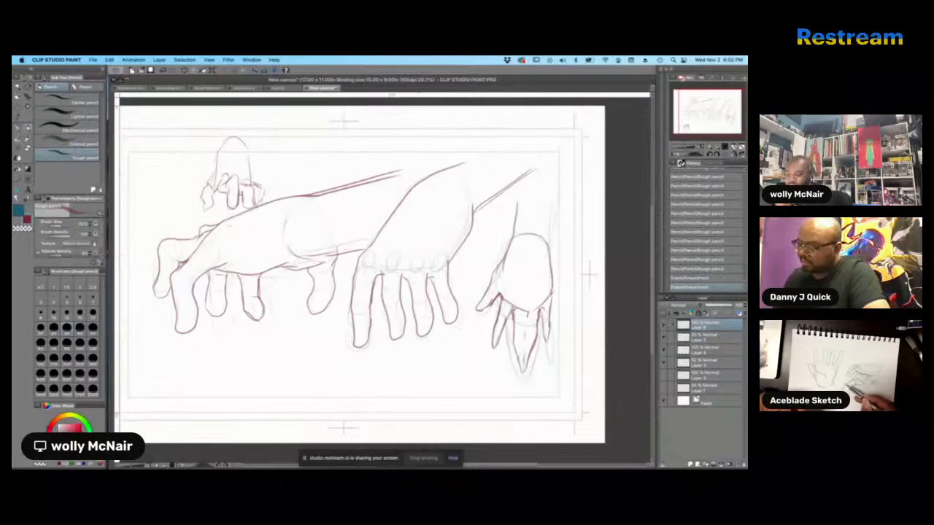
mouse_move(549, 217)
mouse_down()
mouse_move(549, 255)
mouse_move(553, 198)
mouse_up()
drag(550, 232, 558, 194)
mouse_move(516, 228)
mouse_down()
mouse_move(513, 193)
mouse_move(559, 180)
mouse_move(558, 172)
mouse_up()
drag(535, 175, 550, 168)
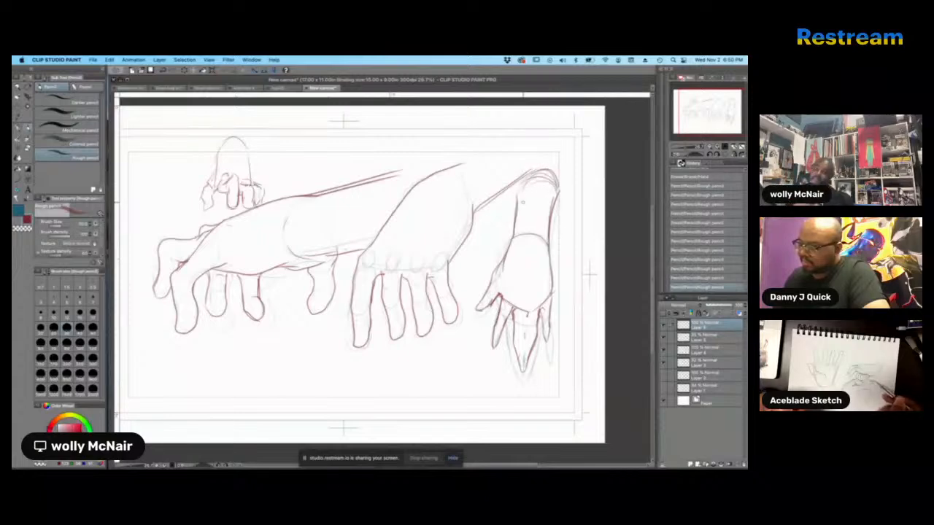
drag(507, 289, 539, 308)
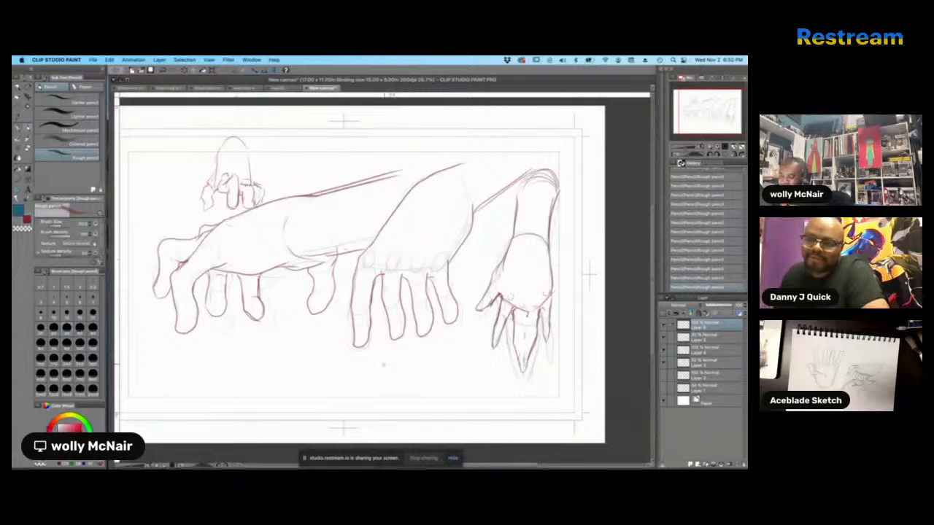
- Sketch a clenched fist below the middle hand, building a rounded palm block with knuckles and folded fingers, and erase stray lines
drag(372, 370, 372, 397)
drag(407, 360, 432, 356)
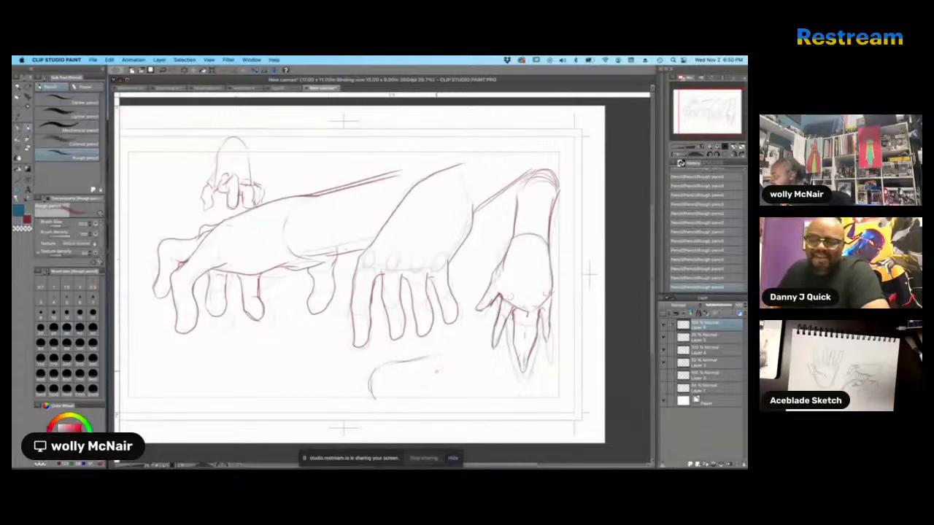
drag(371, 390, 425, 403)
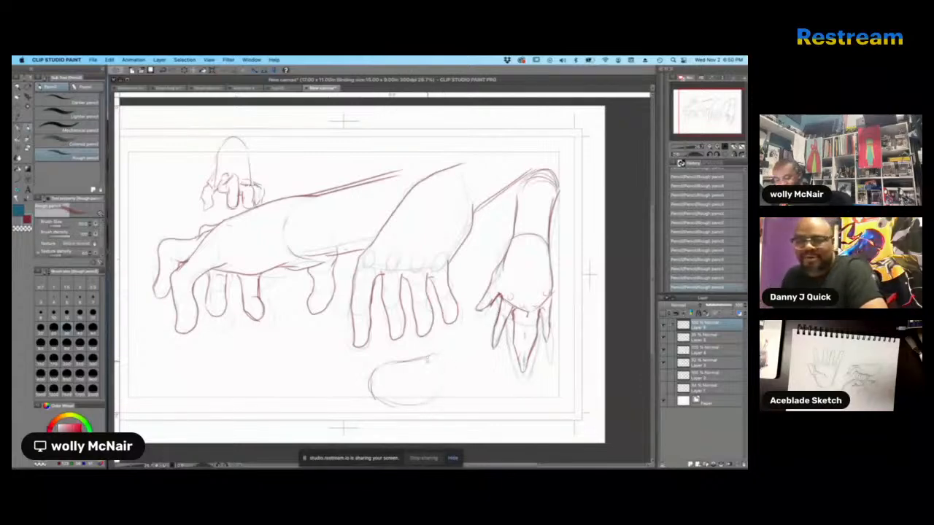
drag(436, 355, 442, 392)
mouse_move(422, 362)
mouse_down()
mouse_move(415, 365)
mouse_move(447, 396)
mouse_up()
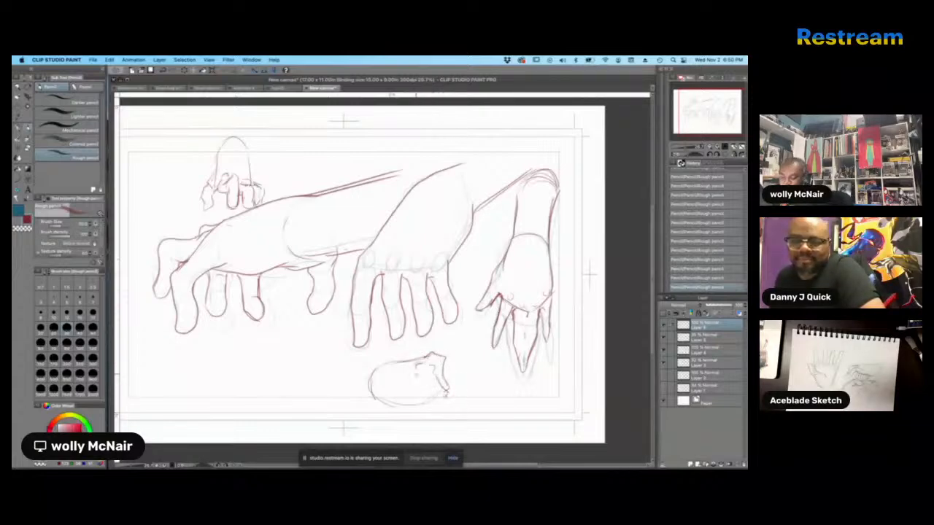
drag(430, 391, 437, 402)
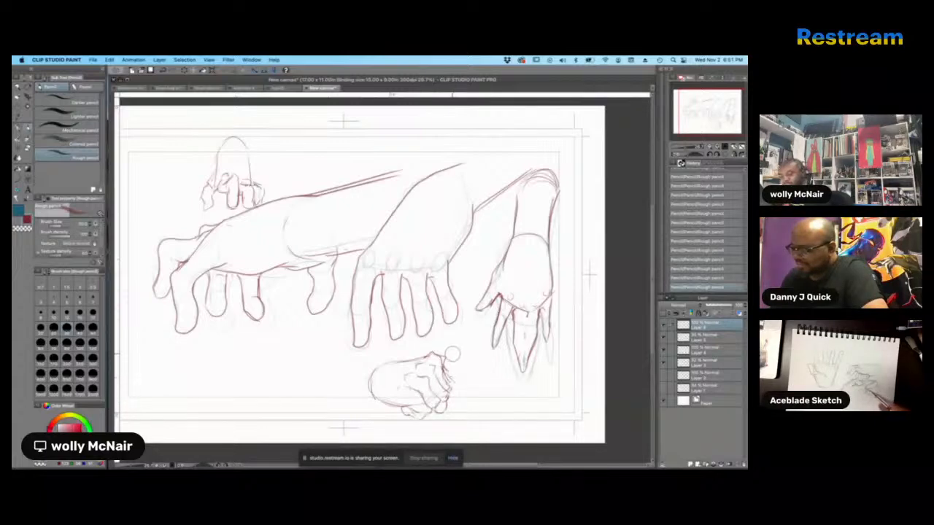
drag(446, 357, 441, 369)
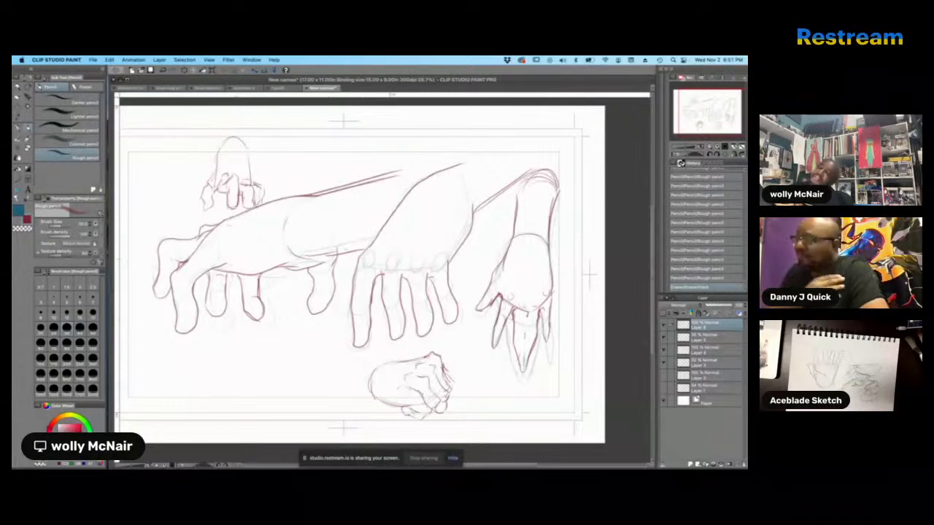
- Sketch a second fist below the side-view hand, drawing the back of the hand and the folded fingers with knuckles
drag(690, 121, 688, 127)
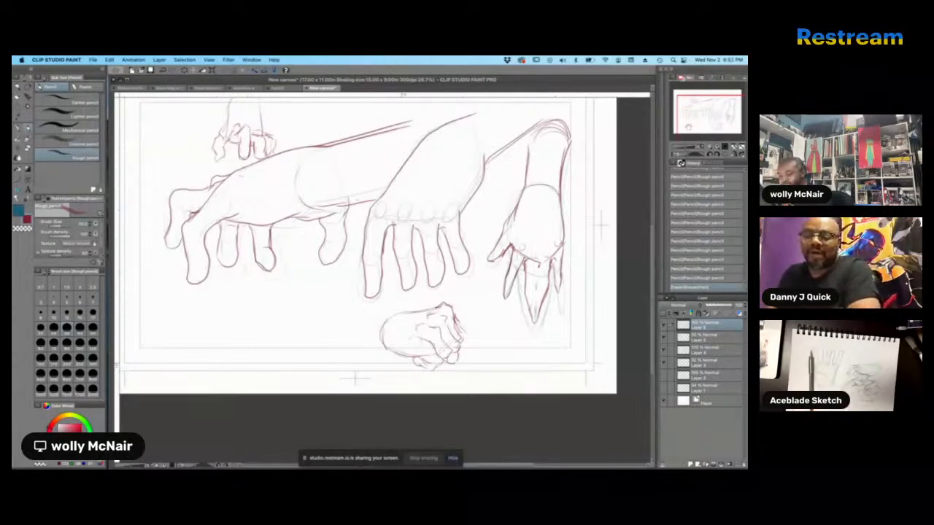
drag(703, 125, 701, 125)
drag(325, 309, 315, 327)
mouse_move(316, 325)
mouse_down()
mouse_move(306, 347)
mouse_move(325, 369)
mouse_up()
mouse_move(341, 317)
mouse_down()
mouse_move(352, 342)
mouse_move(336, 365)
mouse_move(351, 347)
mouse_move(343, 346)
mouse_up()
mouse_move(343, 346)
mouse_down()
mouse_move(353, 341)
mouse_move(350, 352)
mouse_up()
mouse_move(350, 350)
mouse_down()
mouse_move(348, 360)
mouse_move(309, 376)
mouse_move(336, 373)
mouse_up()
mouse_move(318, 359)
mouse_down()
mouse_move(340, 375)
mouse_move(341, 363)
mouse_move(316, 367)
mouse_move(353, 367)
mouse_up()
- Add both forearm lines slanting up from the second fist, and strengthen the outer edge of the fist
drag(324, 310, 339, 278)
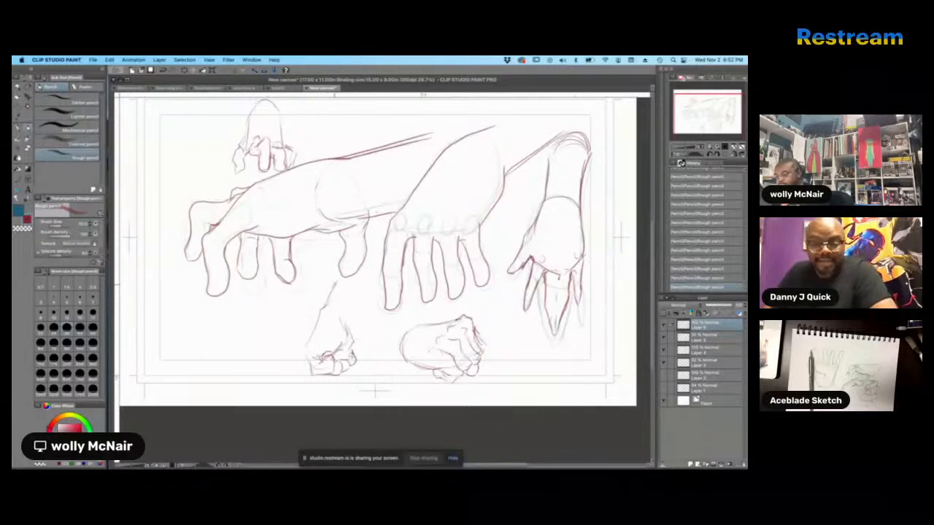
mouse_move(352, 334)
mouse_down()
mouse_move(356, 290)
mouse_move(376, 276)
mouse_up()
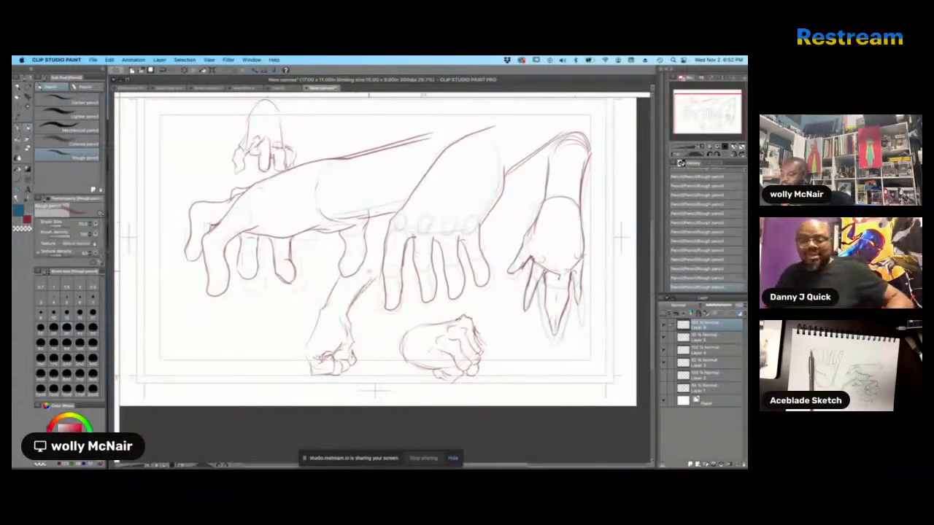
drag(305, 343, 309, 366)
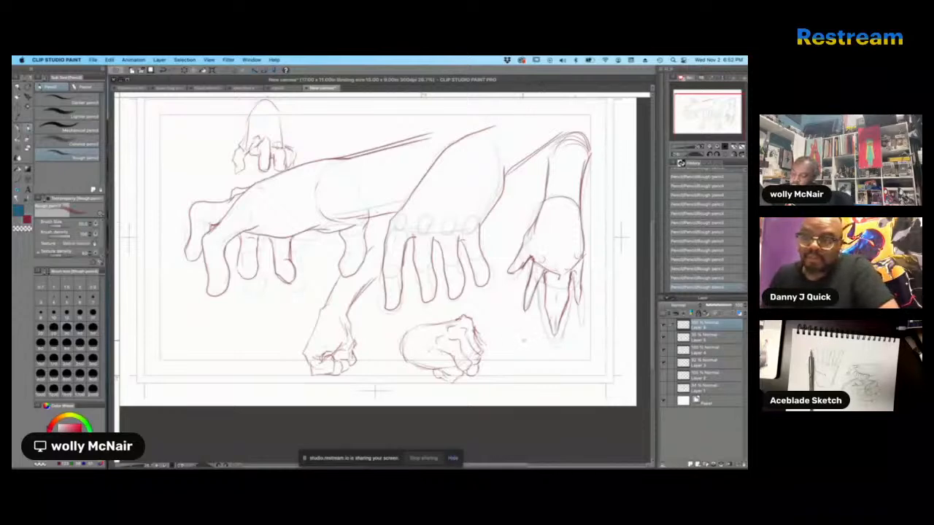
- Sketch a flattened oval hand block beneath the rightmost hand, with short finger marks and a horizontal forearm
drag(566, 351, 522, 368)
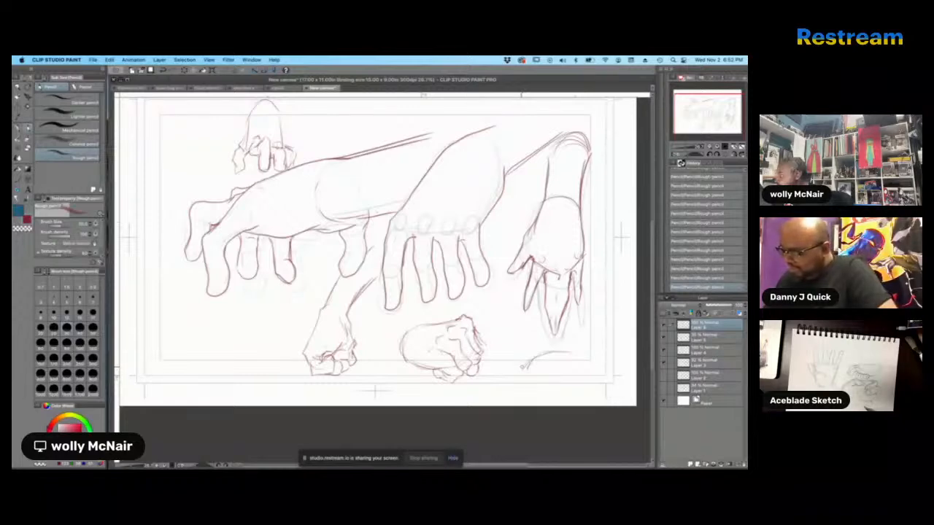
mouse_move(538, 355)
mouse_down()
mouse_move(529, 376)
mouse_move(559, 385)
mouse_move(582, 376)
mouse_move(552, 356)
mouse_move(582, 357)
mouse_move(535, 378)
mouse_up()
drag(585, 356, 582, 368)
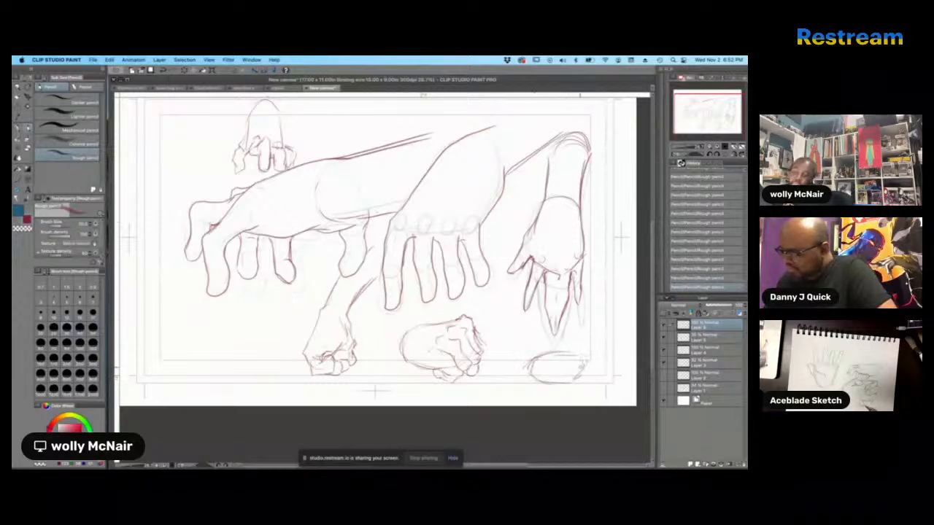
mouse_move(528, 379)
mouse_down()
mouse_move(602, 375)
mouse_move(589, 356)
mouse_move(621, 353)
mouse_move(607, 375)
mouse_move(619, 376)
mouse_up()
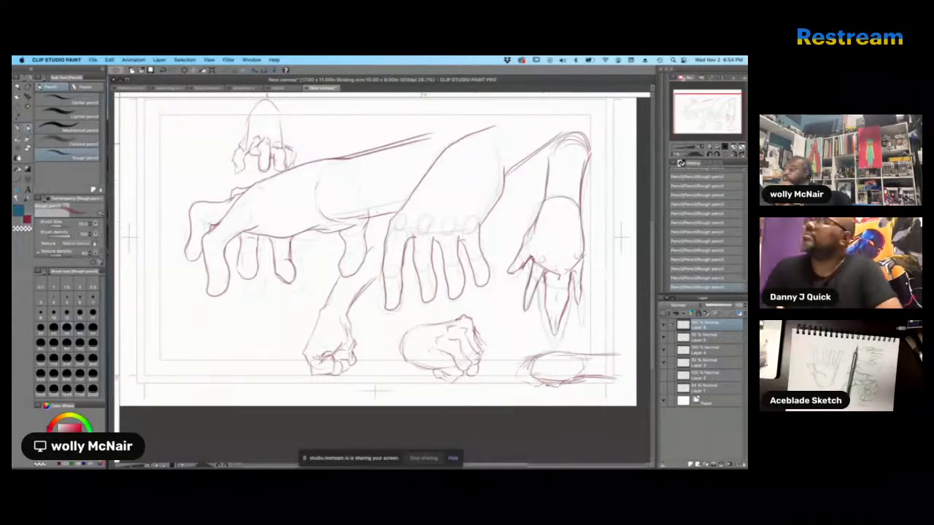
- Create a new blank 17.00 x 11.00 in canvas
click(93, 59)
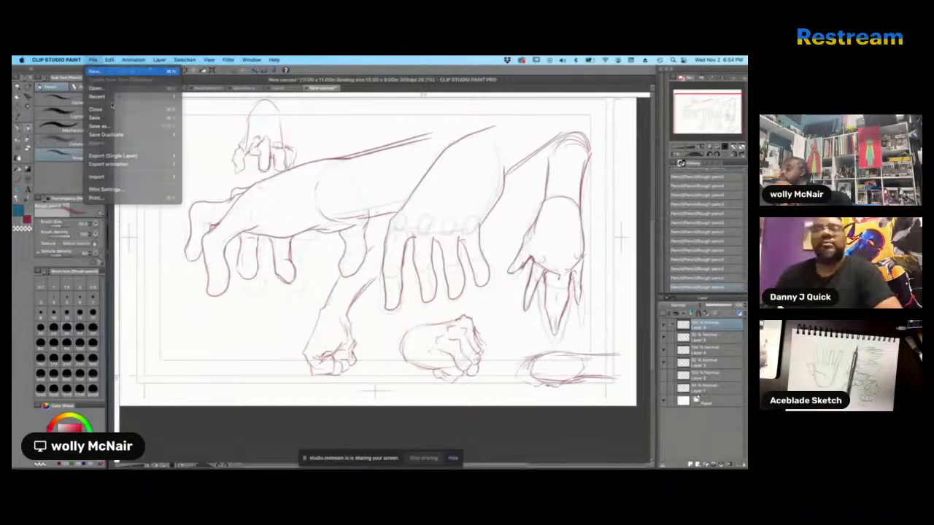
click(102, 69)
click(402, 180)
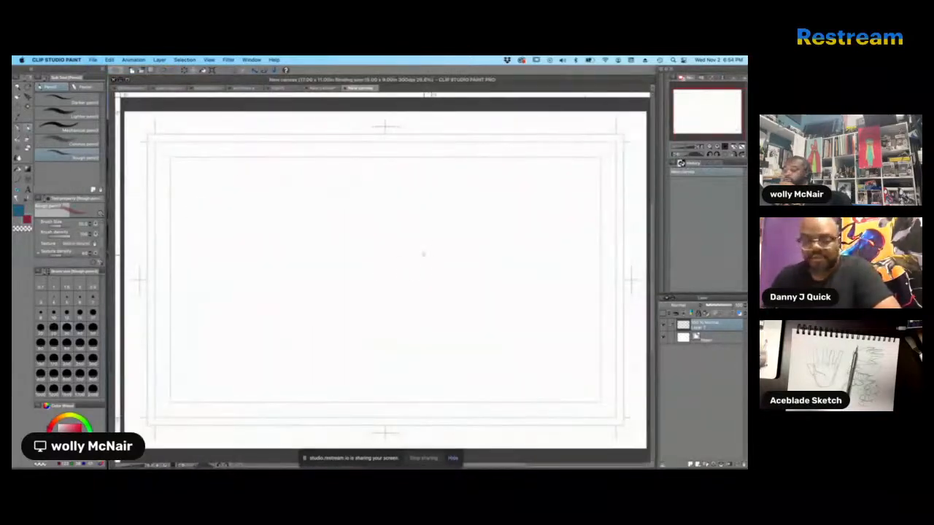
- Sketch a tall triangular block with a curved base as the rough shape of a front-view foot
mouse_move(443, 224)
mouse_down()
mouse_move(416, 271)
mouse_move(476, 280)
mouse_up()
drag(423, 252, 412, 279)
mouse_move(414, 272)
mouse_down()
mouse_move(395, 303)
mouse_move(446, 325)
mouse_move(469, 326)
mouse_up()
mouse_move(474, 267)
mouse_down()
mouse_move(488, 306)
mouse_move(475, 312)
mouse_up()
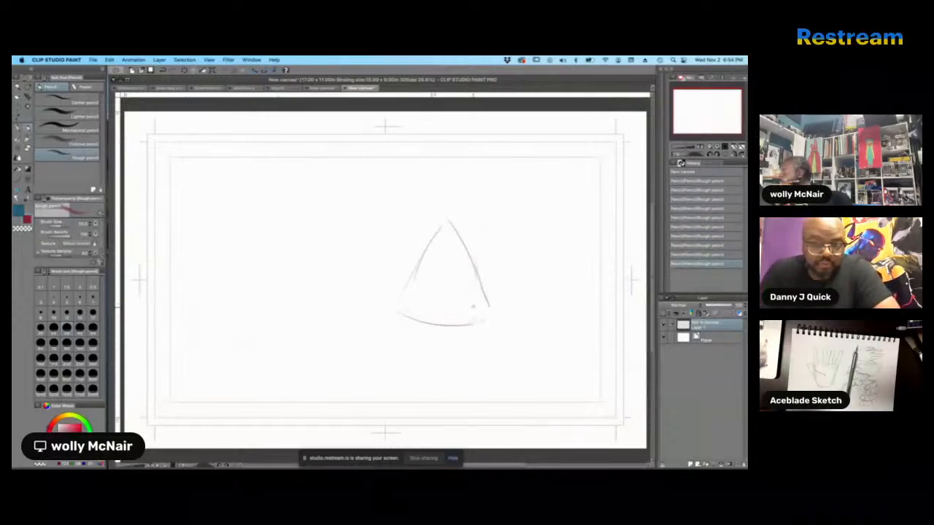
- Add a large round big toe and four smaller round toes along the curved base of the triangular foot
drag(484, 313, 481, 321)
drag(478, 311, 464, 324)
drag(464, 321, 464, 334)
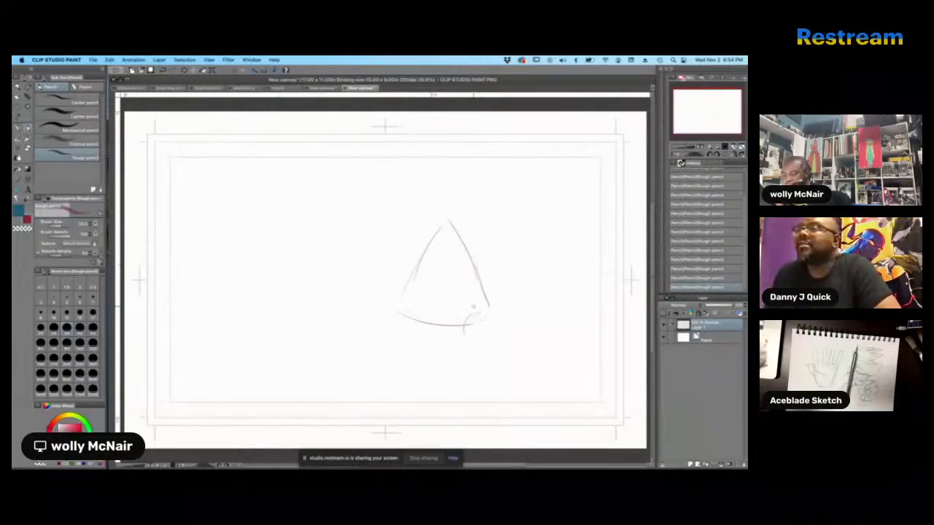
drag(471, 315, 460, 319)
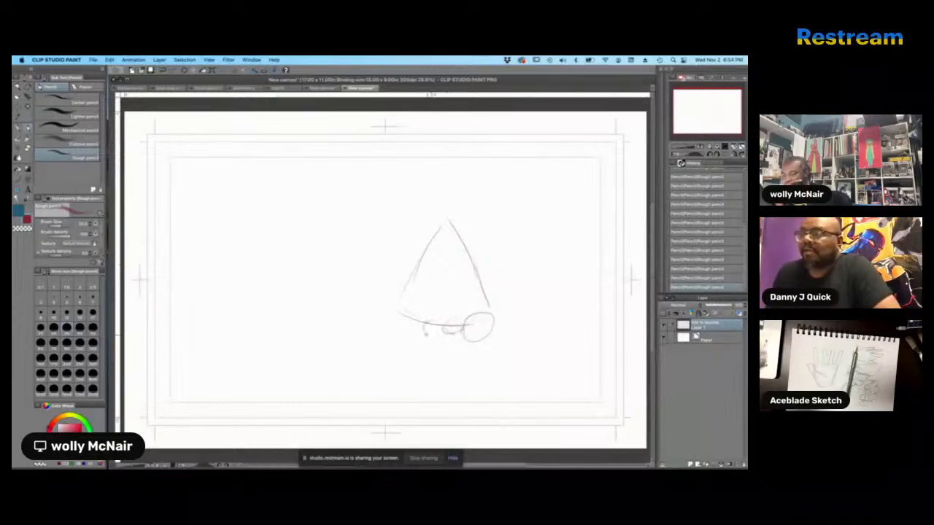
mouse_move(407, 328)
mouse_down()
mouse_move(422, 318)
mouse_move(397, 315)
mouse_move(422, 256)
mouse_up()
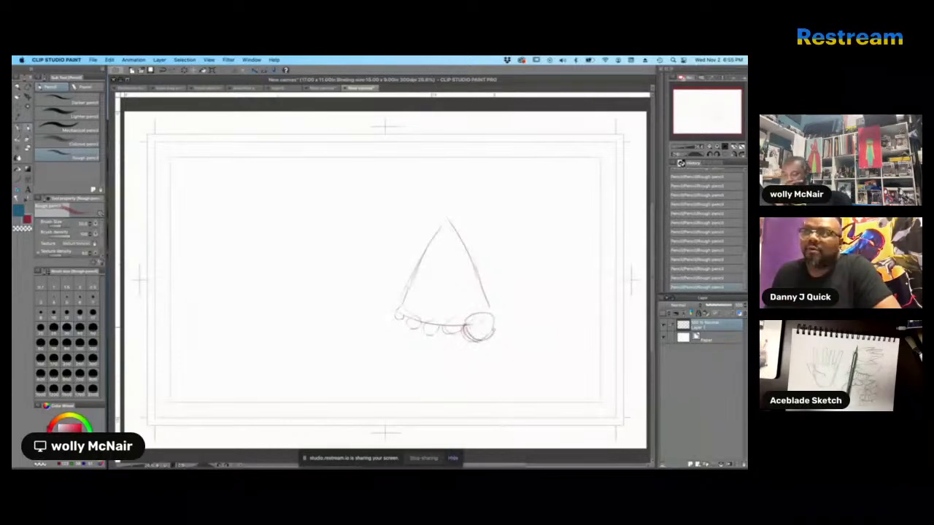
drag(490, 316, 494, 335)
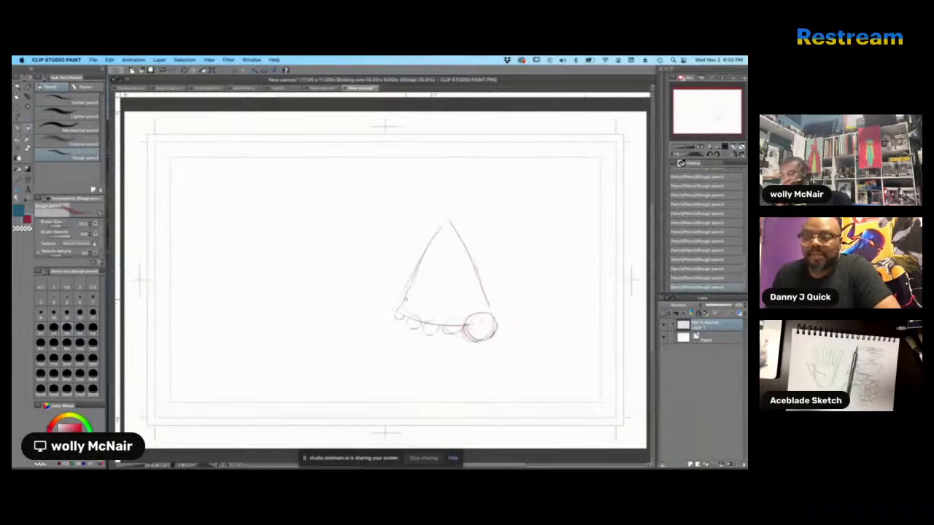
- Refine the front-view foot's side contours up into the ankle, and clear the whole foot sketch from the layer
drag(408, 288, 431, 243)
mouse_move(431, 194)
mouse_down()
mouse_move(431, 232)
mouse_move(471, 275)
mouse_move(484, 337)
mouse_move(467, 340)
mouse_up()
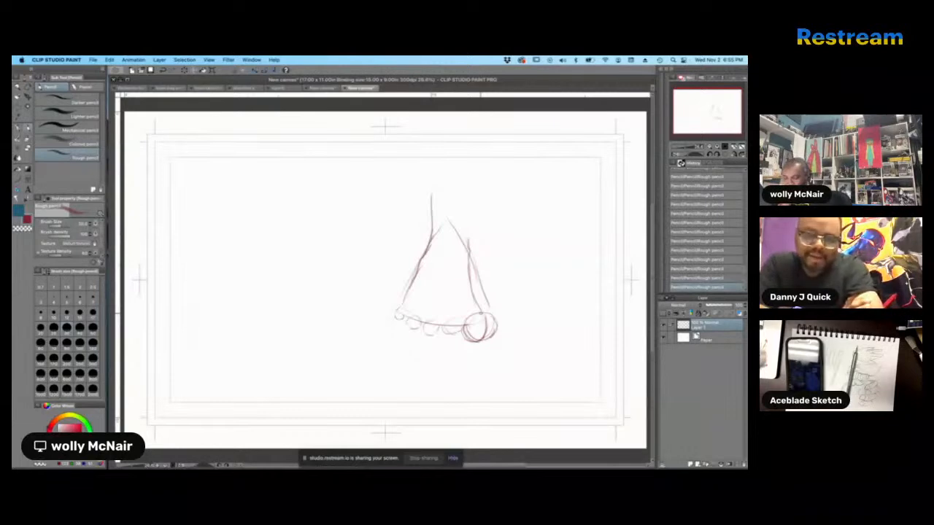
key(Delete)
- Sketch a side-view foot as a wedge with a sloping top, a flat sole, and heel and ankle lines at the tall end
drag(394, 275, 478, 215)
drag(487, 235, 509, 290)
mouse_move(408, 263)
mouse_down()
mouse_move(357, 299)
mouse_move(412, 301)
mouse_up()
mouse_move(361, 305)
mouse_down()
mouse_move(416, 304)
mouse_move(399, 304)
mouse_move(513, 298)
mouse_up()
drag(502, 242, 512, 288)
drag(494, 248, 512, 291)
drag(503, 225, 500, 244)
drag(508, 233, 515, 292)
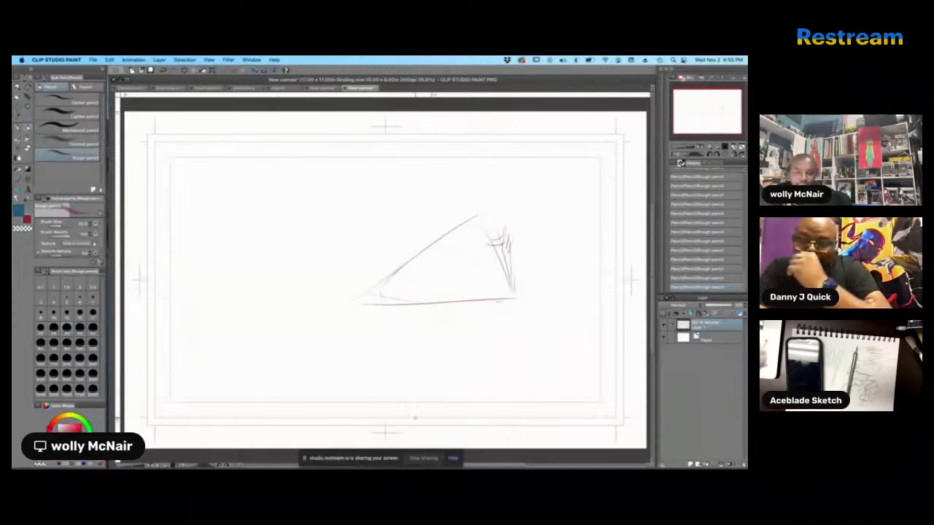
- Add a rounded big toe at the wedge's tip, and reinforce the top of the foot and the front of the sole
mouse_move(367, 293)
mouse_down()
mouse_move(355, 294)
mouse_move(374, 288)
mouse_move(346, 286)
mouse_up()
mouse_move(345, 286)
mouse_down()
mouse_move(340, 305)
mouse_move(368, 309)
mouse_move(368, 290)
mouse_move(381, 294)
mouse_move(454, 237)
mouse_up()
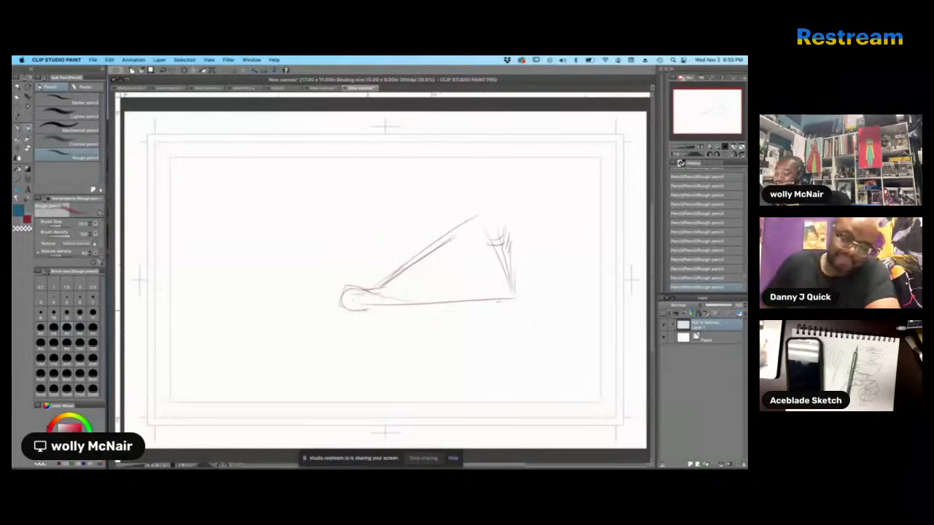
drag(355, 308, 401, 305)
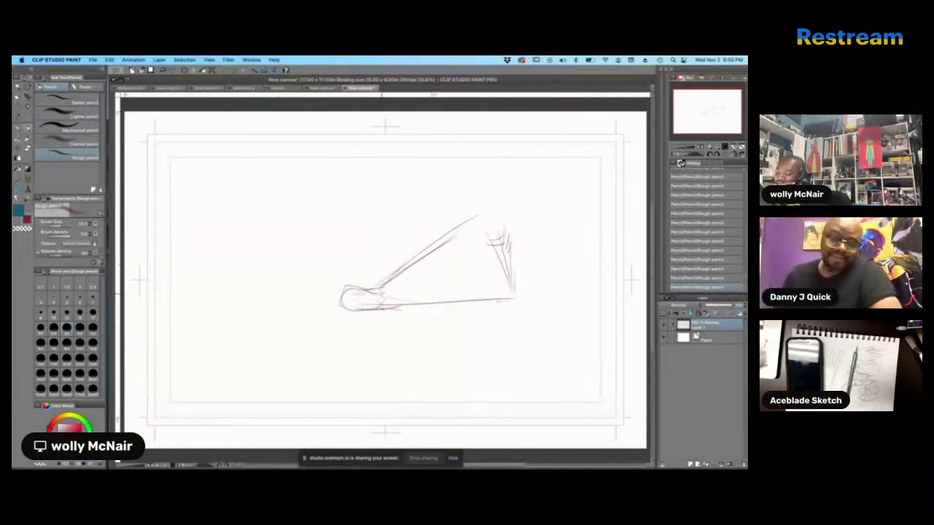
- Contour the side-view foot's toe, arched sole and heel, and carry the instep and ankle up into two leg lines
mouse_move(344, 296)
mouse_down()
mouse_move(366, 285)
mouse_move(349, 310)
mouse_move(523, 290)
mouse_up()
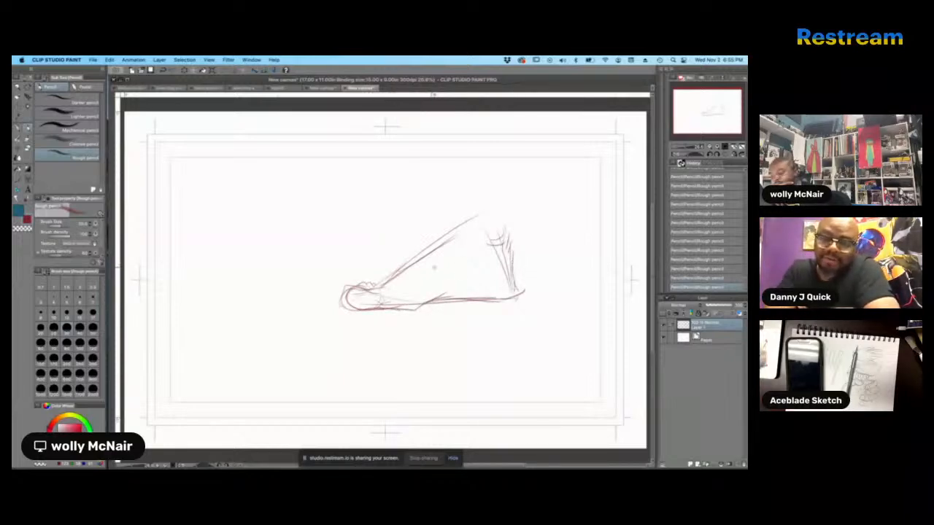
drag(387, 275, 487, 204)
mouse_move(381, 286)
mouse_down()
mouse_move(453, 238)
mouse_move(453, 152)
mouse_up()
drag(512, 175, 509, 230)
drag(519, 141, 509, 225)
drag(452, 156, 456, 217)
drag(452, 146, 455, 223)
drag(455, 197, 455, 219)
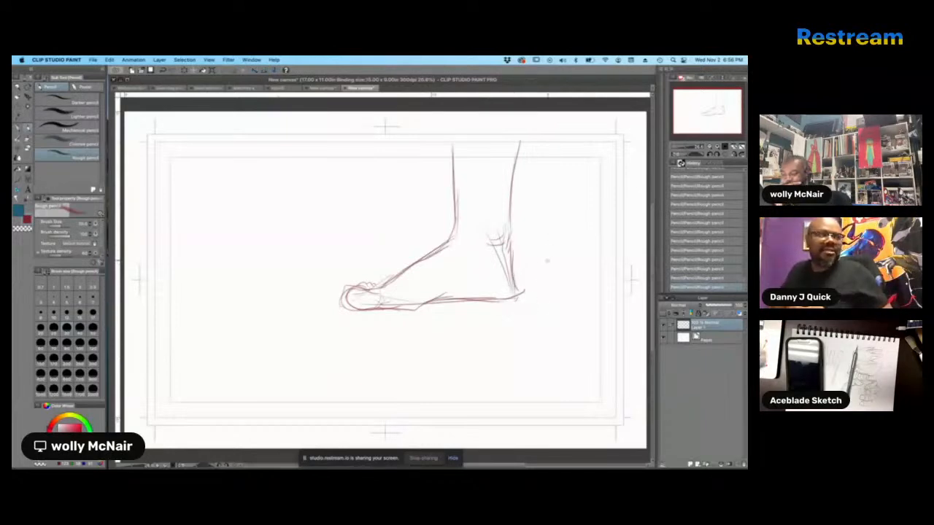
- Sketch a smaller angled front-view foot behind the heel, with a curved outline, ankle lines and five rounded toes
mouse_move(548, 259)
mouse_down()
mouse_move(541, 310)
mouse_move(543, 292)
mouse_move(555, 337)
mouse_up()
drag(580, 302, 601, 318)
drag(552, 339, 601, 319)
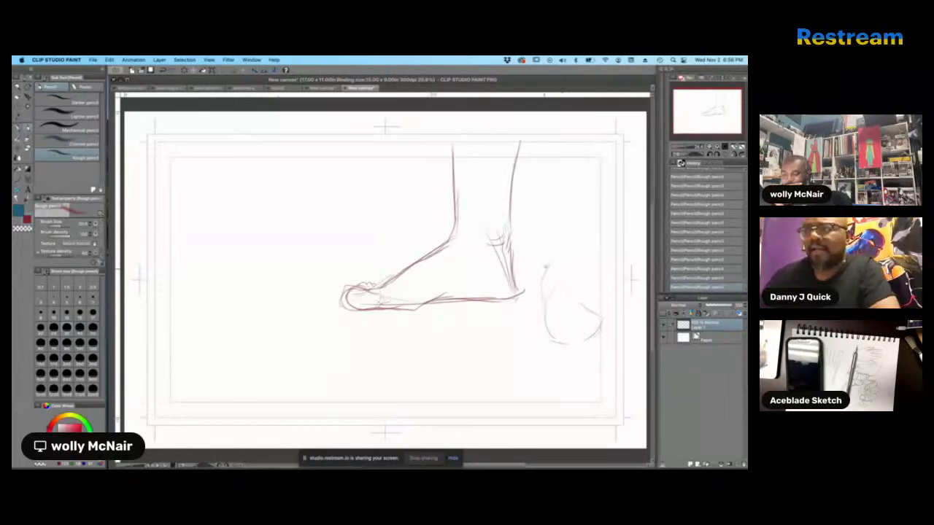
mouse_move(543, 272)
mouse_down()
mouse_move(560, 240)
mouse_move(572, 265)
mouse_move(574, 275)
mouse_up()
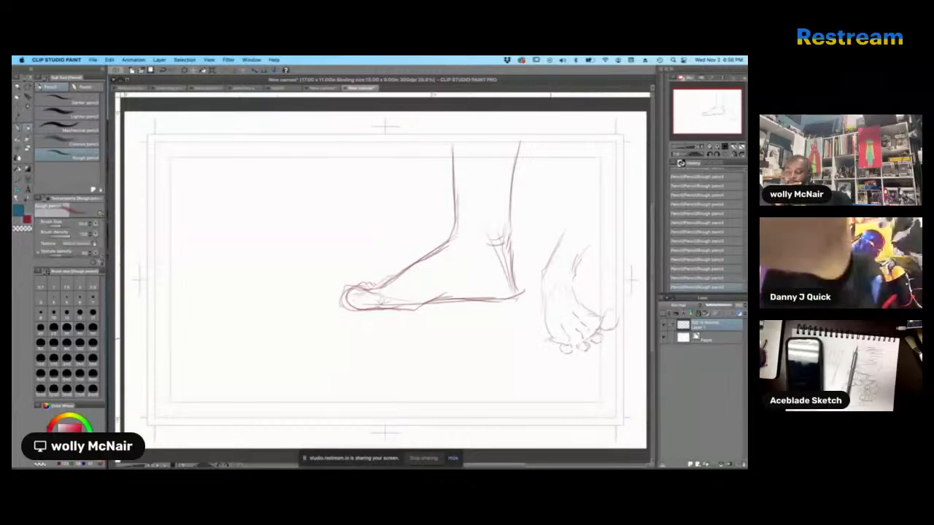
drag(556, 342, 552, 340)
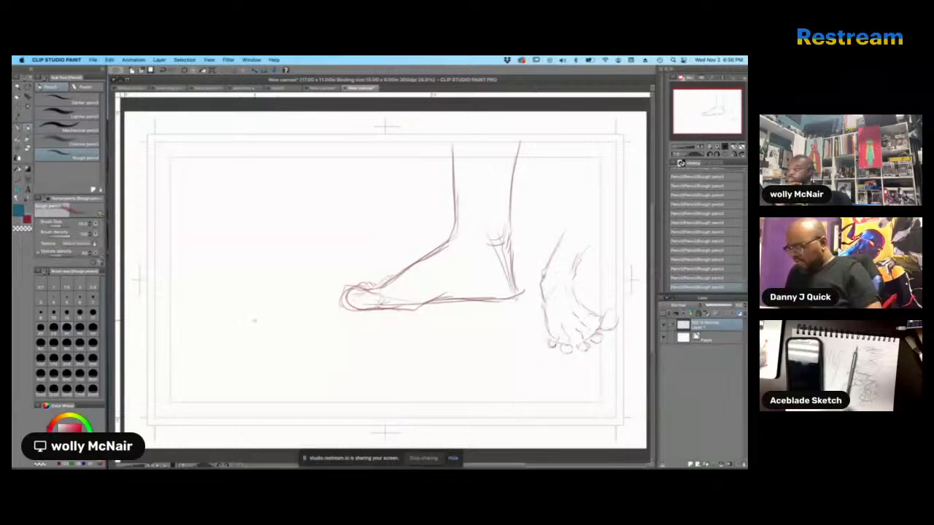
- Shift both foot sketches together toward the canvas's left side to make room beside the front-view foot
key(k)
drag(497, 291, 420, 283)
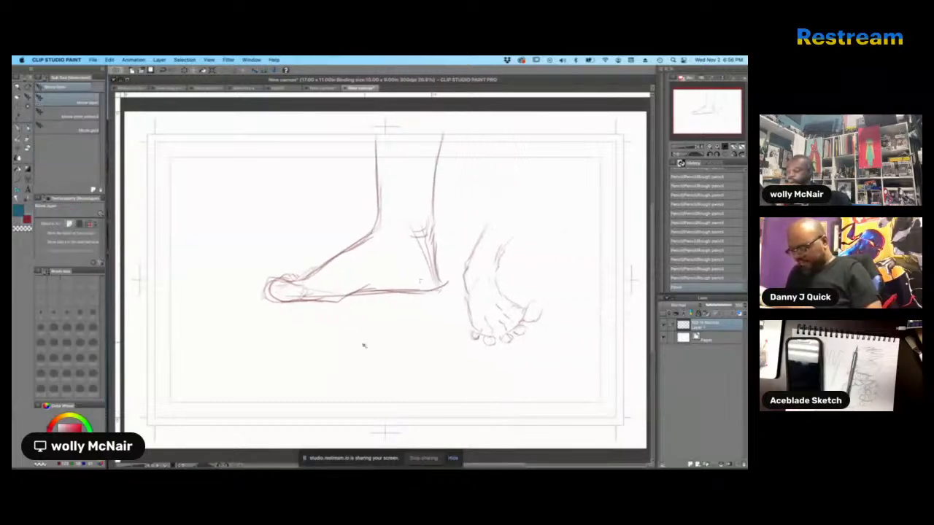
key(p)
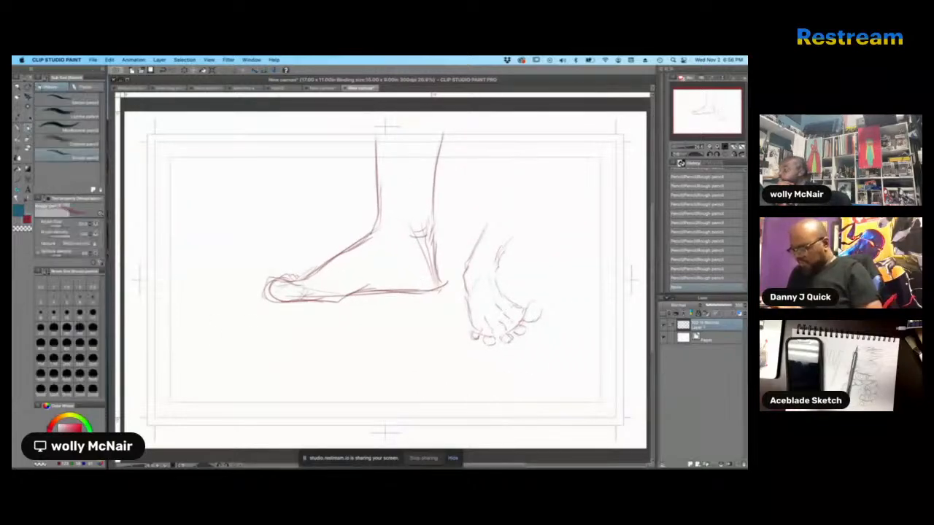
- Lasso the front-view foot without catching the side-view heel, and cut and paste it onto its own layer
key(m)
click(45, 127)
mouse_move(509, 194)
mouse_down()
mouse_move(450, 337)
mouse_move(463, 386)
mouse_move(579, 244)
mouse_up()
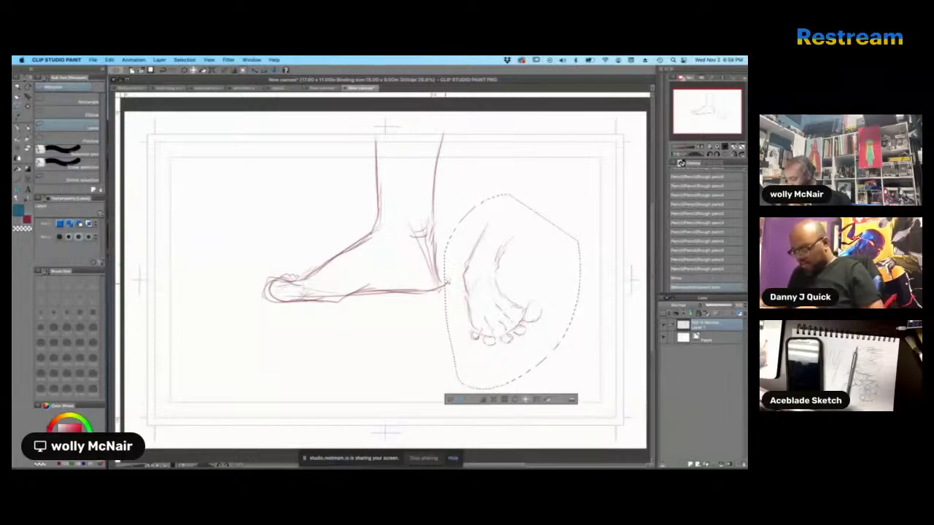
drag(446, 299, 443, 273)
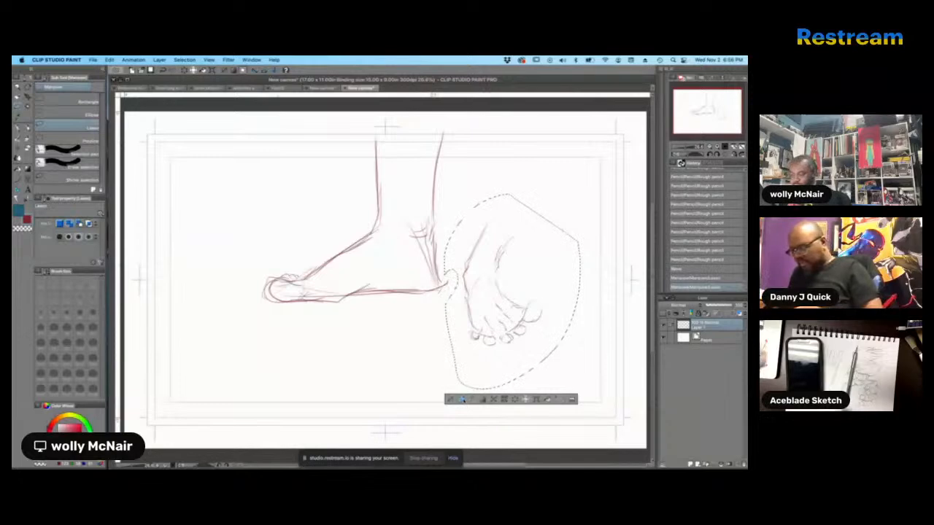
click(512, 400)
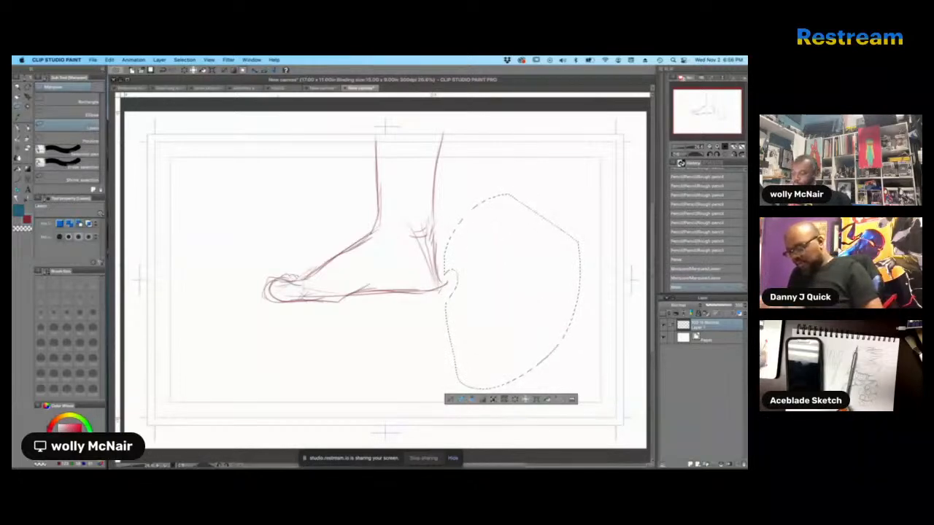
click(450, 399)
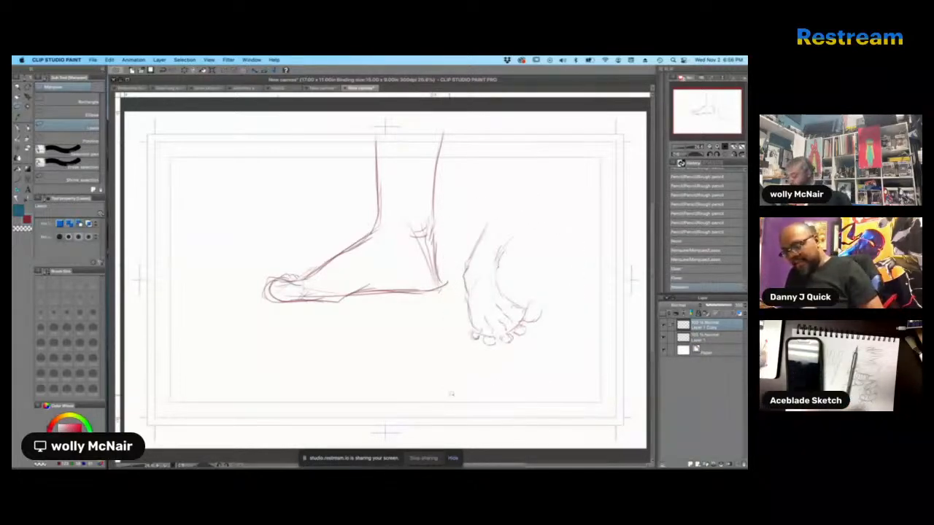
- Scale up the front-view foot until it nearly matches the side-view foot's size
key(super+t)
mouse_move(543, 218)
mouse_down()
mouse_move(588, 152)
mouse_move(579, 154)
mouse_up()
key(Return)
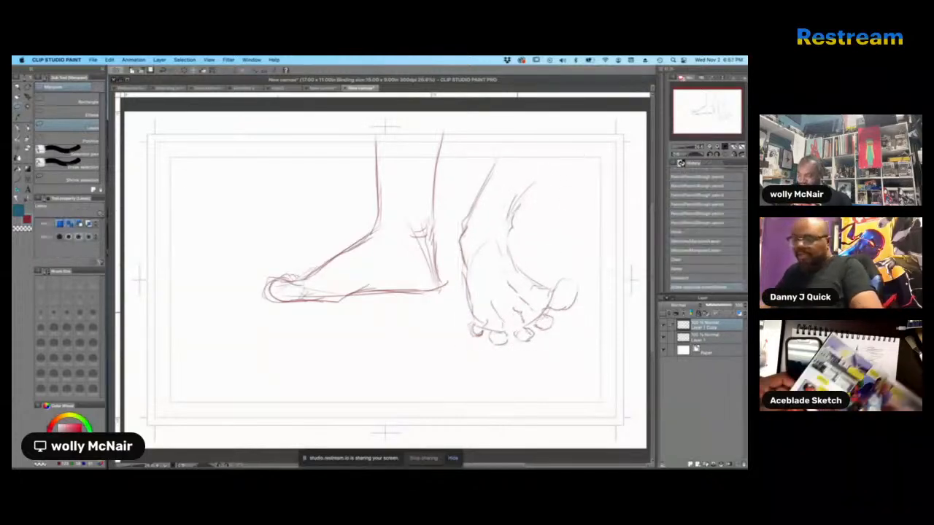
- Rough in another foot with a large circle above it beside the enlarged foot, and darken the side-view foot's heel
key(p)
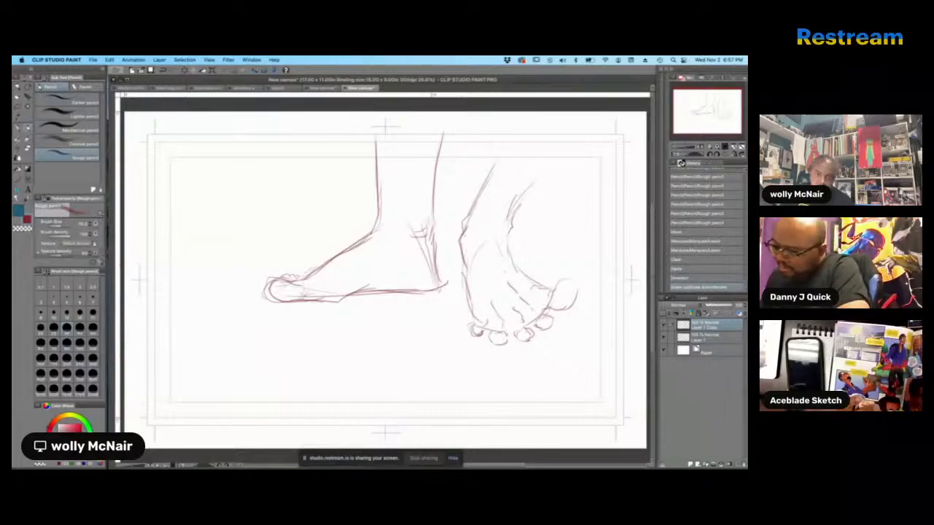
key(Tab)
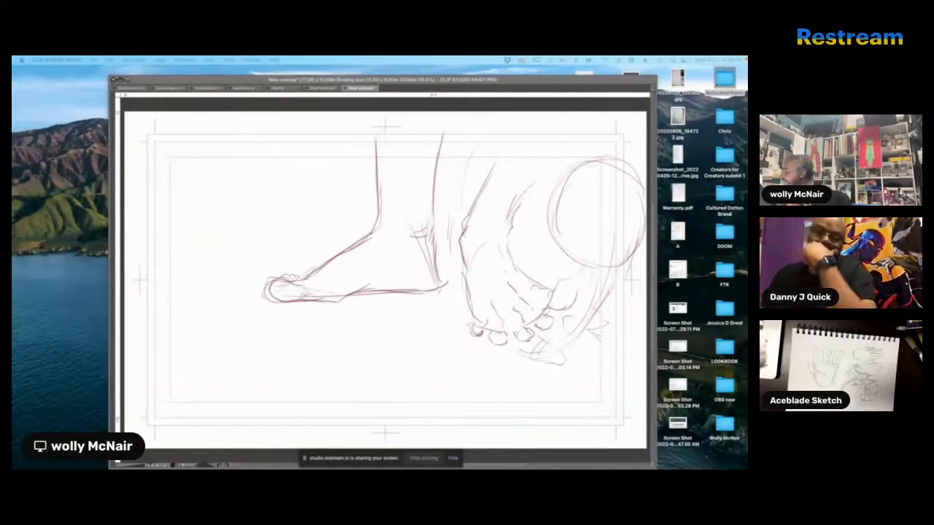
click(405, 85)
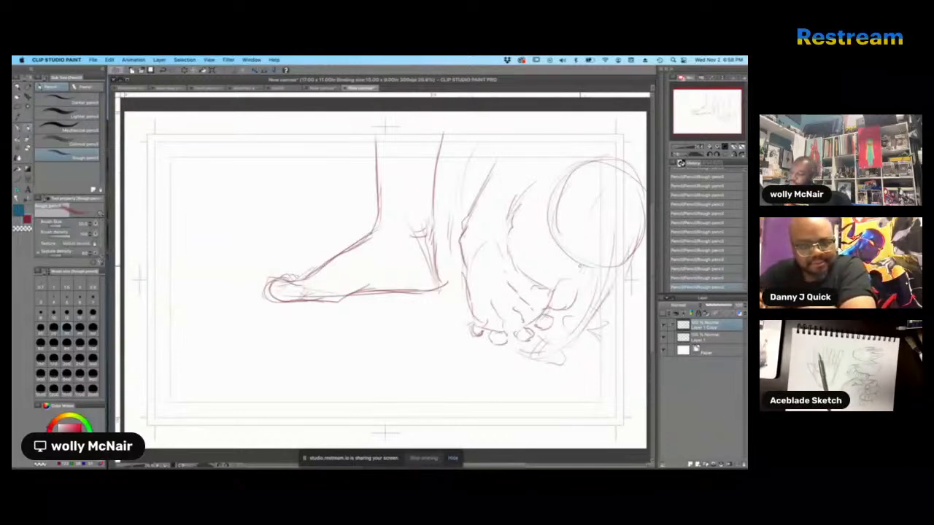
drag(430, 292, 447, 283)
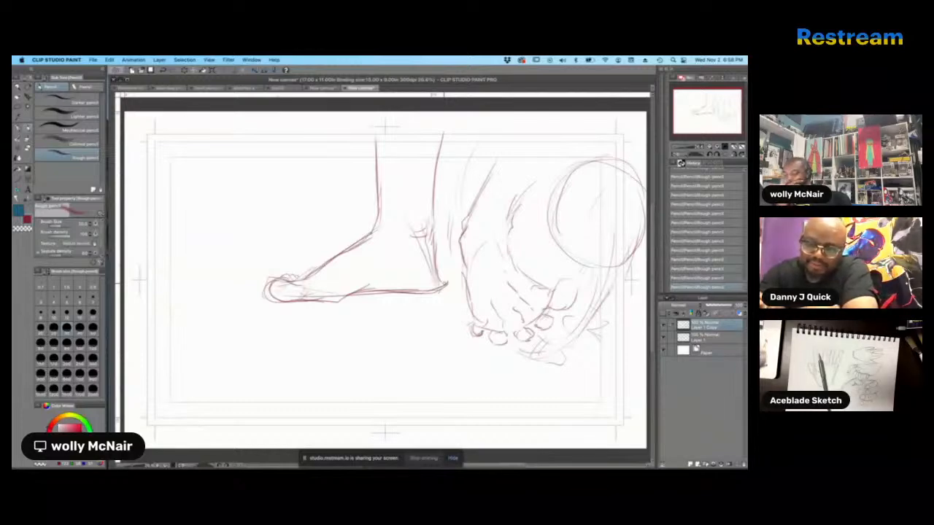
- Add a new layer directly above the Paper layer
click(705, 348)
click(689, 464)
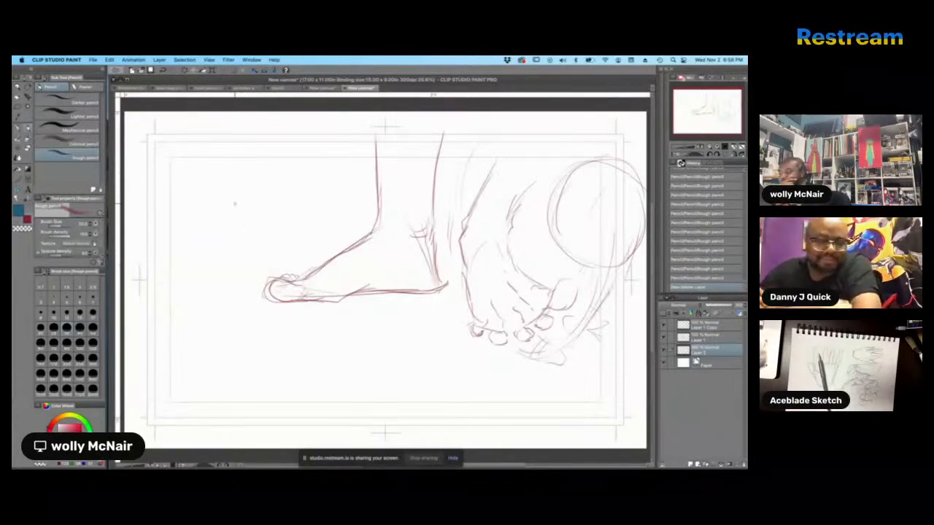
- Sketch a small teardrop-shaped foot in front of the side-view toes, and erase it from the layer
drag(207, 224, 198, 264)
drag(201, 244, 202, 278)
drag(198, 270, 214, 290)
mouse_move(207, 227)
mouse_down()
mouse_move(200, 251)
mouse_move(229, 235)
mouse_up()
drag(223, 220, 234, 267)
mouse_move(232, 250)
mouse_down()
mouse_move(240, 278)
mouse_move(225, 288)
mouse_up()
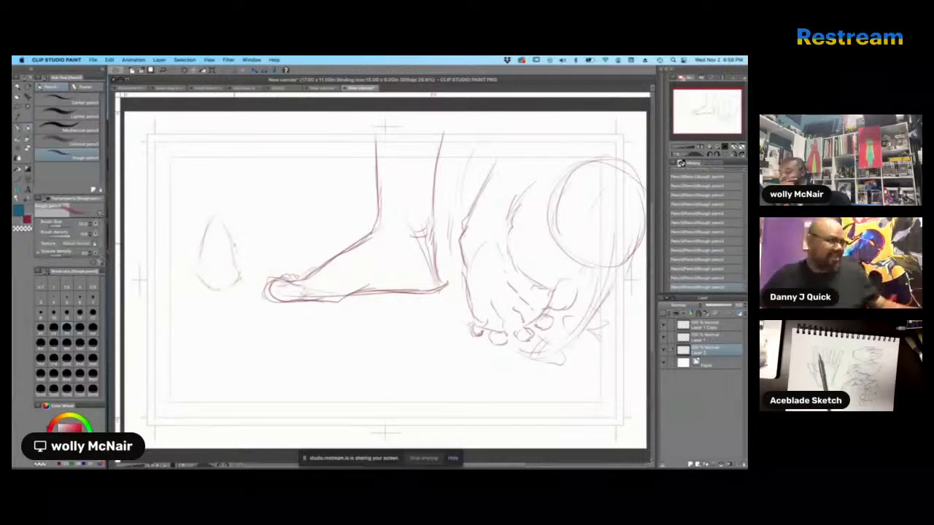
drag(235, 250, 244, 271)
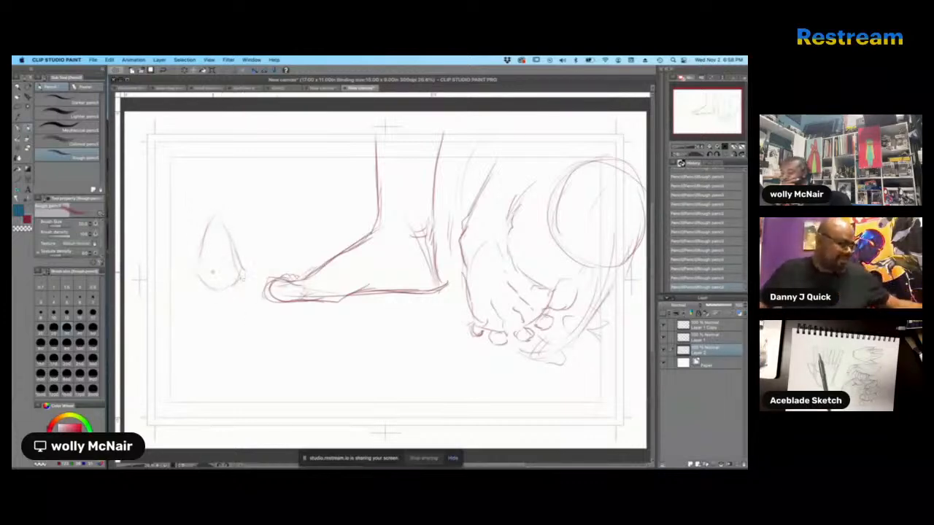
mouse_move(238, 288)
mouse_down()
mouse_move(242, 255)
mouse_move(231, 302)
mouse_move(220, 274)
mouse_move(209, 286)
mouse_move(194, 277)
mouse_move(201, 319)
mouse_up()
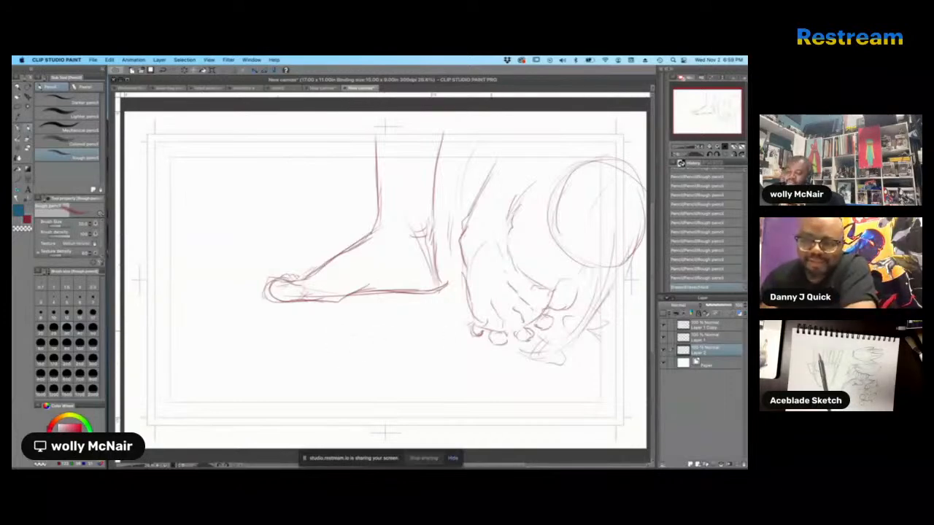
- Place small pencil dots between the two feet and just below the enlarged foot's toes
click(459, 290)
click(448, 198)
click(458, 305)
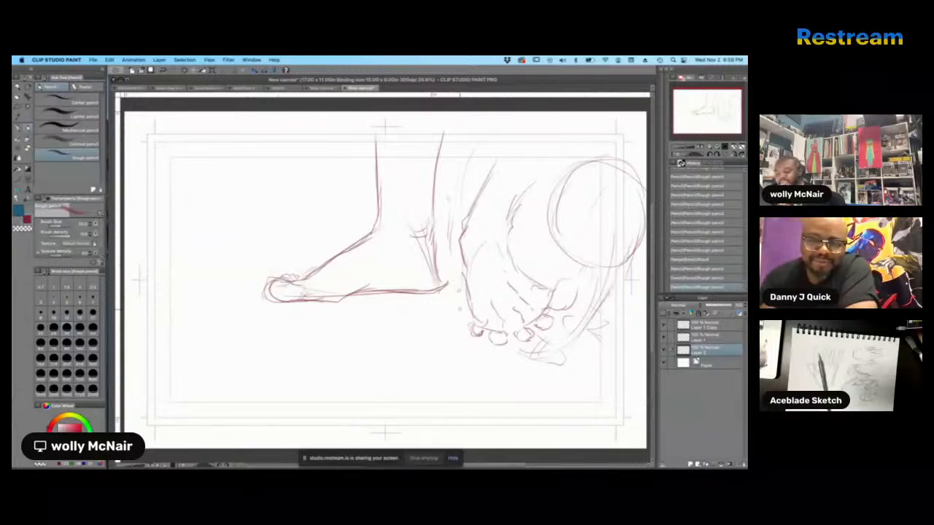
click(490, 347)
click(490, 348)
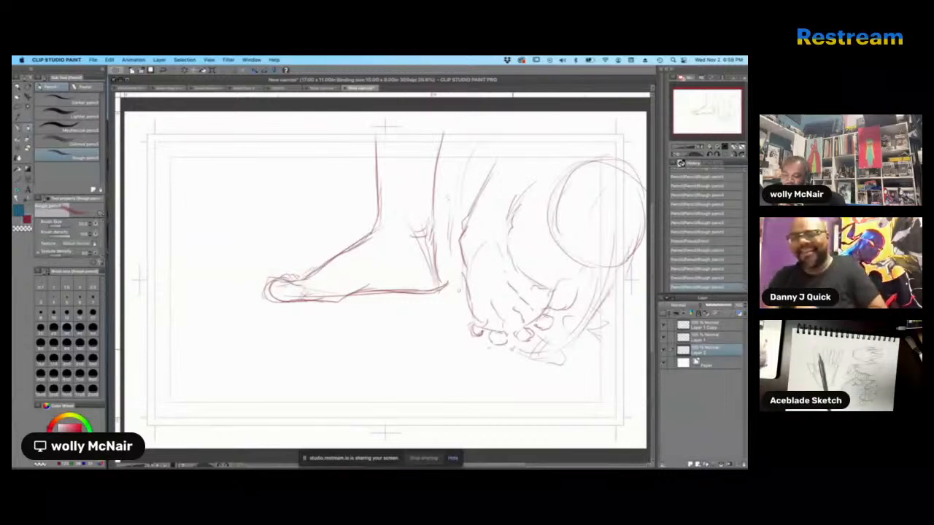
click(513, 349)
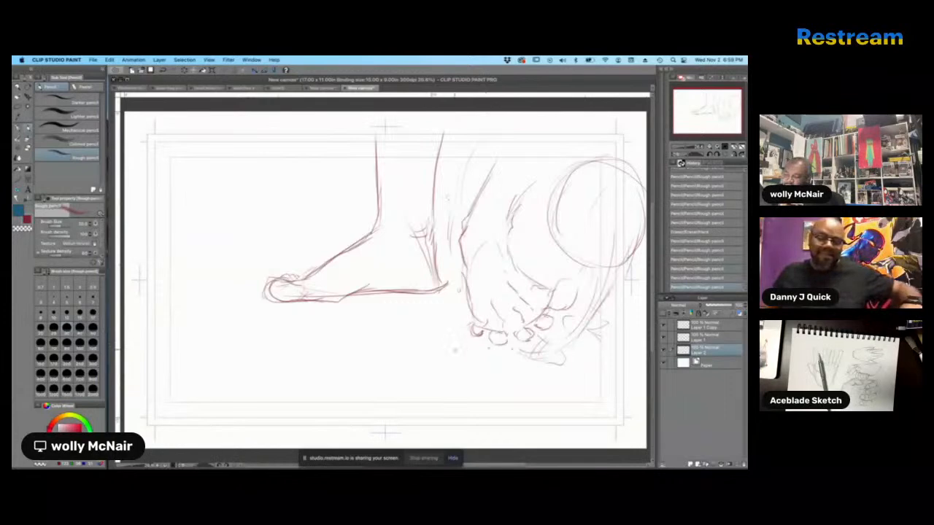
- Sketch a small hand-like form below the side-view heel, with long splayed digits and a curved shape at its upper end
drag(407, 331, 412, 355)
drag(418, 318, 441, 307)
mouse_move(442, 323)
mouse_down()
mouse_move(449, 344)
mouse_move(472, 358)
mouse_move(465, 368)
mouse_move(485, 376)
mouse_move(471, 361)
mouse_up()
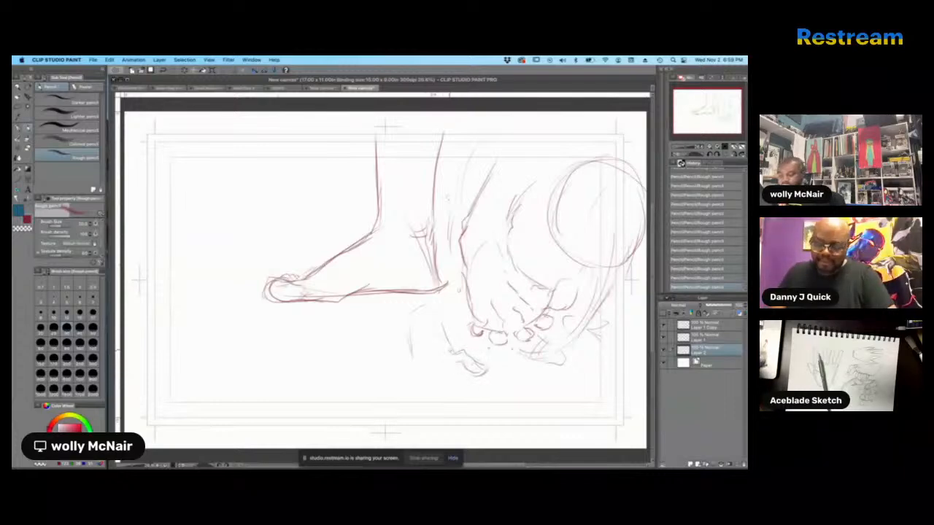
drag(458, 358, 483, 377)
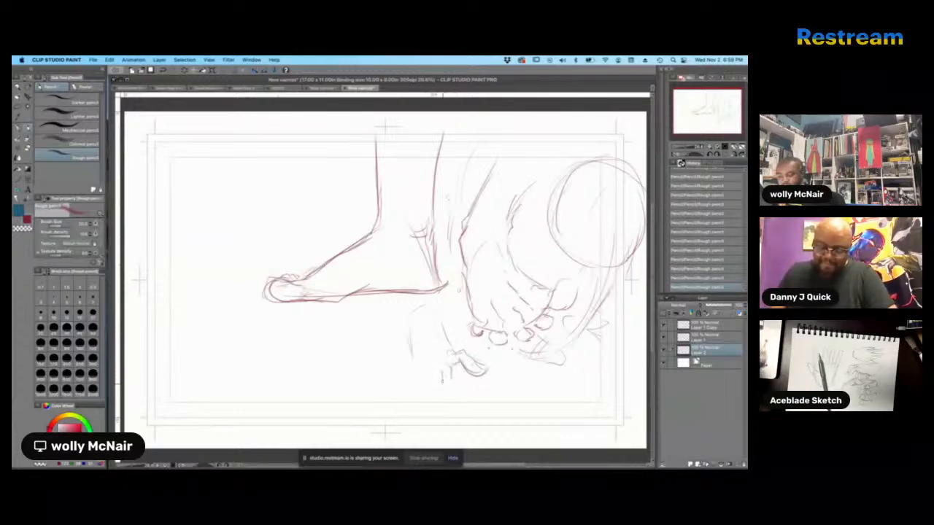
drag(451, 380, 455, 387)
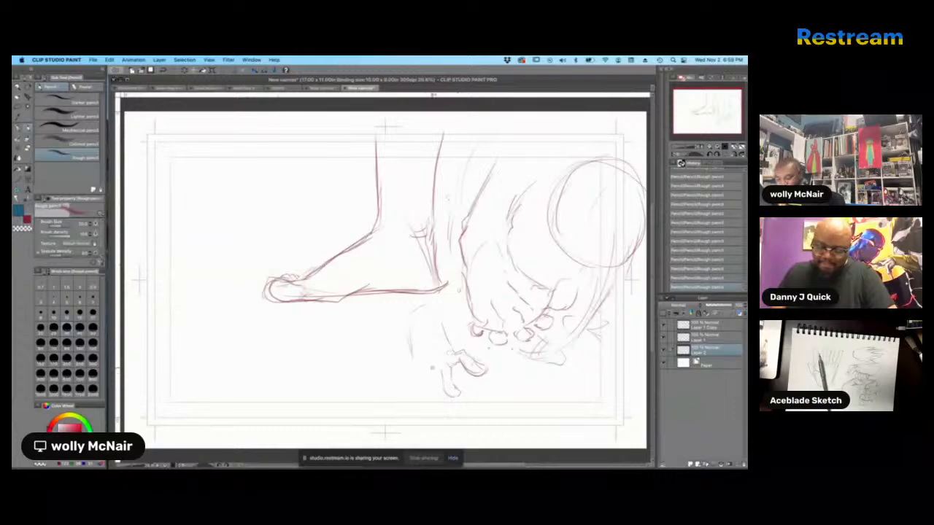
drag(438, 380, 440, 405)
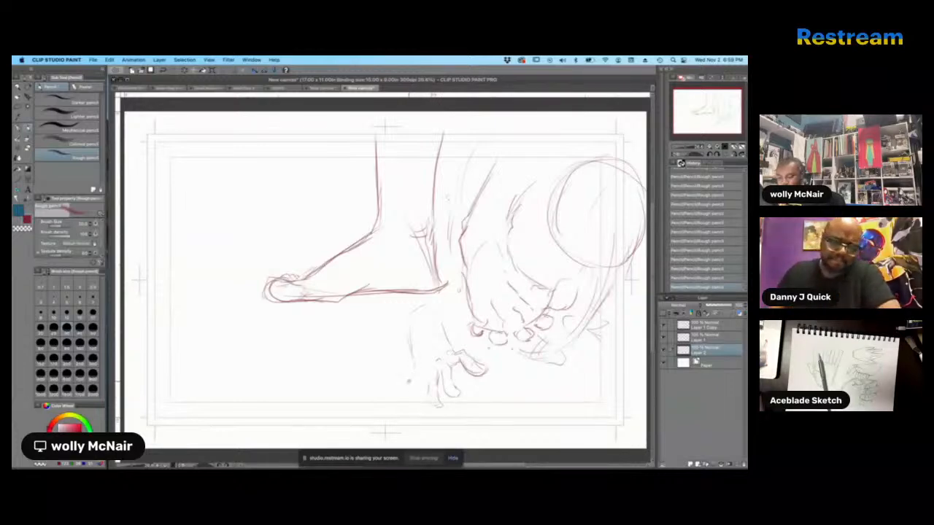
mouse_move(413, 376)
mouse_down()
mouse_move(394, 392)
mouse_move(429, 382)
mouse_up()
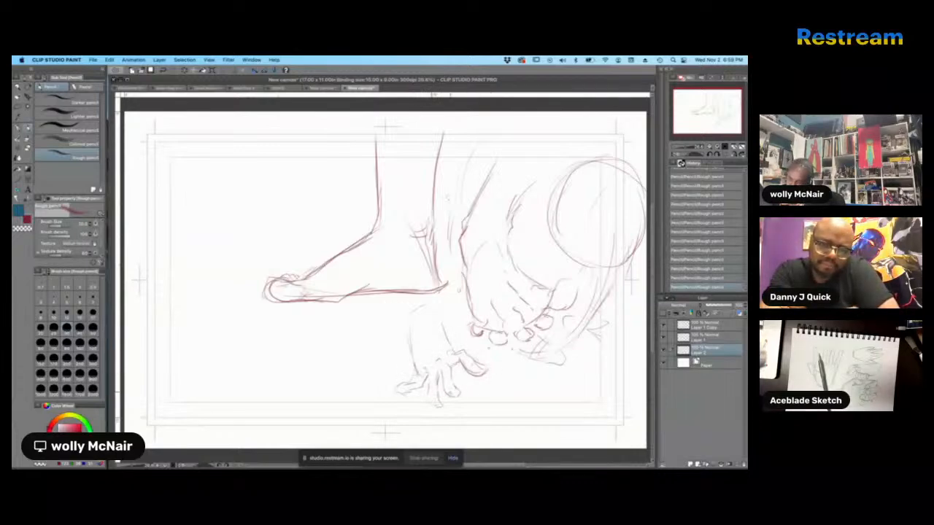
mouse_move(398, 314)
mouse_down()
mouse_move(411, 311)
mouse_move(387, 333)
mouse_up()
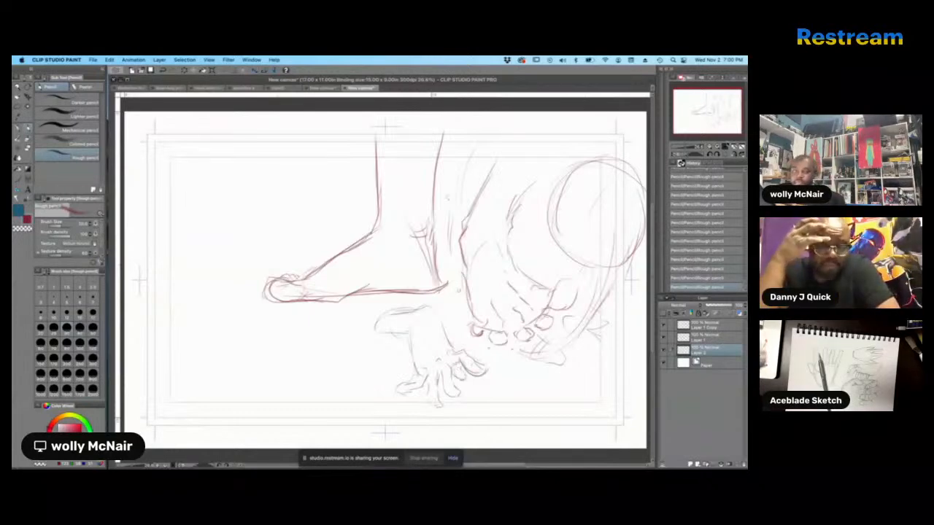
- Switch to a watercolor brush and add a new layer above Layer 1 Copy at the top of the stack
click(717, 147)
click(718, 146)
drag(715, 117, 722, 125)
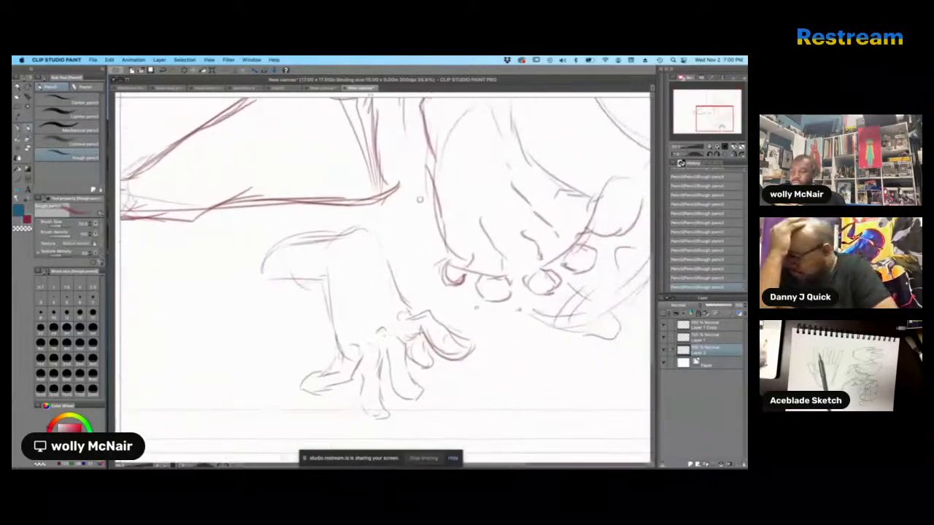
click(709, 147)
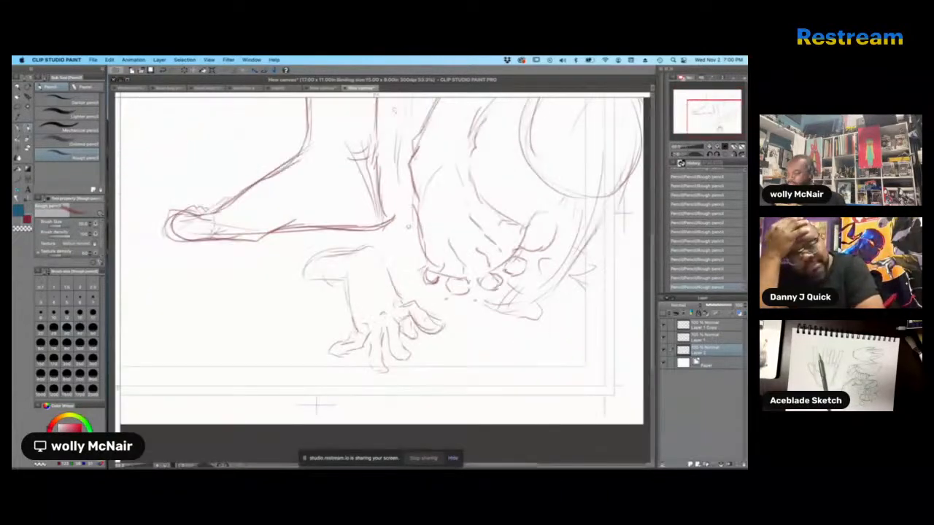
click(718, 146)
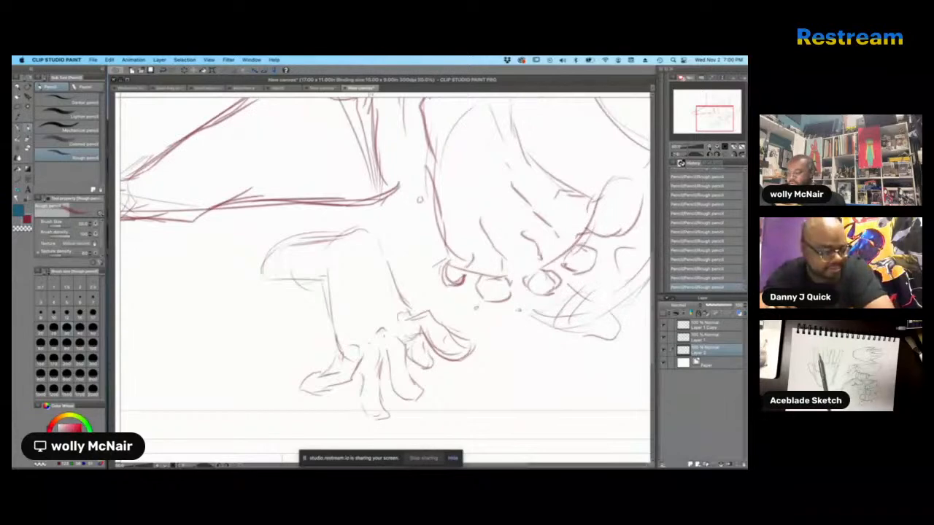
click(709, 146)
drag(717, 125, 719, 123)
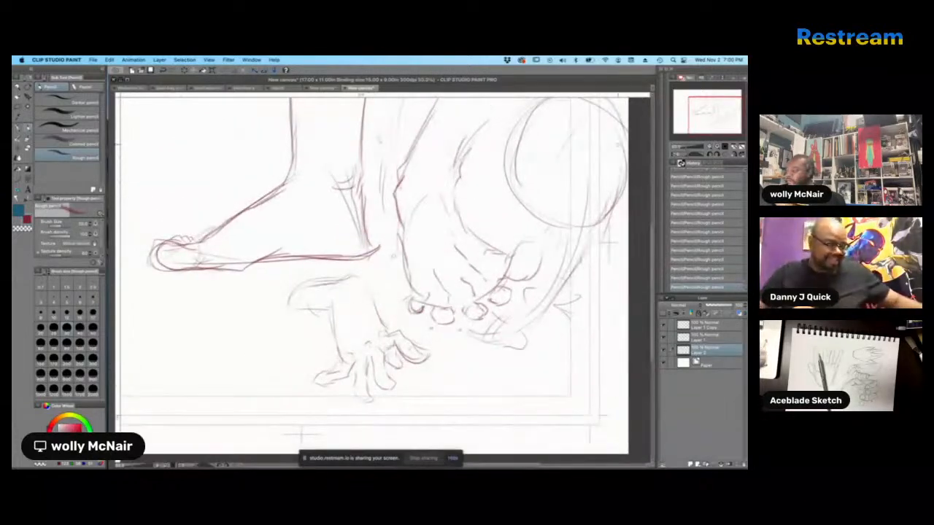
key(p)
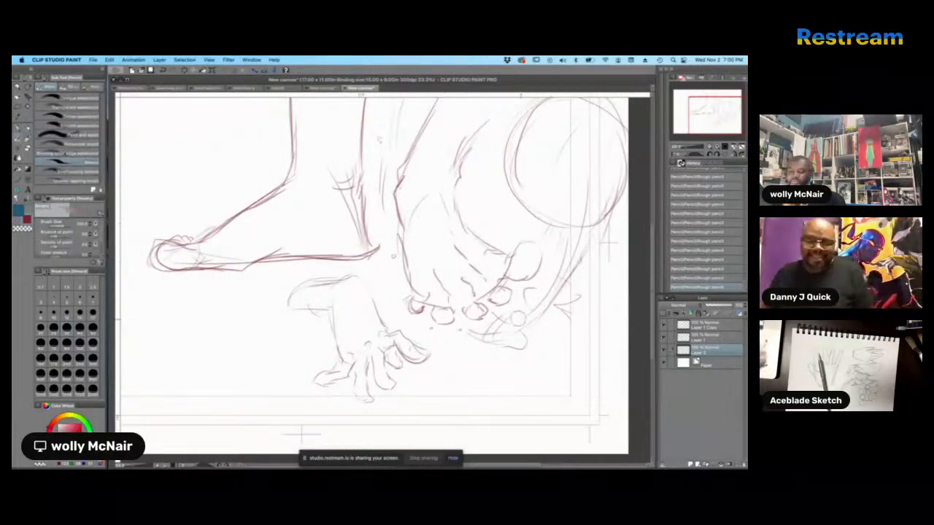
click(700, 324)
key(super+shift+n)
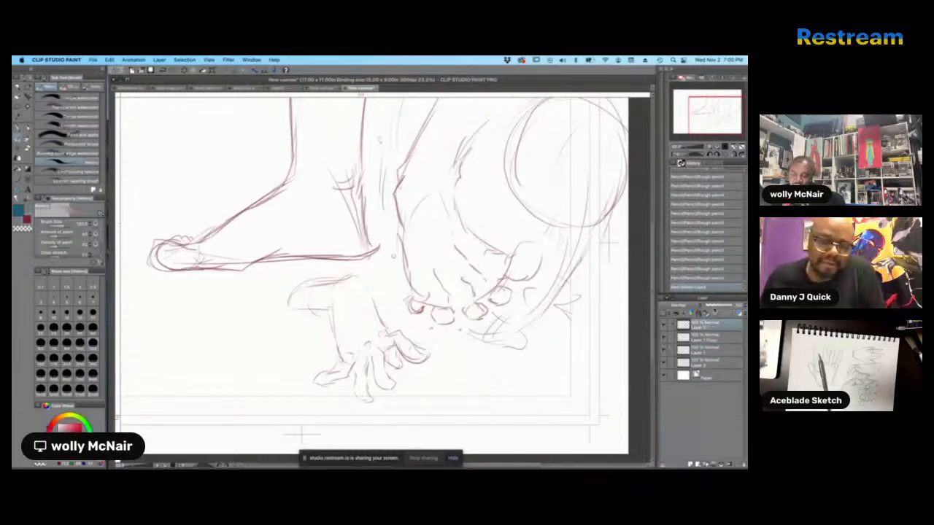
- Shade the enlarged foot's side, toes and big toe, plus the small hand below the heel, with grey-blue watercolor strokes
mouse_move(409, 172)
mouse_down()
mouse_move(425, 139)
mouse_move(415, 164)
mouse_up()
click(18, 211)
mouse_move(448, 111)
mouse_down()
mouse_move(403, 187)
mouse_move(412, 280)
mouse_move(427, 306)
mouse_move(470, 309)
mouse_move(493, 302)
mouse_move(526, 258)
mouse_up()
mouse_move(455, 251)
mouse_down()
mouse_move(481, 283)
mouse_move(468, 294)
mouse_up()
mouse_move(419, 159)
mouse_down()
mouse_move(445, 107)
mouse_move(412, 184)
mouse_up()
drag(331, 380, 410, 344)
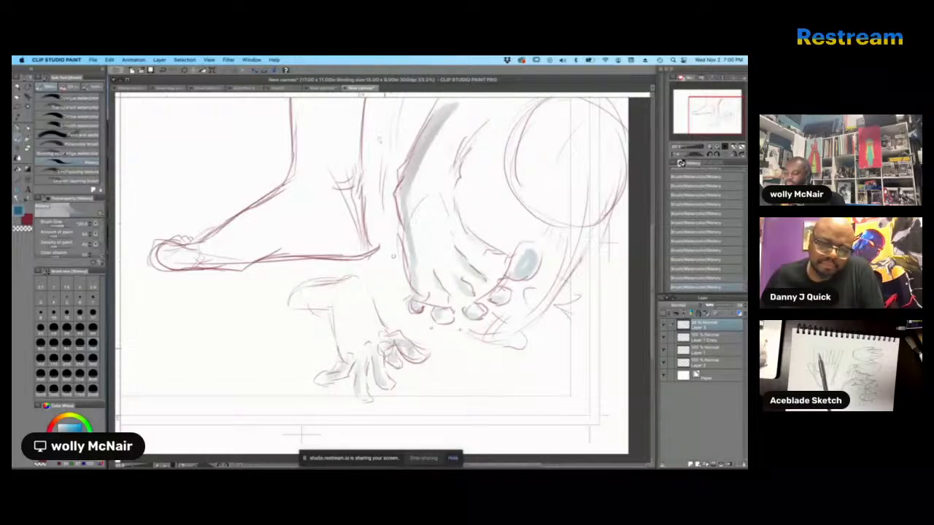
mouse_move(289, 305)
mouse_down()
mouse_move(325, 307)
mouse_move(334, 348)
mouse_move(357, 369)
mouse_up()
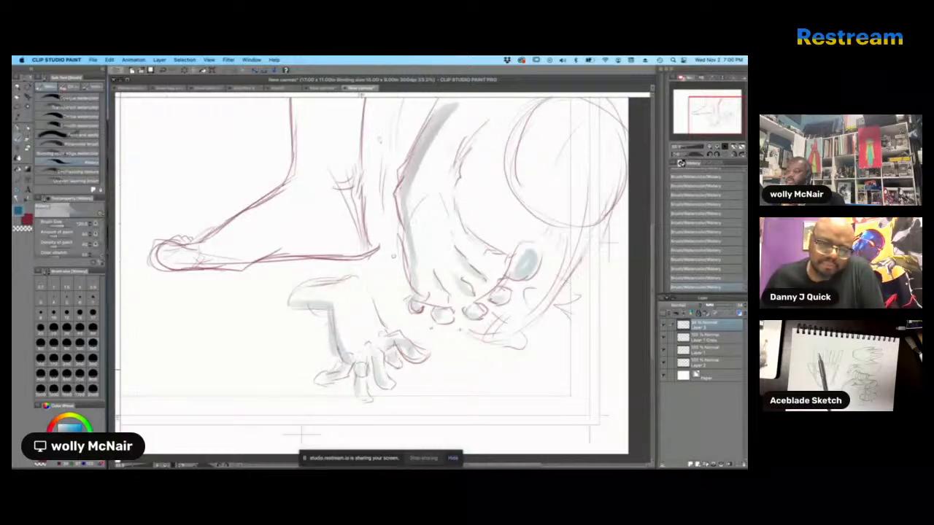
- Switch to the Rough pencil, undo the stray strokes, and add a new layer directly above Layer 1 Copy
click(18, 115)
click(28, 129)
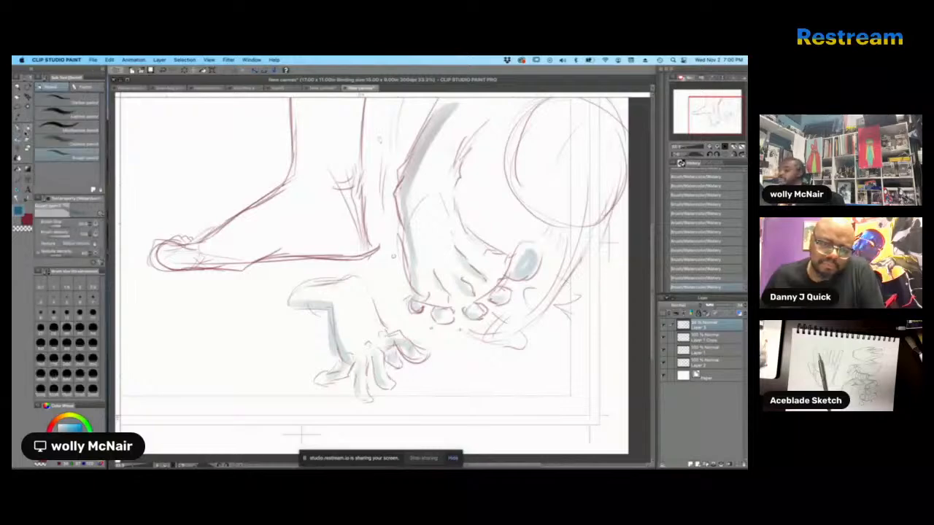
drag(379, 262, 457, 251)
key(super+minus)
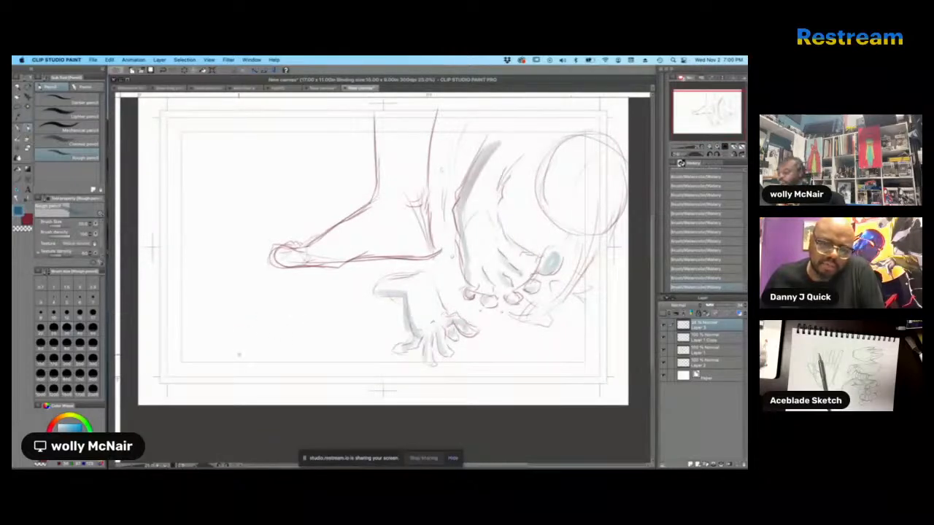
key(super+z)
key(super+z)
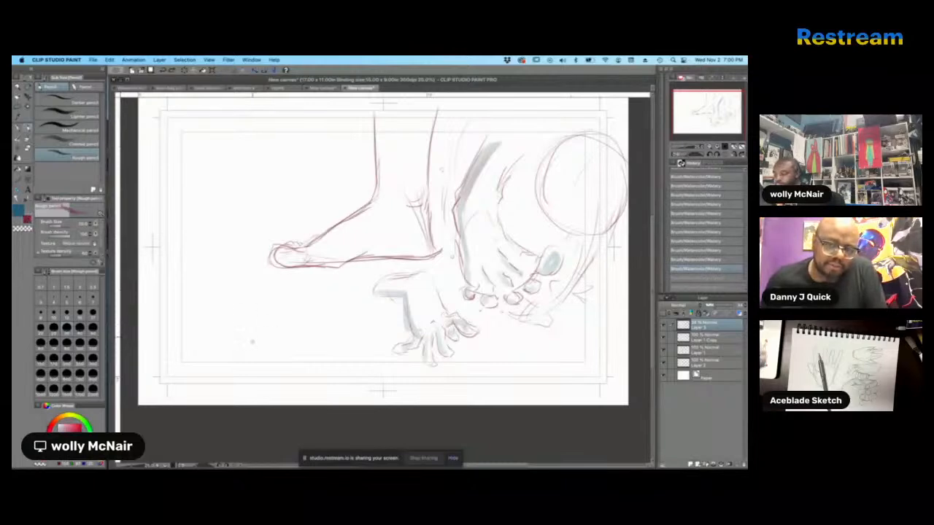
drag(254, 346, 254, 310)
click(723, 268)
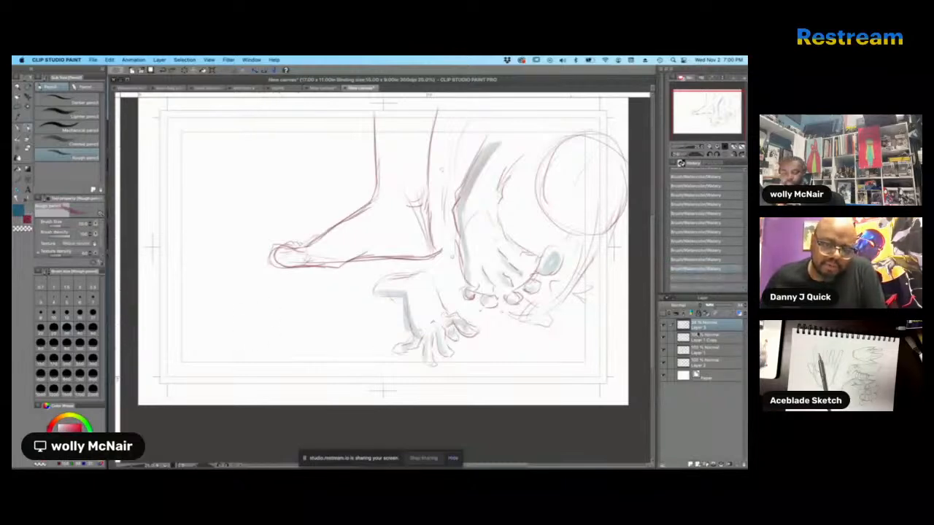
click(706, 337)
click(690, 464)
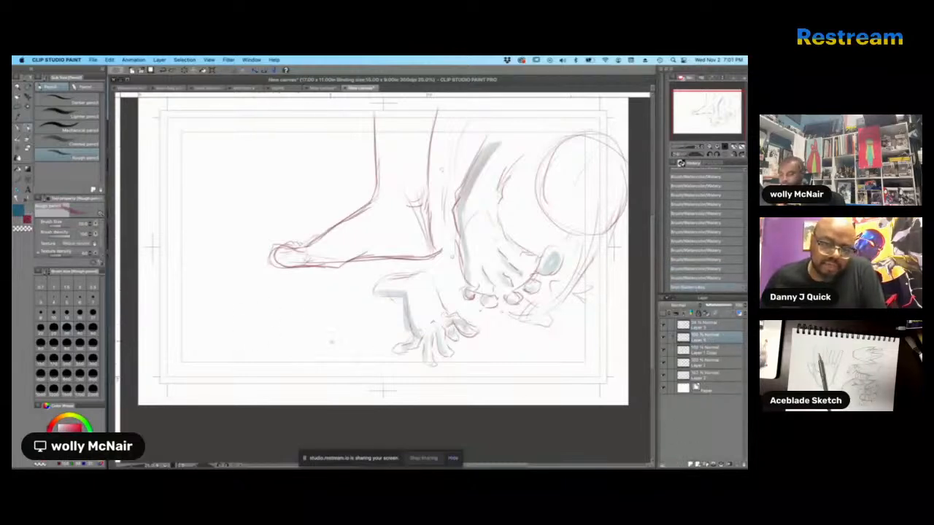
- Sketch a peaked wedge with a long sloping front and flat base below the side-view foot's toes
drag(251, 310, 250, 325)
drag(249, 335, 264, 291)
mouse_move(264, 291)
mouse_down()
mouse_move(292, 295)
mouse_move(285, 292)
mouse_move(298, 310)
mouse_up()
drag(265, 291, 338, 344)
drag(253, 312, 248, 346)
mouse_move(250, 349)
mouse_down()
mouse_move(346, 357)
mouse_move(282, 359)
mouse_move(351, 347)
mouse_move(312, 332)
mouse_move(360, 349)
mouse_move(337, 359)
mouse_up()
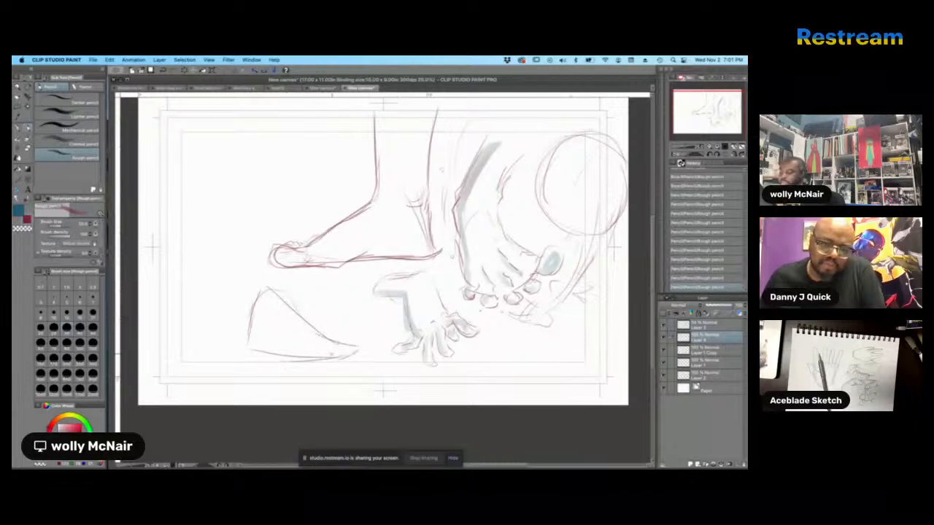
drag(250, 313, 249, 349)
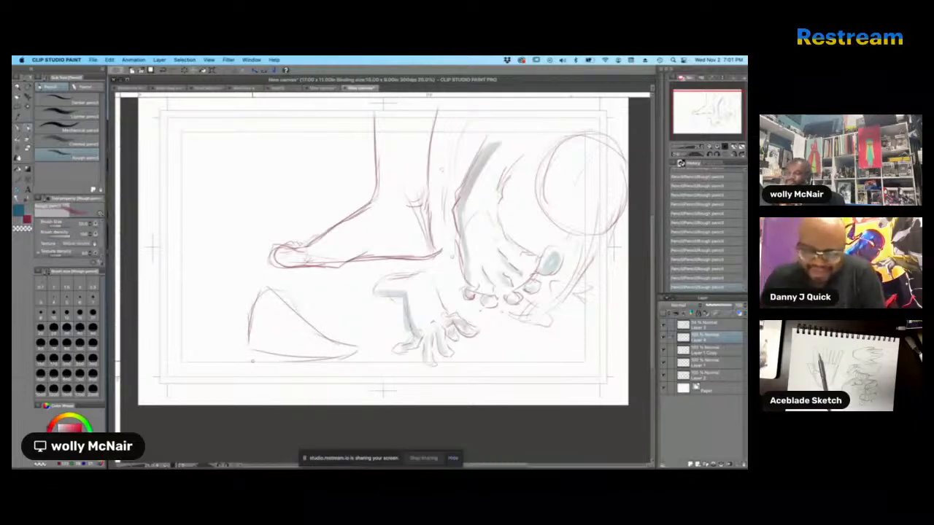
key(super+plus)
drag(252, 361, 259, 325)
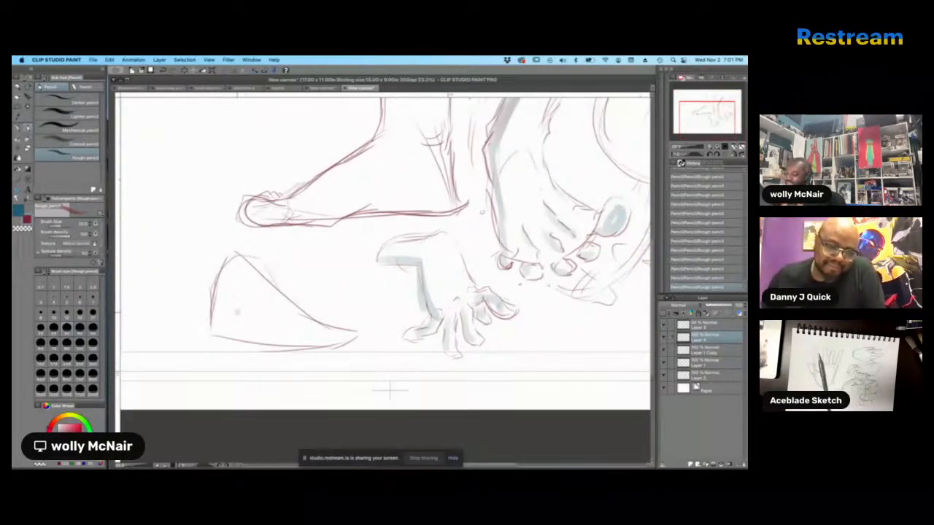
mouse_move(210, 285)
mouse_down()
mouse_move(207, 325)
mouse_move(264, 341)
mouse_up()
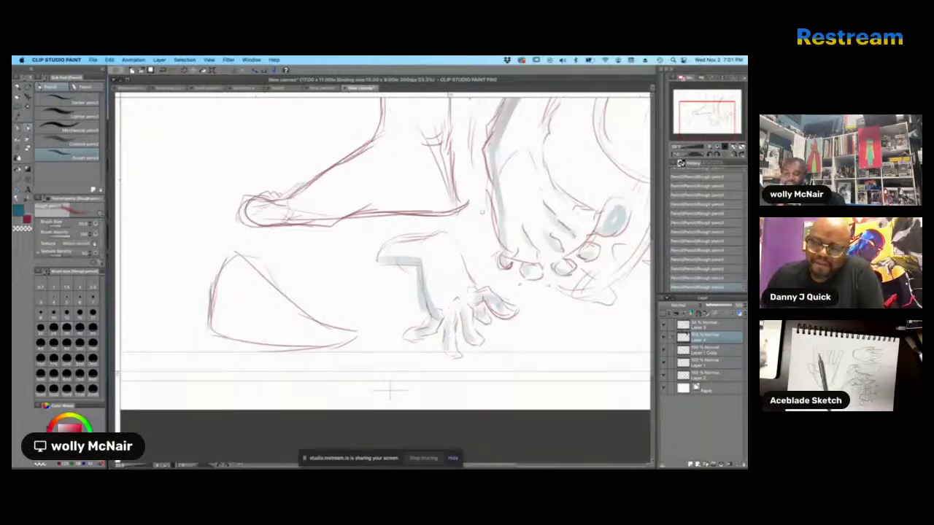
- Lower the wedge layer's opacity and, on a new layer above it, sketch the shoe's heel, ankle collar and tongue
click(716, 305)
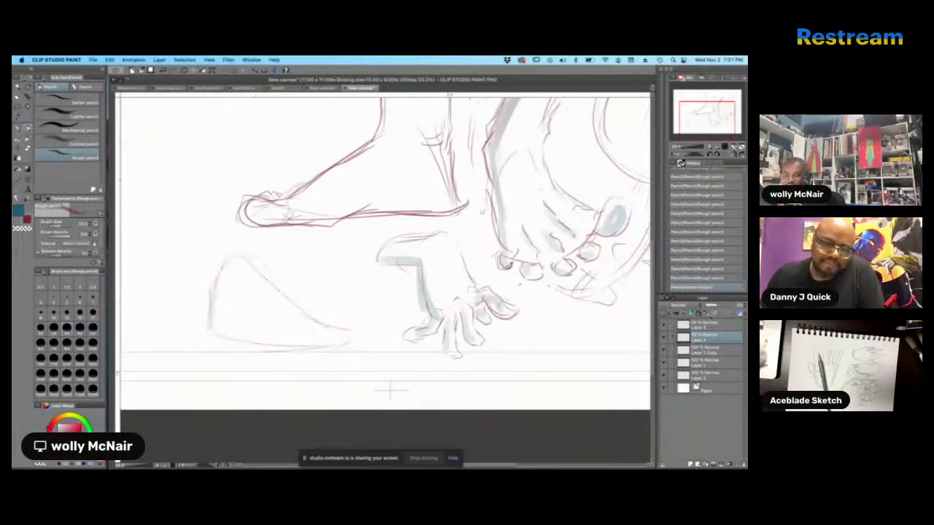
key(ctrl+shift+n)
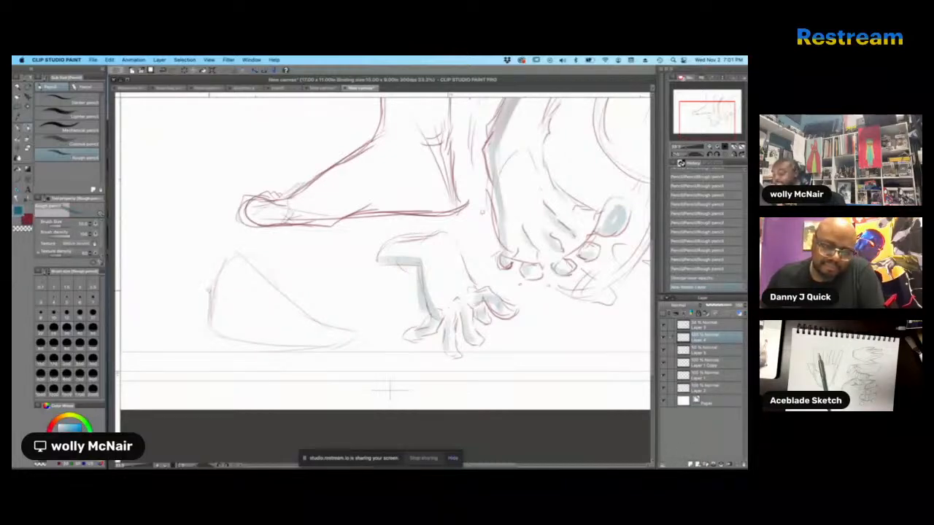
drag(206, 291, 207, 325)
mouse_move(208, 292)
mouse_down()
mouse_move(209, 321)
mouse_move(211, 313)
mouse_up()
mouse_move(204, 274)
mouse_down()
mouse_move(208, 246)
mouse_move(222, 286)
mouse_up()
drag(223, 268, 244, 246)
mouse_move(254, 244)
mouse_down()
mouse_move(266, 270)
mouse_move(241, 283)
mouse_move(254, 243)
mouse_move(275, 287)
mouse_up()
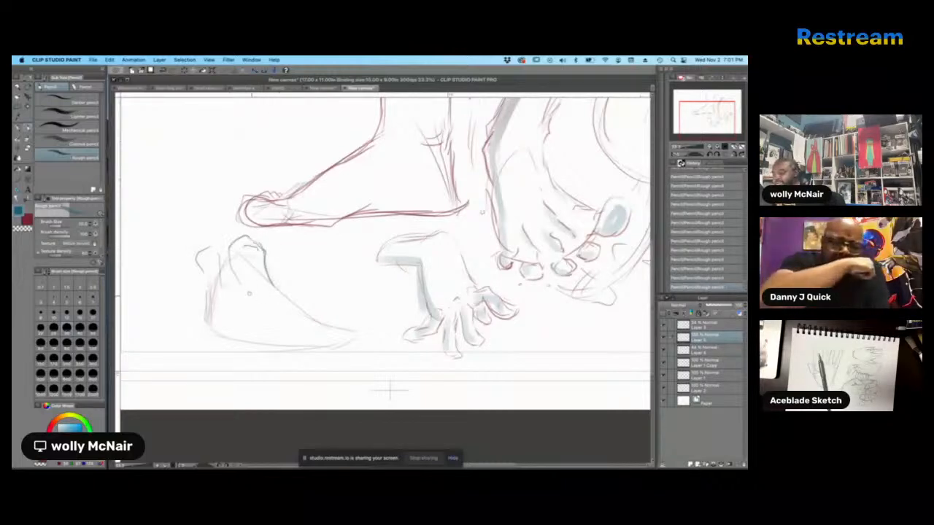
drag(221, 274, 230, 297)
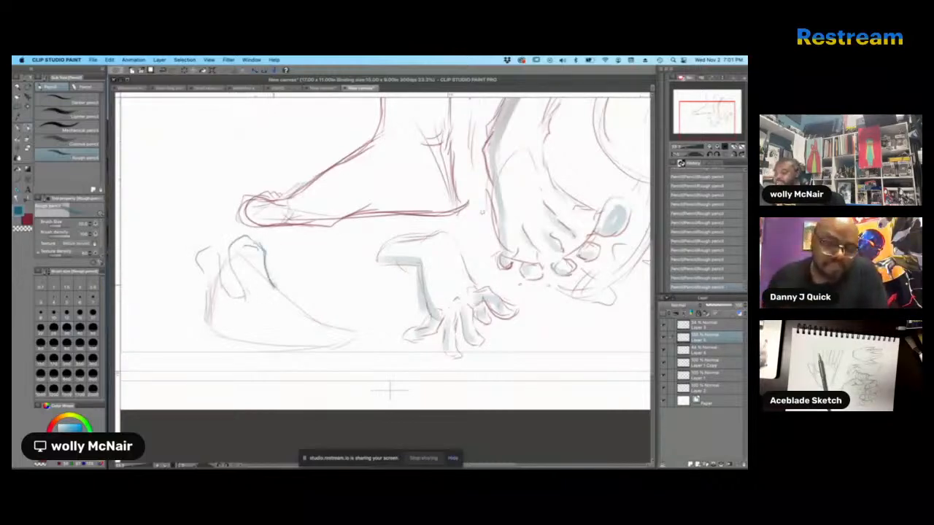
- Draw the shoe's crease lines and toe cap over the wedge, and add a thick sole beneath it
drag(263, 321, 310, 317)
drag(307, 314, 330, 328)
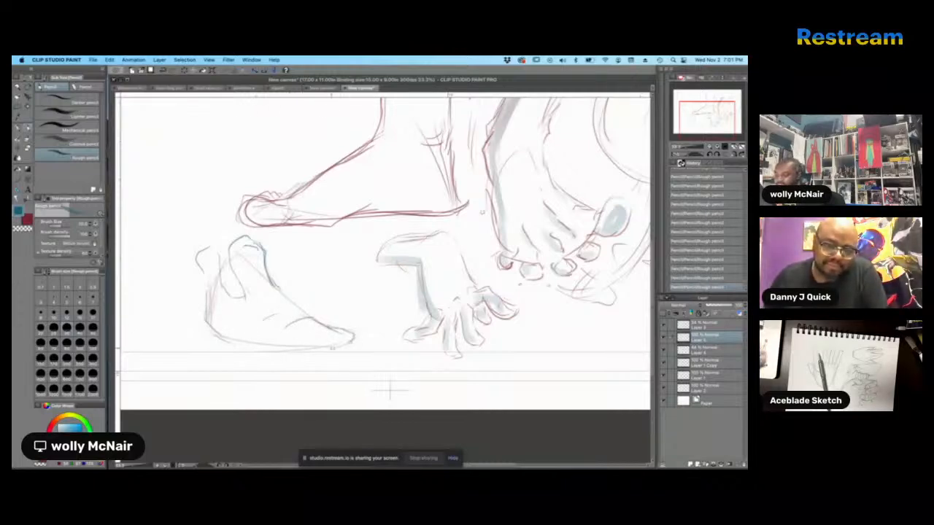
drag(217, 341, 309, 352)
drag(250, 350, 350, 349)
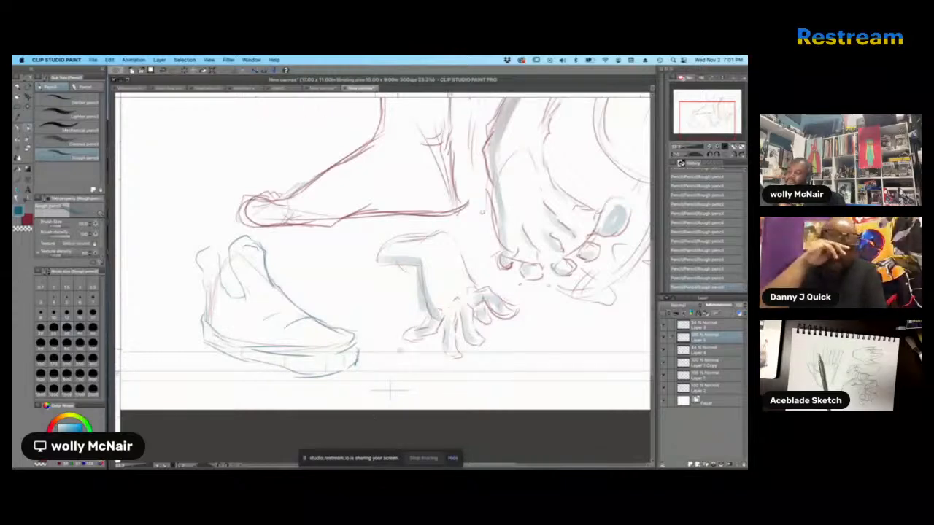
- Add a new layer and sketch a foot with raised heel standing on slanted ground lines, in front of the side-view foot
mouse_move(390, 392)
mouse_down()
mouse_move(367, 396)
mouse_move(427, 440)
mouse_up()
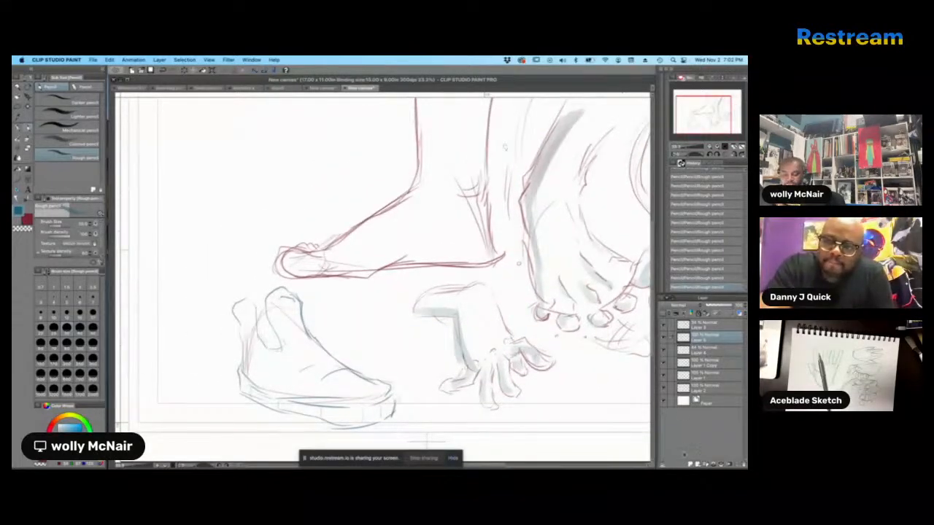
key(super+shift+n)
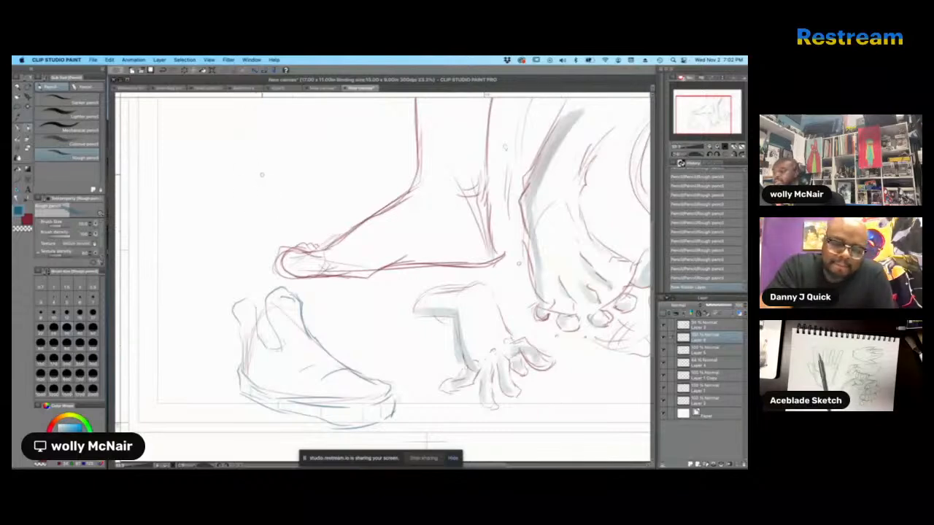
drag(237, 165, 248, 192)
mouse_move(261, 141)
mouse_down()
mouse_move(298, 168)
mouse_move(277, 217)
mouse_up()
drag(279, 171, 258, 208)
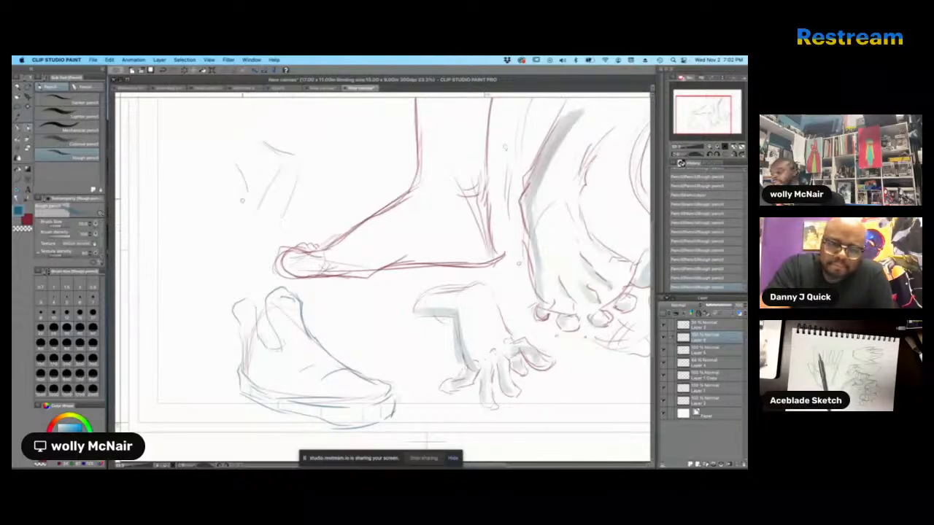
drag(237, 167, 230, 229)
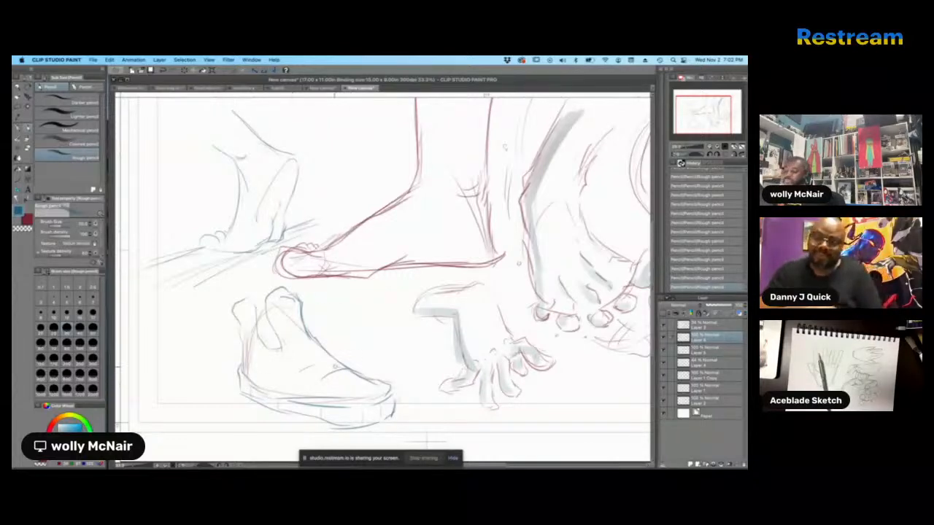
mouse_move(434, 334)
mouse_down()
mouse_move(482, 339)
mouse_move(477, 356)
mouse_up()
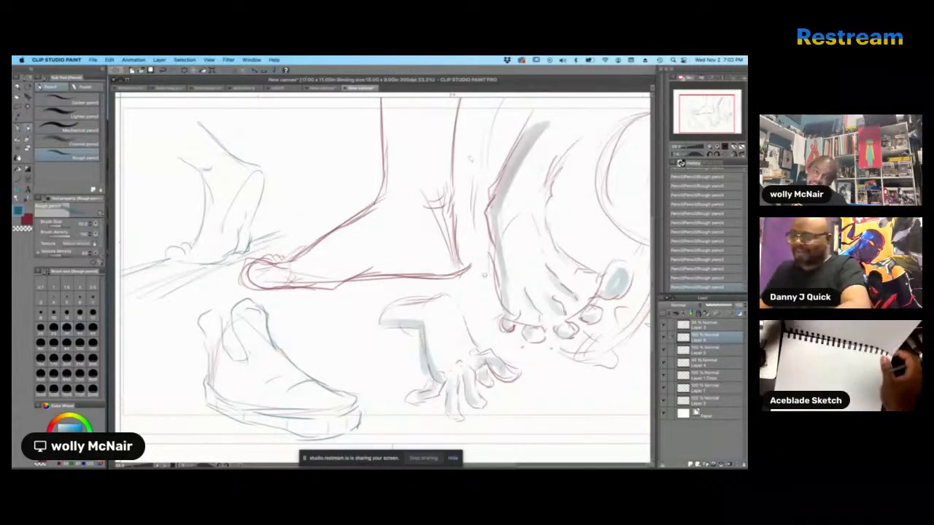
key(super+Tab)
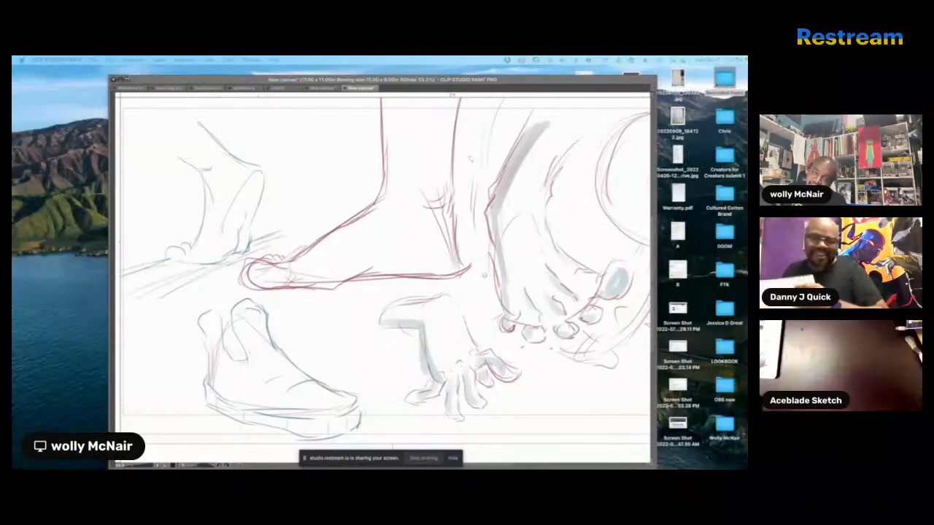
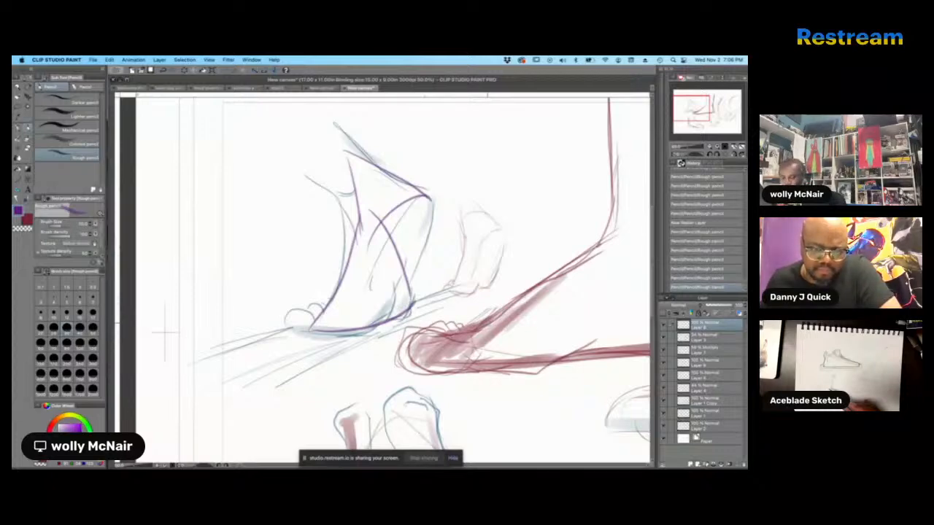
- Clear the purple lines over the raised-heel foot, try an angular block construction in their place, and clear that too
key(Delete)
drag(339, 212, 326, 338)
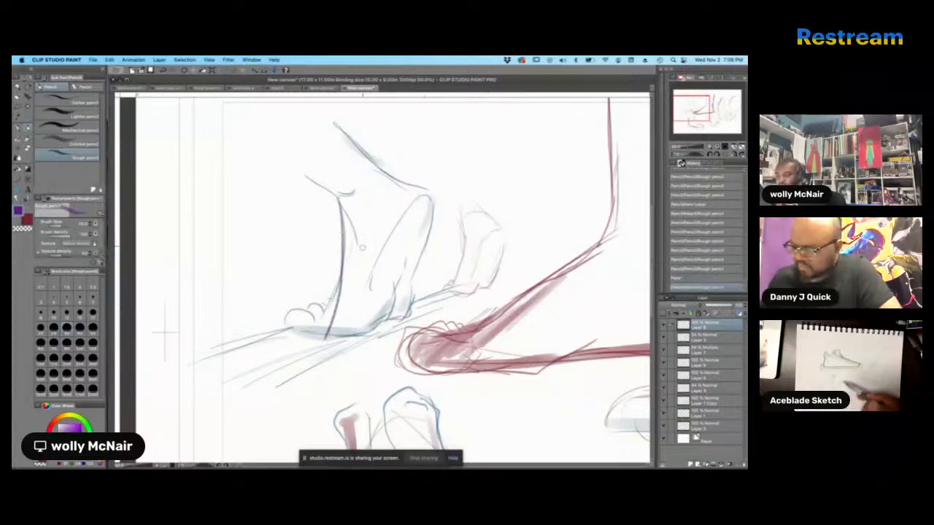
mouse_move(340, 187)
mouse_down()
mouse_move(419, 253)
mouse_move(401, 320)
mouse_up()
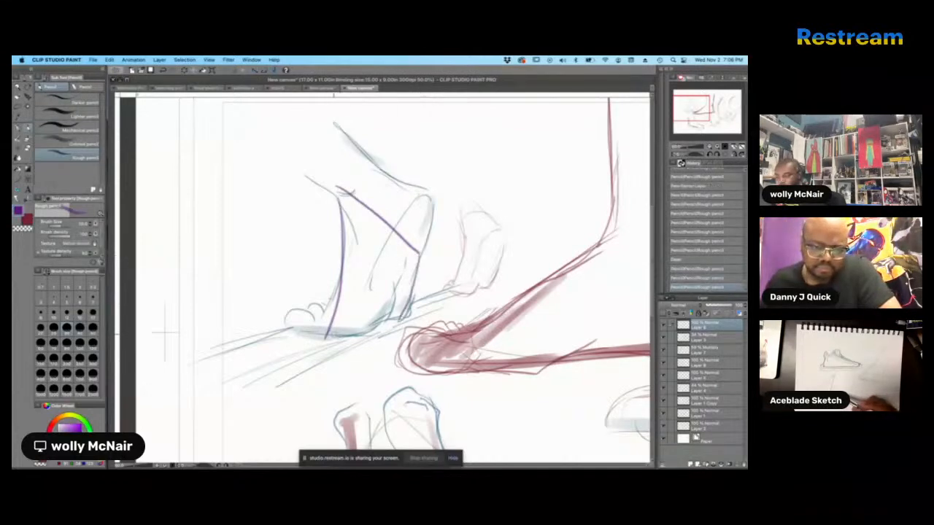
drag(326, 336, 400, 319)
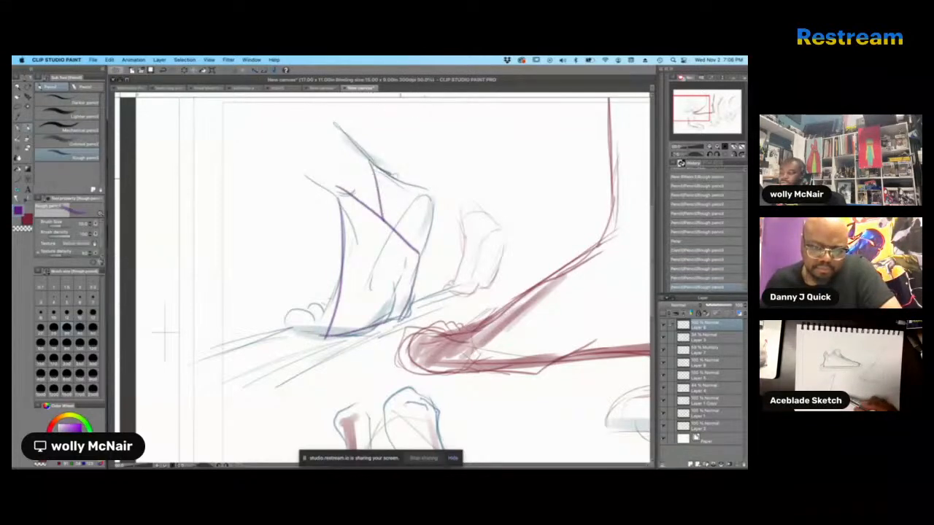
drag(391, 174, 434, 207)
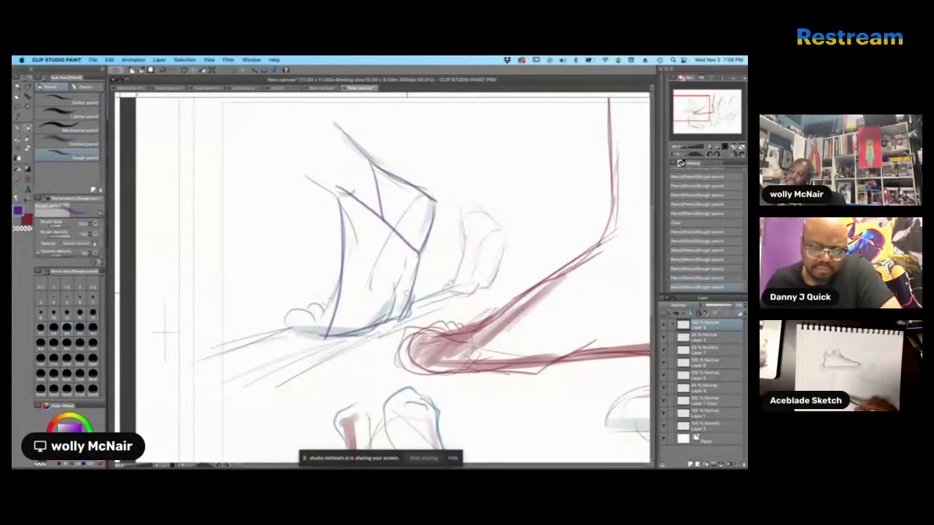
key(Delete)
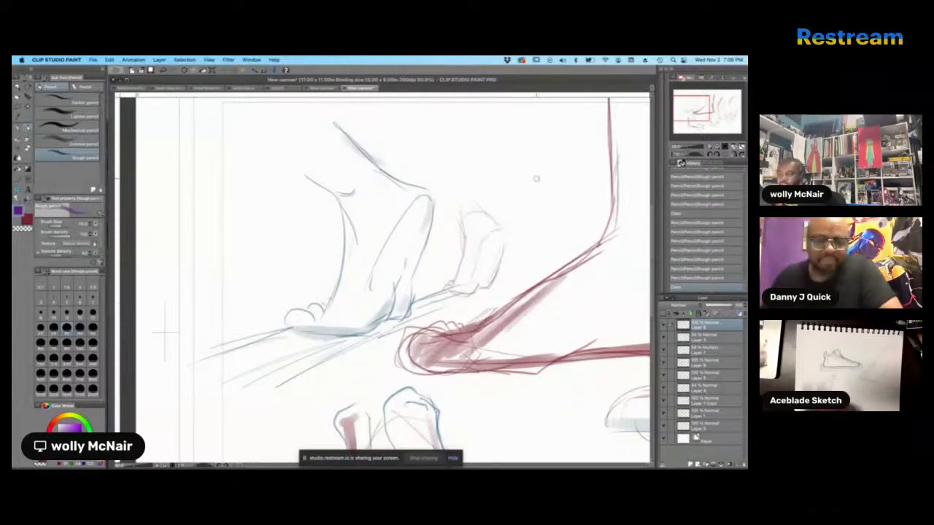
- Sketch a small purple raised-heel foot between the two leg drawings, built from a triangle with a rounded heel form
drag(507, 150, 530, 195)
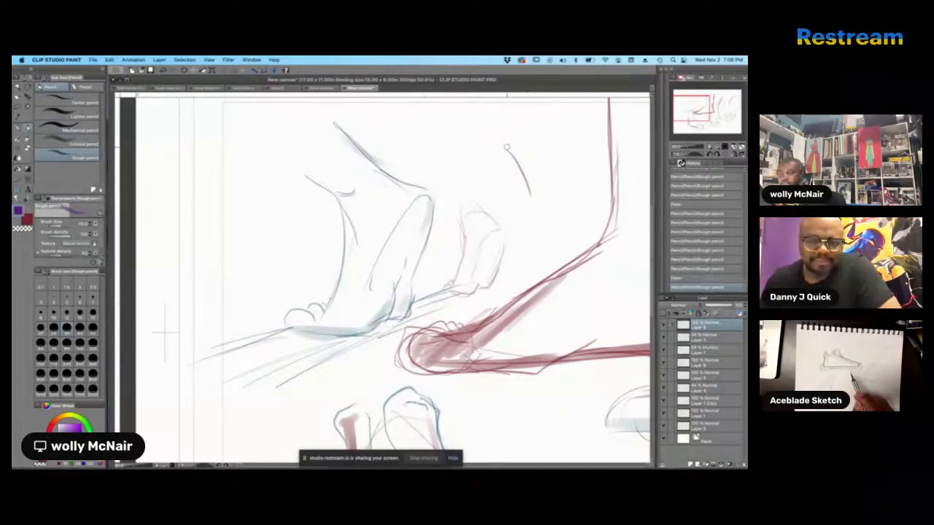
drag(511, 153, 517, 240)
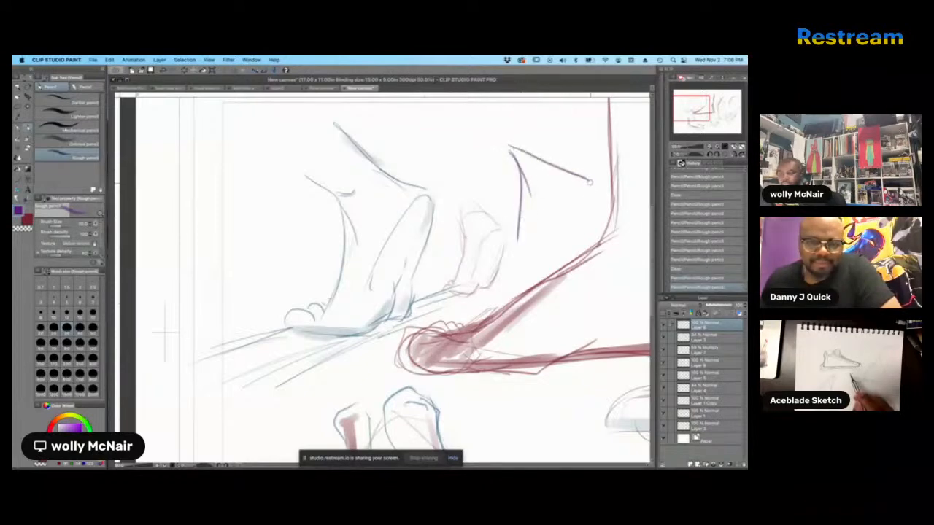
drag(588, 182, 518, 245)
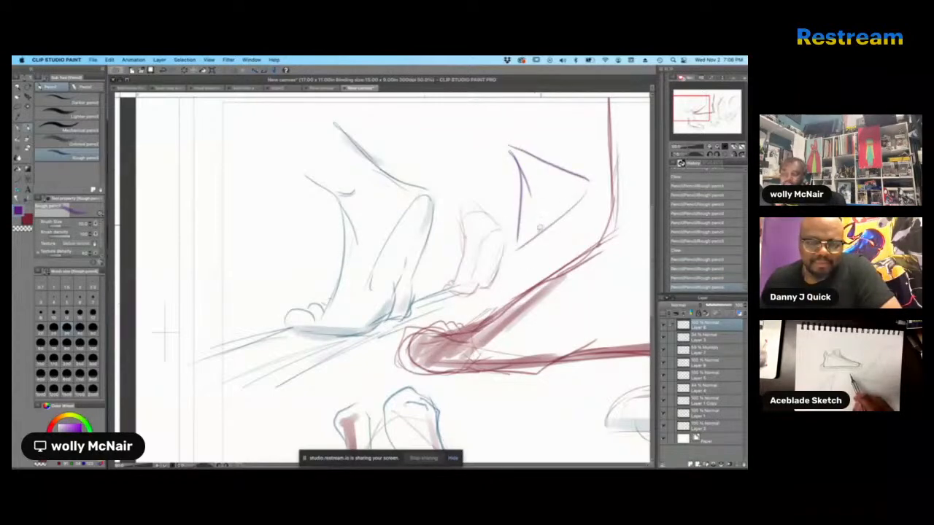
drag(586, 192, 584, 195)
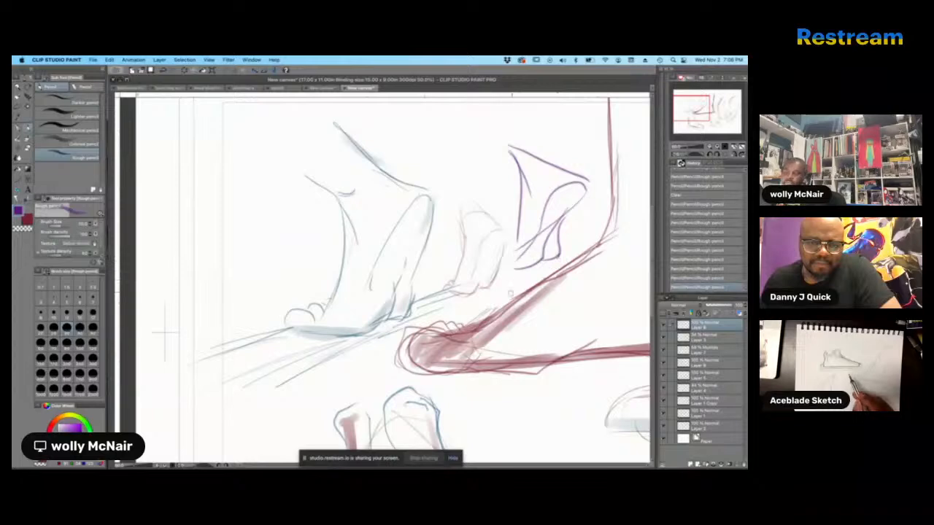
- Sketch a purple head construction of a circle, centre line and tapered jaw, and draw a ground line under the small purple foot
mouse_move(221, 156)
mouse_down()
mouse_move(190, 229)
mouse_move(264, 196)
mouse_move(197, 185)
mouse_move(229, 193)
mouse_move(224, 318)
mouse_up()
mouse_move(188, 227)
mouse_down()
mouse_move(209, 266)
mouse_move(236, 281)
mouse_up()
drag(258, 231, 233, 280)
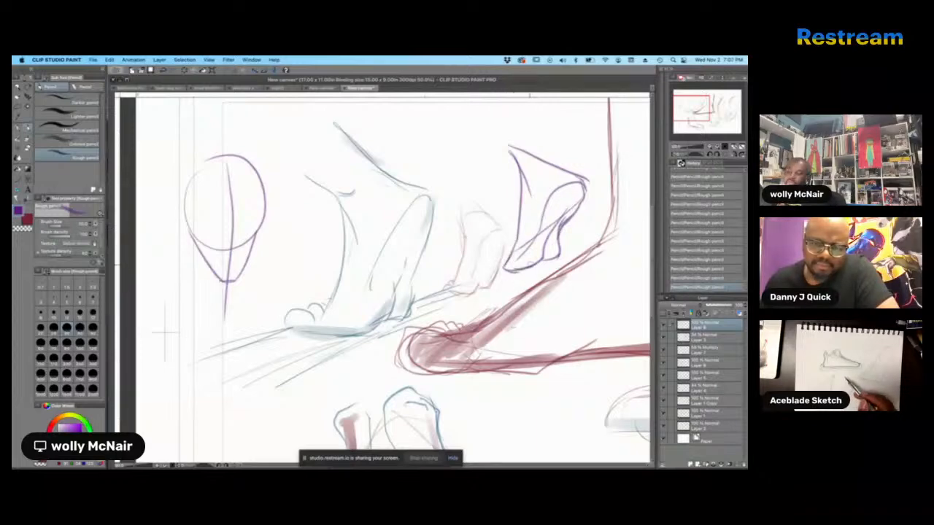
drag(497, 277, 577, 254)
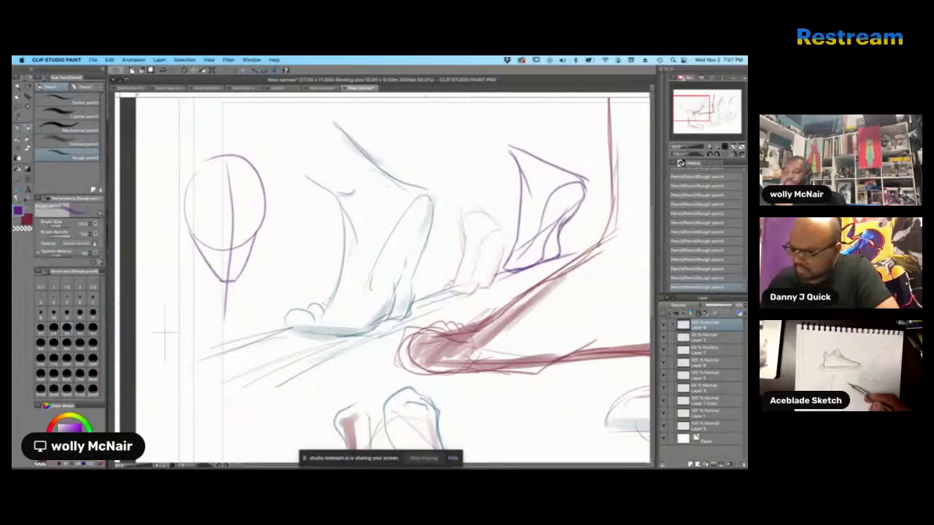
- Sketch a purple raised foot beside the boot drawing, built from an angular tapering block with a rounded side, small toes and an ankle mark
drag(691, 109, 695, 110)
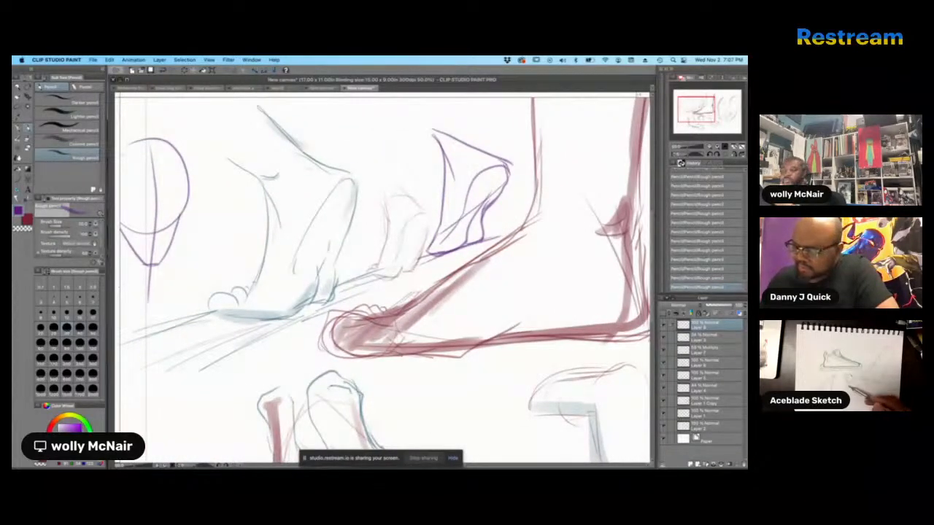
drag(221, 384, 341, 353)
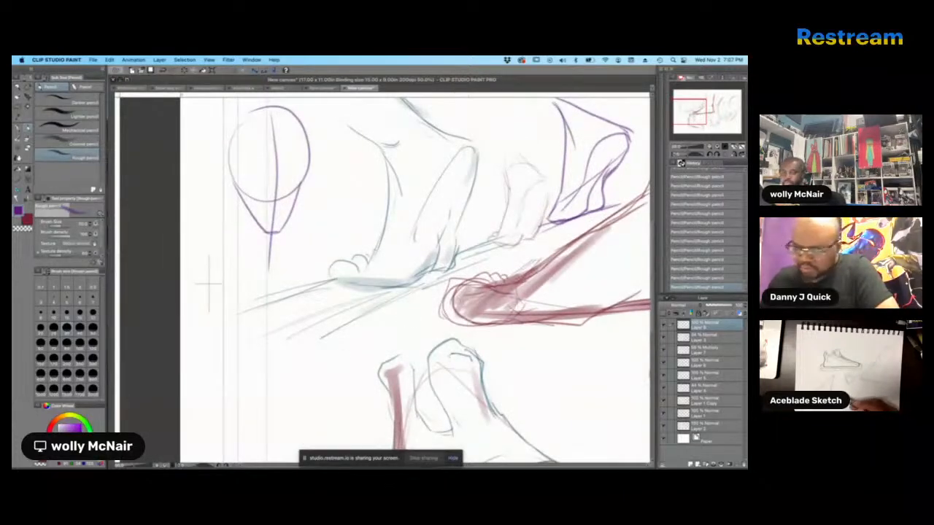
drag(209, 285, 215, 186)
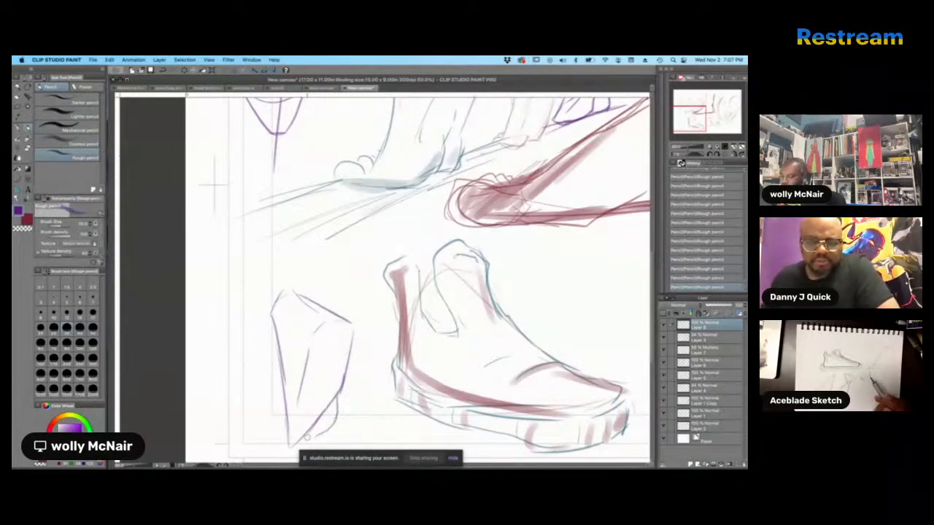
mouse_move(320, 400)
mouse_down()
mouse_move(318, 427)
mouse_move(294, 445)
mouse_move(286, 418)
mouse_move(282, 447)
mouse_up()
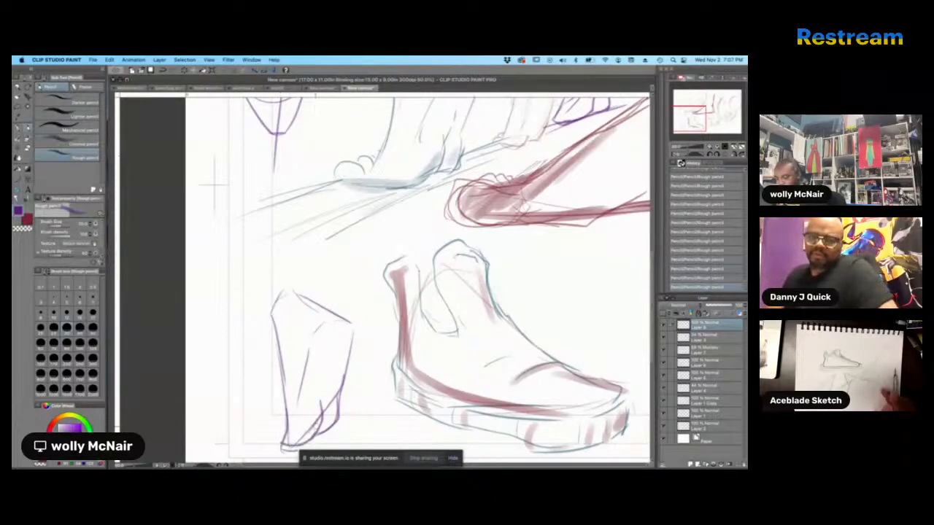
scroll(417, 282, down, 3)
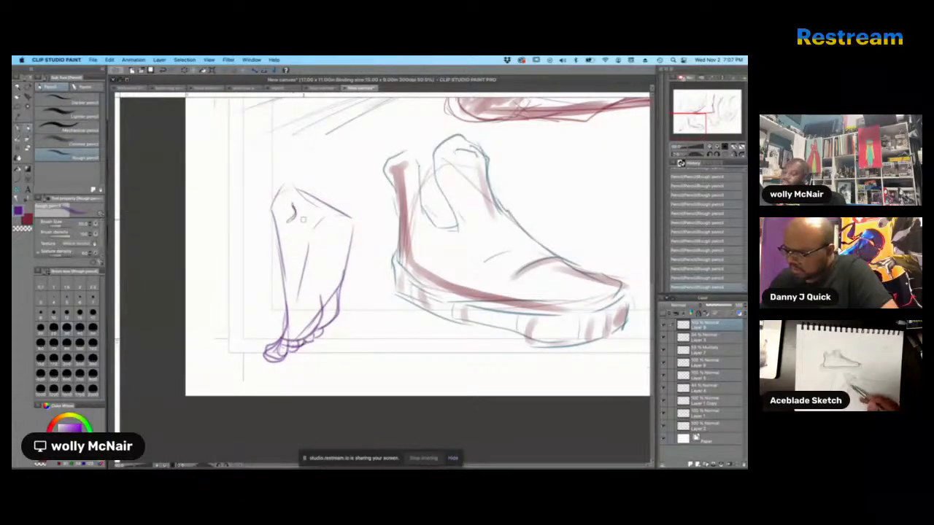
drag(579, 202, 501, 212)
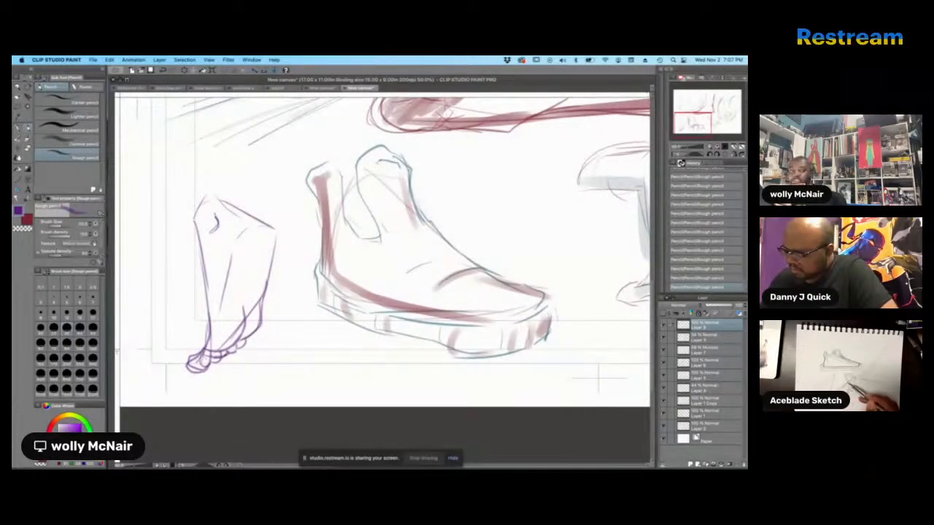
drag(409, 277, 504, 304)
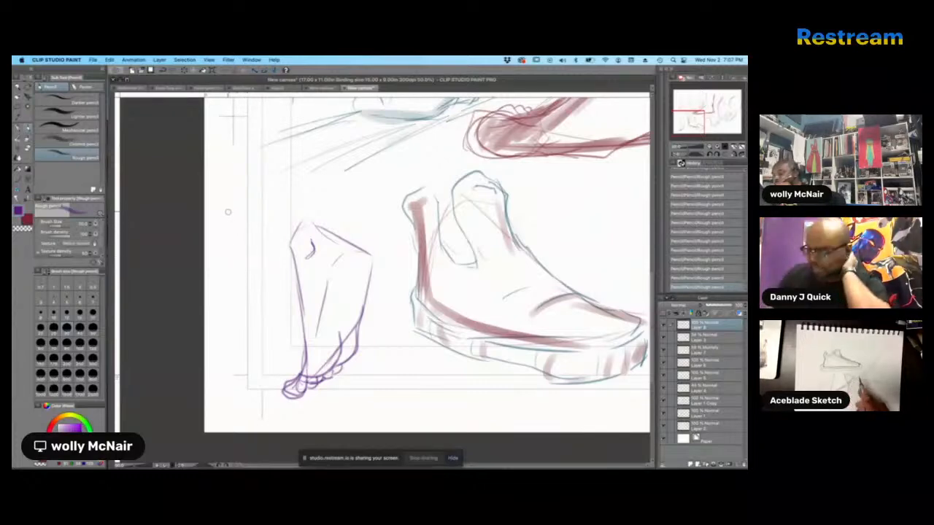
- Draw a narrow purple inverted wedge beside the new foot and rework its tapered tip and side edges
drag(228, 211, 245, 279)
mouse_move(226, 203)
mouse_down()
mouse_move(277, 224)
mouse_move(266, 304)
mouse_up()
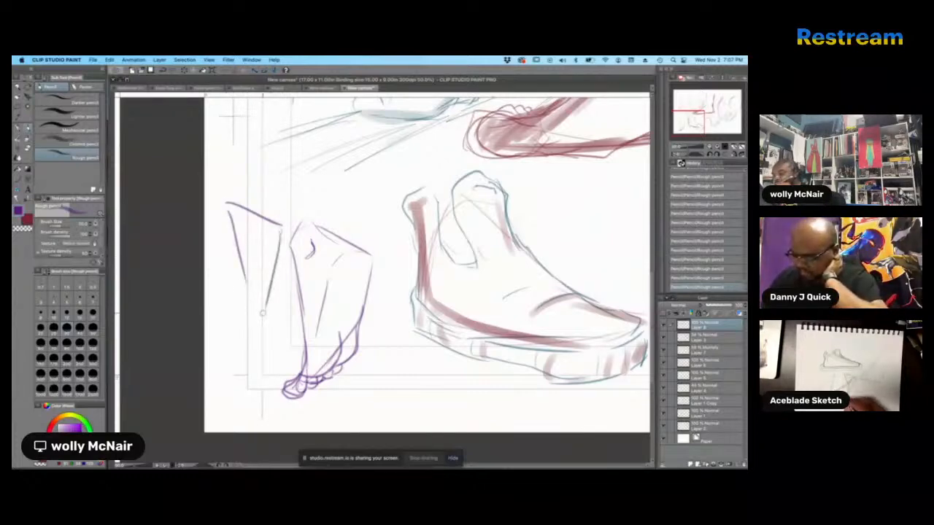
mouse_move(231, 212)
mouse_down()
mouse_move(252, 325)
mouse_move(283, 224)
mouse_move(255, 321)
mouse_up()
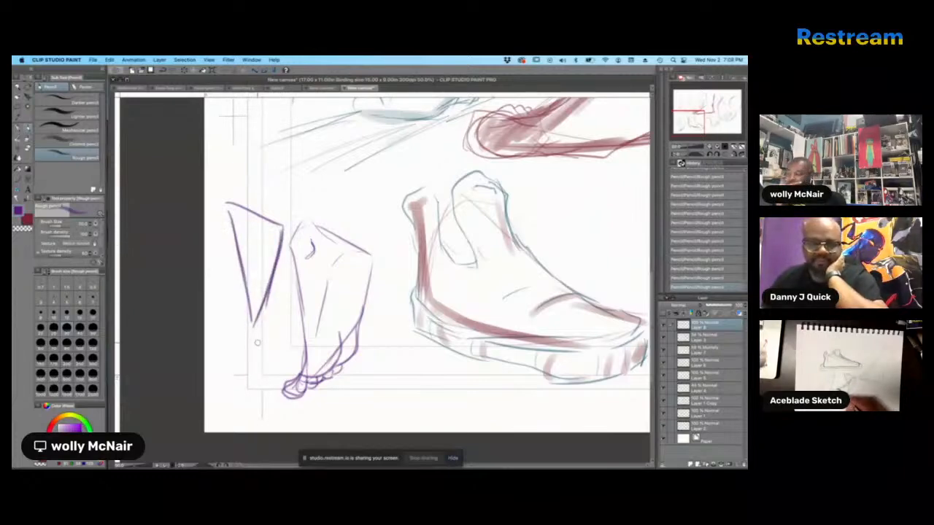
mouse_move(228, 204)
mouse_down()
mouse_move(251, 324)
mouse_move(281, 226)
mouse_up()
mouse_move(244, 299)
mouse_down()
mouse_move(252, 326)
mouse_move(242, 332)
mouse_up()
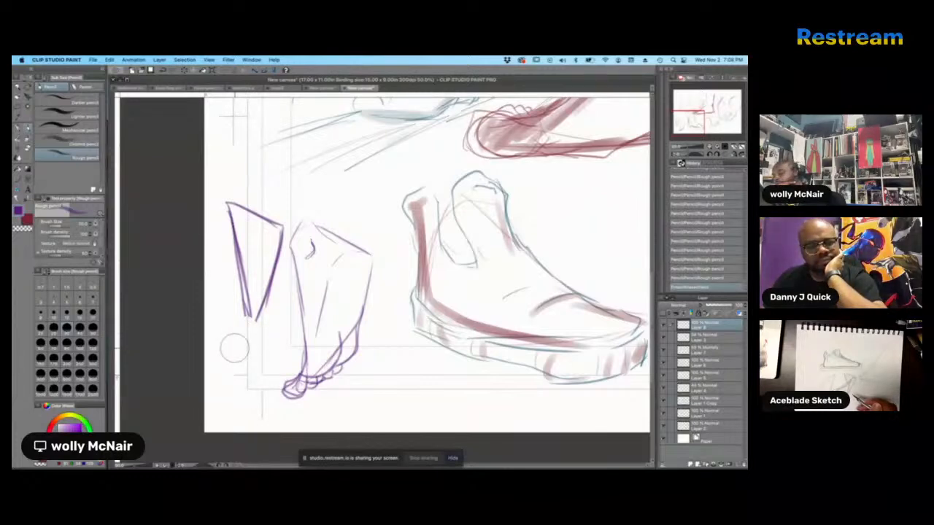
drag(245, 297, 254, 328)
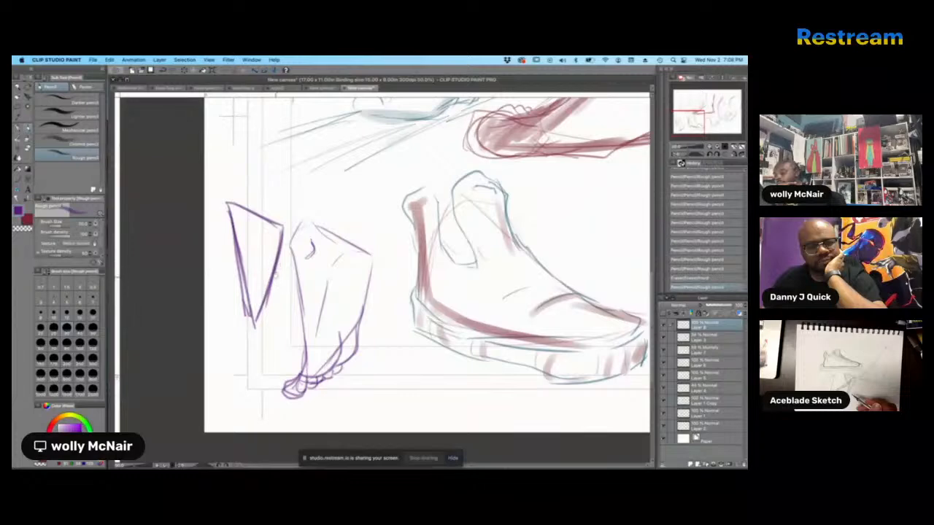
mouse_move(276, 264)
mouse_down()
mouse_move(283, 306)
mouse_move(261, 324)
mouse_up()
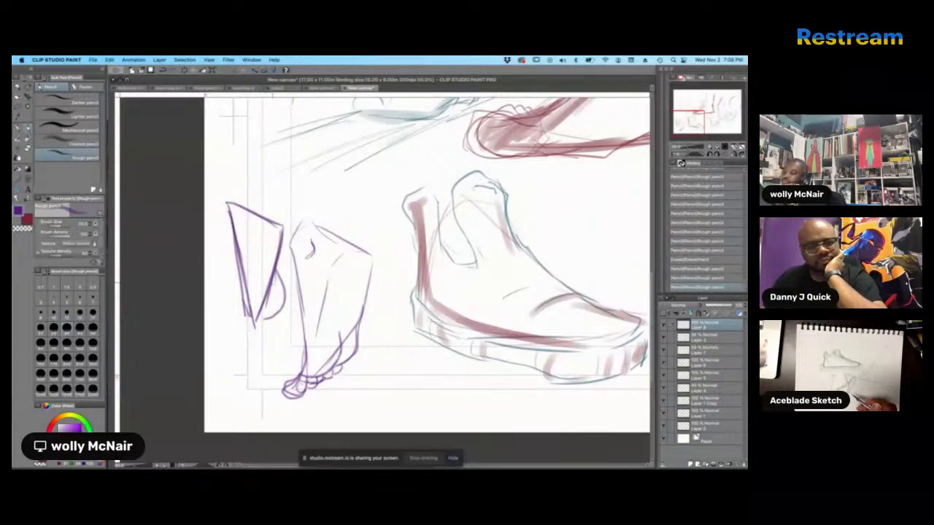
- Turn the narrow wedge into a raised foot with a rounded bulge, toes and inner contours, standing on a slanted ground line
drag(281, 277, 283, 301)
drag(283, 299, 266, 318)
mouse_move(265, 278)
mouse_down()
mouse_move(250, 352)
mouse_move(267, 326)
mouse_up()
mouse_move(266, 326)
mouse_down()
mouse_move(270, 320)
mouse_move(251, 357)
mouse_move(215, 377)
mouse_up()
mouse_move(293, 316)
mouse_down()
mouse_move(217, 376)
mouse_move(234, 377)
mouse_up()
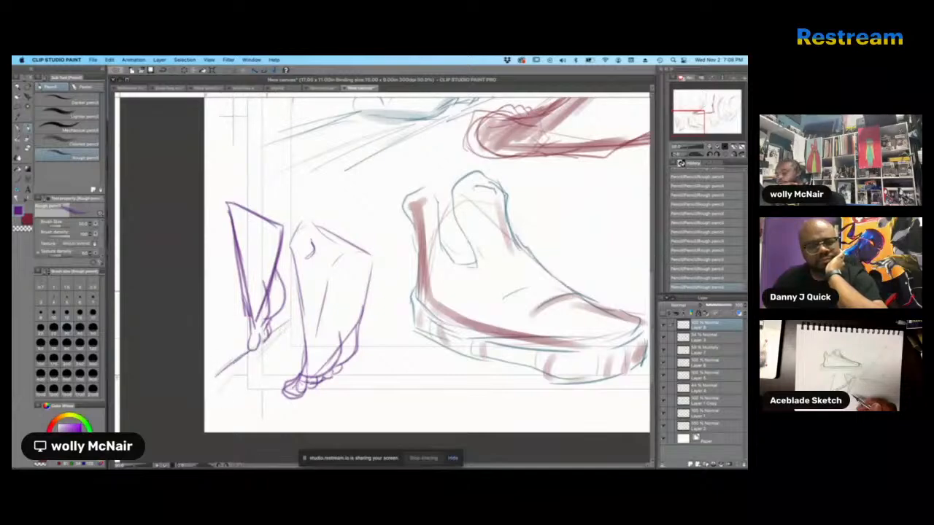
mouse_move(257, 319)
mouse_down()
mouse_move(264, 287)
mouse_move(264, 298)
mouse_up()
mouse_move(278, 231)
mouse_down()
mouse_move(261, 252)
mouse_move(271, 283)
mouse_move(266, 318)
mouse_up()
mouse_move(273, 275)
mouse_down()
mouse_move(280, 288)
mouse_move(273, 319)
mouse_up()
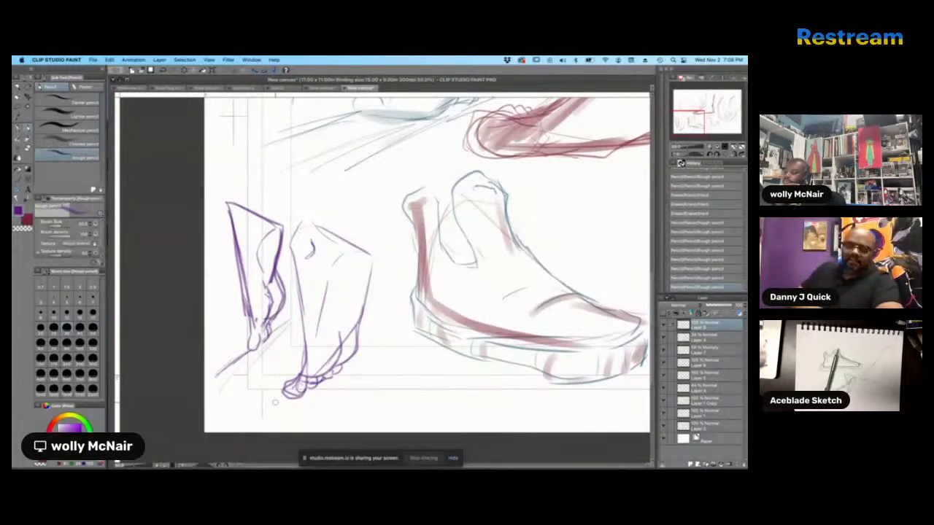
- Review the whole foot study page and compare it with the other open hand, head, bean-bag animal, figure and notes canvases
drag(275, 403, 253, 402)
mouse_move(511, 218)
mouse_down()
mouse_move(386, 248)
mouse_move(261, 302)
mouse_move(236, 372)
mouse_up()
mouse_move(379, 248)
mouse_down()
mouse_move(364, 256)
mouse_move(401, 326)
mouse_move(385, 358)
mouse_up()
mouse_move(452, 255)
mouse_down()
mouse_move(364, 281)
mouse_move(406, 273)
mouse_move(435, 228)
mouse_up()
key(super+minus)
key(super+minus)
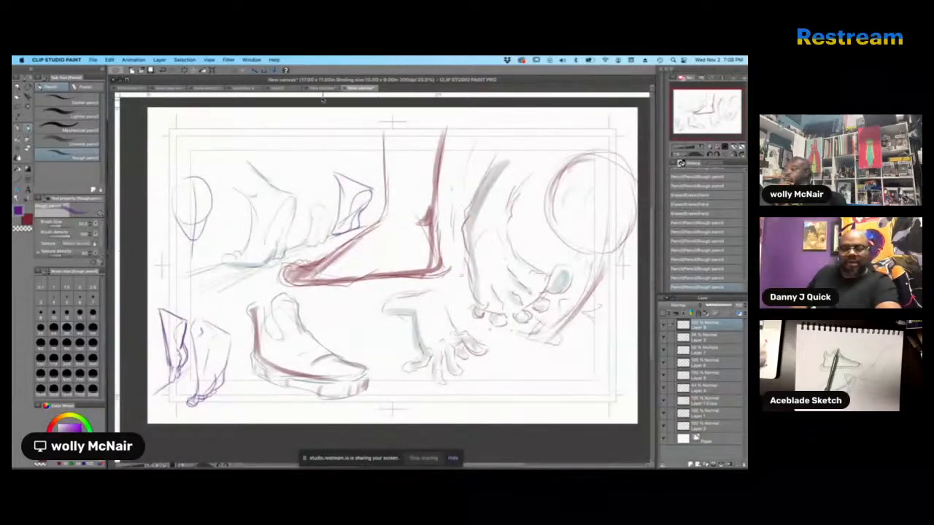
click(329, 89)
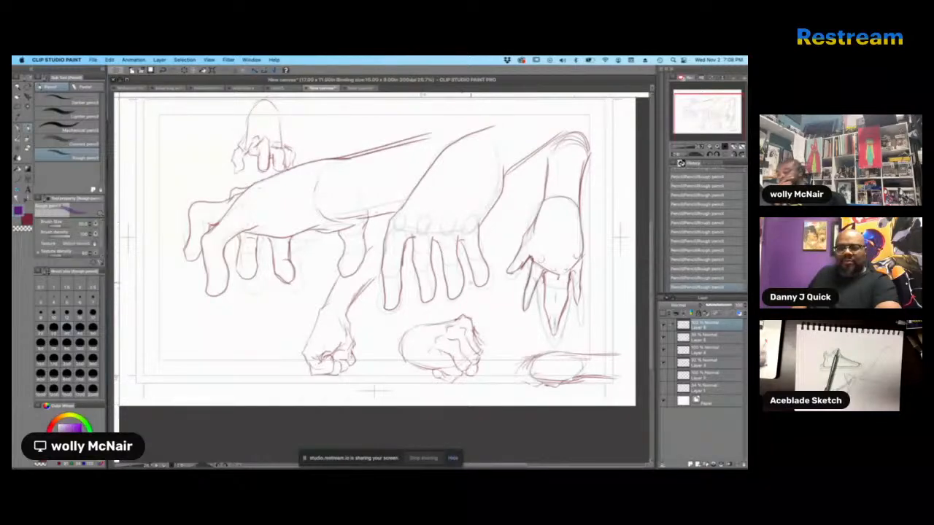
click(361, 89)
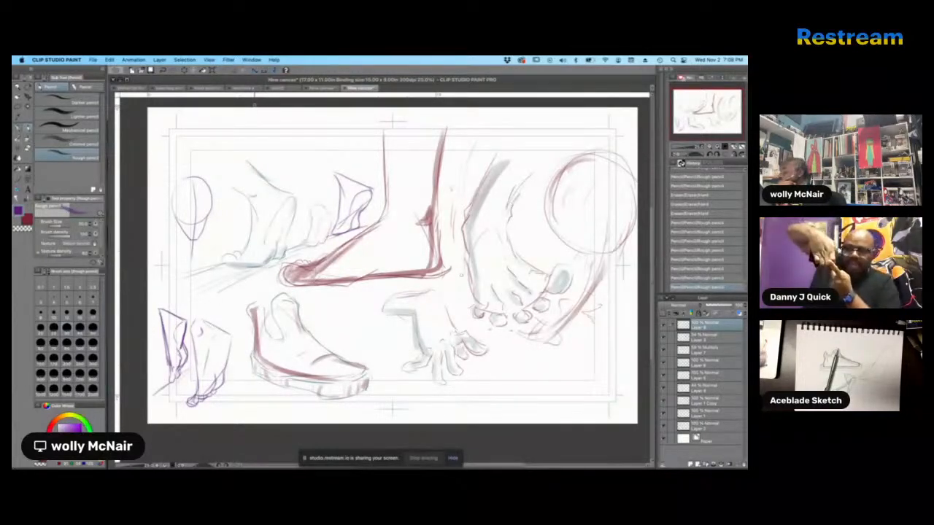
click(247, 88)
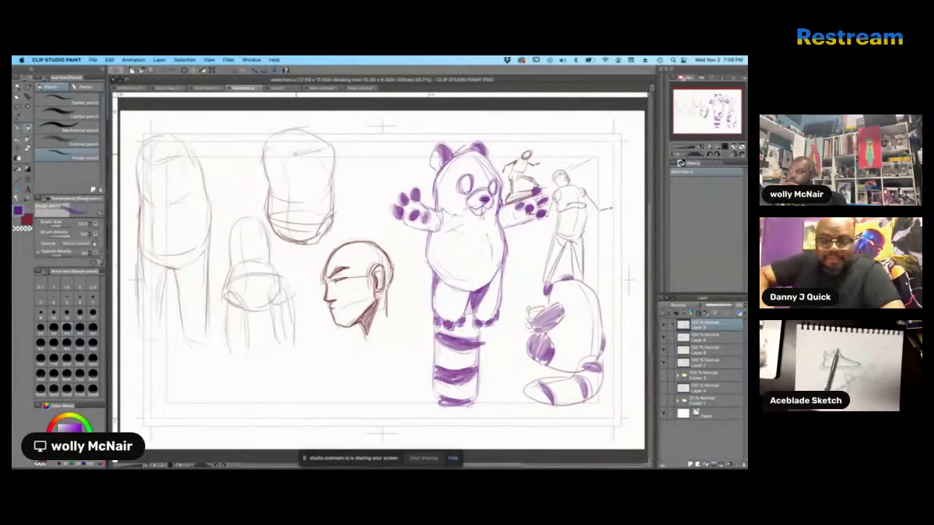
click(210, 88)
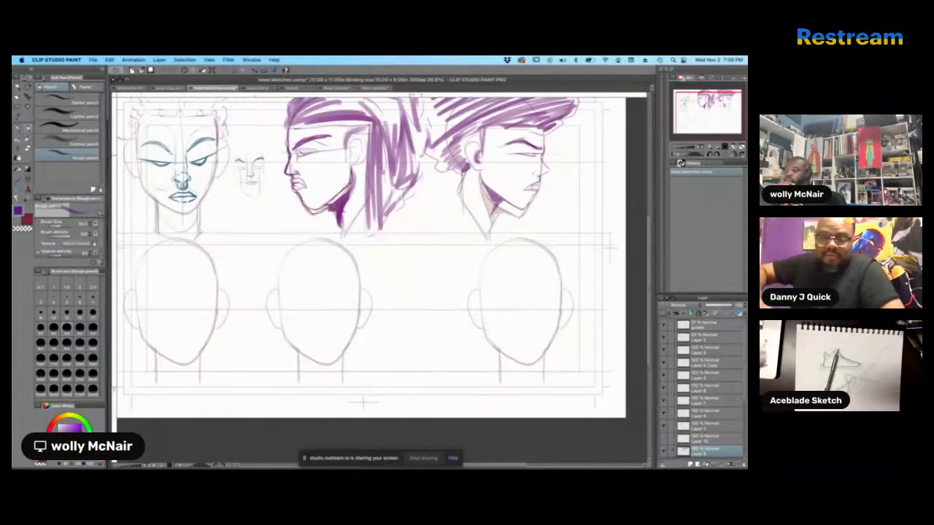
drag(701, 121, 701, 116)
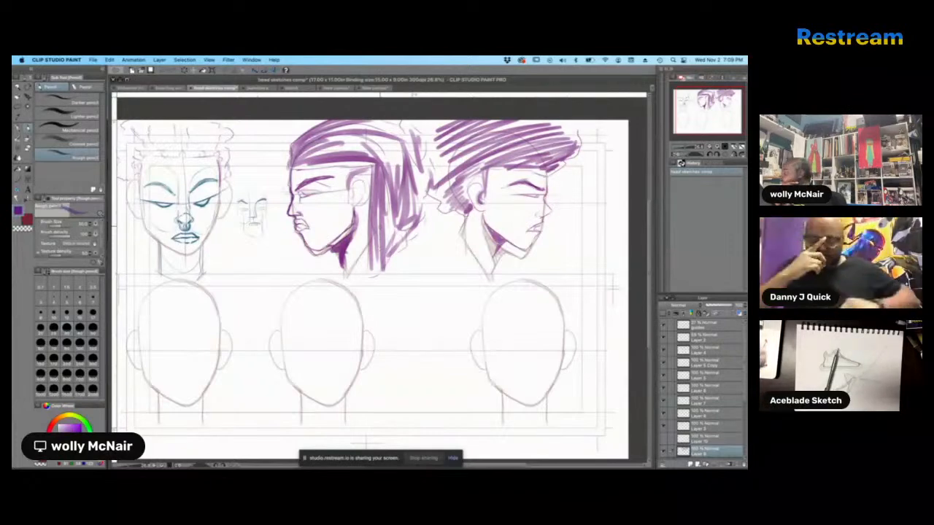
click(255, 89)
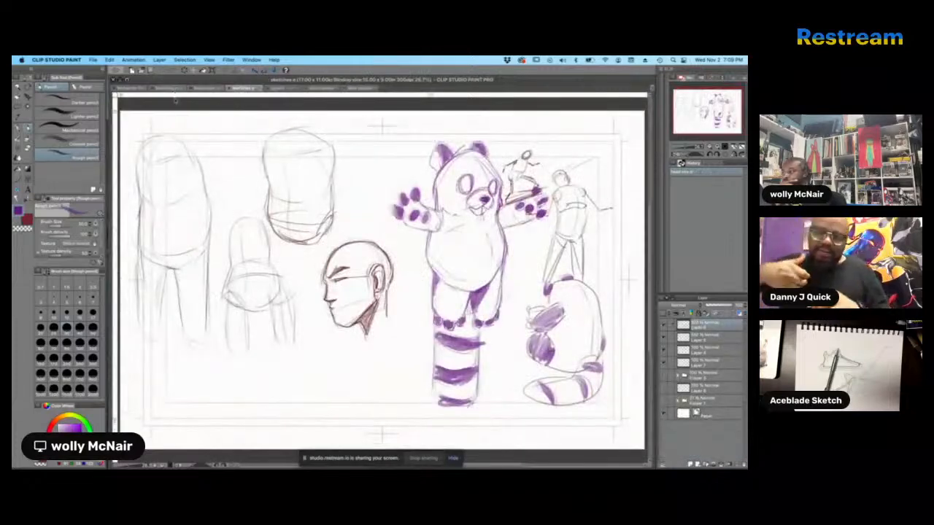
click(181, 88)
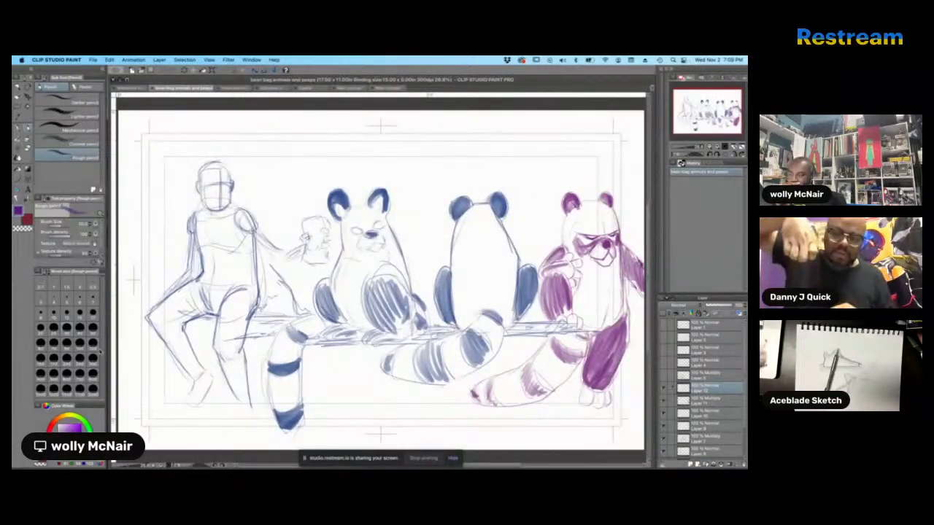
mouse_move(379, 277)
mouse_down()
mouse_move(345, 269)
mouse_move(370, 272)
mouse_up()
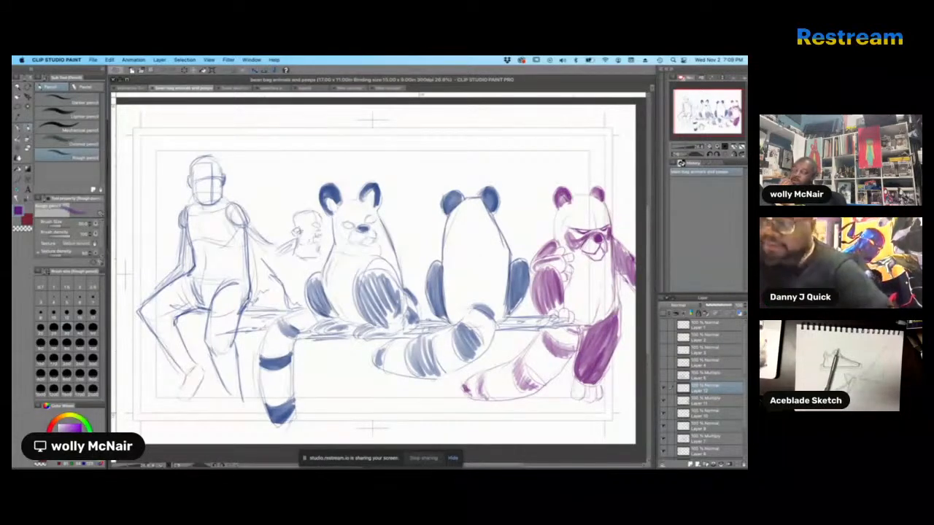
click(137, 89)
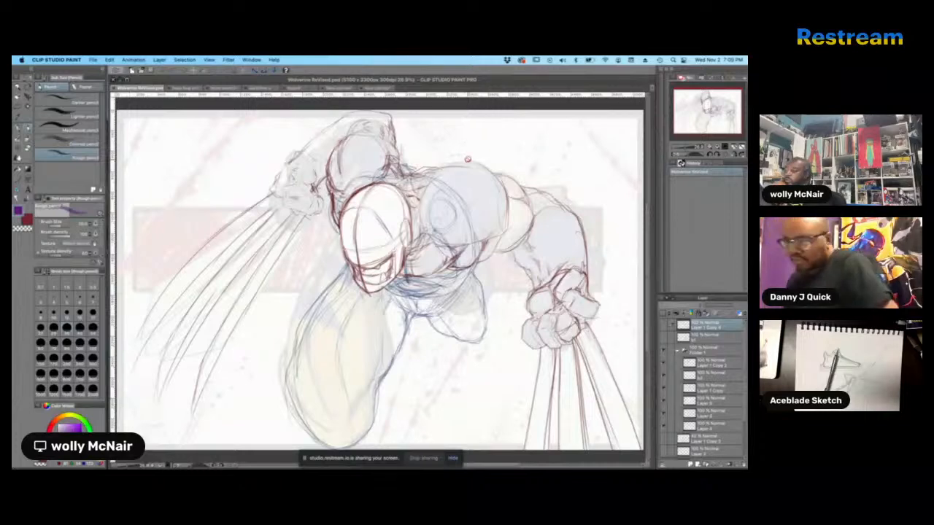
click(230, 88)
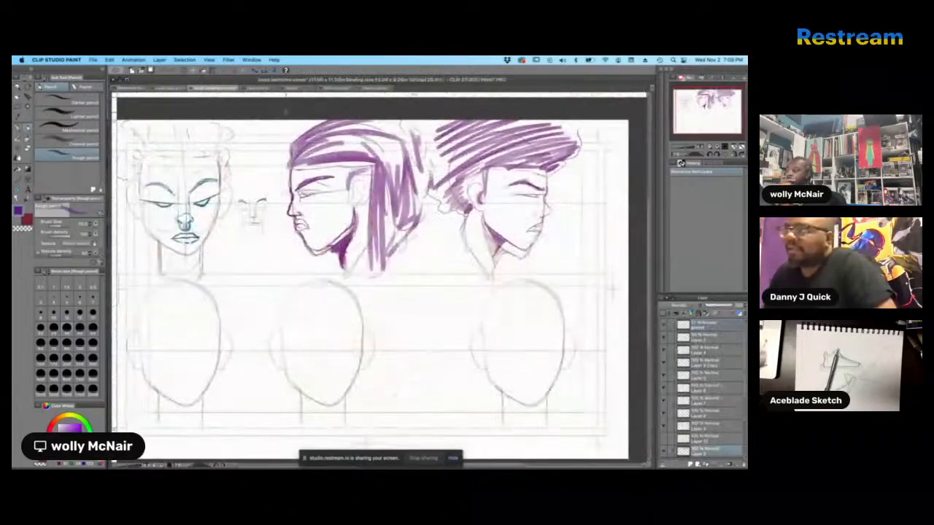
click(285, 88)
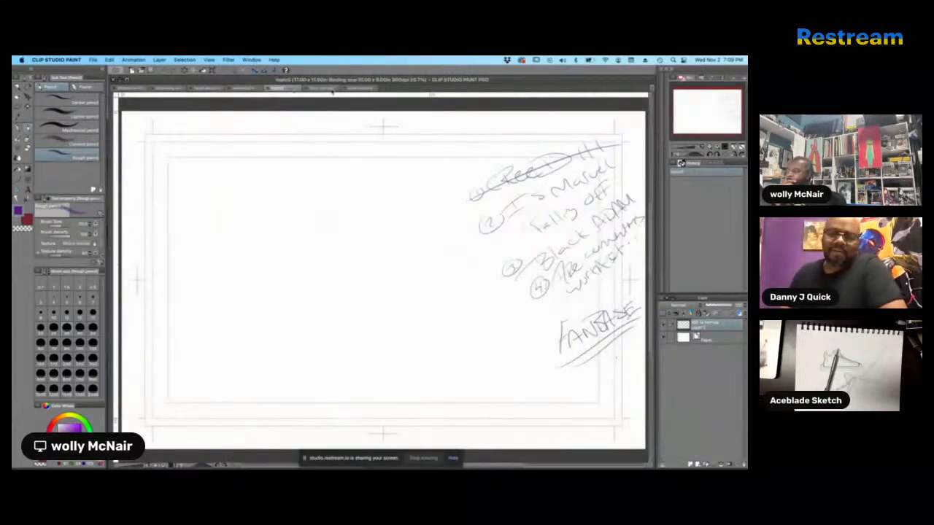
click(330, 88)
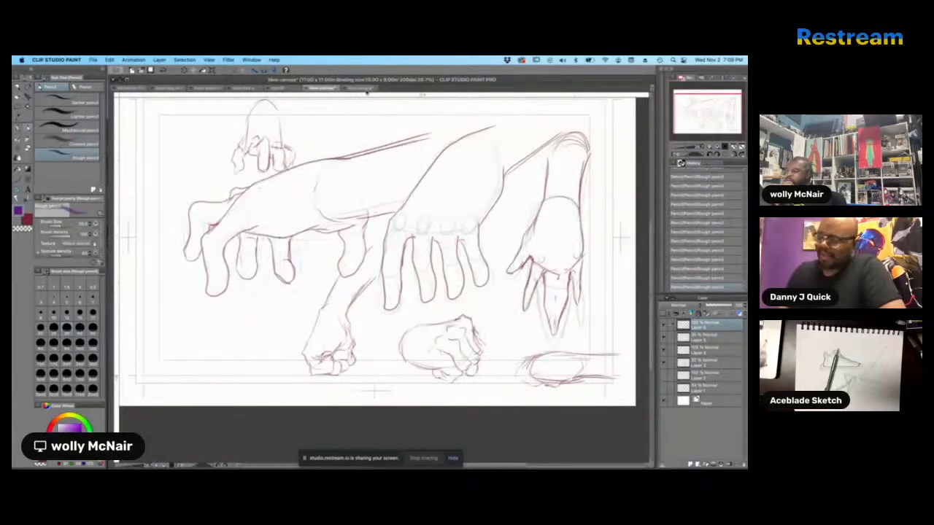
click(364, 89)
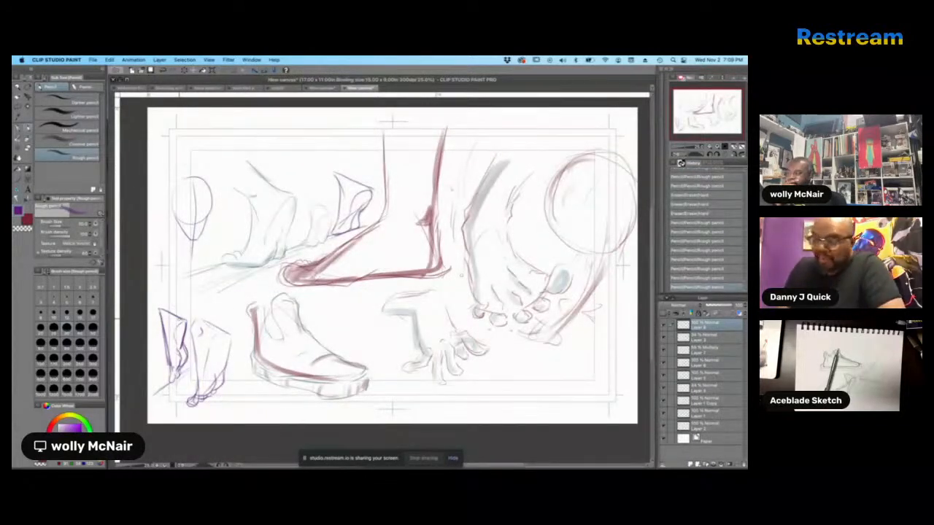
- Close the canvas of handwritten notes and return to the foot study page
click(288, 88)
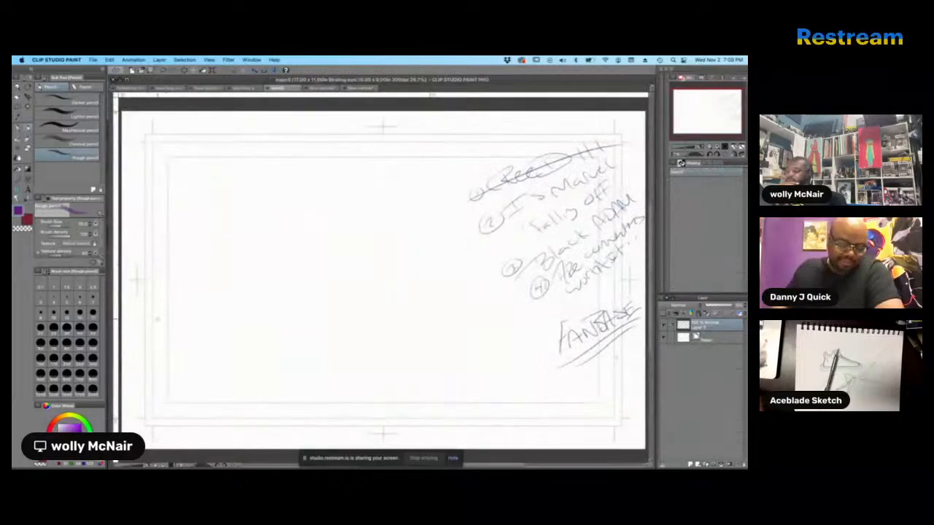
click(269, 90)
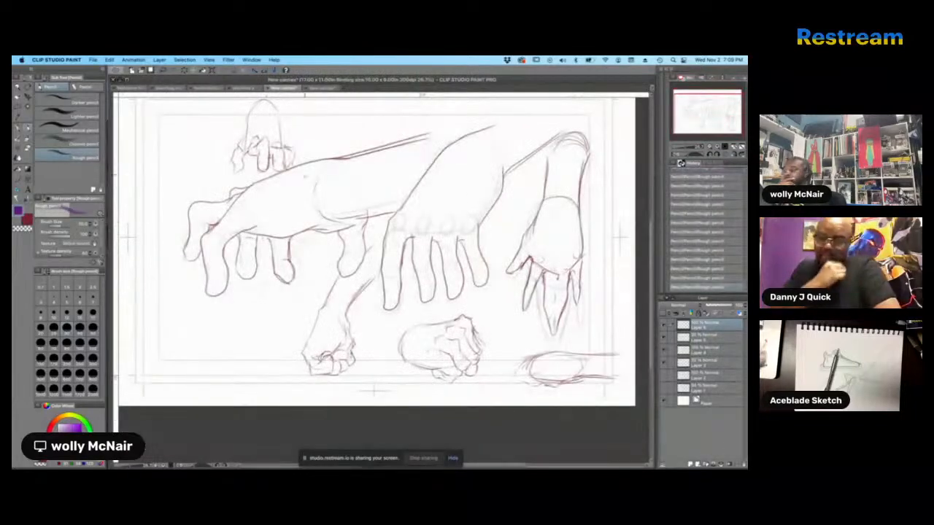
click(249, 88)
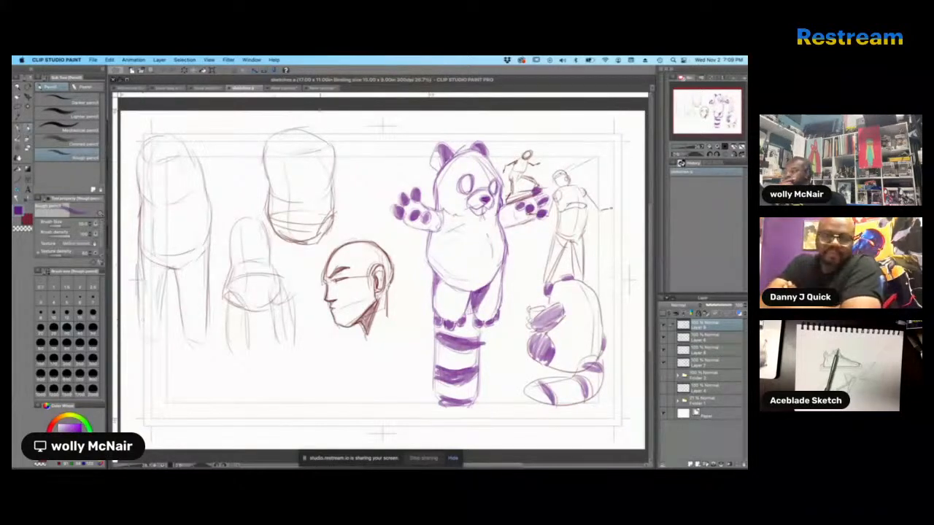
click(325, 88)
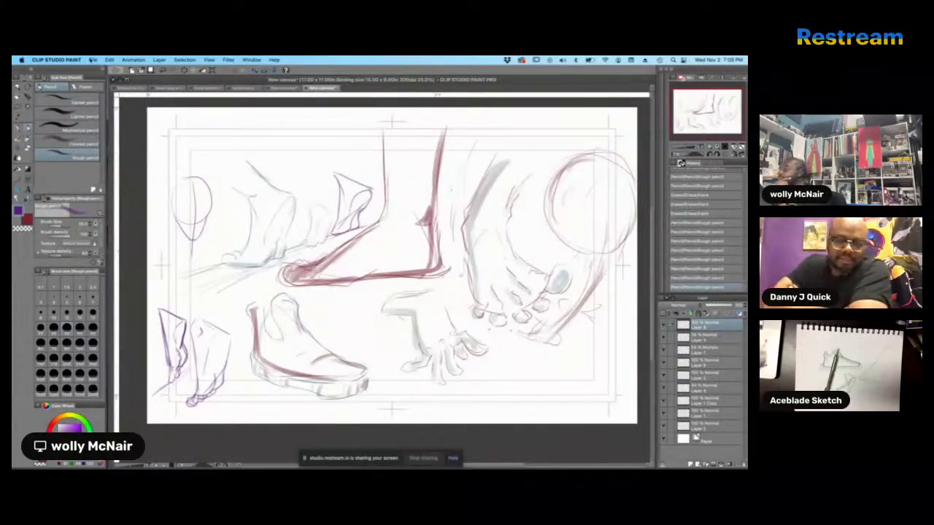
- Create a new 17 × 11 in canvas at 300 dpi with a 15 × 9 in binding size
click(92, 59)
click(97, 76)
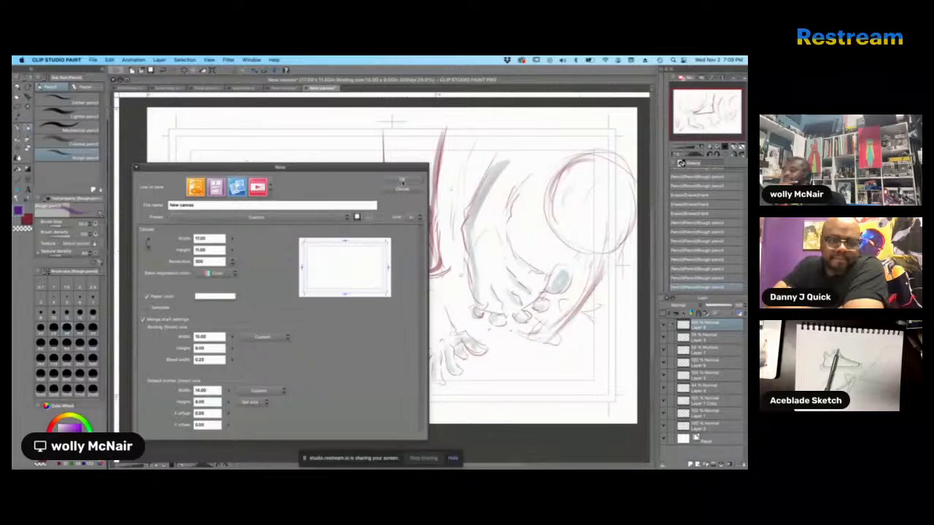
click(402, 181)
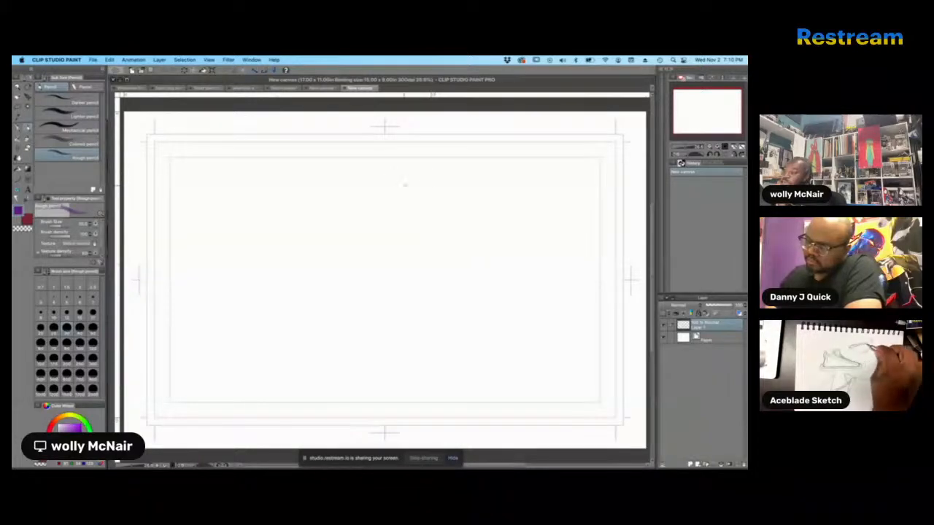
click(323, 90)
click(358, 88)
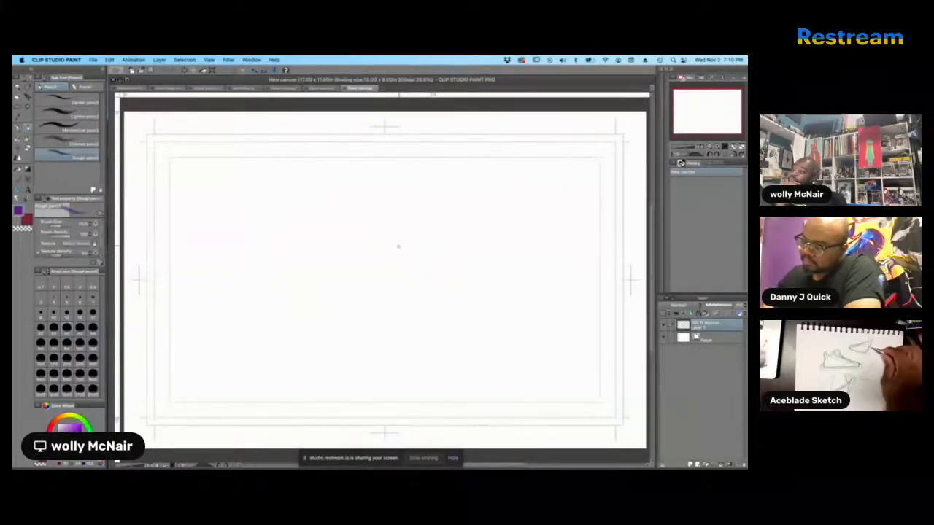
- Sketch a forward-curving bean-shaped torso on the right half of the page, with hip contours, a raised shoulder and an arm reaching forward
mouse_move(395, 224)
mouse_down()
mouse_move(394, 251)
mouse_move(414, 279)
mouse_up()
drag(395, 226, 429, 181)
mouse_move(416, 188)
mouse_down()
mouse_move(441, 177)
mouse_move(453, 195)
mouse_up()
mouse_move(454, 208)
mouse_down()
mouse_move(457, 251)
mouse_move(483, 255)
mouse_up()
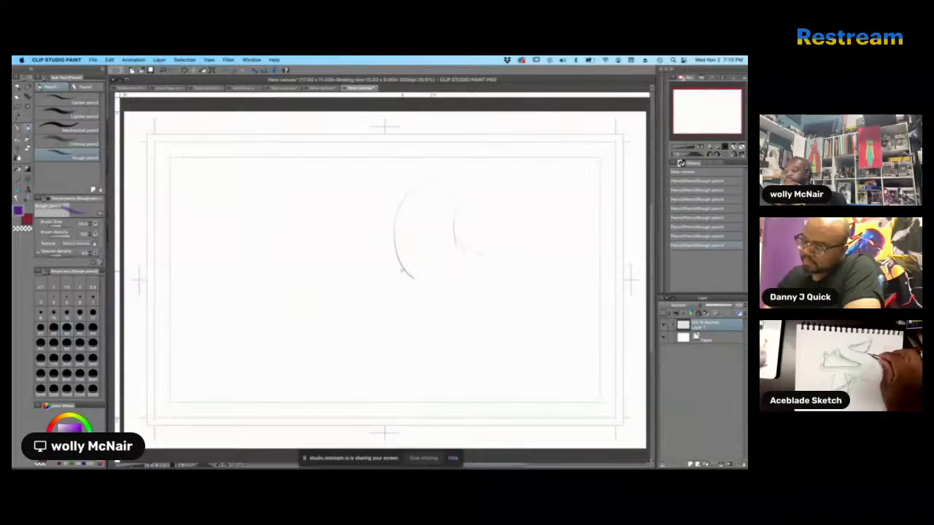
drag(401, 271, 420, 295)
mouse_move(442, 298)
mouse_down()
mouse_move(489, 272)
mouse_move(493, 249)
mouse_move(461, 299)
mouse_move(442, 297)
mouse_move(468, 295)
mouse_up()
drag(492, 257, 481, 289)
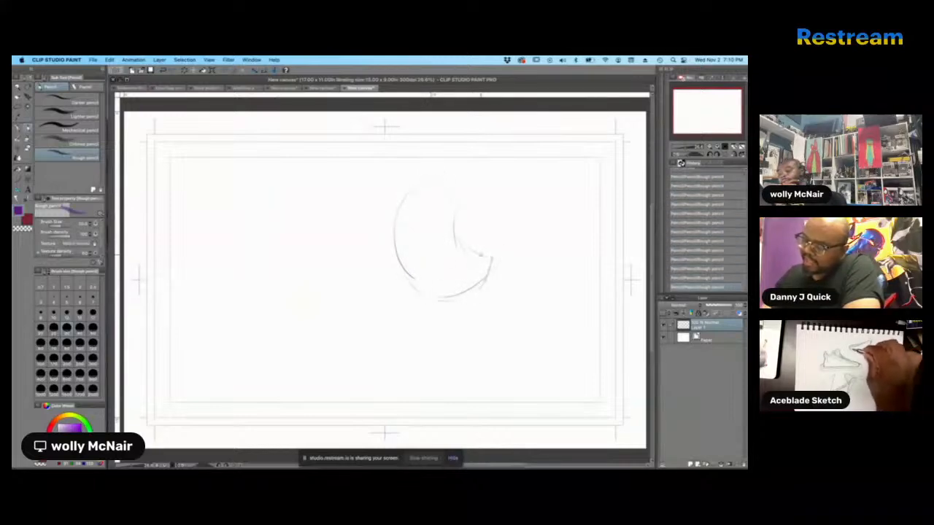
mouse_move(484, 253)
mouse_down()
mouse_move(497, 268)
mouse_move(459, 307)
mouse_up()
drag(493, 264, 482, 294)
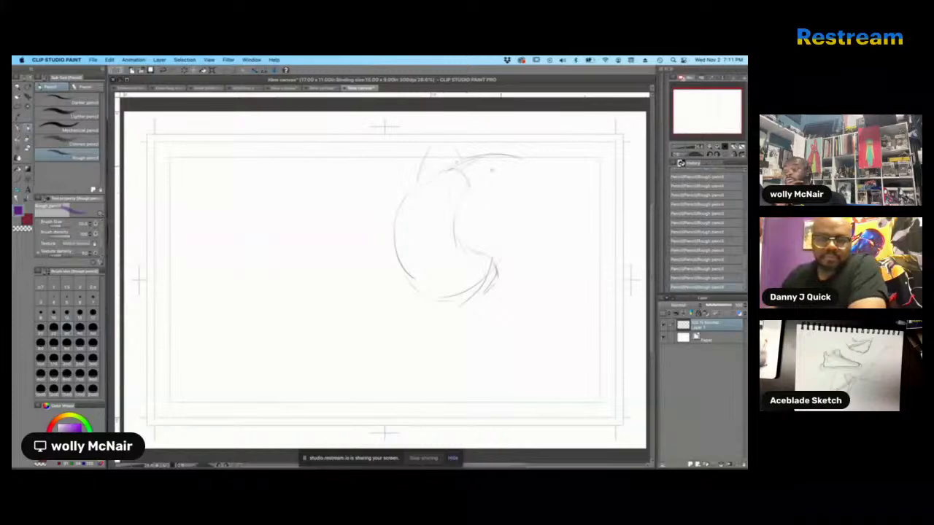
mouse_move(470, 186)
mouse_down()
mouse_move(516, 166)
mouse_move(548, 194)
mouse_up()
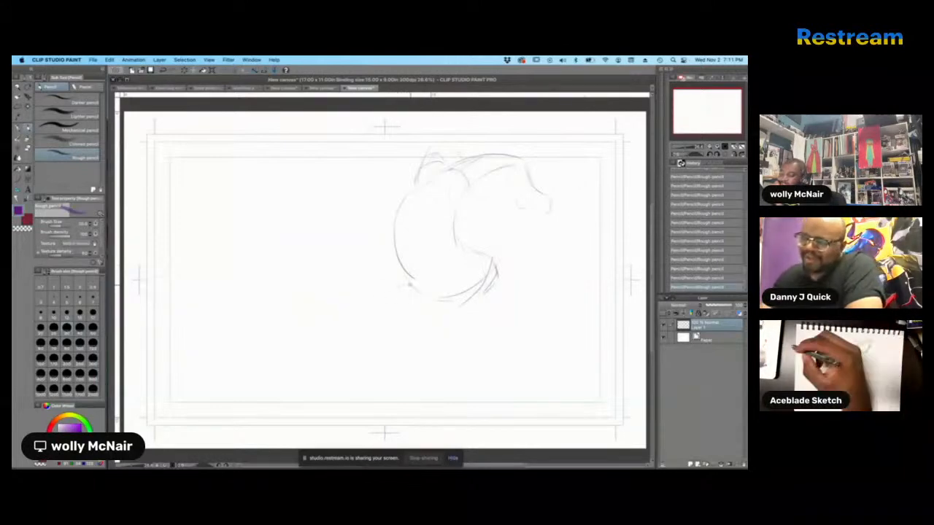
- Add two spread, bent legs below the curved torso, blocking in the thighs and rounded knees
mouse_move(410, 280)
mouse_down()
mouse_move(377, 293)
mouse_move(363, 313)
mouse_move(353, 341)
mouse_up()
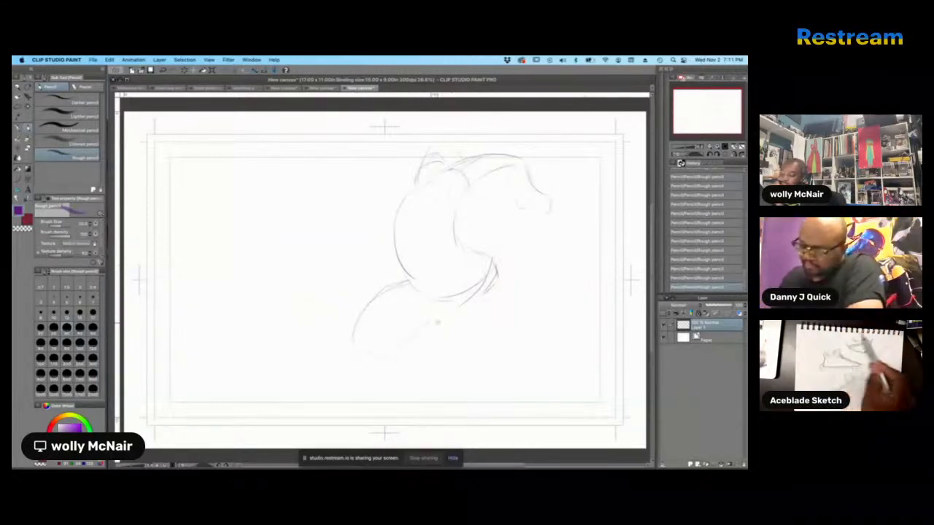
drag(450, 300, 462, 339)
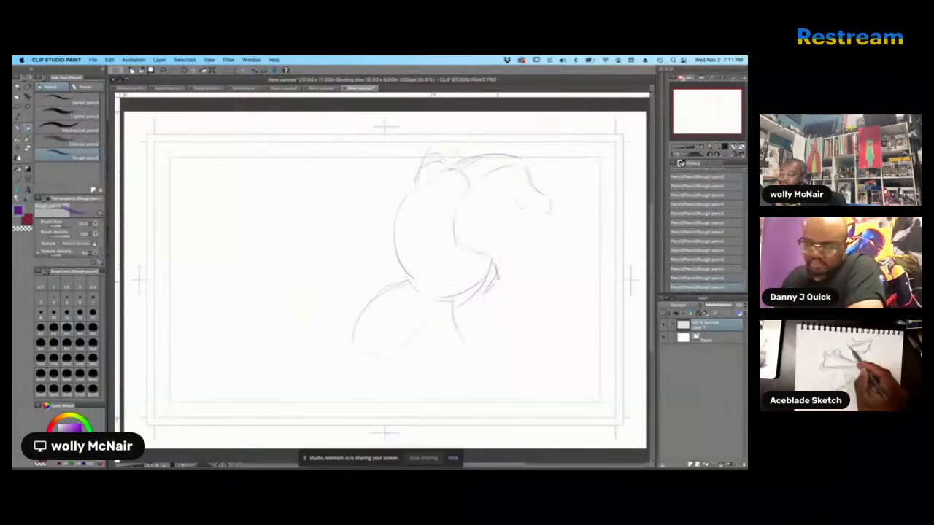
mouse_move(493, 287)
mouse_down()
mouse_move(489, 332)
mouse_move(541, 337)
mouse_move(513, 358)
mouse_up()
drag(511, 320, 557, 343)
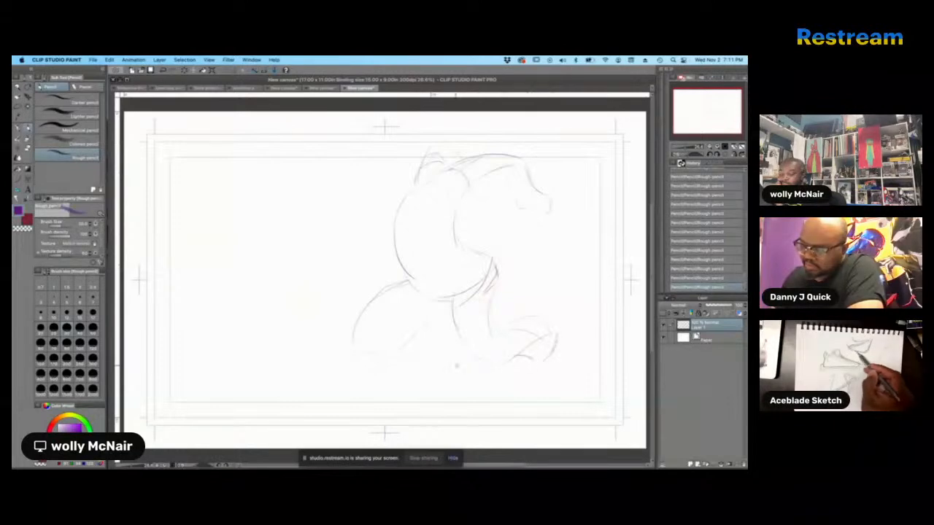
mouse_move(398, 355)
mouse_down()
mouse_move(415, 335)
mouse_move(431, 354)
mouse_up()
drag(372, 365, 407, 380)
mouse_move(436, 352)
mouse_down()
mouse_move(449, 364)
mouse_move(442, 382)
mouse_up()
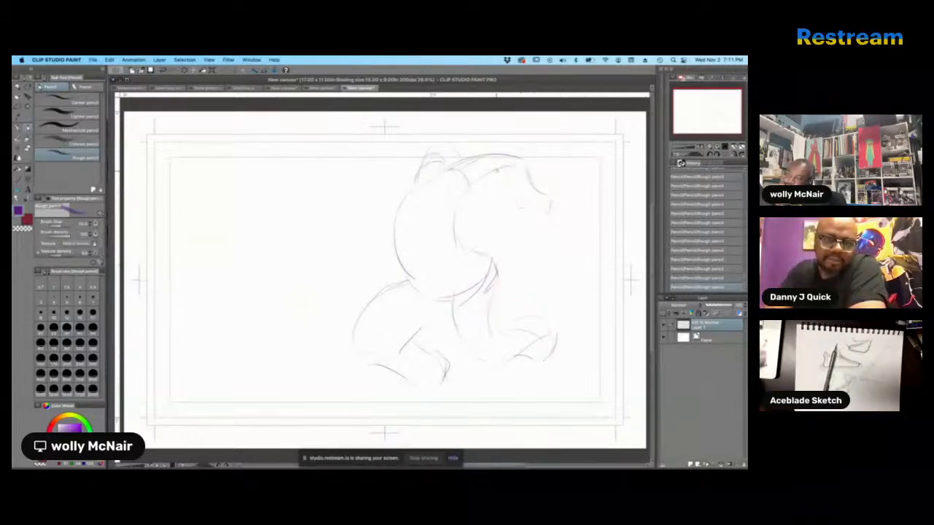
- Draw the figure's forward forearm and fist, a small rounded head above the shoulder, and the second hanging arm with its hand
drag(530, 175, 550, 210)
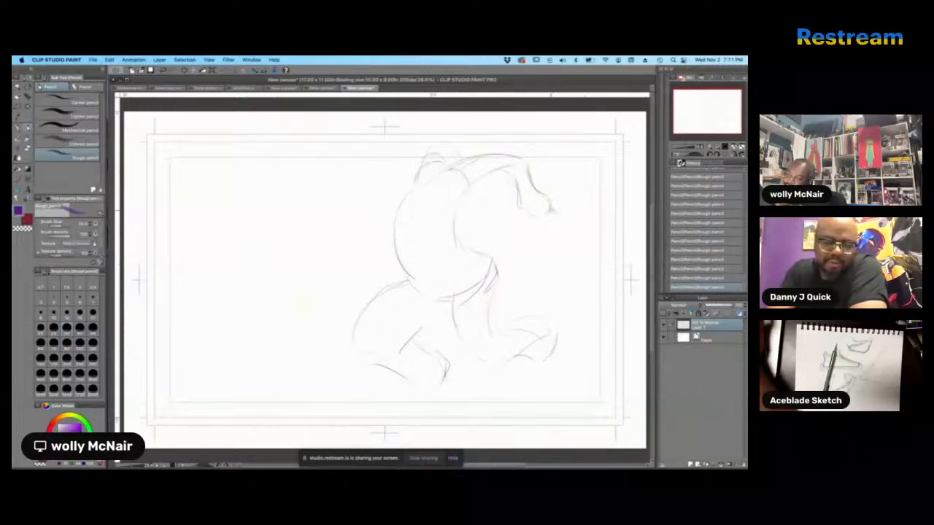
drag(549, 208, 561, 238)
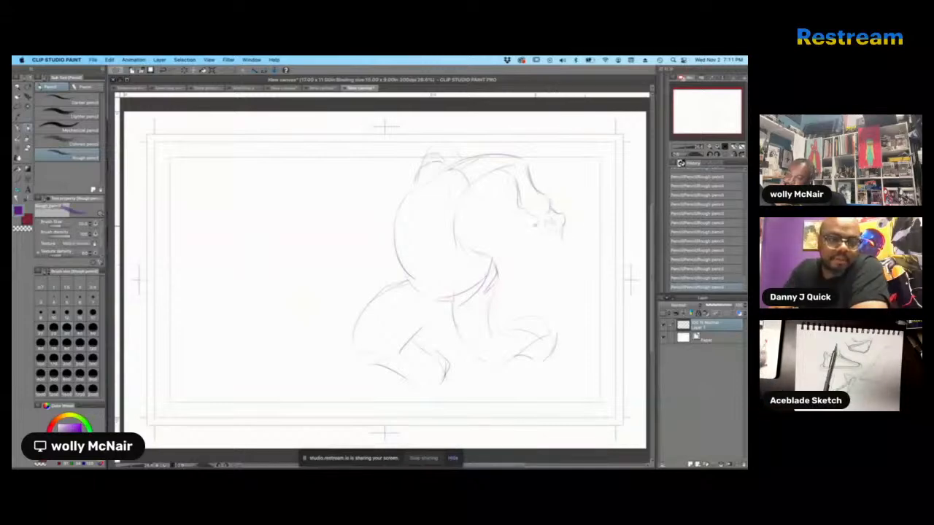
mouse_move(536, 219)
mouse_down()
mouse_move(527, 217)
mouse_move(535, 224)
mouse_up()
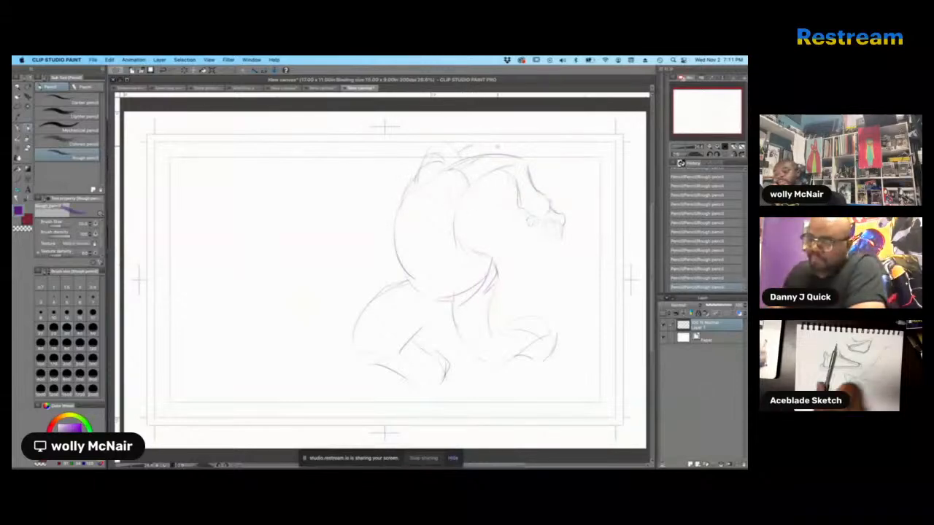
drag(465, 148, 503, 152)
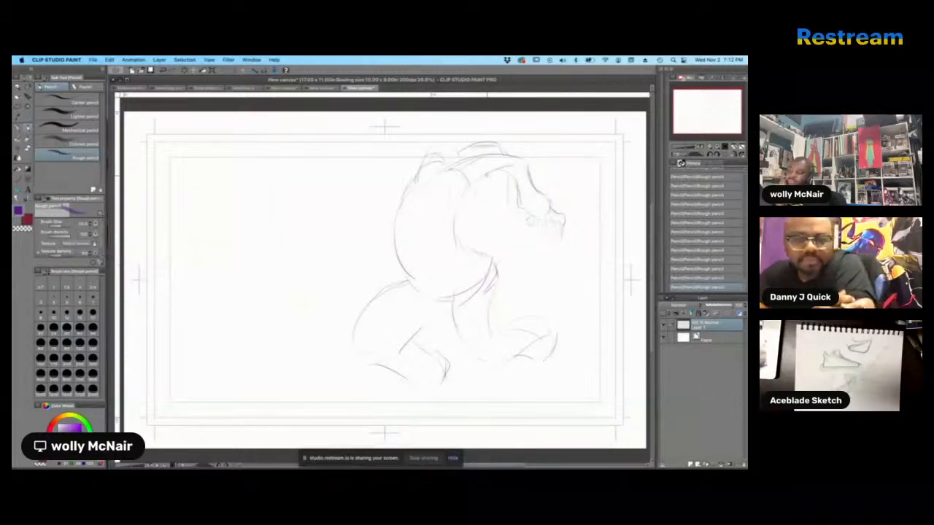
drag(487, 188, 489, 222)
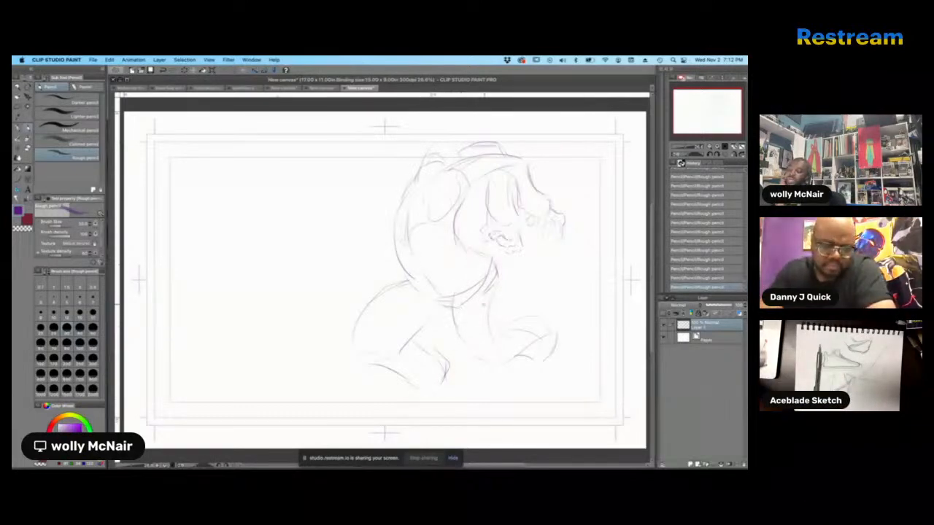
- Extend both lower legs below the knees, strengthen the thigh contours and clean up the overlapping lines at the hip
mouse_move(500, 280)
mouse_down()
mouse_move(503, 345)
mouse_move(490, 328)
mouse_move(519, 331)
mouse_up()
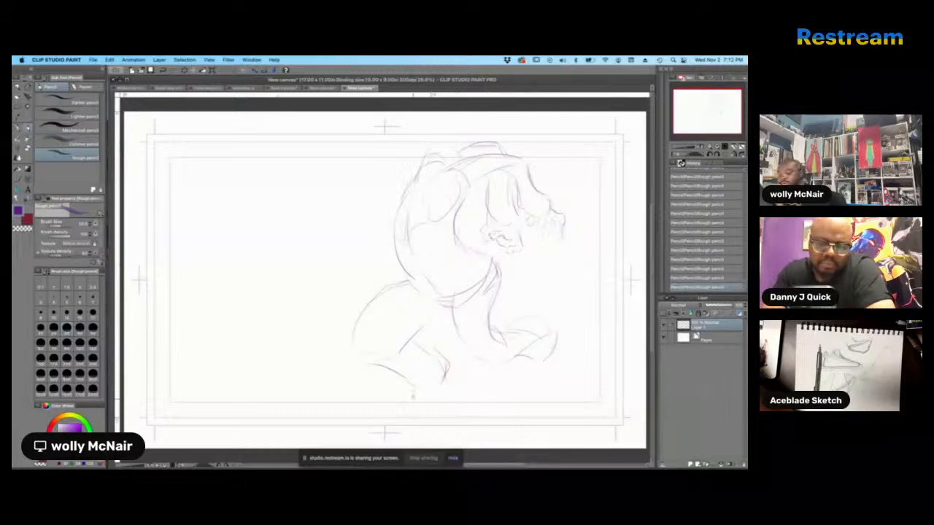
drag(413, 390, 406, 411)
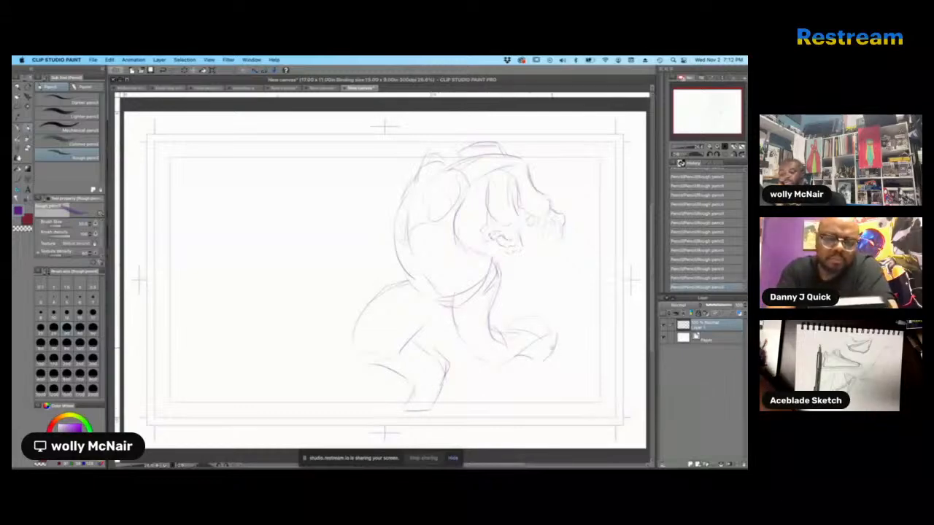
mouse_move(535, 367)
mouse_down()
mouse_move(533, 384)
mouse_move(554, 370)
mouse_move(541, 388)
mouse_up()
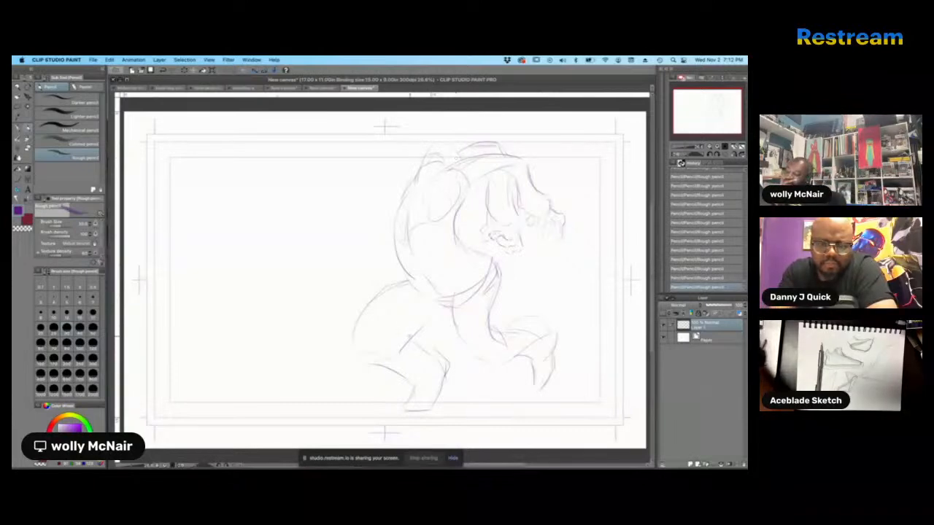
drag(410, 336, 456, 312)
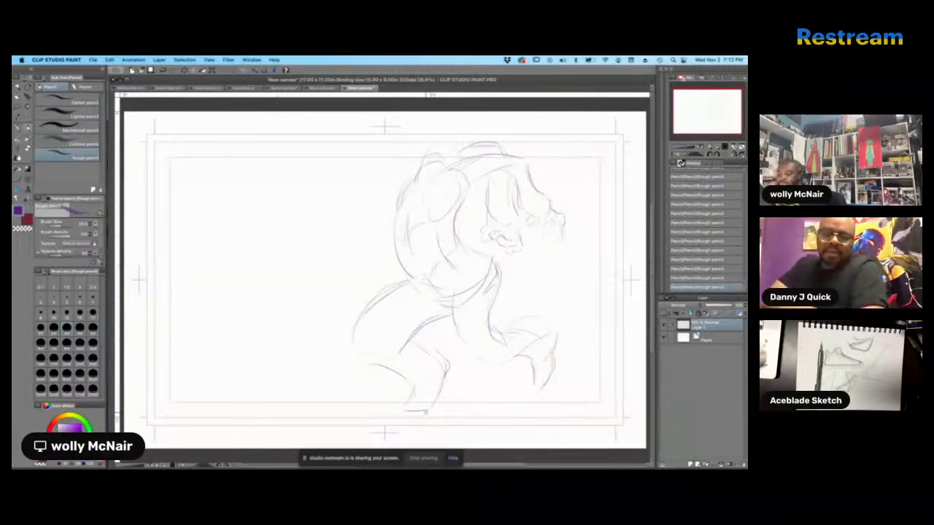
mouse_move(392, 283)
mouse_down()
mouse_move(367, 305)
mouse_move(401, 284)
mouse_up()
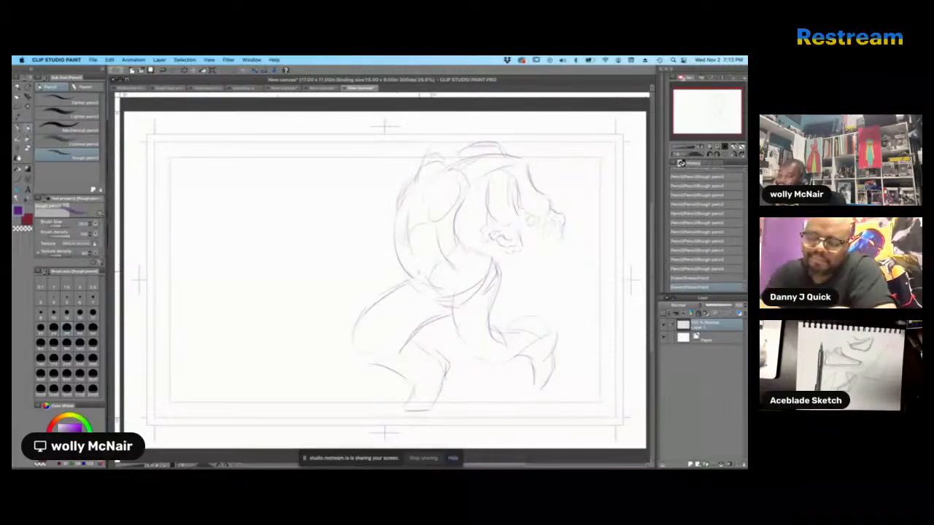
- Sketch a second, upright curved torso in the empty area beside the crouching figure, rounding off its lower end
drag(272, 194, 274, 232)
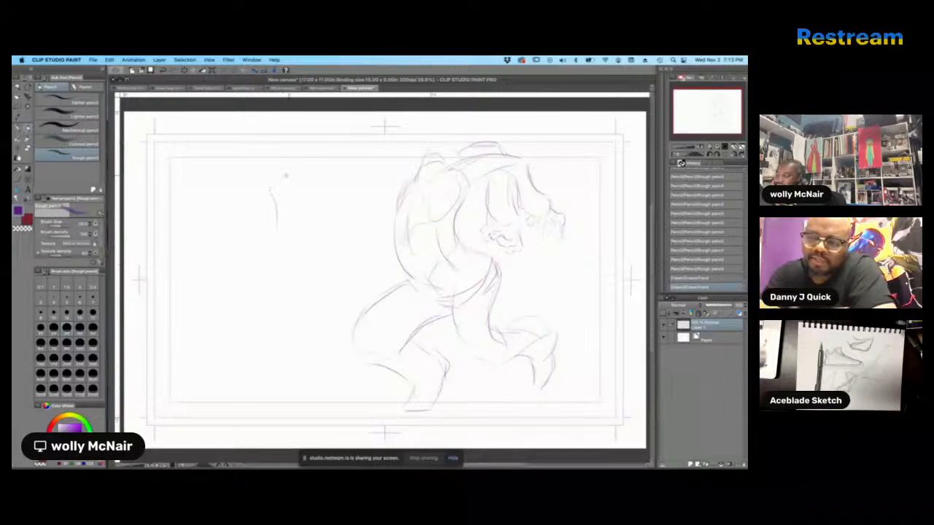
mouse_move(306, 188)
mouse_down()
mouse_move(318, 219)
mouse_move(305, 255)
mouse_up()
drag(277, 219, 267, 243)
mouse_move(274, 228)
mouse_down()
mouse_move(258, 259)
mouse_move(300, 258)
mouse_up()
drag(317, 219, 303, 258)
mouse_move(303, 257)
mouse_down()
mouse_move(318, 236)
mouse_move(311, 251)
mouse_up()
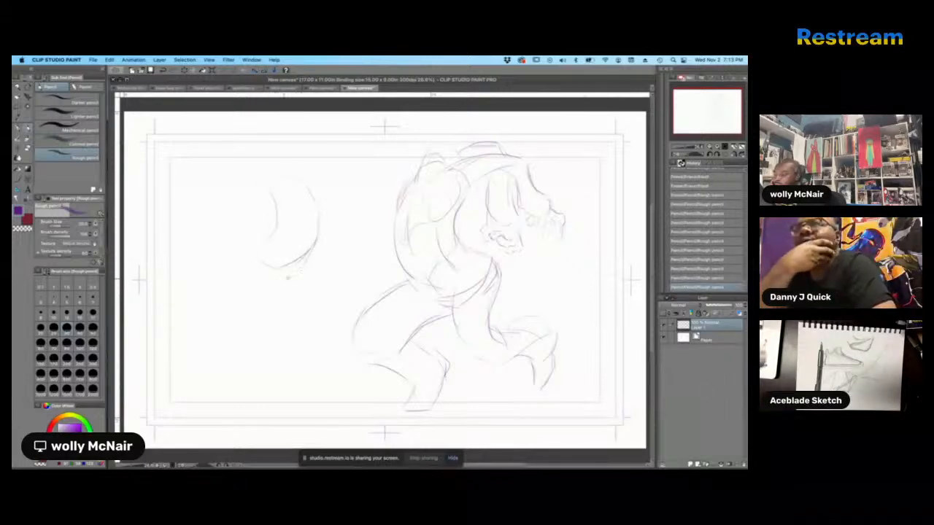
- Add a rounded pelvis to the second torso, with one long leg striding down across the page border and another stretching backward
mouse_move(258, 271)
mouse_down()
mouse_move(288, 283)
mouse_move(307, 258)
mouse_move(273, 248)
mouse_up()
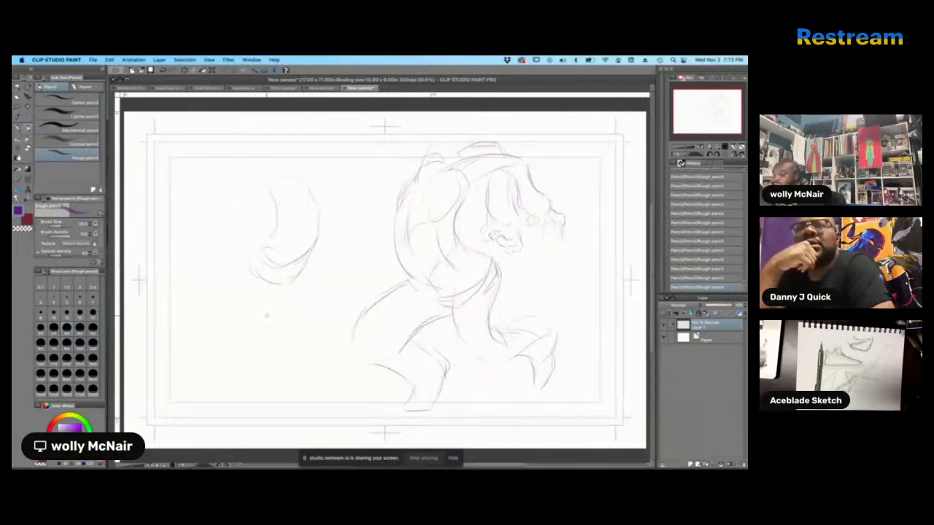
mouse_move(251, 255)
mouse_down()
mouse_move(250, 286)
mouse_move(244, 278)
mouse_move(270, 289)
mouse_move(305, 274)
mouse_move(311, 283)
mouse_move(294, 292)
mouse_move(313, 299)
mouse_move(326, 326)
mouse_up()
mouse_move(296, 280)
mouse_down()
mouse_move(337, 354)
mouse_move(276, 306)
mouse_move(302, 337)
mouse_up()
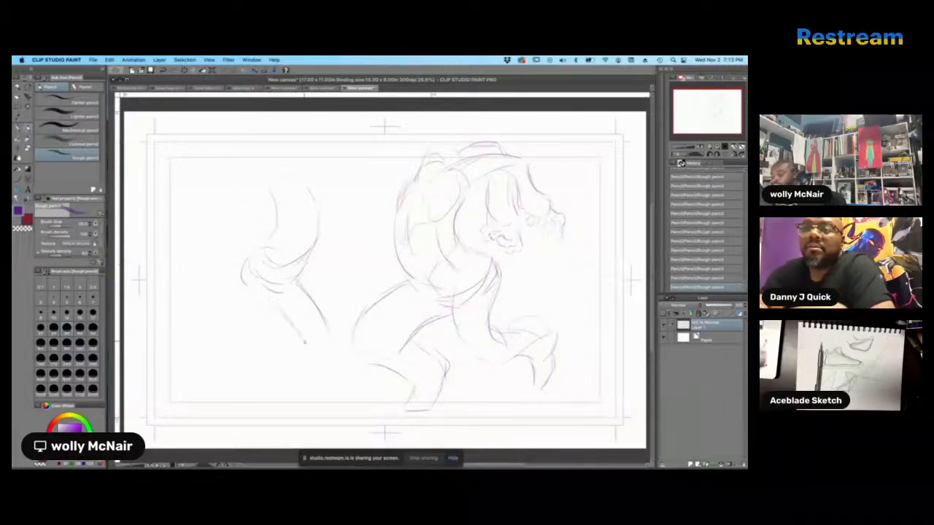
mouse_move(257, 282)
mouse_down()
mouse_move(308, 346)
mouse_move(341, 361)
mouse_move(320, 379)
mouse_move(321, 405)
mouse_up()
mouse_move(342, 374)
mouse_down()
mouse_move(376, 442)
mouse_move(342, 438)
mouse_move(366, 444)
mouse_up()
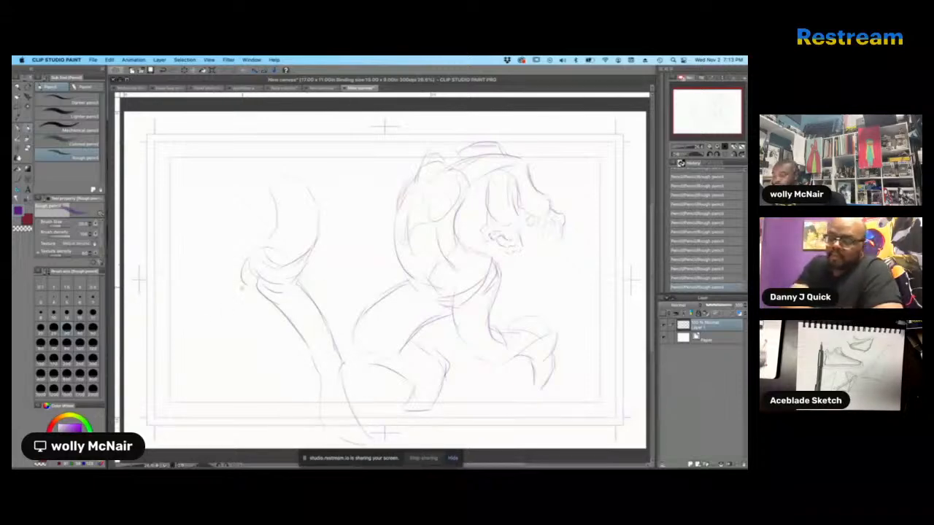
mouse_move(242, 289)
mouse_down()
mouse_move(240, 325)
mouse_move(266, 318)
mouse_up()
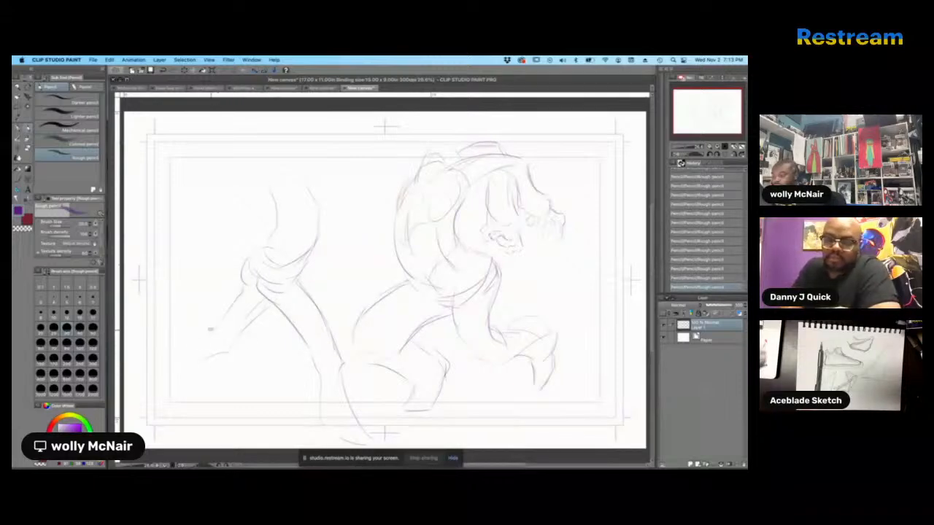
- Sketch the lower legs and feet of the striding figure with the Rough pencil
mouse_move(213, 329)
mouse_down()
mouse_move(184, 355)
mouse_move(192, 402)
mouse_move(170, 379)
mouse_move(156, 414)
mouse_move(193, 420)
mouse_up()
mouse_move(353, 423)
mouse_down()
mouse_move(341, 432)
mouse_move(373, 437)
mouse_up()
drag(182, 401, 172, 414)
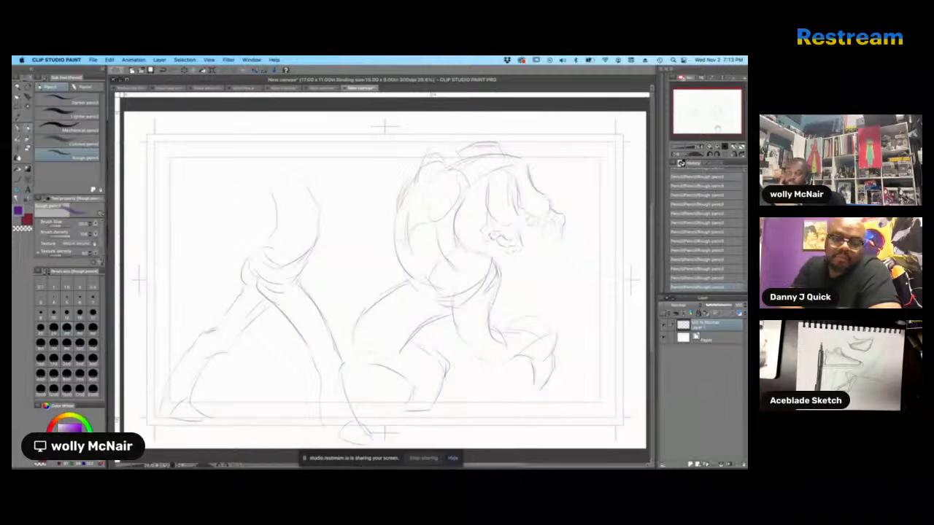
- Sketch the striding figure's head and an arm raised diagonally beside it
drag(322, 260, 318, 238)
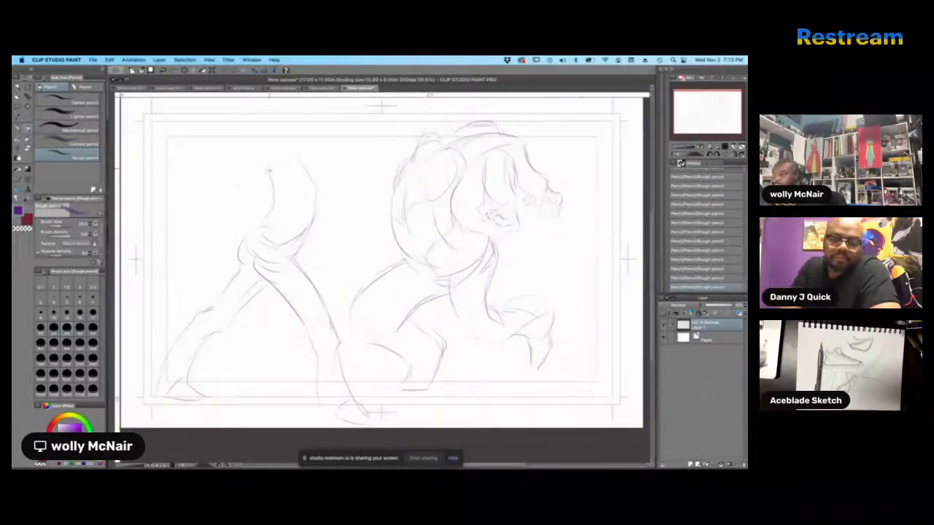
drag(268, 123, 300, 159)
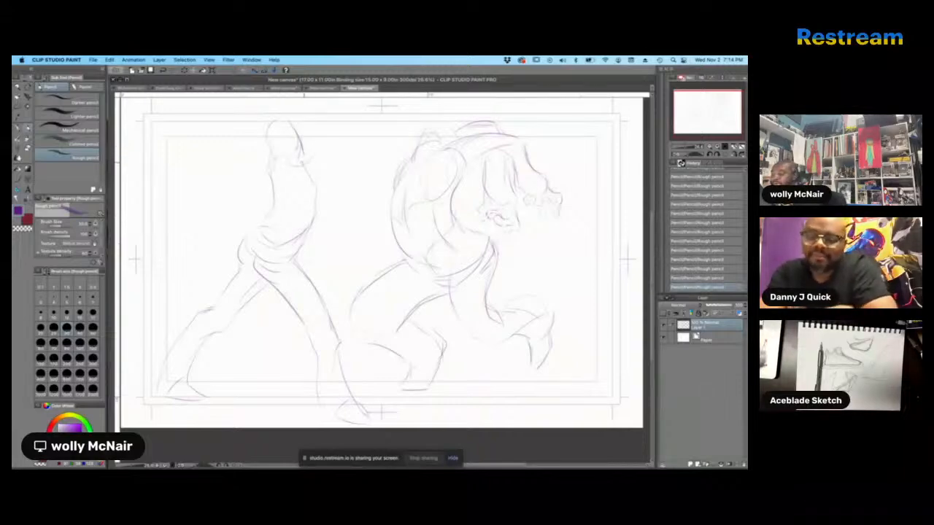
mouse_move(302, 138)
mouse_down()
mouse_move(312, 177)
mouse_move(335, 126)
mouse_move(313, 136)
mouse_move(358, 122)
mouse_up()
- Define the striding figure's shoulders and chest contour, and add the bent far arm
scroll(357, 124, up, 1)
scroll(357, 139, up, 3)
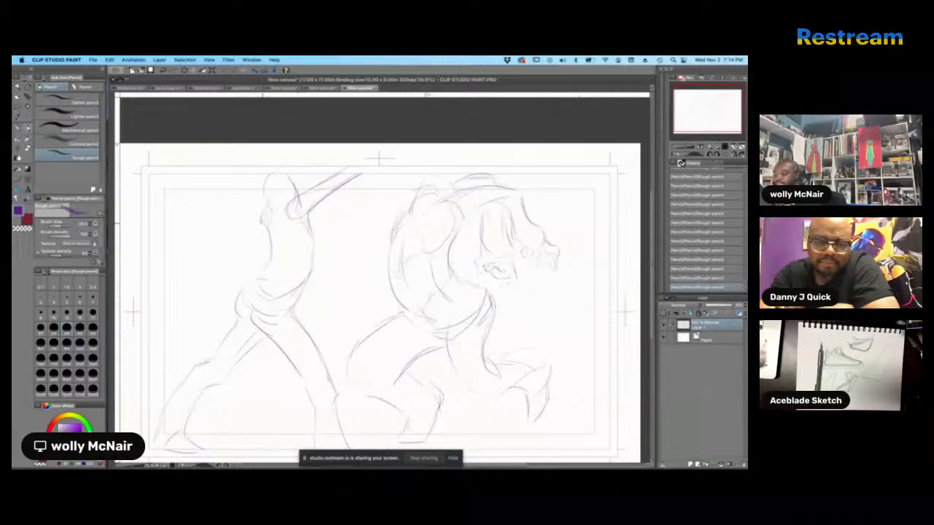
drag(265, 206, 260, 223)
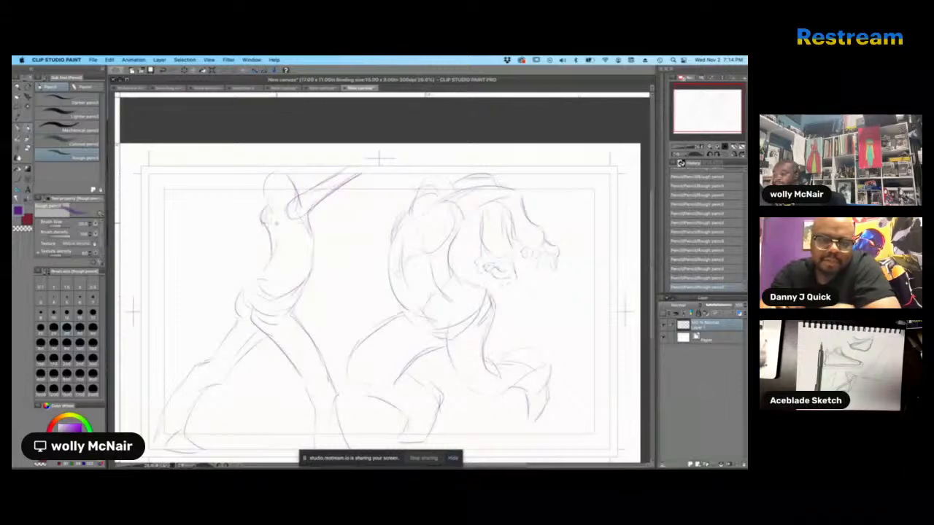
mouse_move(311, 218)
mouse_down()
mouse_move(313, 255)
mouse_move(280, 293)
mouse_move(259, 275)
mouse_move(274, 249)
mouse_up()
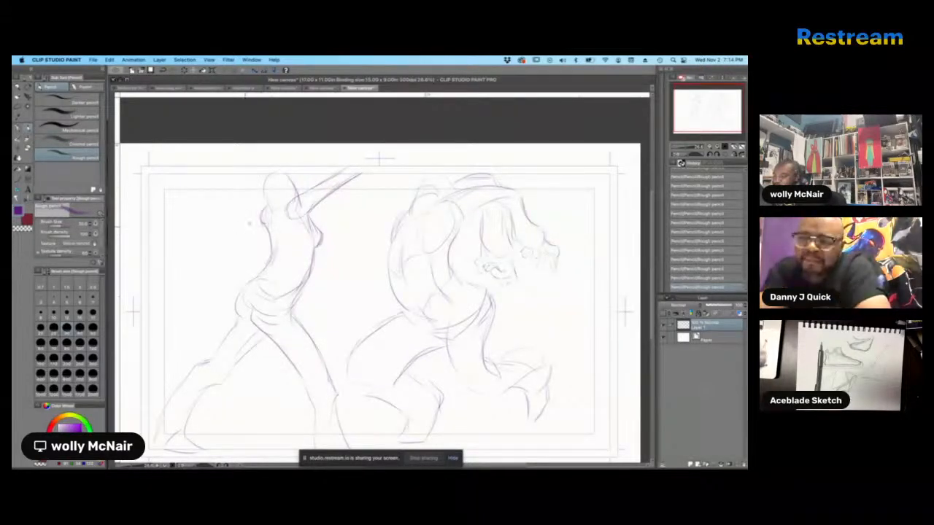
mouse_move(261, 216)
mouse_down()
mouse_move(237, 245)
mouse_move(267, 228)
mouse_move(268, 245)
mouse_up()
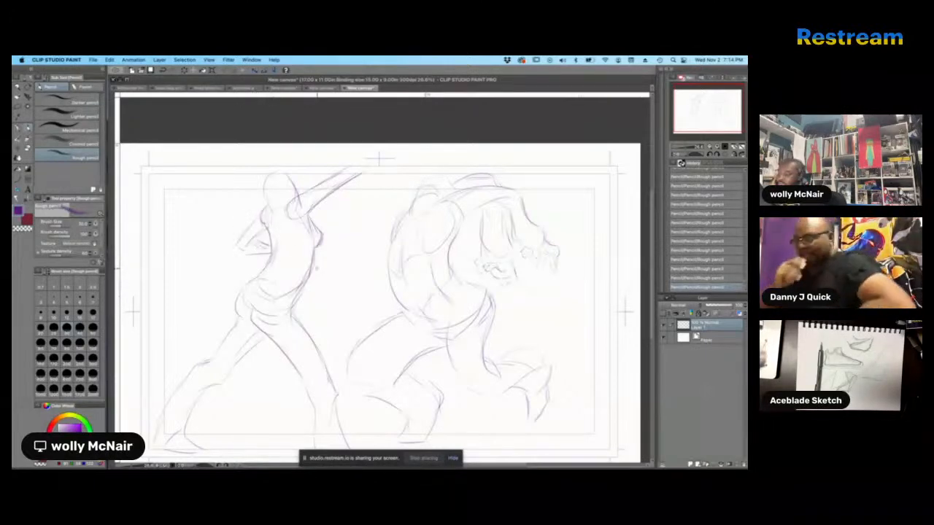
- Start a third figure beside the hulking creature, sketching its oval head and the upper torso outline
drag(704, 120, 703, 125)
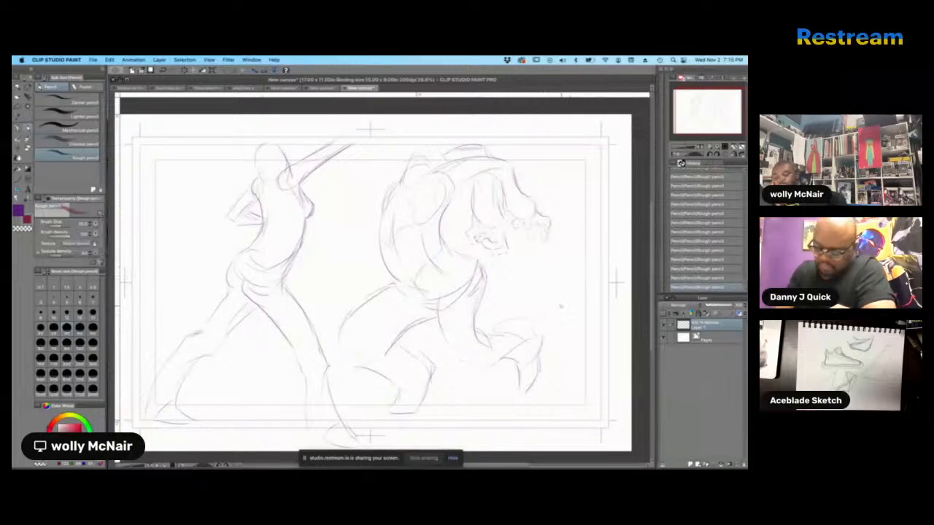
mouse_move(574, 252)
mouse_down()
mouse_move(583, 277)
mouse_move(558, 287)
mouse_up()
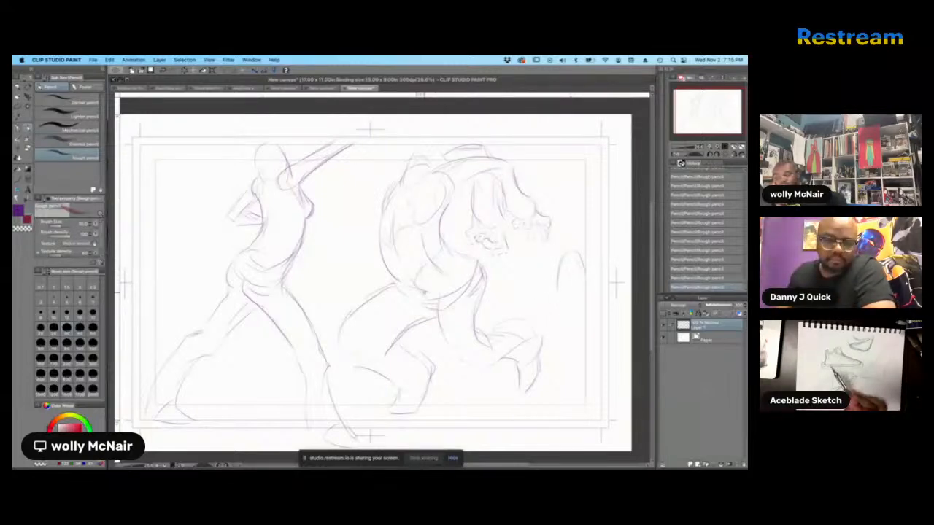
mouse_move(560, 291)
mouse_down()
mouse_move(582, 294)
mouse_move(587, 326)
mouse_up()
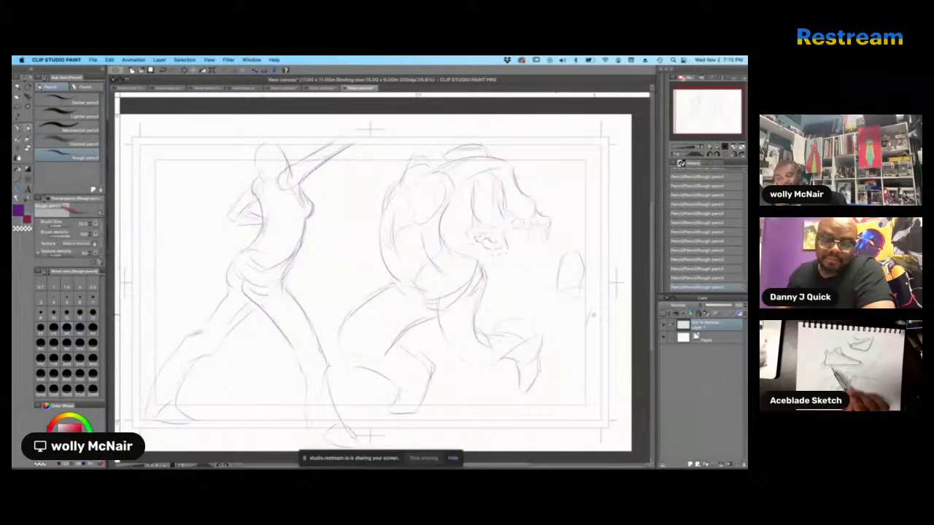
mouse_move(546, 298)
mouse_down()
mouse_move(539, 342)
mouse_move(554, 339)
mouse_up()
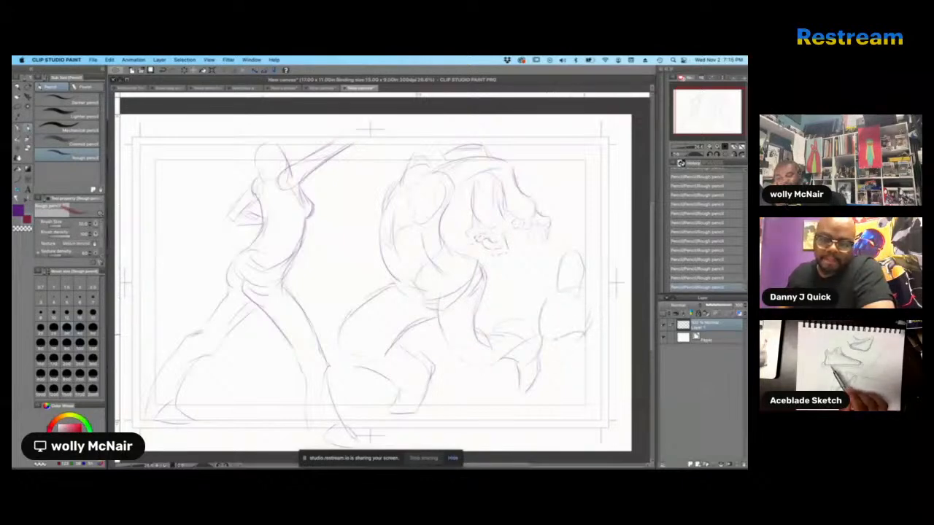
- Complete the third figure's torso, waist and hips, and reinforce its shoulder contours
drag(594, 304, 582, 337)
mouse_move(586, 290)
mouse_down()
mouse_move(595, 312)
mouse_move(583, 337)
mouse_move(564, 342)
mouse_move(558, 371)
mouse_up()
drag(581, 341, 572, 367)
mouse_move(576, 343)
mouse_down()
mouse_move(580, 378)
mouse_move(545, 387)
mouse_move(585, 389)
mouse_move(582, 400)
mouse_move(530, 407)
mouse_move(523, 426)
mouse_move(581, 413)
mouse_move(591, 398)
mouse_move(559, 426)
mouse_up()
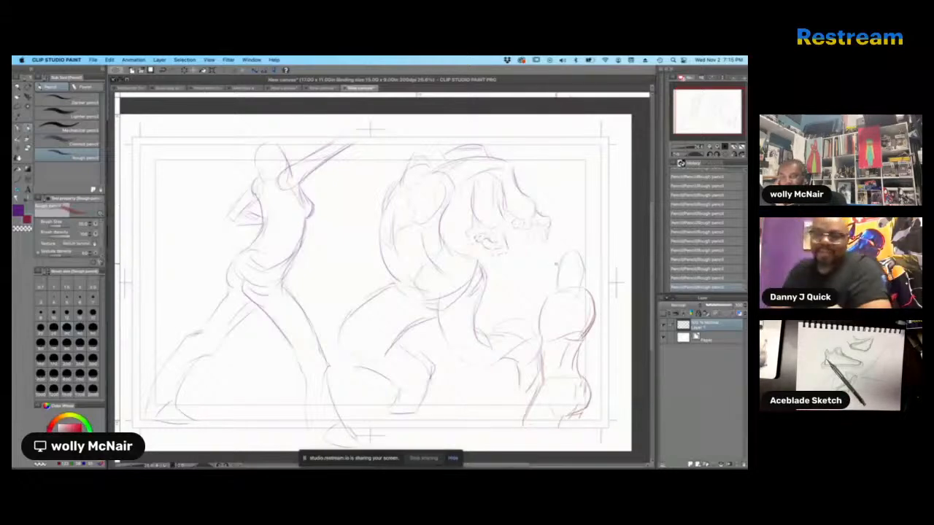
drag(566, 288, 541, 326)
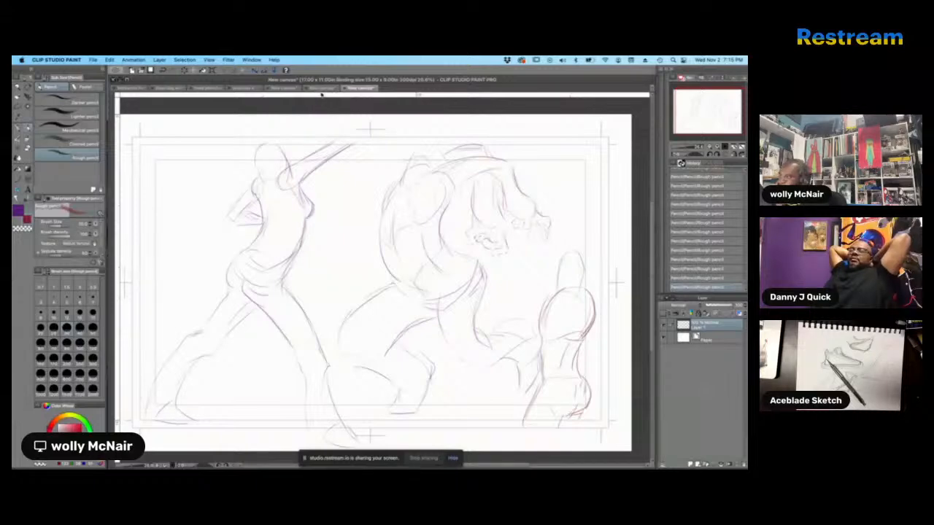
- Look through the other open sketch canvases and create a new 17 x 11 in canvas at 300 dpi
click(321, 87)
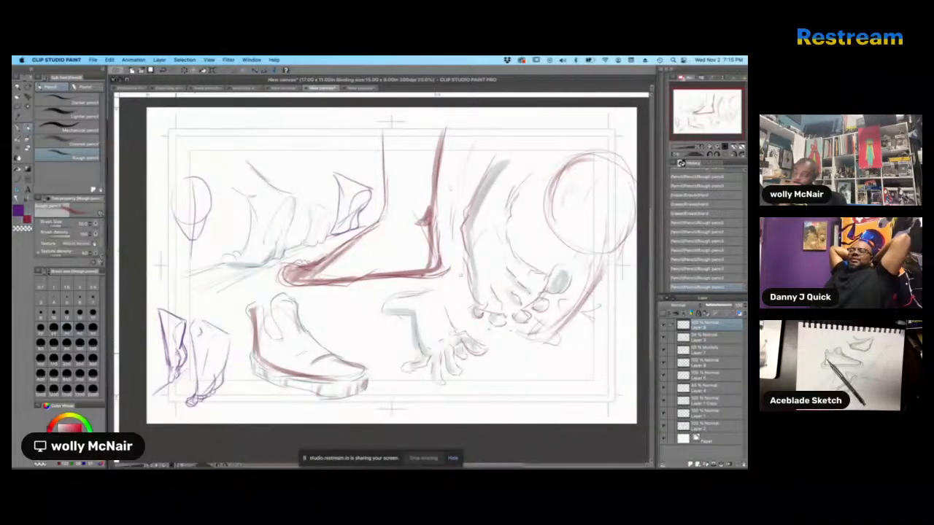
click(245, 88)
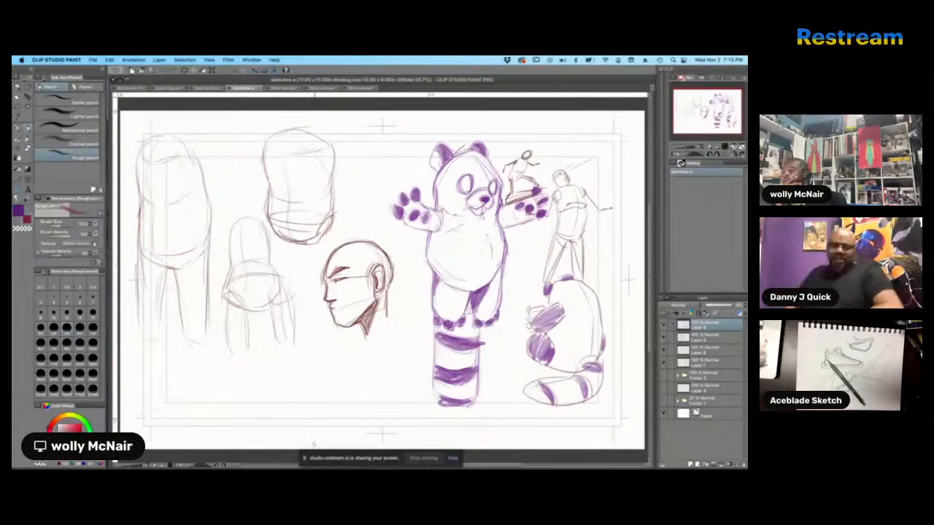
click(359, 88)
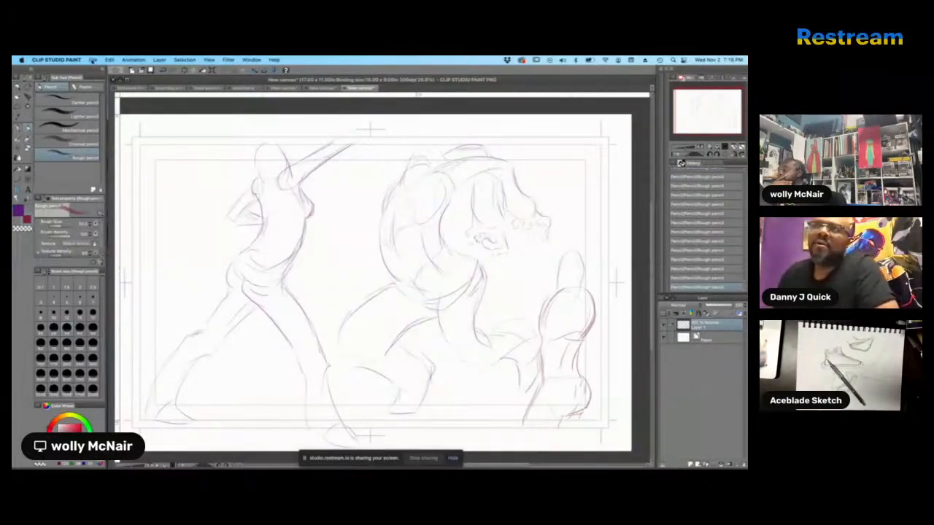
click(92, 60)
click(108, 72)
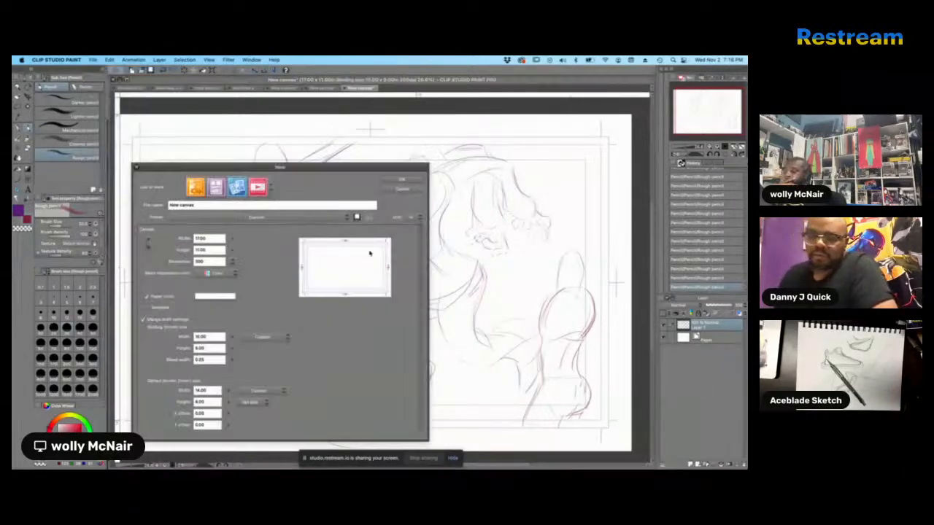
click(401, 179)
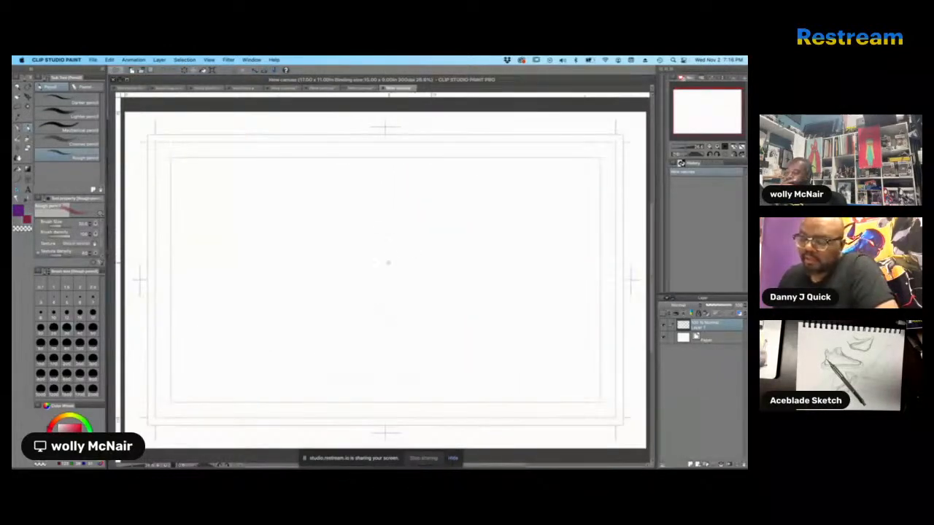
- Sketch a tall pear-shaped body outline, narrow at the head and wide at the base, in the canvas centre
mouse_move(412, 201)
mouse_down()
mouse_move(387, 251)
mouse_move(441, 215)
mouse_move(450, 276)
mouse_up()
mouse_move(389, 257)
mouse_down()
mouse_move(359, 315)
mouse_move(367, 342)
mouse_move(360, 307)
mouse_move(397, 349)
mouse_move(442, 343)
mouse_up()
mouse_move(449, 261)
mouse_down()
mouse_move(455, 292)
mouse_move(447, 237)
mouse_move(457, 304)
mouse_move(434, 348)
mouse_up()
mouse_move(417, 201)
mouse_down()
mouse_move(439, 212)
mouse_move(455, 271)
mouse_up()
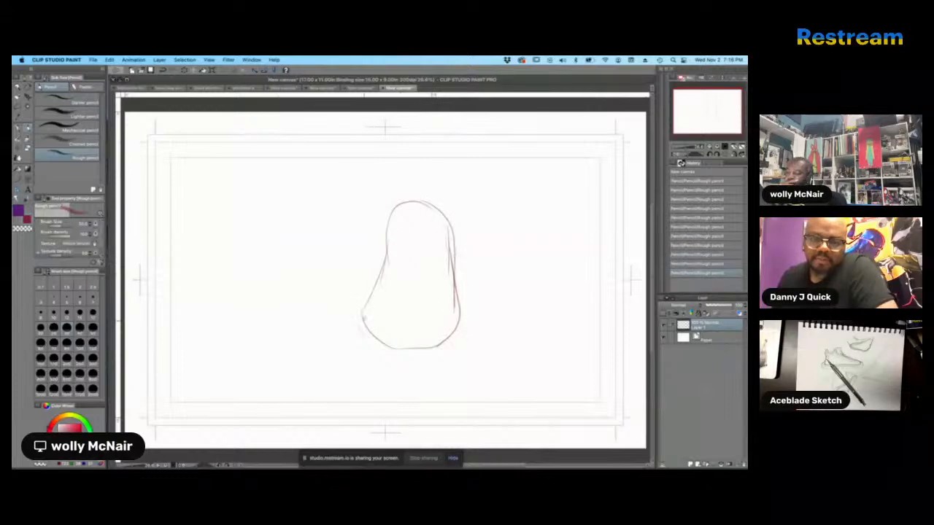
drag(373, 296, 362, 315)
- Sketch the two folded legs with small feet at the body's base and erase overlapping lines around the near thigh
mouse_move(363, 315)
mouse_down()
mouse_move(368, 334)
mouse_move(397, 282)
mouse_move(422, 313)
mouse_move(415, 353)
mouse_move(382, 356)
mouse_move(411, 358)
mouse_move(413, 377)
mouse_move(427, 359)
mouse_move(413, 376)
mouse_up()
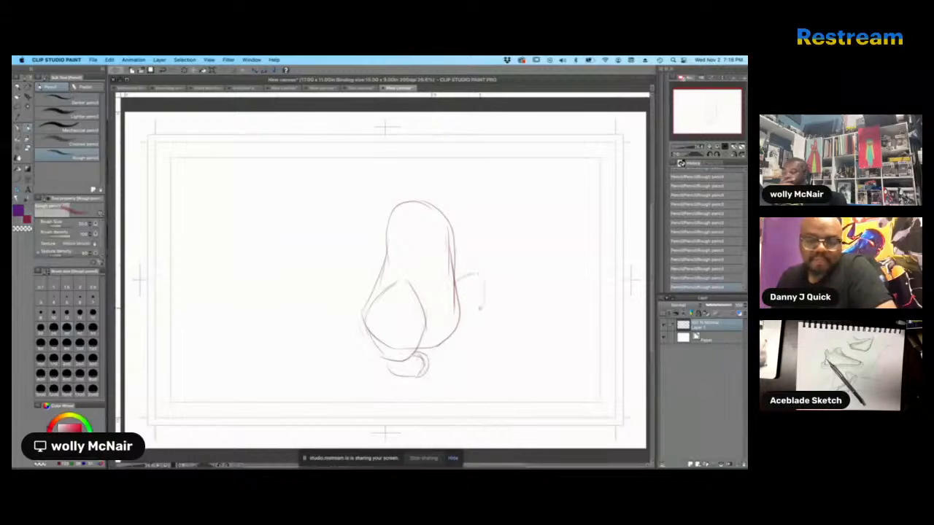
mouse_move(455, 278)
mouse_down()
mouse_move(480, 281)
mouse_move(434, 379)
mouse_move(446, 371)
mouse_move(429, 360)
mouse_up()
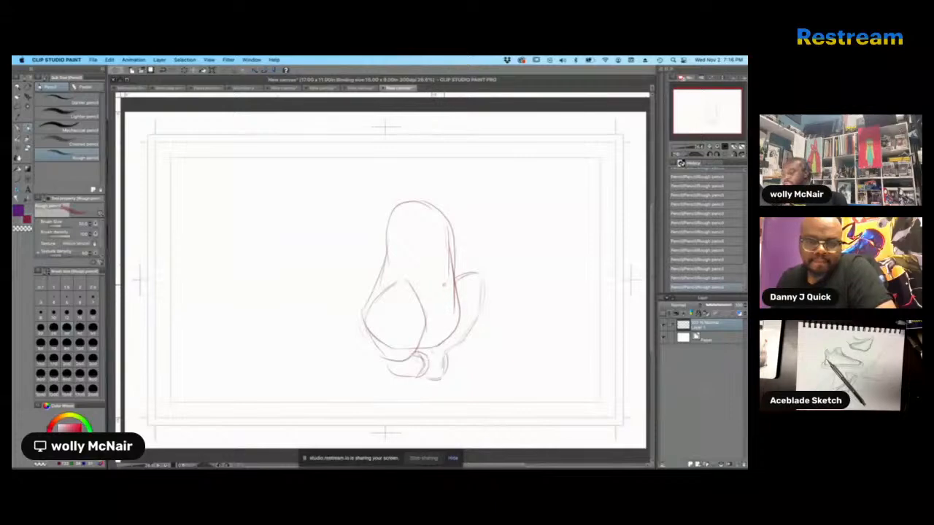
mouse_move(358, 299)
mouse_down()
mouse_move(377, 349)
mouse_move(365, 322)
mouse_move(380, 340)
mouse_move(411, 343)
mouse_move(371, 330)
mouse_up()
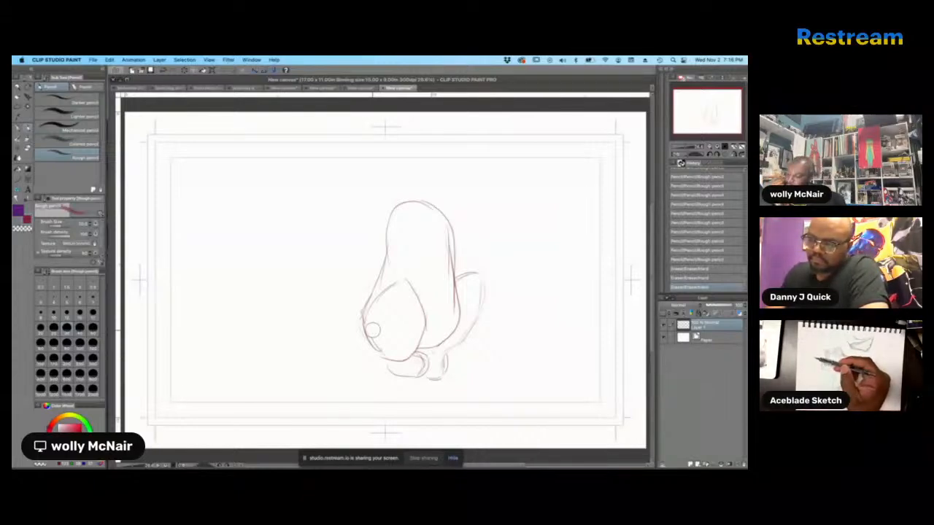
- Redraw the far leg, the feet and the top of the near thigh with firmer outlines
mouse_move(456, 279)
mouse_down()
mouse_move(480, 275)
mouse_move(484, 303)
mouse_up()
mouse_move(484, 295)
mouse_down()
mouse_move(447, 353)
mouse_move(444, 378)
mouse_move(429, 378)
mouse_move(429, 357)
mouse_move(427, 375)
mouse_move(417, 376)
mouse_up()
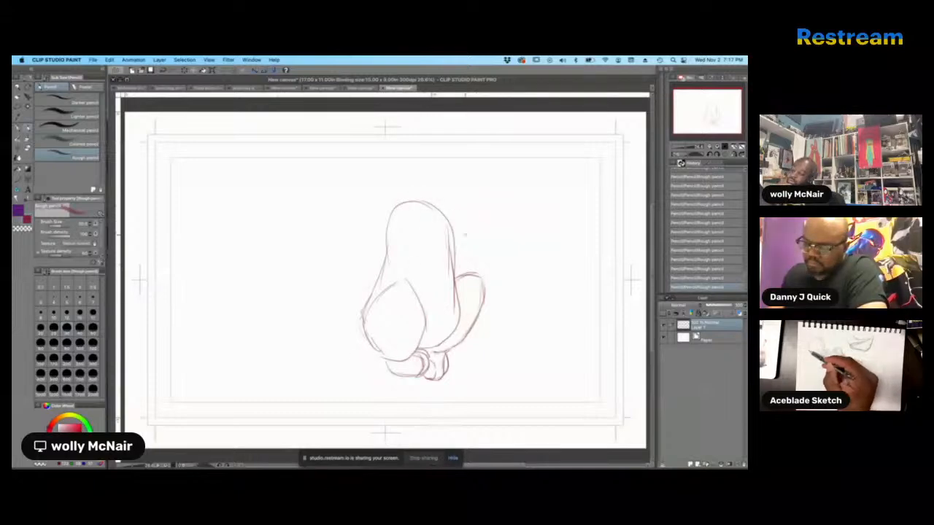
drag(396, 282, 419, 301)
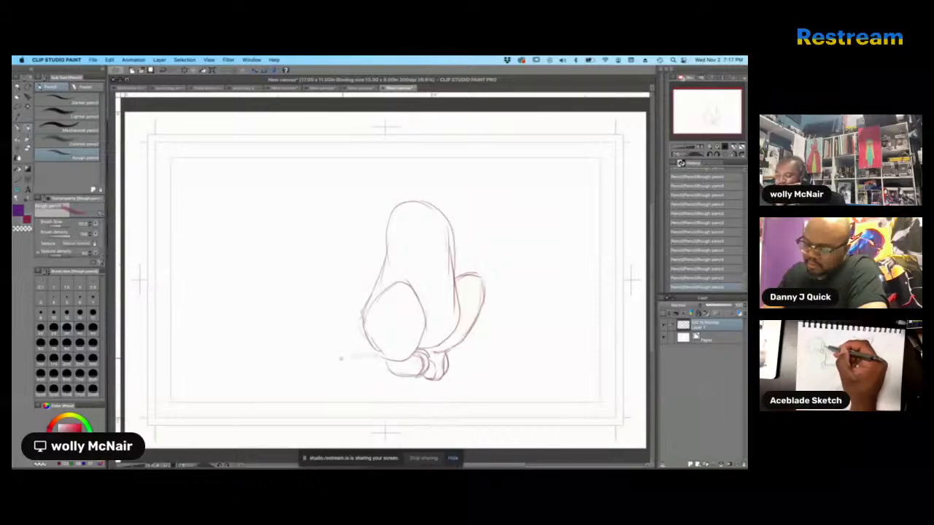
- Sketch a long tapering branch extending left from beneath the near leg
mouse_move(340, 358)
mouse_down()
mouse_move(269, 377)
mouse_move(300, 364)
mouse_move(228, 360)
mouse_up()
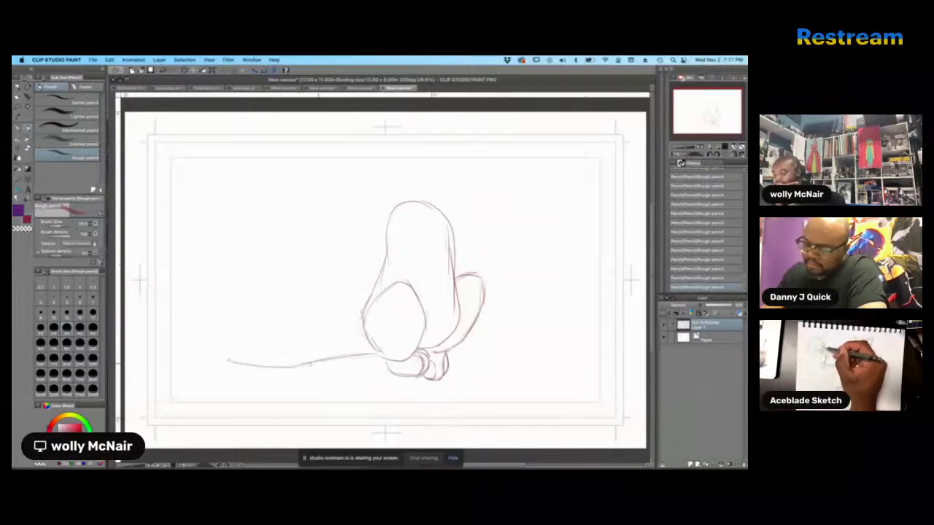
drag(317, 362, 378, 350)
drag(294, 371, 383, 356)
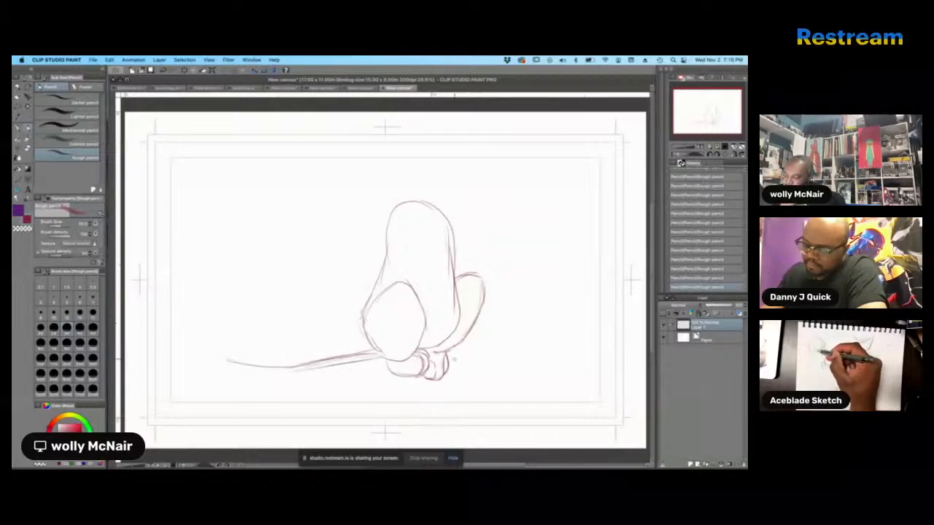
- Continue the branch to the right of the feet, building up its upper and lower edges with repeated strokes
drag(456, 349, 563, 331)
drag(462, 343, 581, 330)
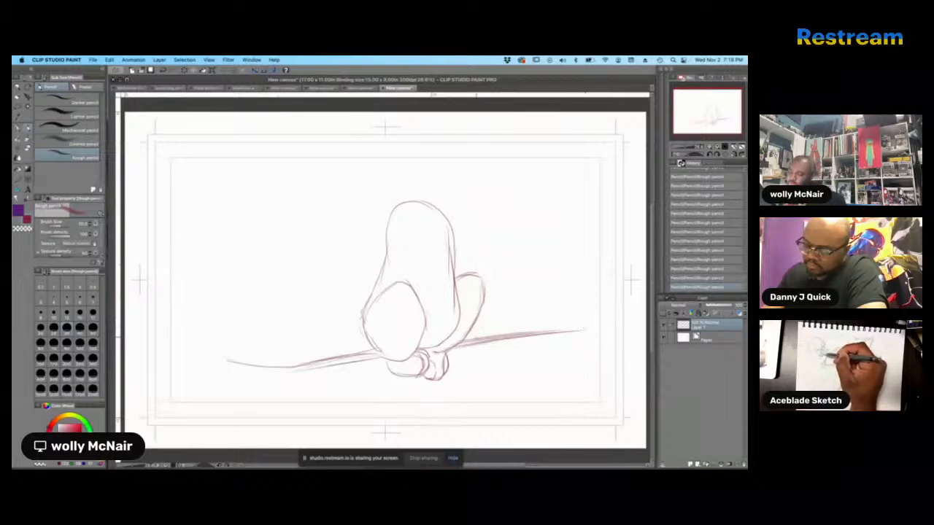
drag(448, 350, 563, 333)
drag(465, 347, 584, 333)
drag(459, 344, 596, 322)
drag(497, 338, 591, 326)
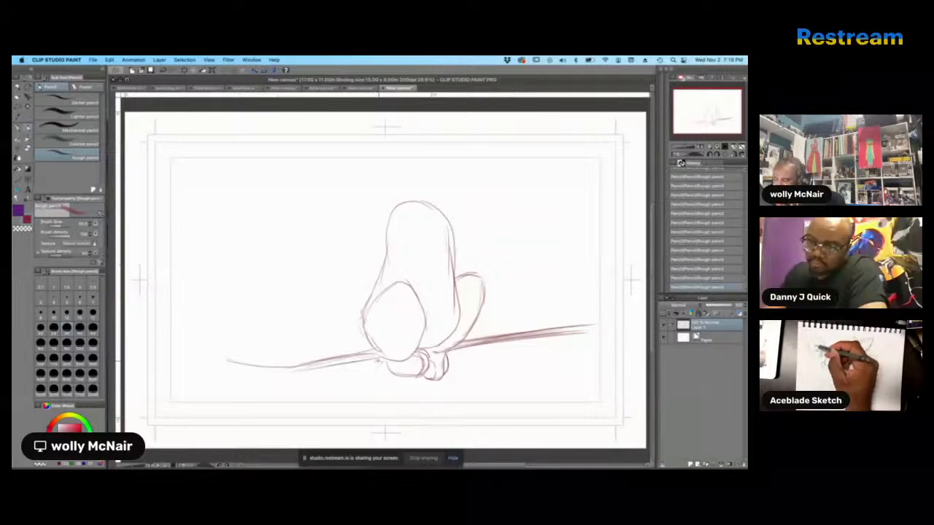
- Add a twig descending from the branch with a leaf at its end, and a second leaf hanging below the feet
mouse_move(383, 367)
mouse_down()
mouse_move(331, 407)
mouse_move(370, 385)
mouse_up()
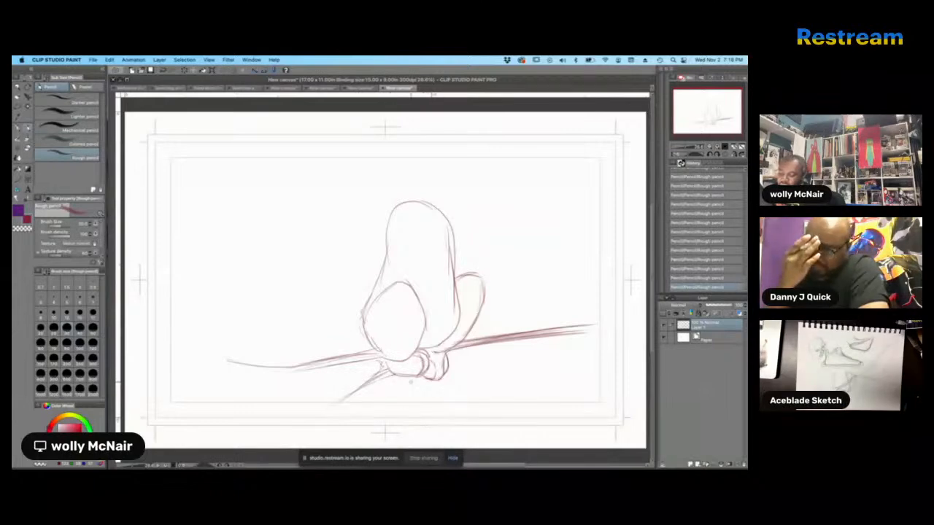
mouse_move(396, 391)
mouse_down()
mouse_move(389, 421)
mouse_move(407, 418)
mouse_move(402, 397)
mouse_up()
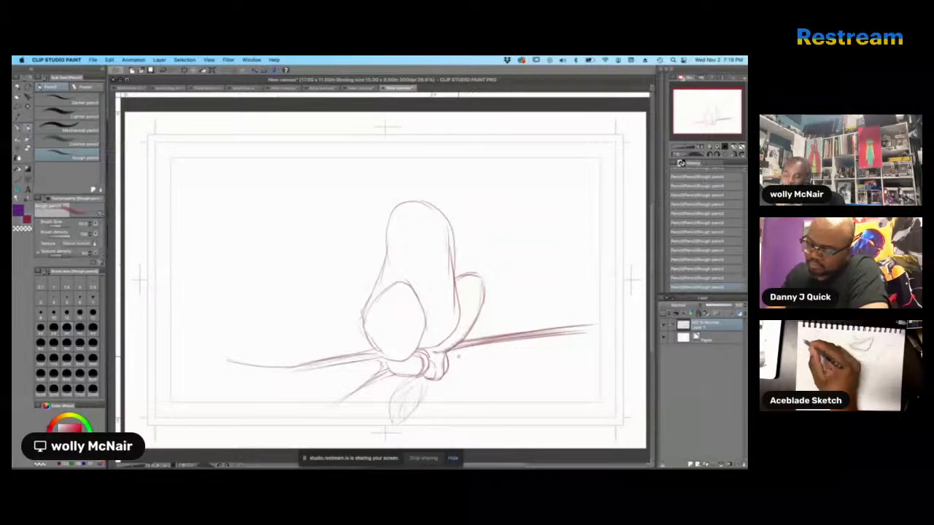
drag(511, 338, 588, 336)
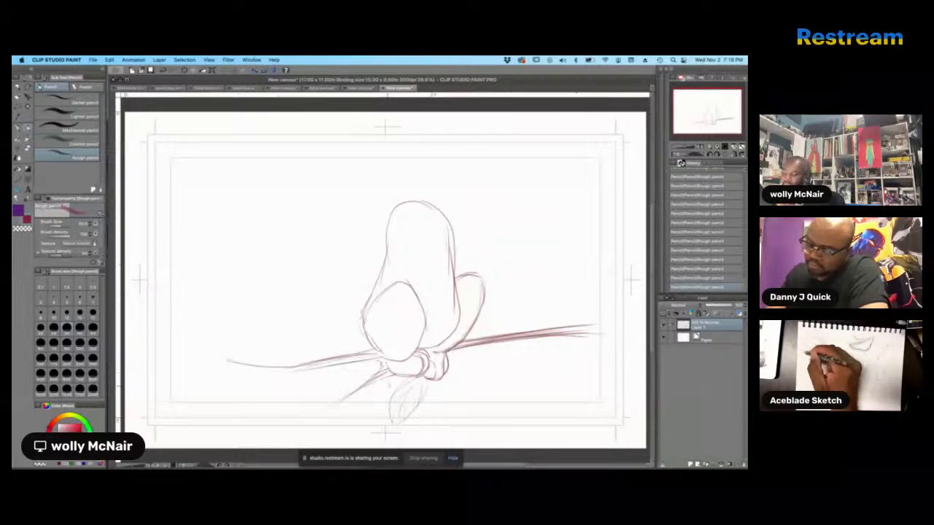
drag(330, 409, 267, 441)
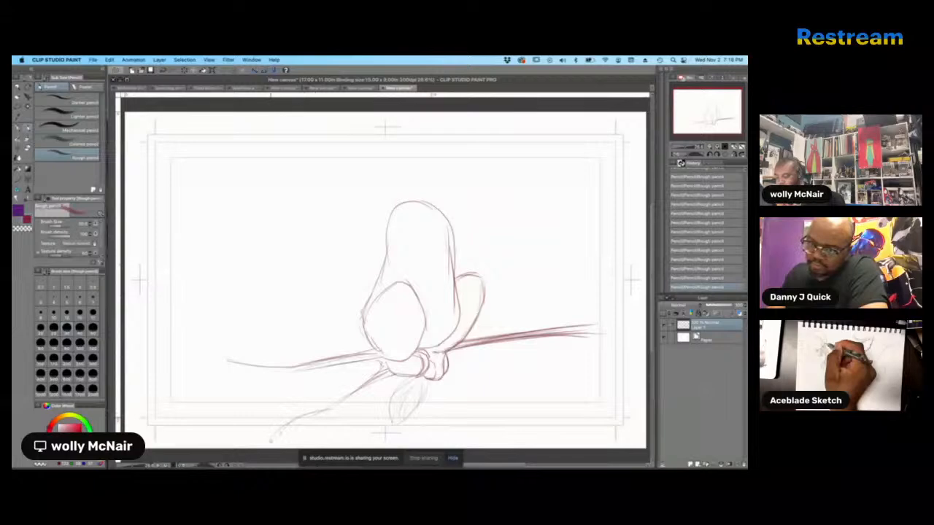
mouse_move(334, 409)
mouse_down()
mouse_move(272, 439)
mouse_move(287, 426)
mouse_up()
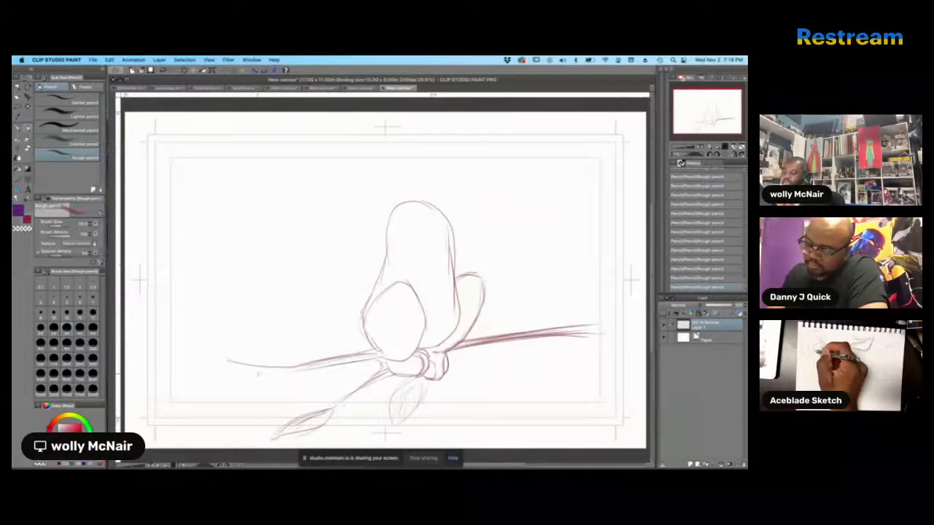
- Refine the tip of the left branch and touch up the body's right contour above the far leg
drag(264, 366, 294, 370)
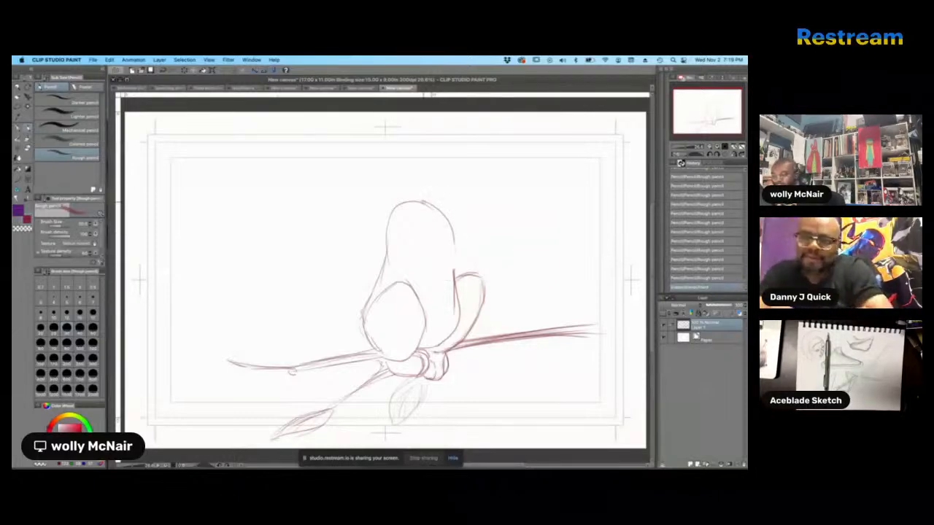
mouse_move(454, 271)
mouse_down()
mouse_move(453, 248)
mouse_move(454, 277)
mouse_up()
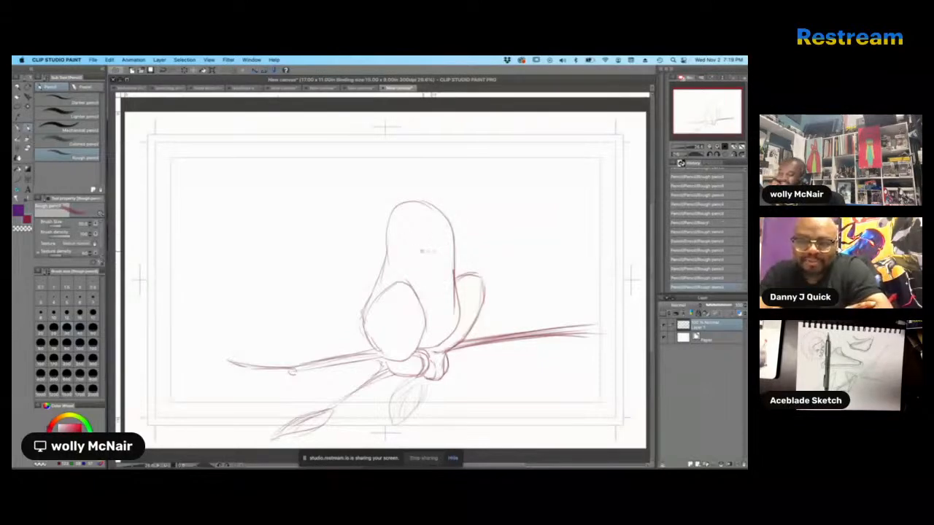
- Sketch the face near the head's right edge with scowling eyes, a rounded nose and a short muzzle below it
mouse_move(421, 252)
mouse_down()
mouse_move(453, 242)
mouse_move(418, 241)
mouse_move(439, 233)
mouse_move(424, 253)
mouse_move(432, 247)
mouse_move(450, 262)
mouse_up()
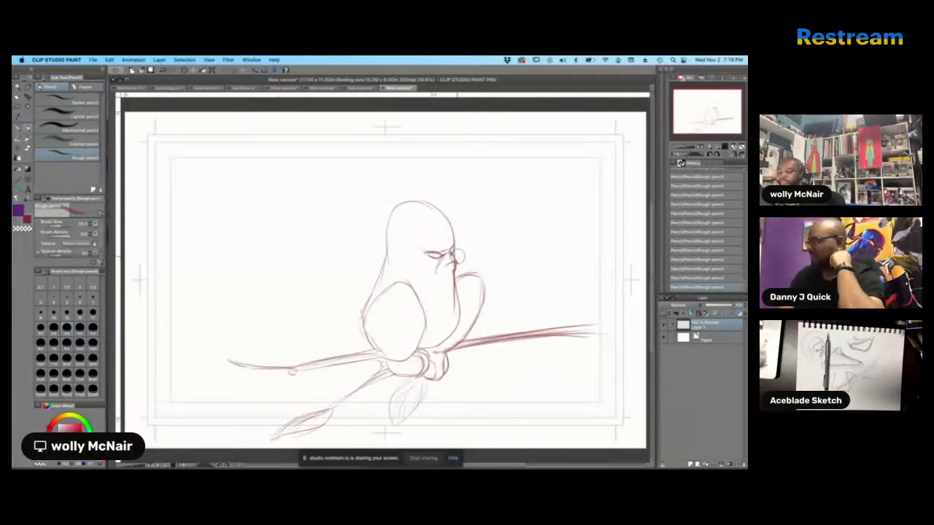
mouse_move(456, 264)
mouse_down()
mouse_move(449, 270)
mouse_move(456, 258)
mouse_up()
drag(451, 252, 457, 258)
drag(453, 254, 454, 263)
mouse_move(456, 258)
mouse_down()
mouse_move(446, 265)
mouse_move(455, 259)
mouse_up()
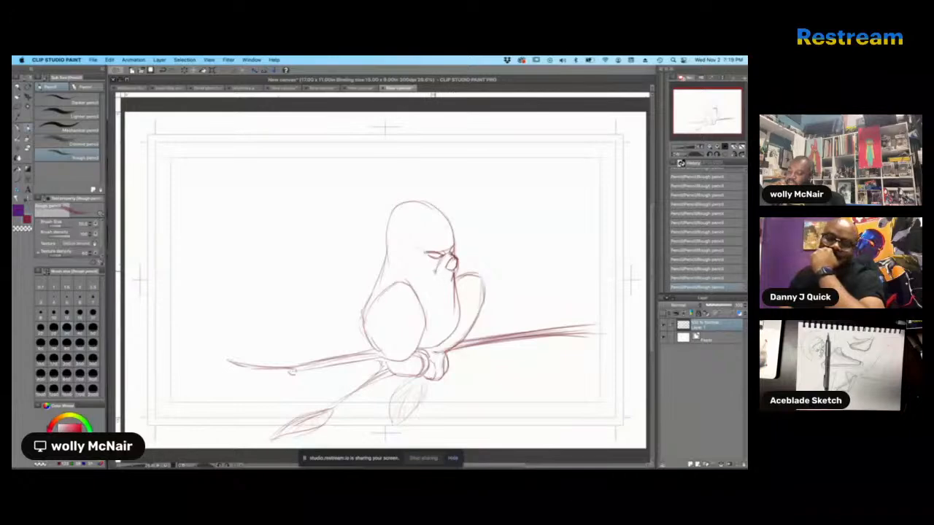
mouse_move(435, 272)
mouse_down()
mouse_move(438, 263)
mouse_move(443, 287)
mouse_move(457, 262)
mouse_up()
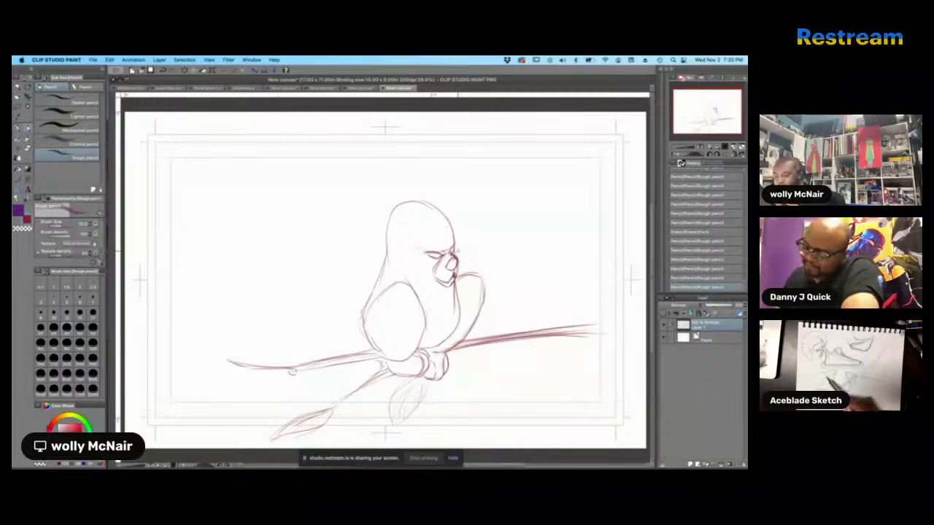
- Darken the character's nose with short overlapping pencil strokes
drag(455, 257, 452, 264)
drag(455, 259, 452, 267)
drag(456, 263, 451, 268)
drag(453, 262, 450, 269)
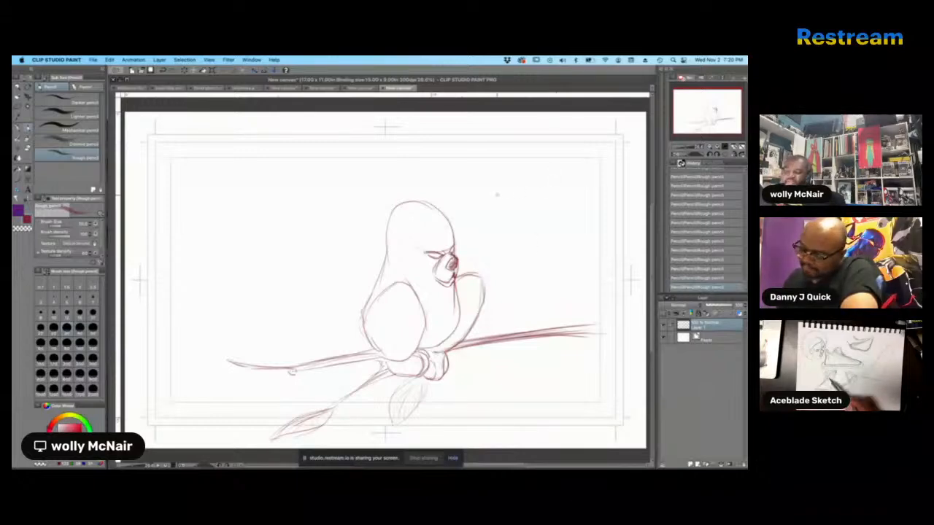
- Sketch a separate outstretched arm above right of the character, with a rounded shoulder, a tapering forearm and the beginnings of a hand
mouse_move(497, 194)
mouse_down()
mouse_move(592, 190)
mouse_move(578, 187)
mouse_up()
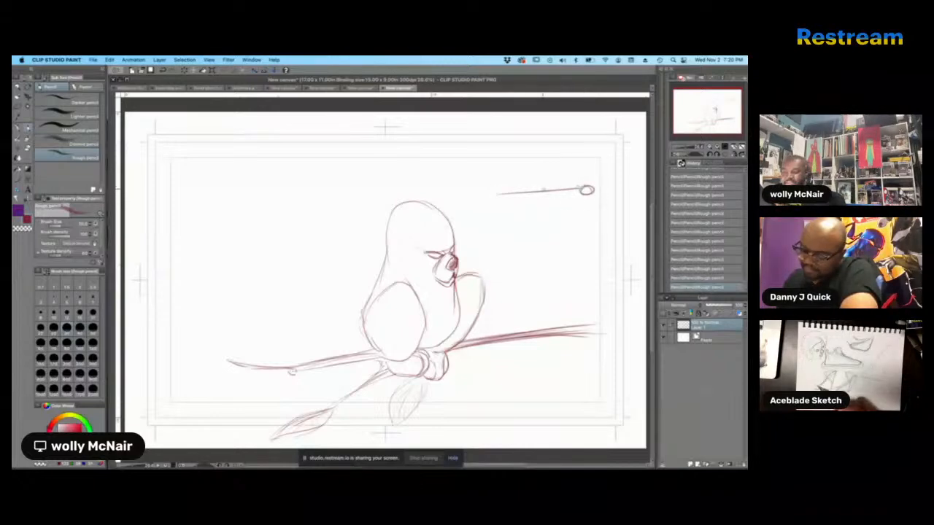
mouse_move(498, 192)
mouse_down()
mouse_move(539, 179)
mouse_move(576, 184)
mouse_move(489, 191)
mouse_move(530, 210)
mouse_move(583, 200)
mouse_up()
mouse_move(509, 212)
mouse_down()
mouse_move(577, 204)
mouse_move(596, 187)
mouse_move(577, 207)
mouse_up()
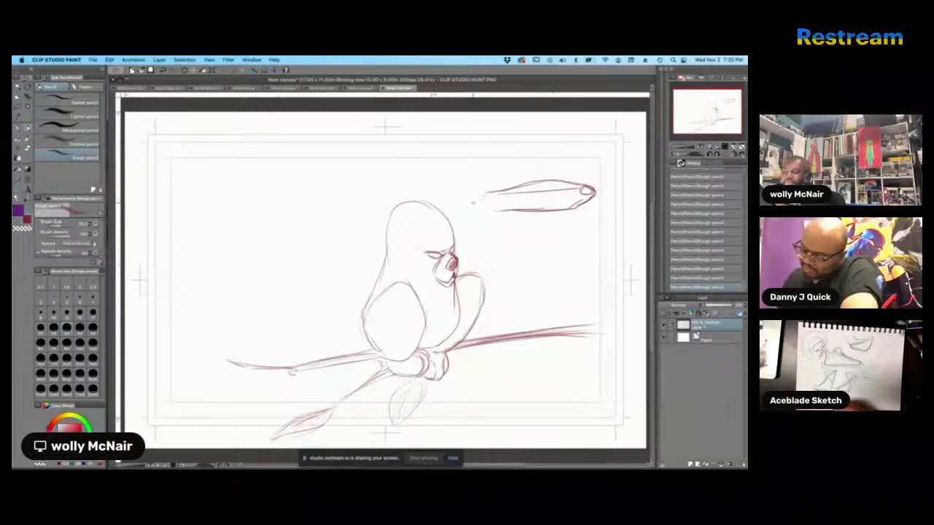
mouse_move(486, 195)
mouse_down()
mouse_move(478, 209)
mouse_move(491, 213)
mouse_up()
mouse_move(572, 183)
mouse_down()
mouse_move(602, 187)
mouse_move(575, 210)
mouse_up()
mouse_move(605, 187)
mouse_down()
mouse_move(606, 195)
mouse_move(580, 165)
mouse_move(613, 175)
mouse_move(585, 183)
mouse_move(614, 185)
mouse_move(604, 203)
mouse_up()
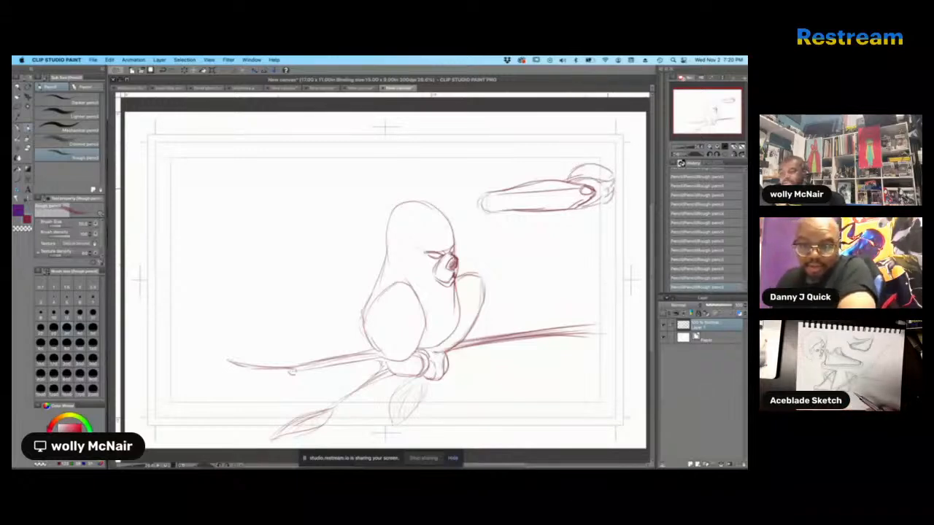
mouse_move(482, 193)
mouse_down()
mouse_move(454, 197)
mouse_move(453, 216)
mouse_move(503, 214)
mouse_move(488, 235)
mouse_up()
drag(500, 224, 490, 236)
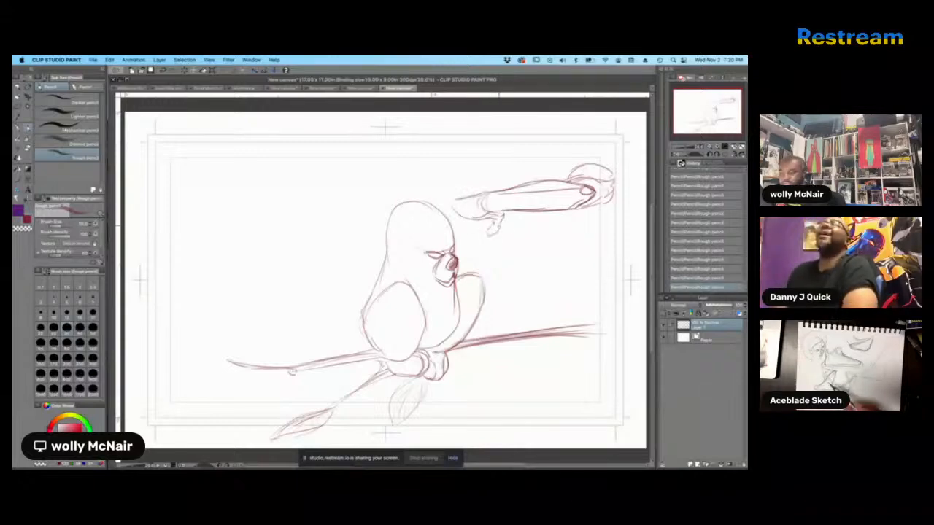
- Lasso the arm sketch, cut and paste it onto its own layer, and shift it slightly upward
key(e)
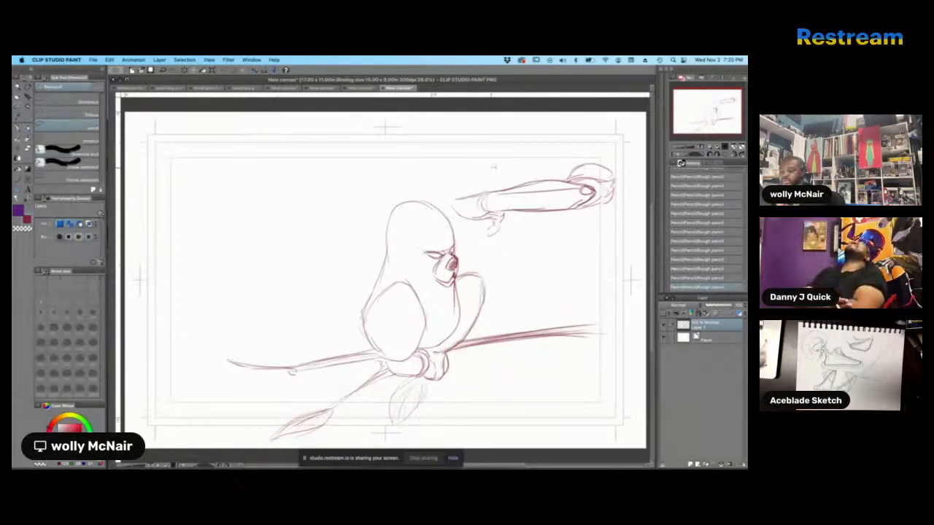
mouse_move(493, 167)
mouse_down()
mouse_move(455, 219)
mouse_move(629, 194)
mouse_move(474, 166)
mouse_up()
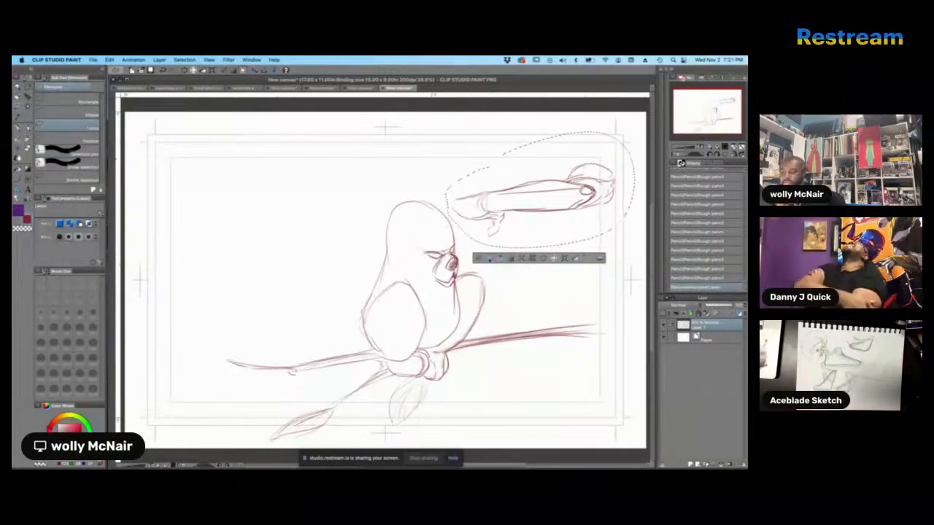
click(544, 260)
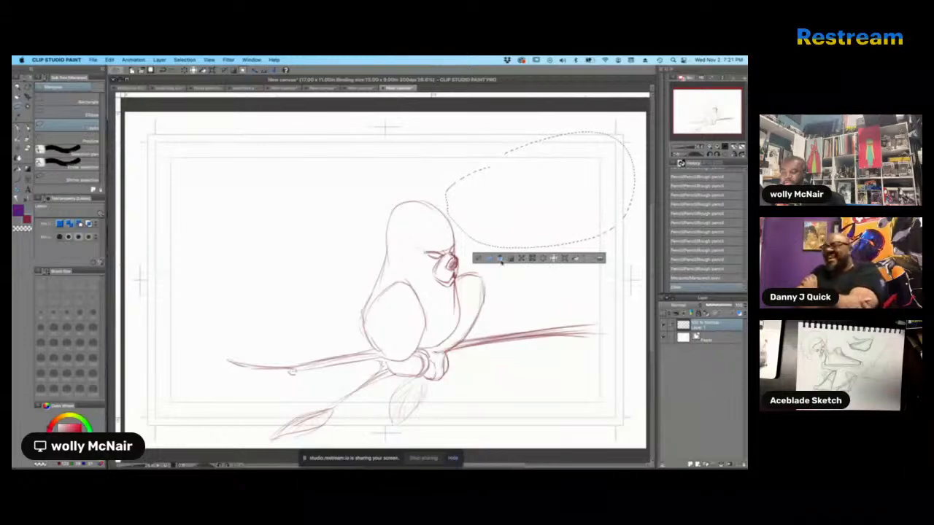
key(super+v)
click(477, 259)
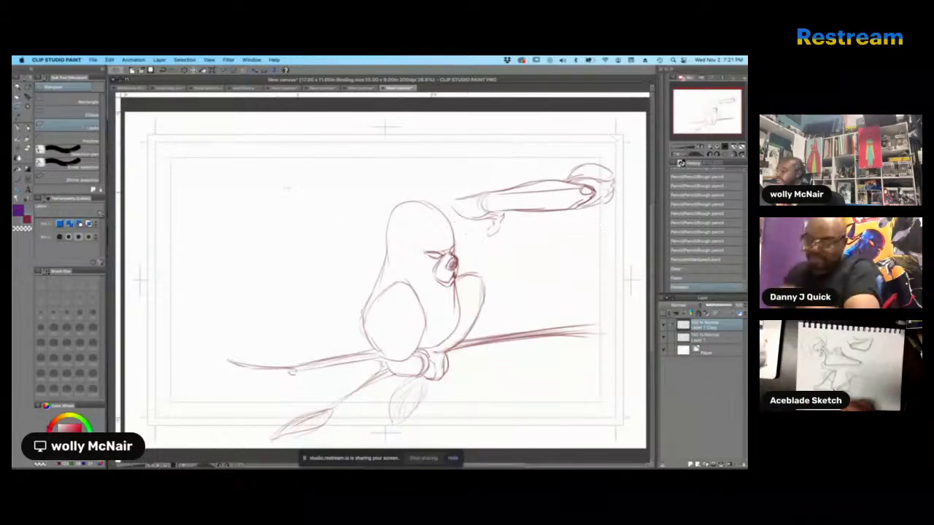
key(k)
drag(544, 199, 537, 181)
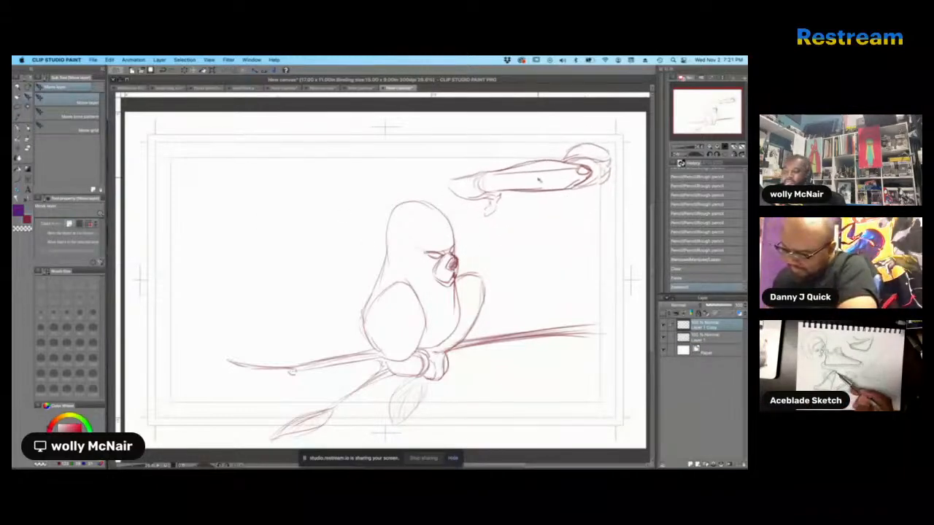
- Complete the hand with long pencil fingers reaching left from the wrist
key(p)
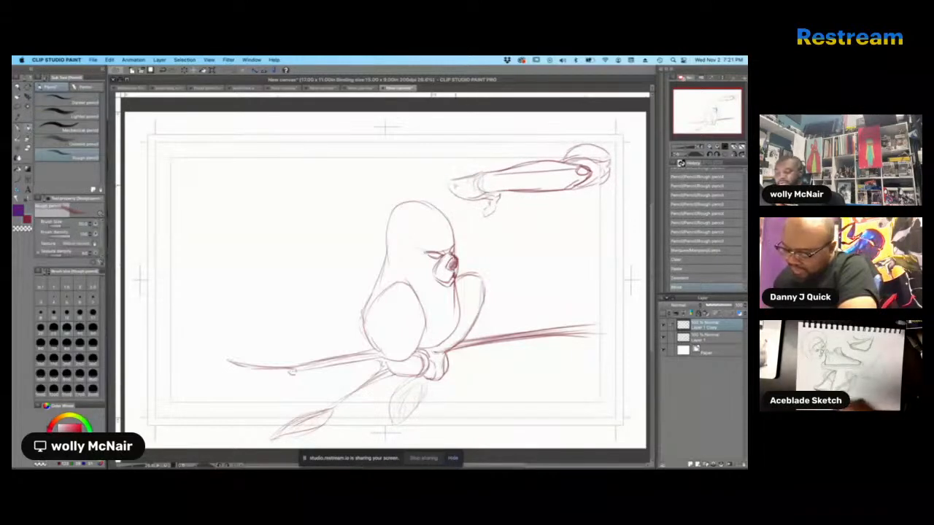
drag(454, 181, 408, 194)
drag(410, 195, 439, 192)
mouse_move(436, 193)
mouse_down()
mouse_move(463, 200)
mouse_move(453, 212)
mouse_move(464, 216)
mouse_up()
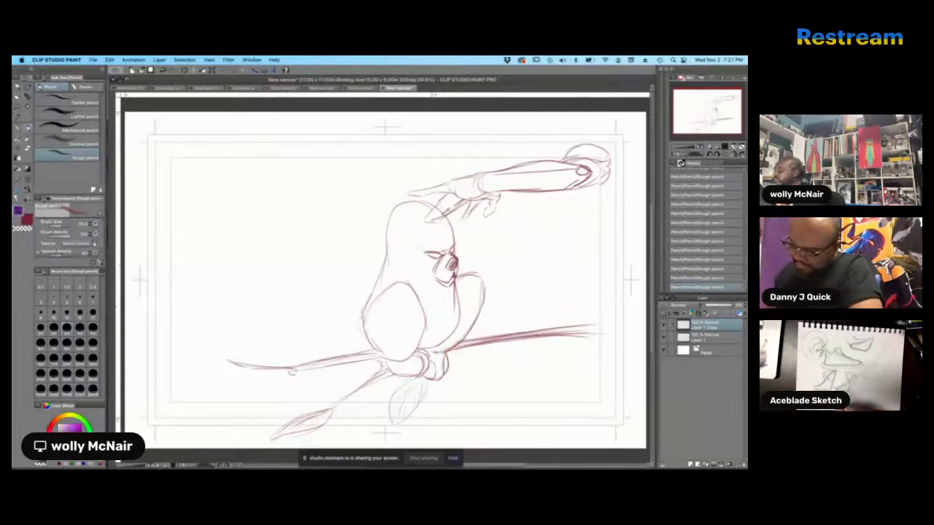
- Move the arm sketch to the empty area at the canvas's upper left
key(e)
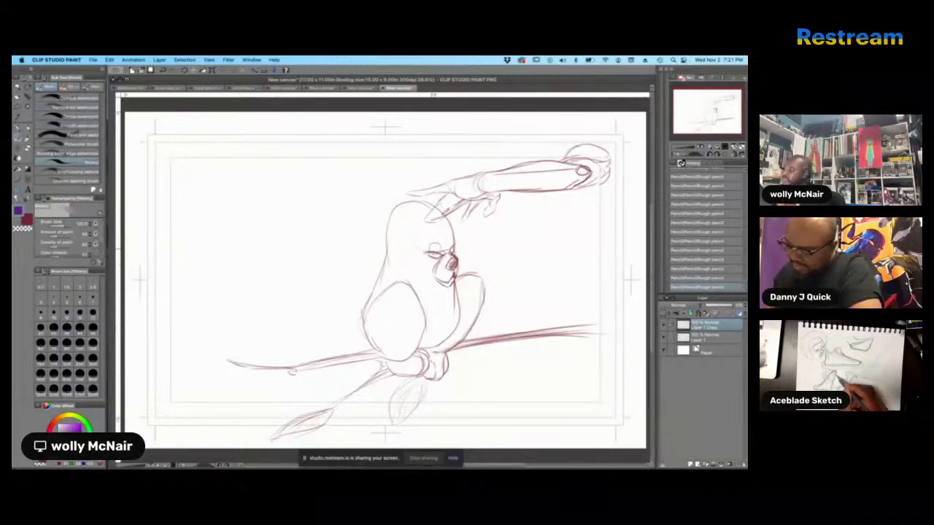
key(k)
mouse_move(534, 183)
mouse_down()
mouse_move(276, 198)
mouse_move(267, 191)
mouse_up()
key(p)
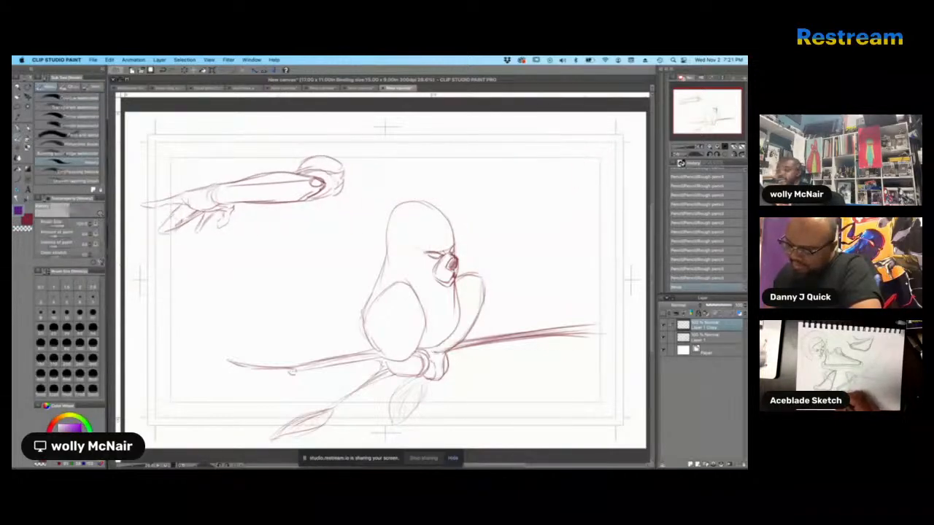
- Add a reduced-opacity layer beneath the arm linework and shade the hand, forearm and shoulder with the purple Watery brush
click(705, 337)
click(688, 462)
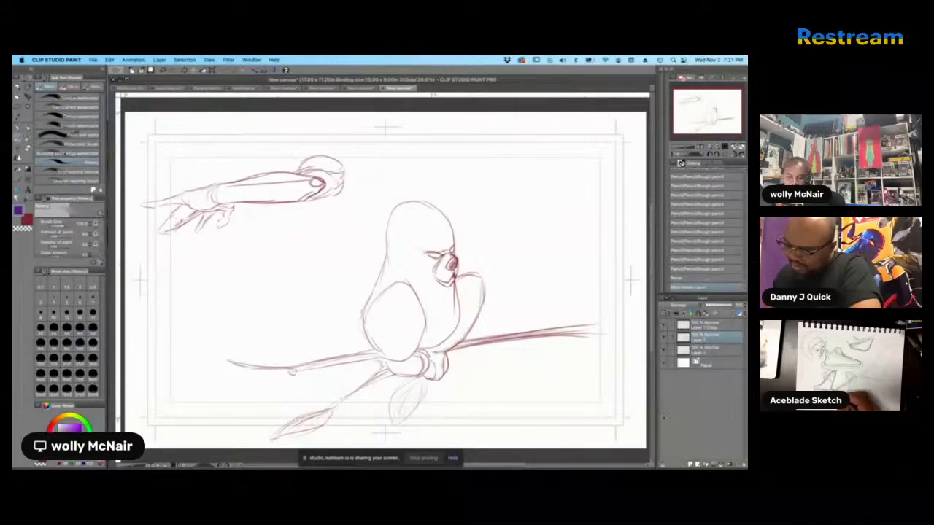
drag(725, 307, 714, 307)
mouse_move(176, 224)
mouse_down()
mouse_move(188, 212)
mouse_move(176, 225)
mouse_up()
mouse_move(194, 205)
mouse_down()
mouse_move(182, 219)
mouse_move(200, 196)
mouse_move(213, 203)
mouse_move(317, 188)
mouse_up()
mouse_move(263, 201)
mouse_down()
mouse_move(315, 191)
mouse_move(332, 175)
mouse_move(332, 194)
mouse_move(340, 161)
mouse_move(341, 194)
mouse_up()
mouse_move(213, 207)
mouse_down()
mouse_move(196, 228)
mouse_move(218, 229)
mouse_move(191, 204)
mouse_up()
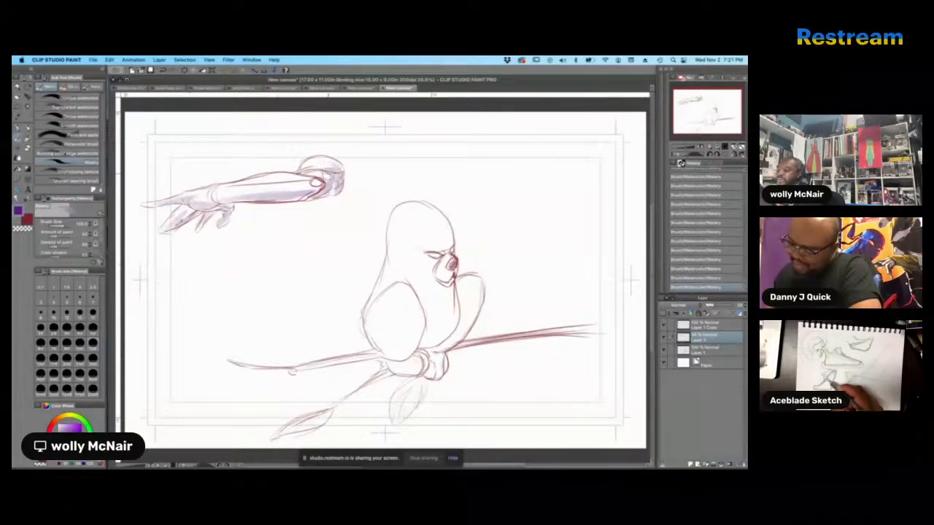
mouse_move(321, 172)
mouse_down()
mouse_move(303, 174)
mouse_move(340, 159)
mouse_up()
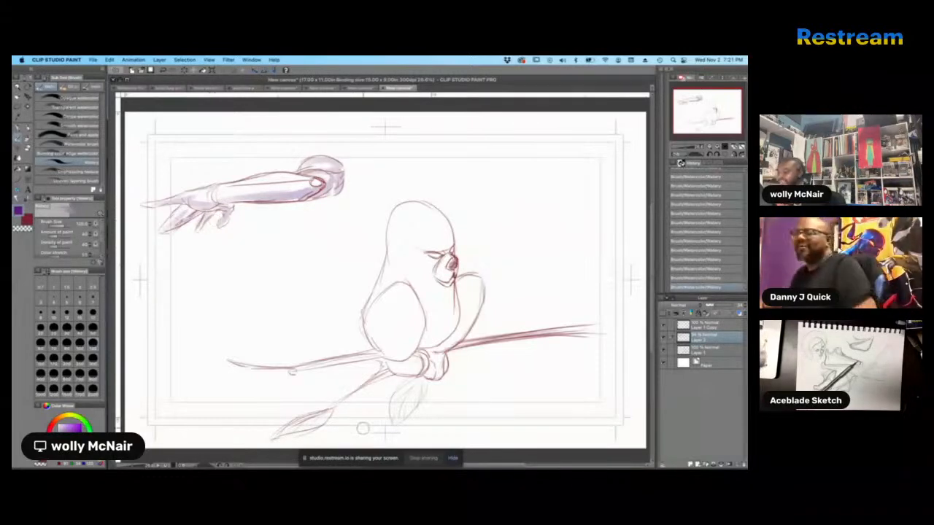
- Return to the character's sketch on Layer 1 and pencil a curve behind the near leg
click(712, 326)
click(701, 352)
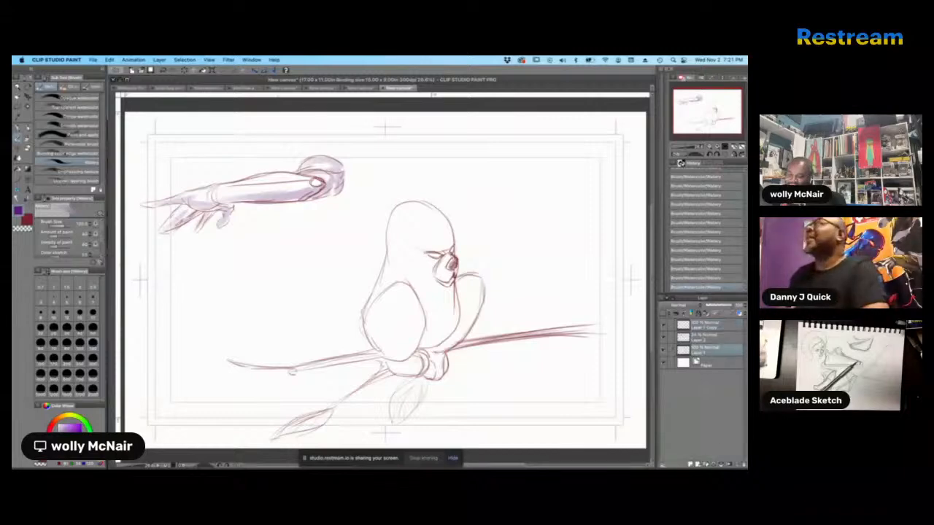
click(663, 350)
click(663, 350)
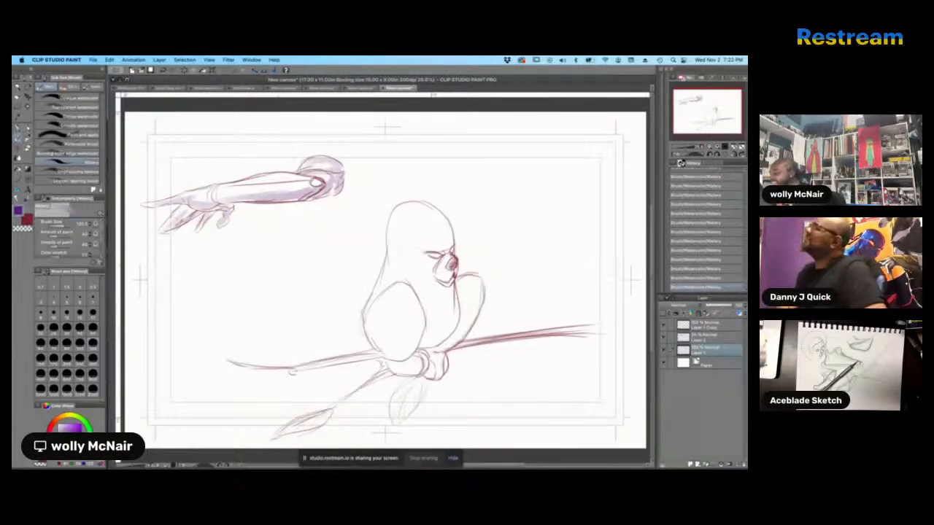
key(p)
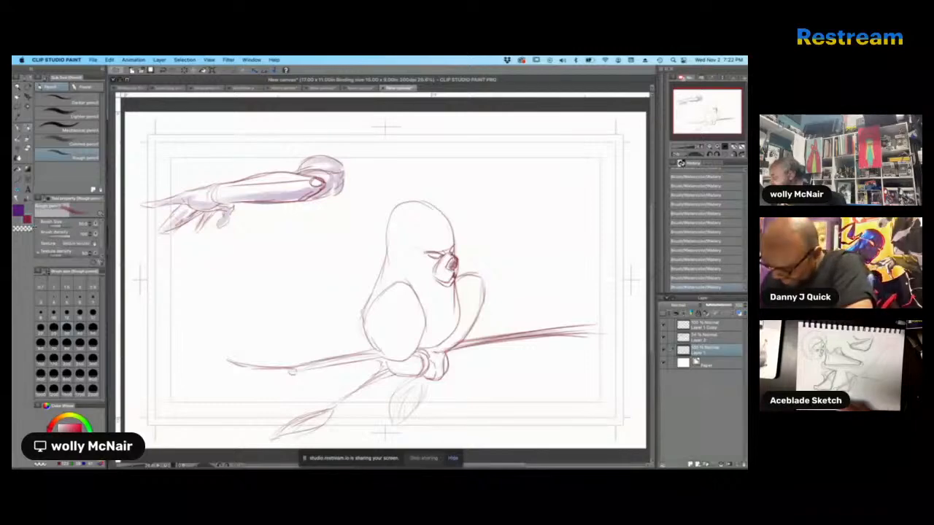
drag(357, 320, 355, 351)
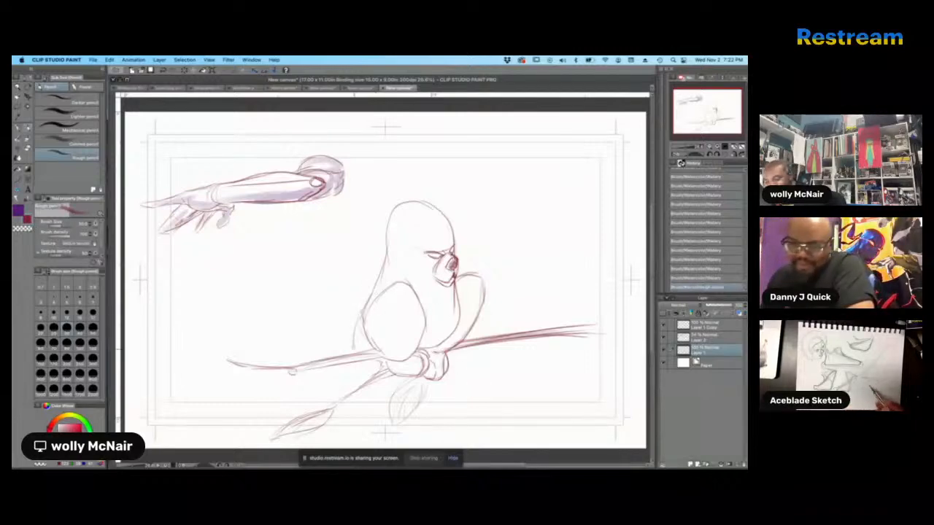
- Sketch a thick tail sweeping right beneath the branch, and add two round ears on the head
drag(413, 423, 514, 431)
mouse_move(446, 385)
mouse_down()
mouse_move(525, 401)
mouse_move(501, 387)
mouse_move(532, 381)
mouse_move(538, 420)
mouse_move(499, 432)
mouse_up()
mouse_move(507, 386)
mouse_down()
mouse_move(558, 376)
mouse_move(548, 409)
mouse_move(499, 430)
mouse_up()
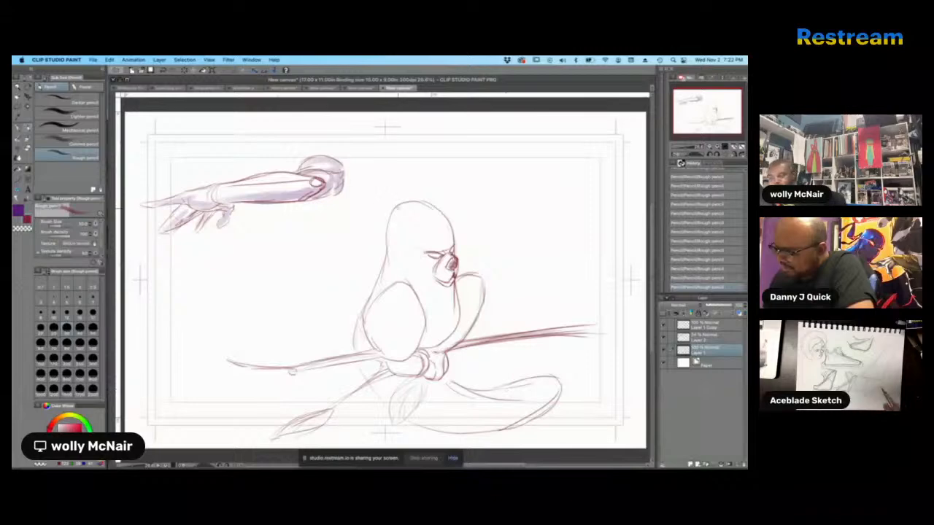
mouse_move(380, 215)
mouse_down()
mouse_move(401, 198)
mouse_move(390, 205)
mouse_up()
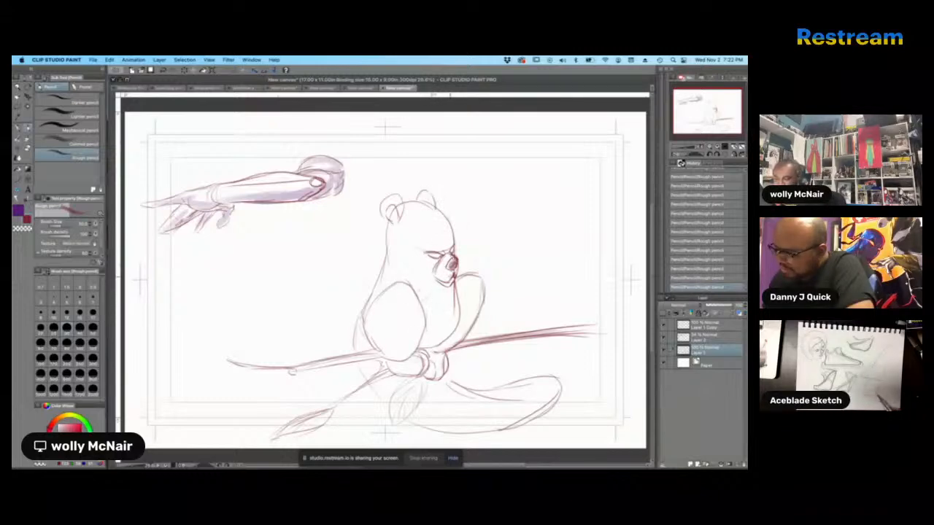
drag(431, 311, 450, 369)
drag(421, 338, 440, 367)
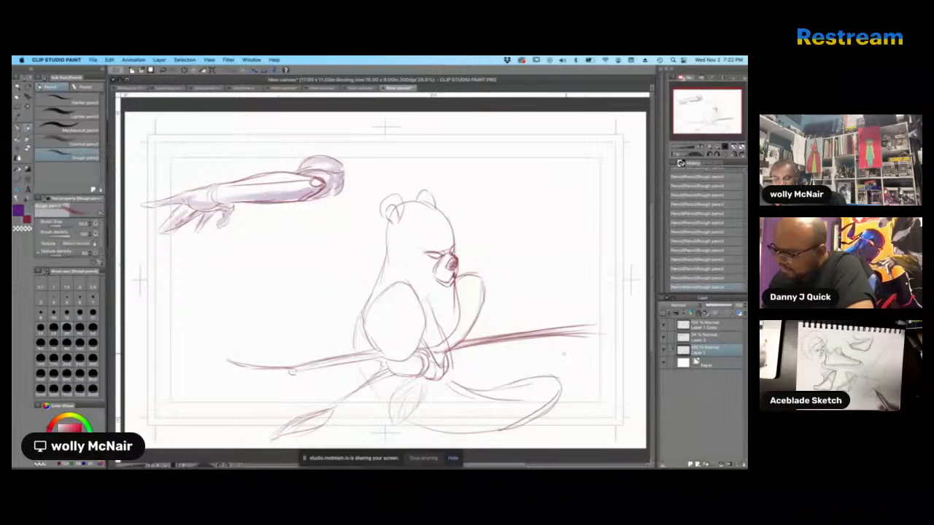
click(699, 263)
click(702, 250)
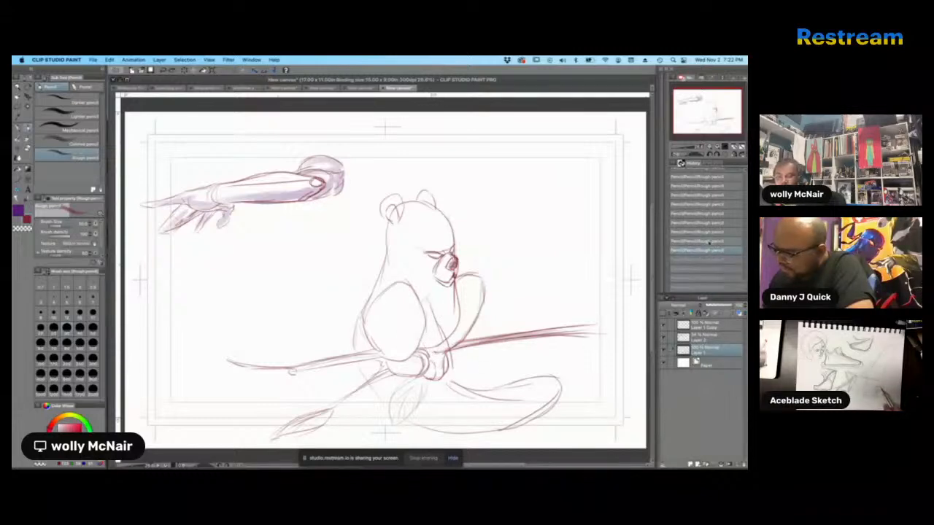
click(704, 242)
click(706, 232)
click(706, 223)
click(705, 217)
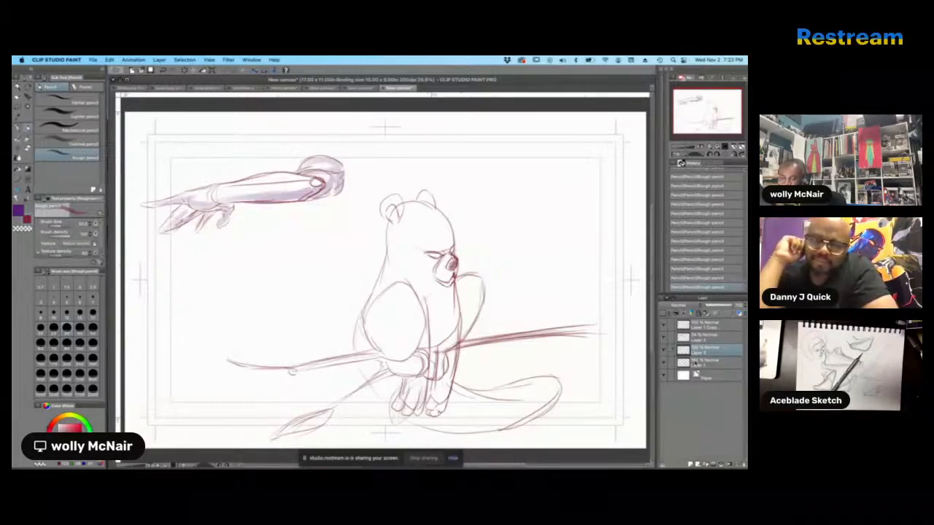
- Clean up the Layer 1 lines overlapping the front legs, and redraw the near foot and the underside of the near thigh
click(698, 365)
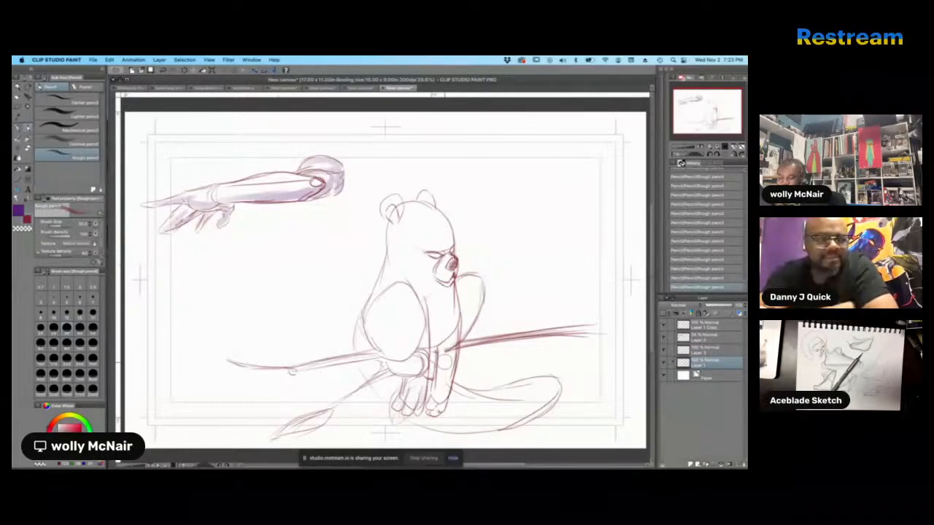
key(ctrl+z)
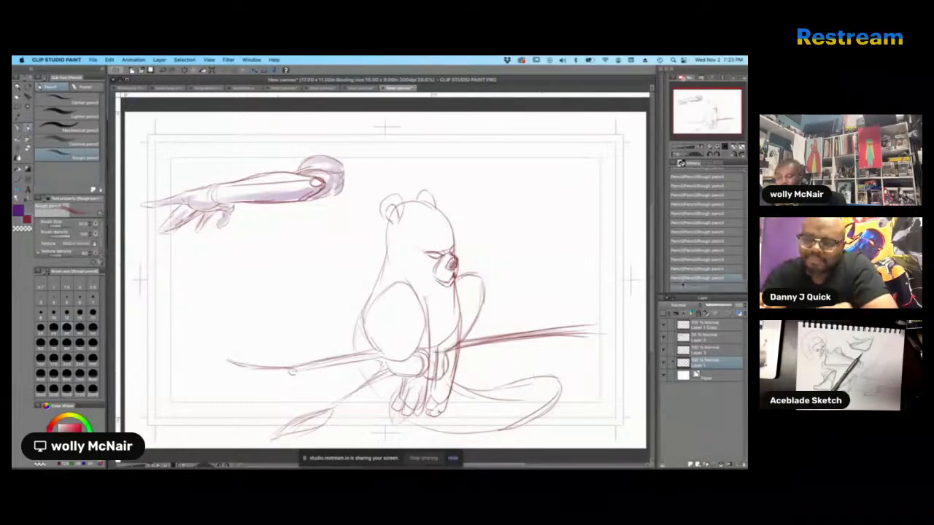
mouse_move(450, 359)
mouse_down()
mouse_move(445, 373)
mouse_move(451, 346)
mouse_move(414, 402)
mouse_move(420, 378)
mouse_up()
mouse_move(424, 355)
mouse_down()
mouse_move(421, 343)
mouse_move(431, 340)
mouse_move(421, 339)
mouse_move(423, 365)
mouse_move(401, 366)
mouse_move(403, 377)
mouse_move(420, 367)
mouse_up()
drag(419, 358, 415, 373)
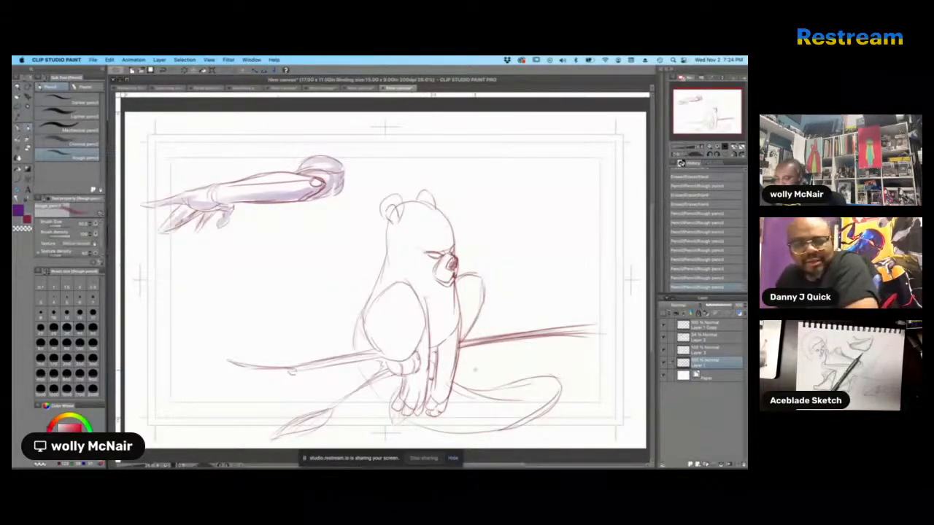
mouse_move(429, 350)
mouse_down()
mouse_move(437, 349)
mouse_move(394, 358)
mouse_move(404, 353)
mouse_up()
drag(405, 352, 424, 323)
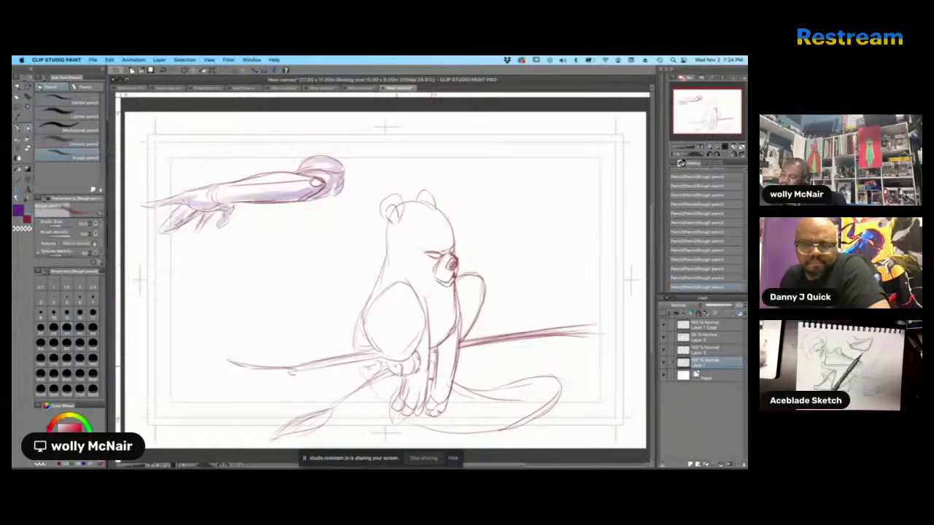
- Add curved stripes across the middle and tip of the tail, and sketch a curved marking above the eyes
mouse_move(472, 398)
mouse_down()
mouse_move(459, 423)
mouse_move(468, 430)
mouse_up()
drag(488, 397, 483, 432)
mouse_move(535, 381)
mouse_down()
mouse_move(528, 416)
mouse_move(538, 406)
mouse_up()
drag(553, 382, 548, 403)
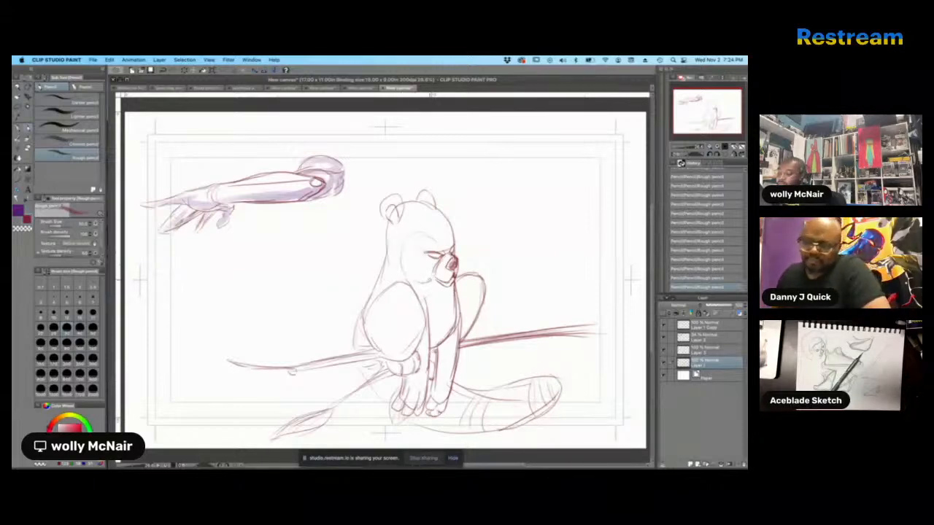
drag(446, 252, 456, 234)
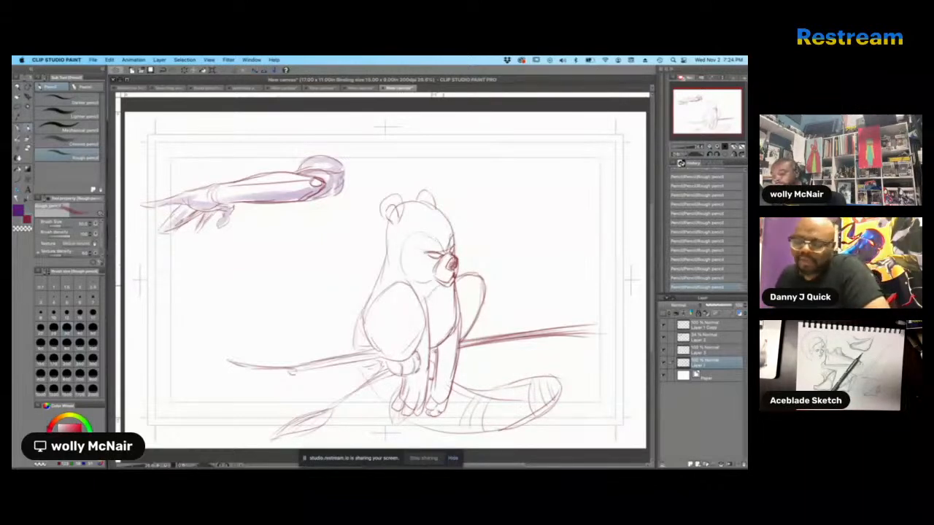
- Pencil curved contour lines down the character's chest and along the upper front leg
drag(455, 298, 441, 340)
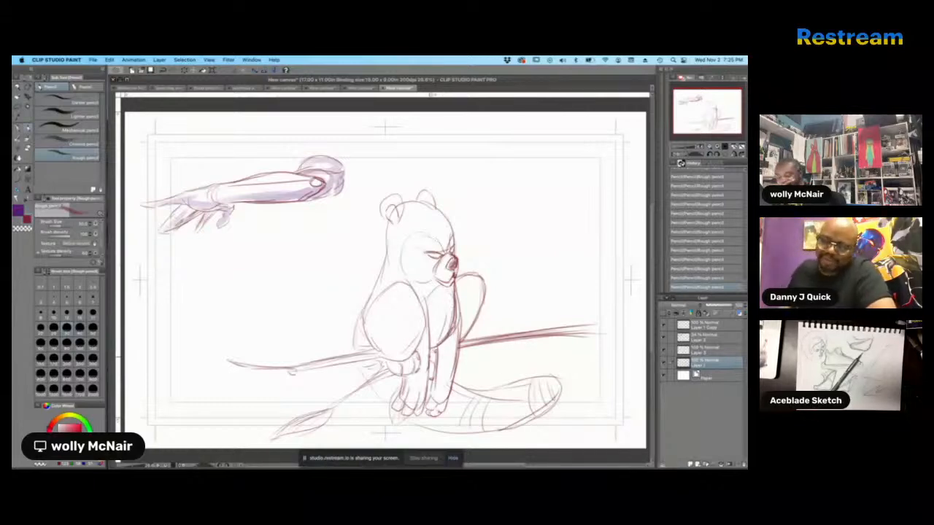
drag(447, 307, 437, 344)
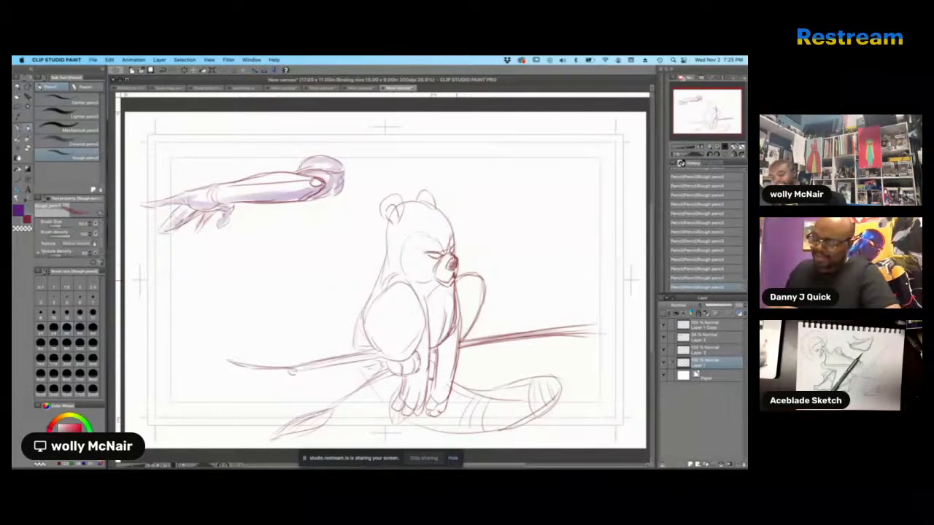
drag(457, 295, 459, 332)
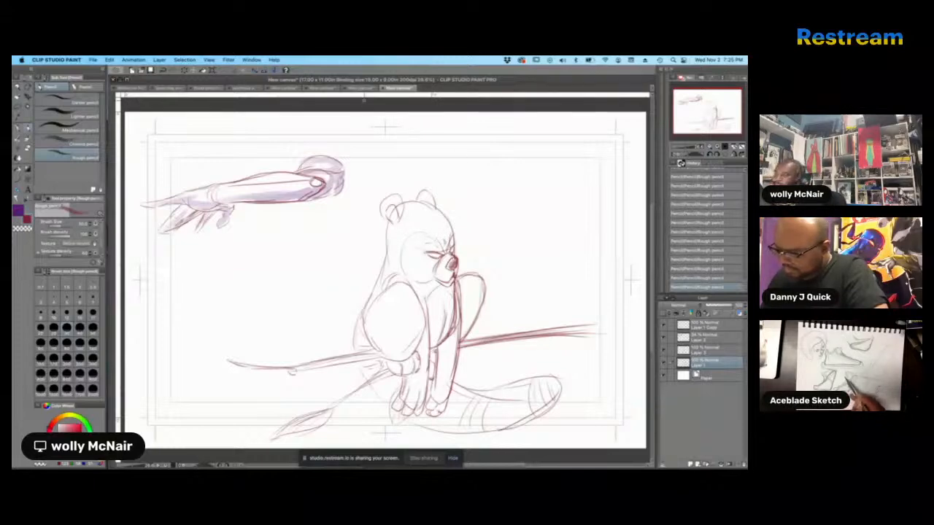
- Add a new layer above Layer 1 Copy and shade the near thigh's inner edge and foot in purple with the Watery brush
click(19, 210)
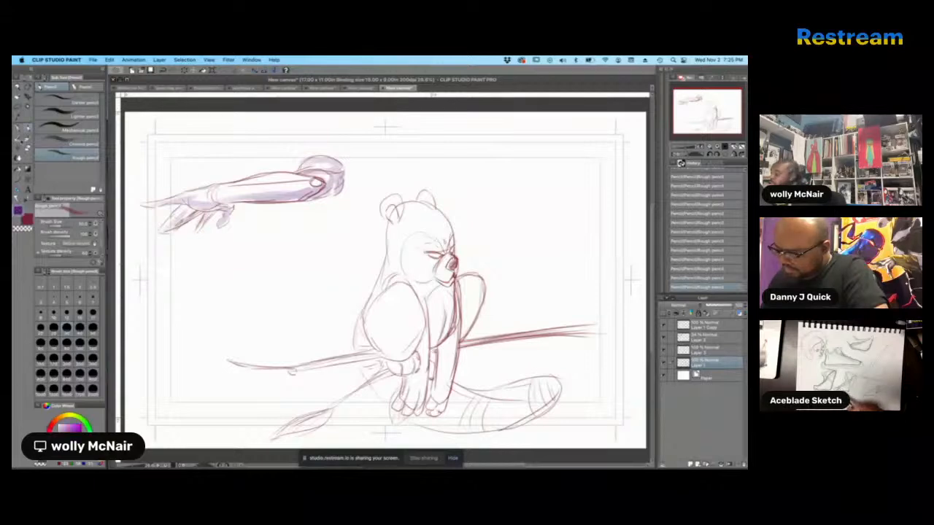
click(19, 139)
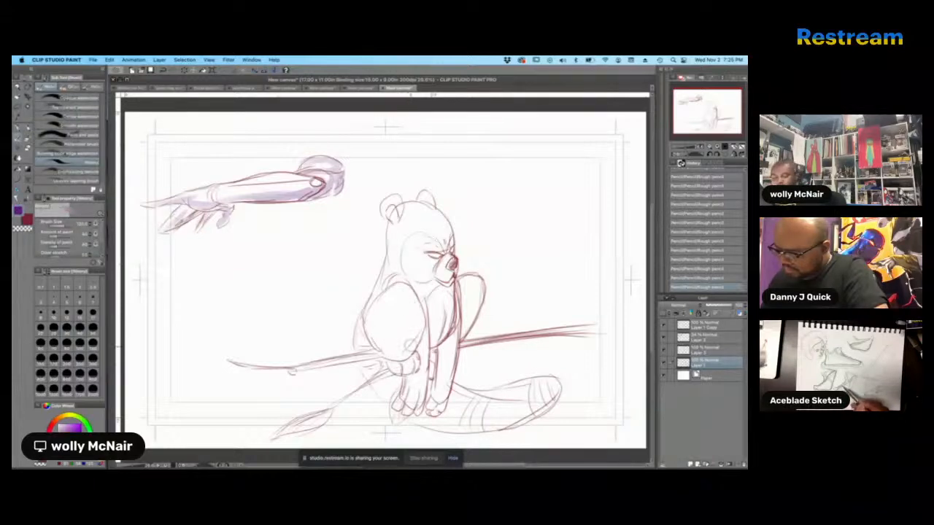
click(713, 327)
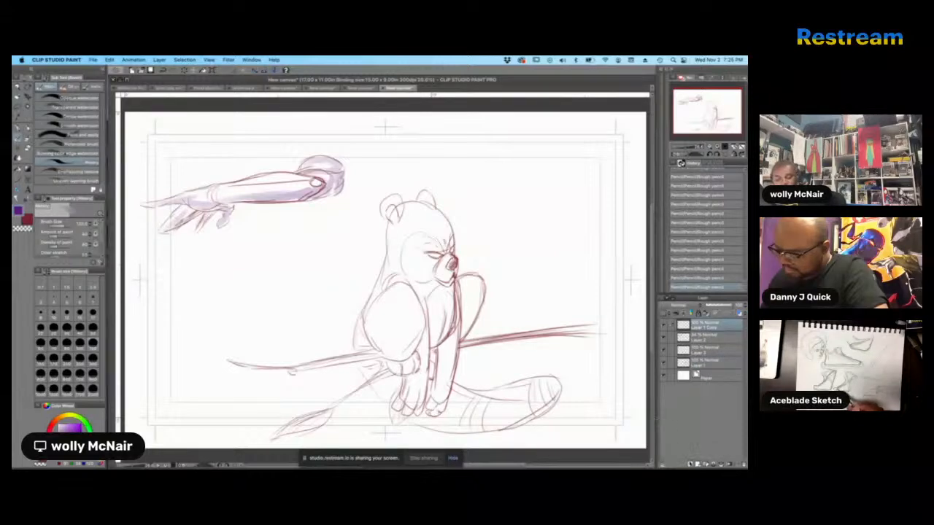
click(691, 464)
mouse_move(405, 286)
mouse_down()
mouse_move(420, 341)
mouse_move(421, 321)
mouse_move(393, 378)
mouse_up()
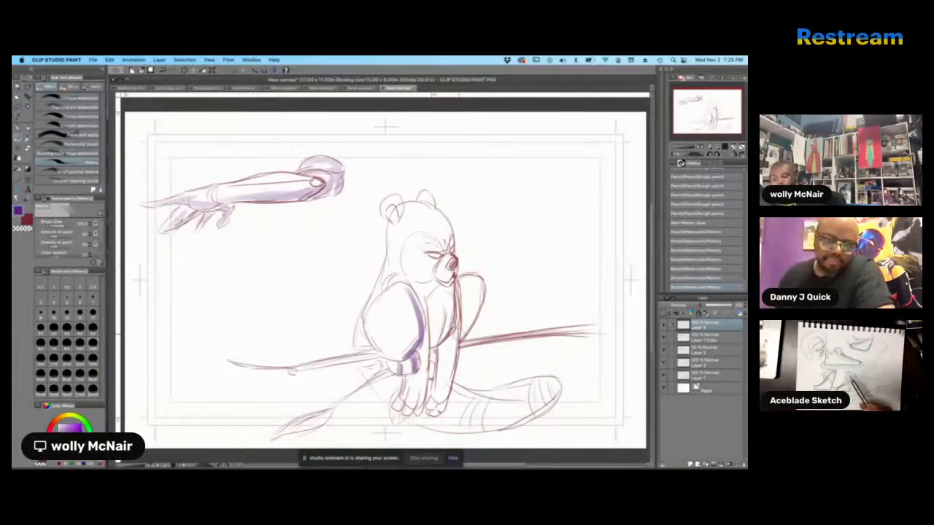
mouse_move(436, 354)
mouse_down()
mouse_move(430, 378)
mouse_move(430, 367)
mouse_up()
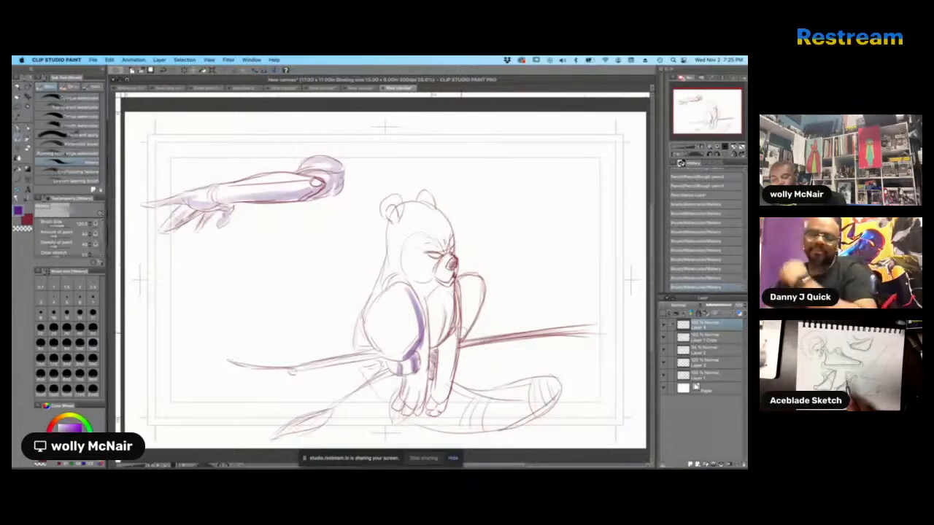
- Shade the far leg, both front legs and their paws with purple Watery strokes
drag(481, 282, 460, 328)
mouse_move(429, 290)
mouse_down()
mouse_move(413, 307)
mouse_move(422, 395)
mouse_move(401, 417)
mouse_move(393, 412)
mouse_move(426, 414)
mouse_up()
drag(442, 384, 432, 404)
mouse_move(458, 333)
mouse_down()
mouse_move(442, 397)
mouse_move(436, 353)
mouse_move(452, 336)
mouse_move(434, 356)
mouse_up()
mouse_move(439, 342)
mouse_down()
mouse_move(437, 378)
mouse_move(432, 355)
mouse_up()
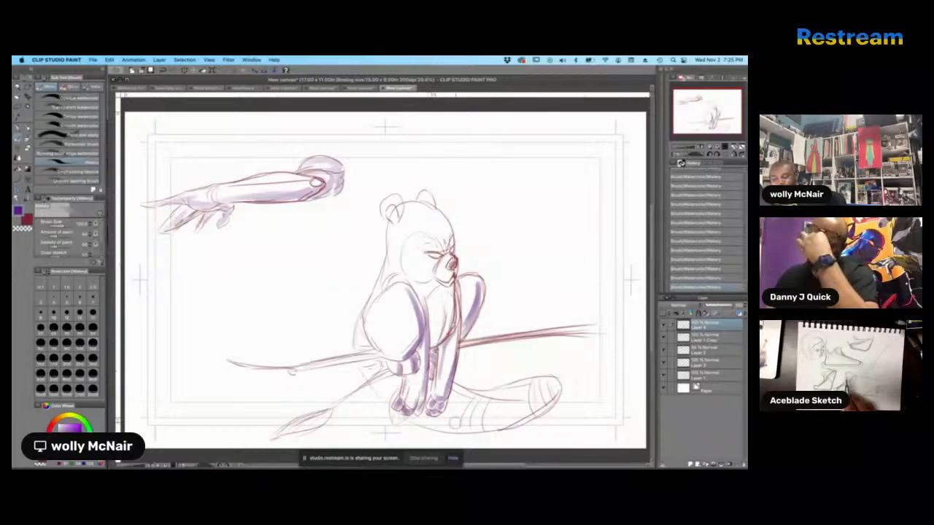
- Fill the tail's middle and tip stripes with purple, and shade the tail area behind the front legs
mouse_move(475, 395)
mouse_down()
mouse_move(463, 427)
mouse_move(476, 430)
mouse_up()
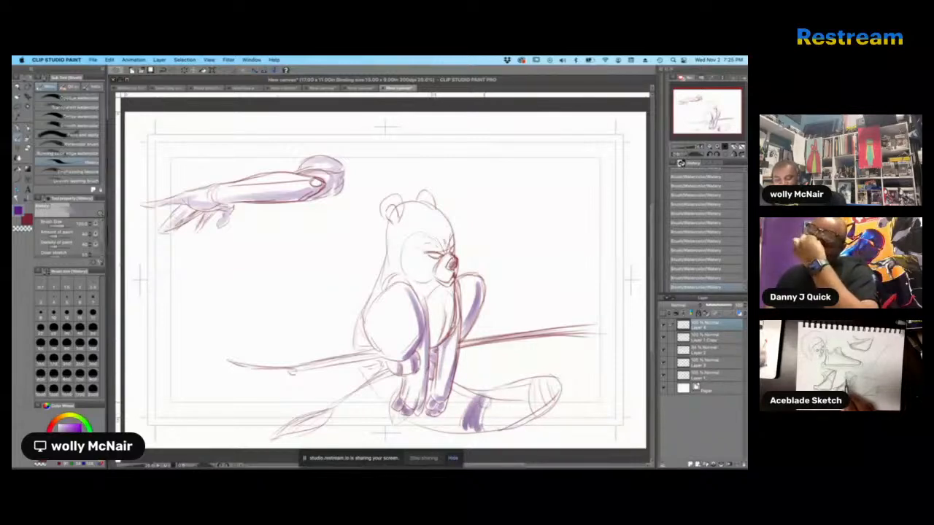
mouse_move(534, 377)
mouse_down()
mouse_move(526, 409)
mouse_move(541, 409)
mouse_up()
drag(470, 397, 450, 403)
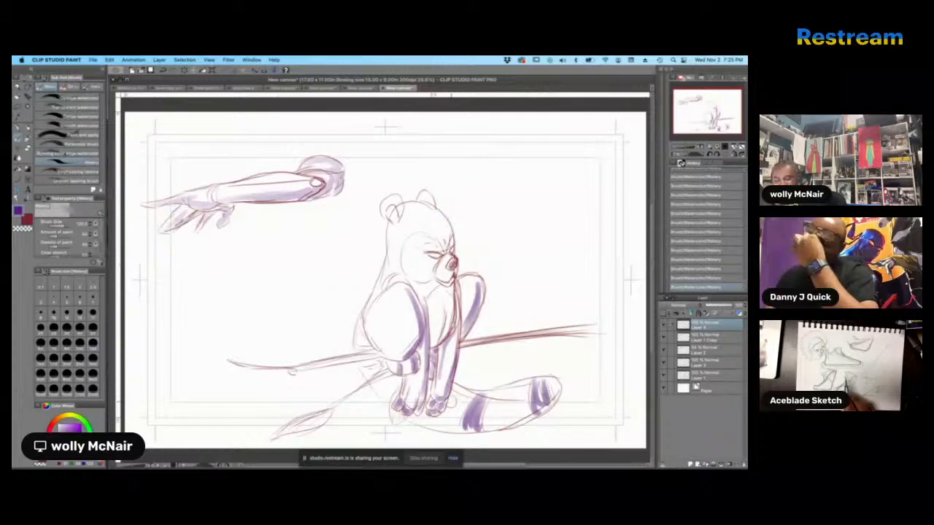
drag(393, 379, 375, 393)
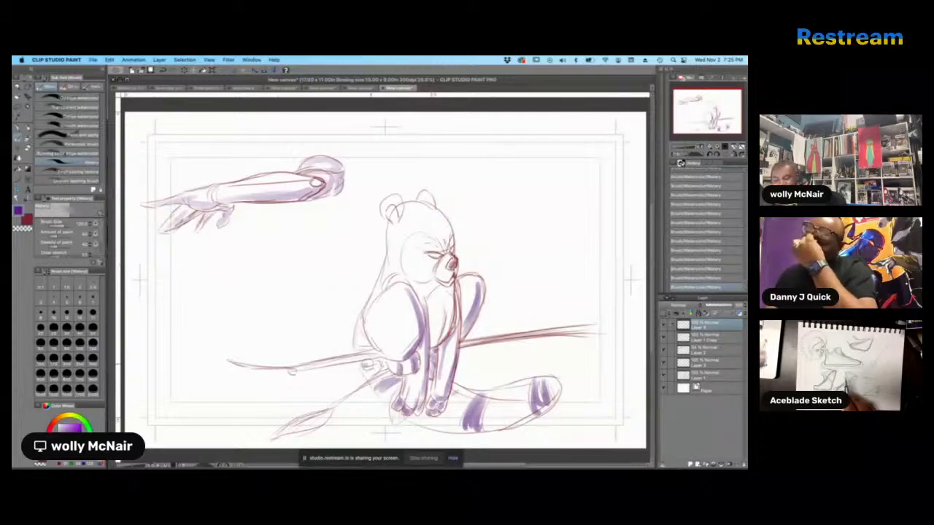
- Fill both ears and the round patch around the near eye with purple
mouse_move(388, 203)
mouse_down()
mouse_move(391, 220)
mouse_move(430, 202)
mouse_up()
mouse_move(436, 242)
mouse_down()
mouse_move(407, 272)
mouse_move(408, 257)
mouse_move(426, 278)
mouse_move(448, 245)
mouse_move(452, 263)
mouse_move(414, 280)
mouse_move(423, 267)
mouse_move(418, 248)
mouse_move(420, 263)
mouse_move(425, 256)
mouse_move(418, 244)
mouse_move(440, 250)
mouse_move(409, 257)
mouse_move(416, 274)
mouse_move(419, 251)
mouse_move(426, 268)
mouse_move(430, 257)
mouse_move(410, 269)
mouse_move(435, 231)
mouse_move(419, 277)
mouse_up()
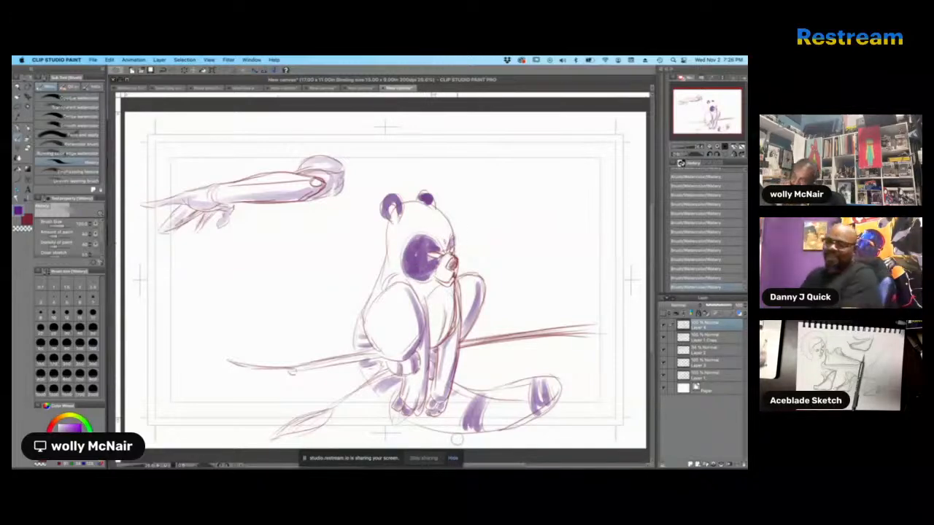
click(701, 122)
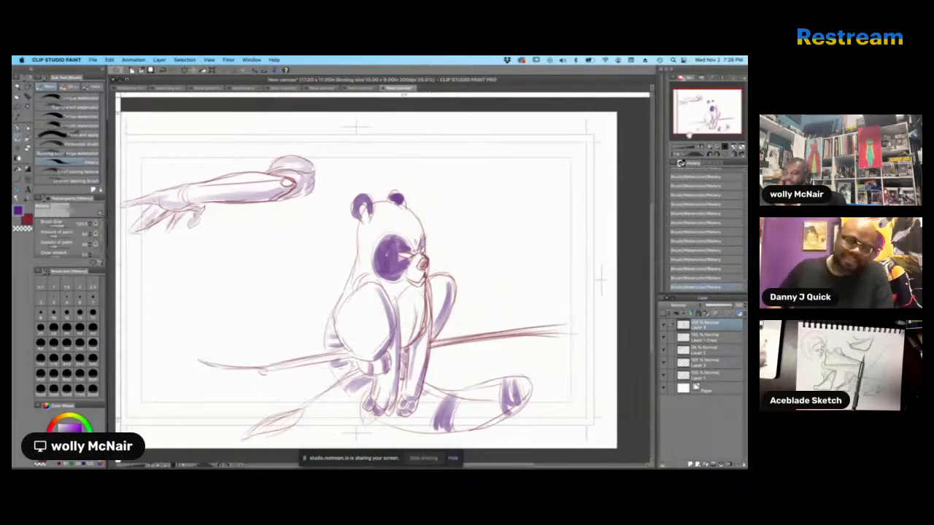
- Switch to the Rough pencil and create a new blank 17 x 11 in canvas with print guides
click(28, 129)
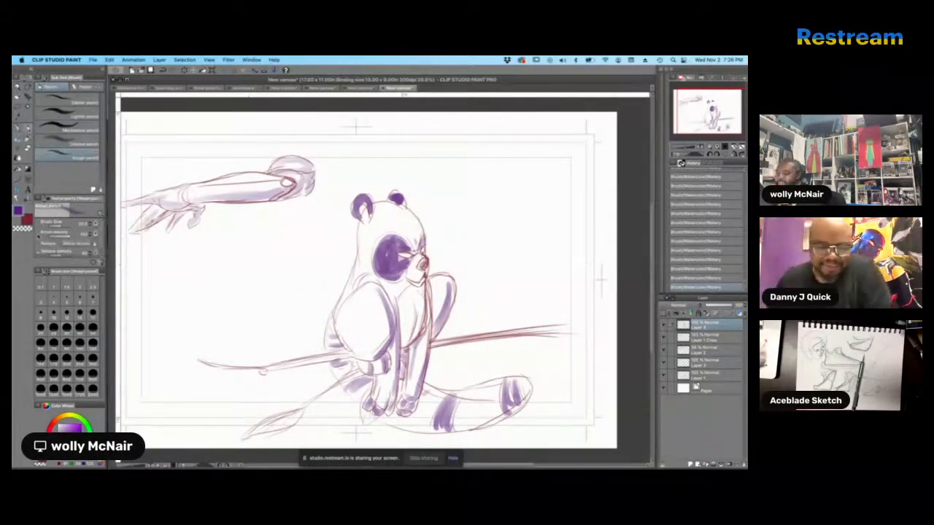
click(94, 59)
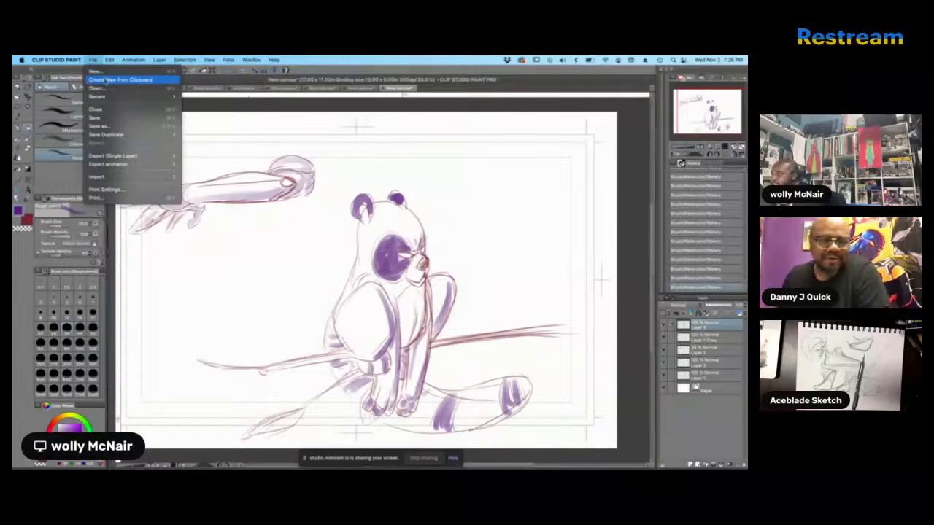
click(102, 79)
click(406, 180)
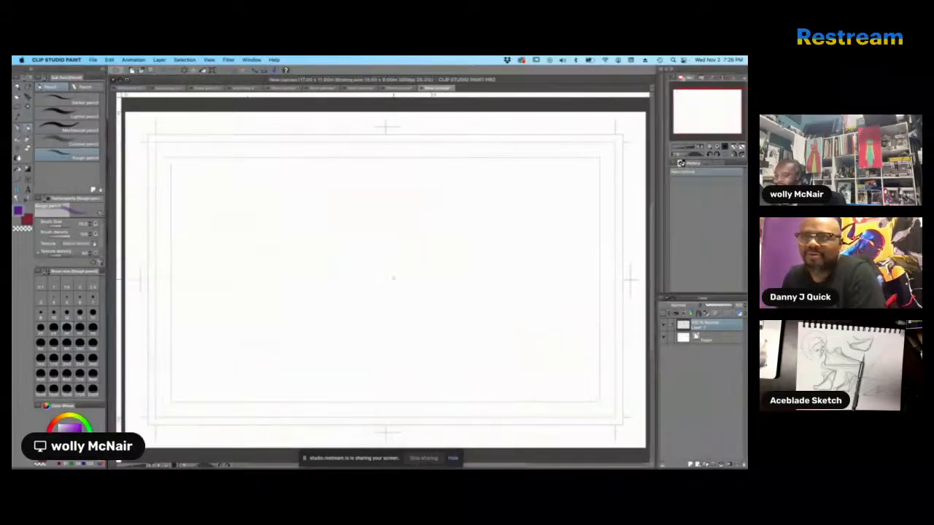
- Rough in the long arched top line of a large animal head in left-facing profile, with the brow angling down
drag(347, 203, 502, 195)
drag(328, 207, 467, 196)
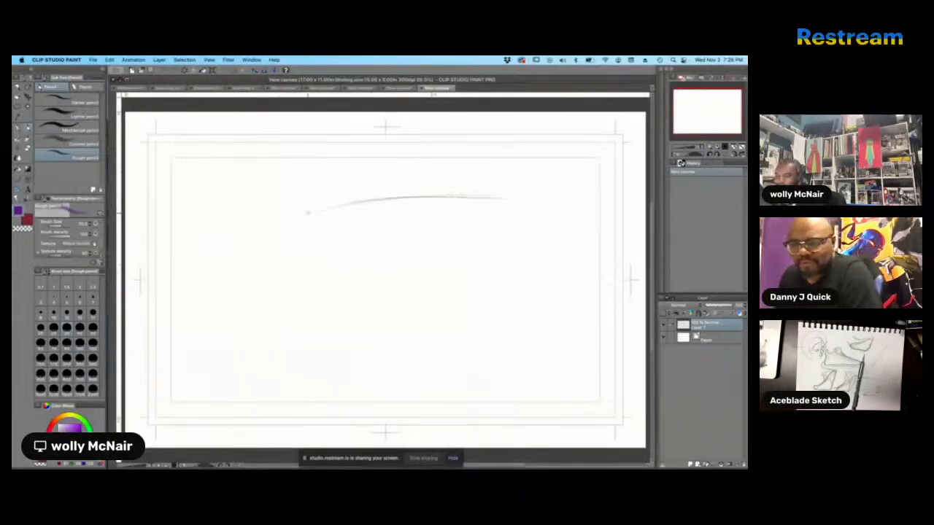
drag(325, 208, 287, 251)
mouse_move(321, 214)
mouse_down()
mouse_move(273, 237)
mouse_move(289, 260)
mouse_move(275, 235)
mouse_move(436, 194)
mouse_move(536, 197)
mouse_up()
drag(530, 200, 538, 218)
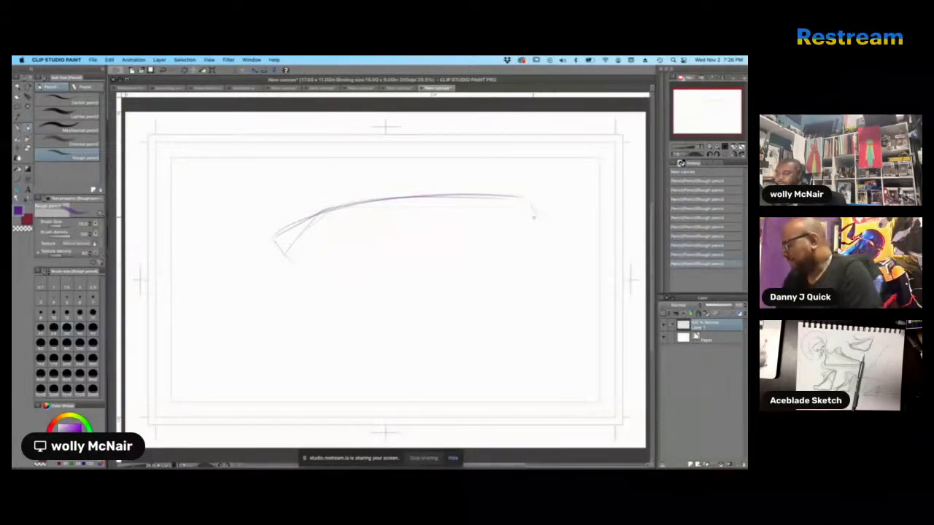
- Sketch the brow, the muzzle bridge and front, and the long lower jaw line, and extend the head's top line to the right
mouse_move(275, 239)
mouse_down()
mouse_move(316, 212)
mouse_move(338, 207)
mouse_up()
mouse_move(267, 238)
mouse_down()
mouse_move(212, 254)
mouse_move(199, 296)
mouse_move(198, 289)
mouse_move(231, 365)
mouse_up()
drag(286, 390, 461, 400)
drag(310, 399, 554, 393)
drag(301, 401, 599, 400)
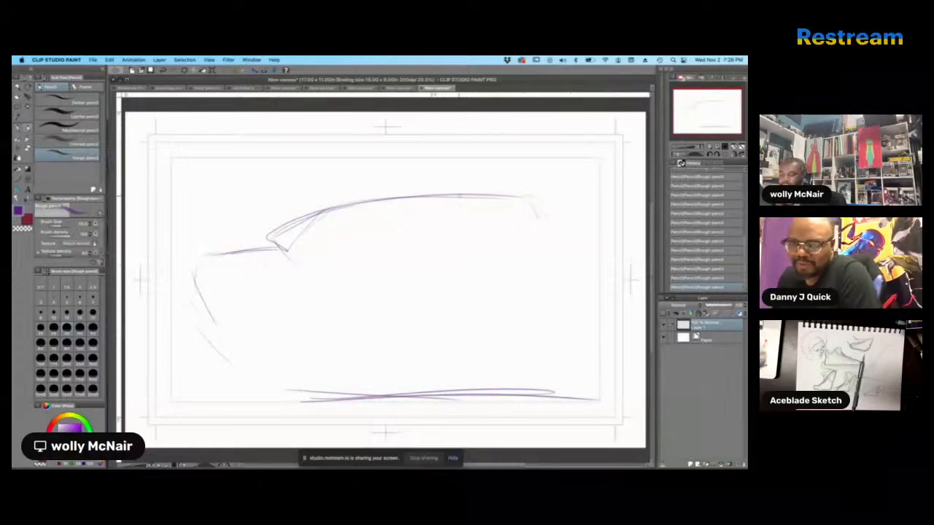
drag(464, 194, 514, 191)
drag(342, 203, 612, 194)
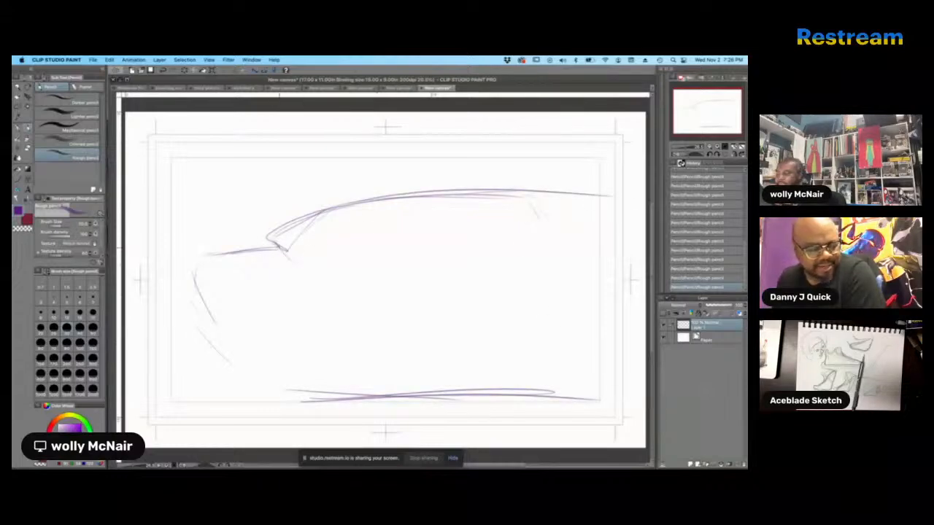
- Draw the narrow slanted eye beneath the brow with layered dark strokes
mouse_move(268, 237)
mouse_down()
mouse_move(289, 251)
mouse_move(346, 230)
mouse_up()
mouse_move(283, 252)
mouse_down()
mouse_move(390, 219)
mouse_move(440, 225)
mouse_move(342, 245)
mouse_move(356, 242)
mouse_move(345, 228)
mouse_move(375, 246)
mouse_move(368, 241)
mouse_up()
drag(331, 250, 376, 228)
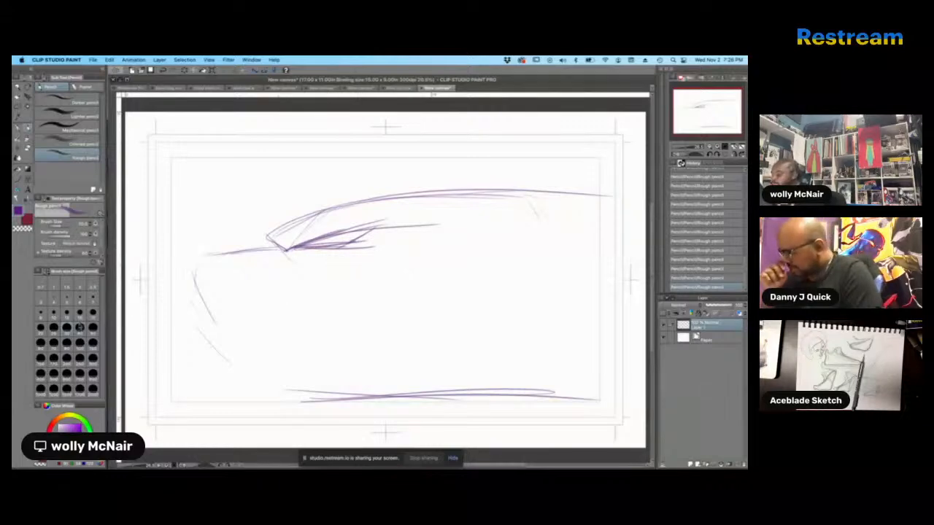
- Draw the nose with its nostril, the front lip and chin, and jagged fur tufts beneath the jaw
mouse_move(212, 253)
mouse_down()
mouse_move(191, 257)
mouse_move(182, 279)
mouse_move(214, 271)
mouse_move(196, 271)
mouse_move(199, 254)
mouse_move(210, 256)
mouse_move(185, 295)
mouse_move(253, 387)
mouse_up()
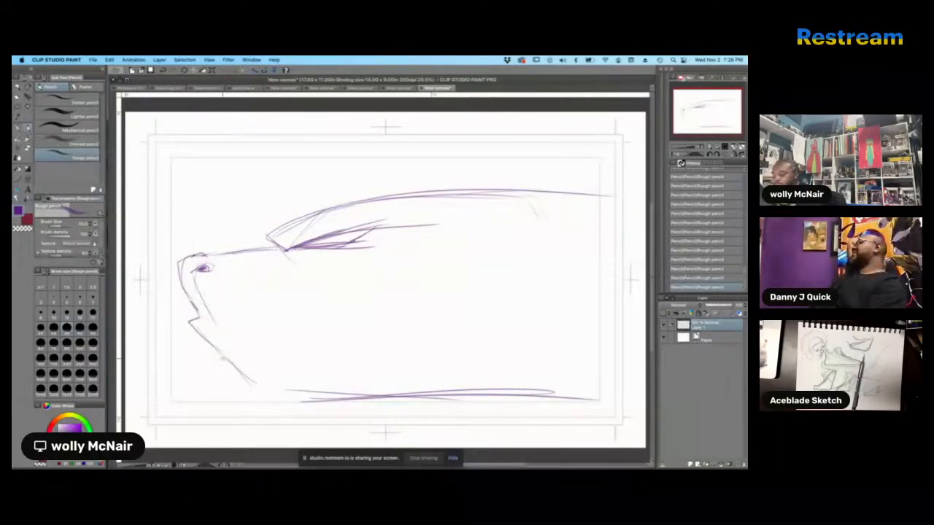
mouse_move(221, 359)
mouse_down()
mouse_move(271, 420)
mouse_move(321, 400)
mouse_move(598, 400)
mouse_up()
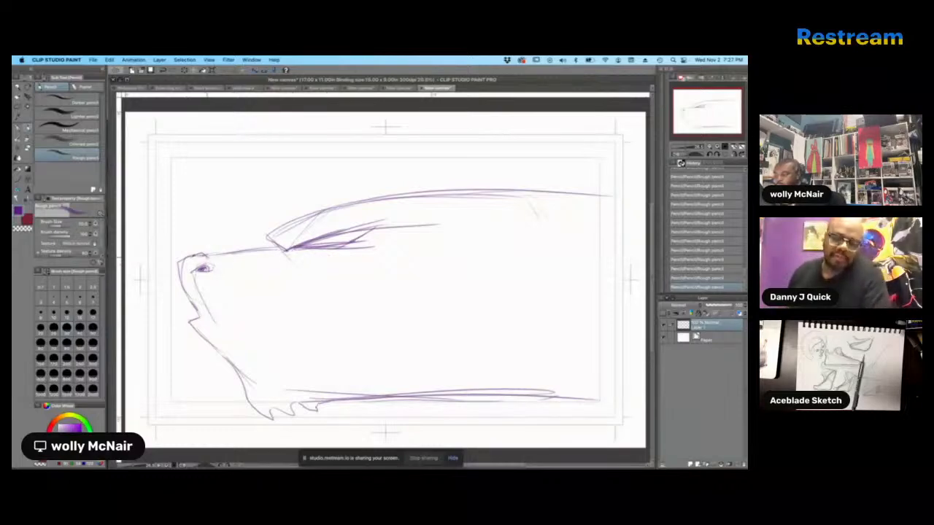
mouse_move(197, 256)
mouse_down()
mouse_move(223, 256)
mouse_move(225, 273)
mouse_up()
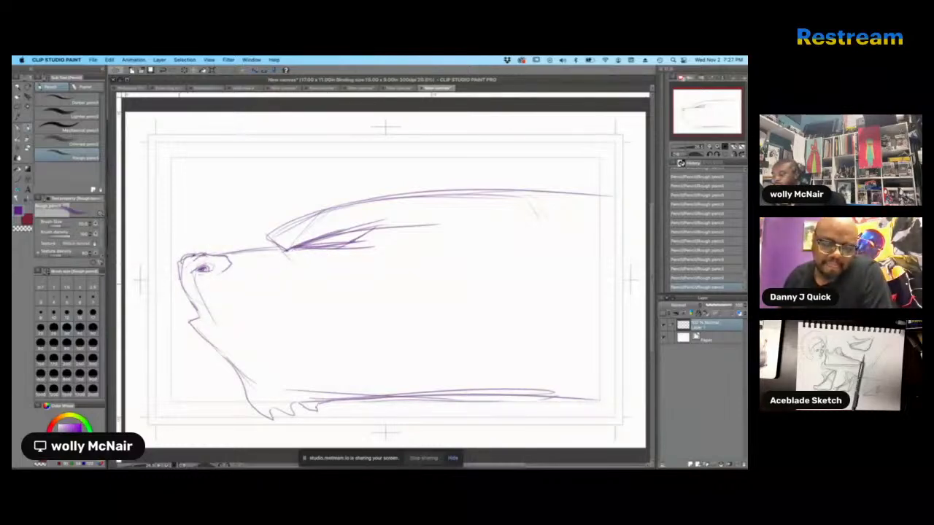
- Sketch a row of pointed teeth along the mouth and extend the uneven lip line back toward the cheek
drag(210, 325, 253, 344)
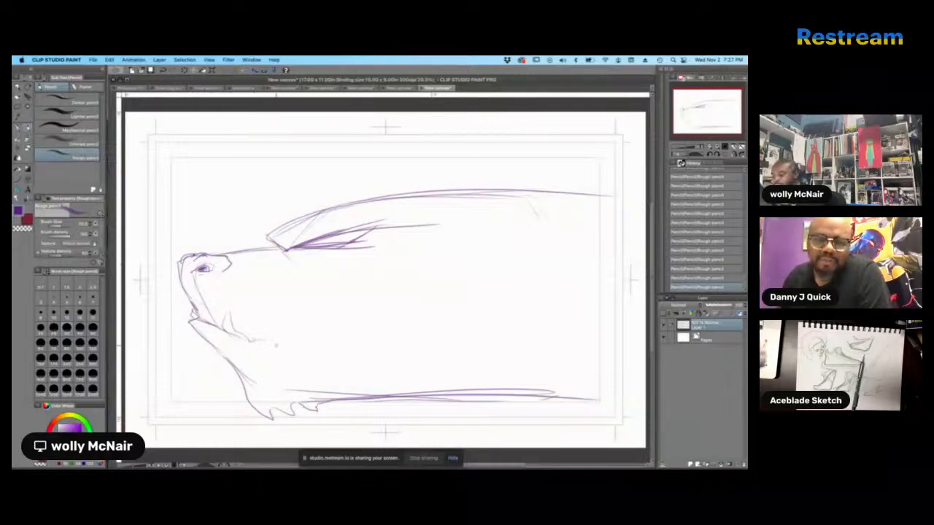
drag(258, 335, 260, 341)
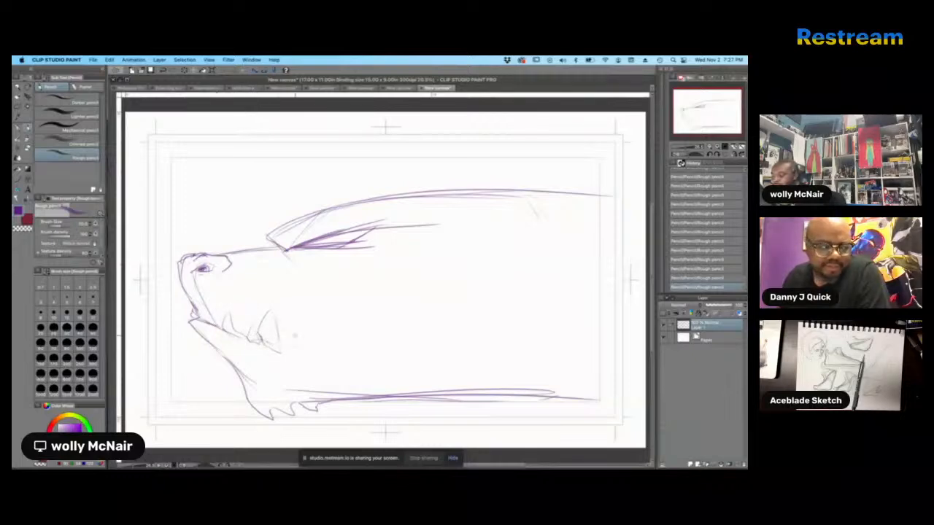
mouse_move(277, 337)
mouse_down()
mouse_move(286, 313)
mouse_move(293, 341)
mouse_move(307, 320)
mouse_move(310, 340)
mouse_move(346, 356)
mouse_move(334, 359)
mouse_up()
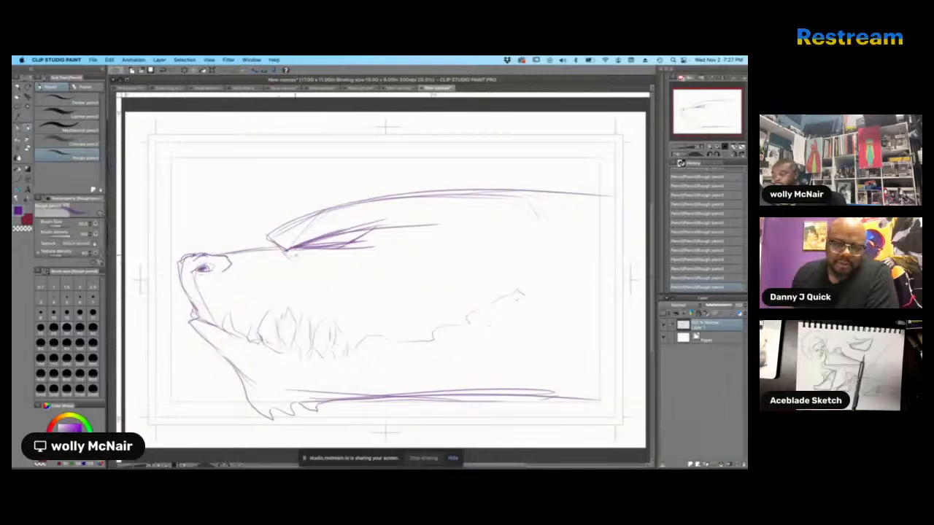
- Define the angular brow ridge above the eye and add contour lines along the muzzle's bridge
drag(272, 227, 267, 249)
mouse_move(305, 223)
mouse_down()
mouse_move(276, 241)
mouse_move(286, 251)
mouse_up()
mouse_move(332, 216)
mouse_down()
mouse_move(302, 227)
mouse_move(321, 209)
mouse_up()
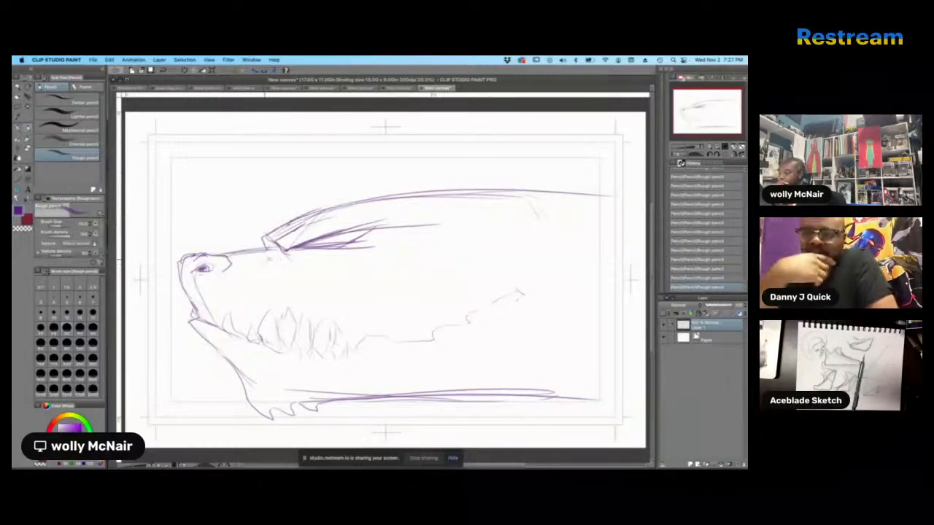
drag(230, 276, 290, 258)
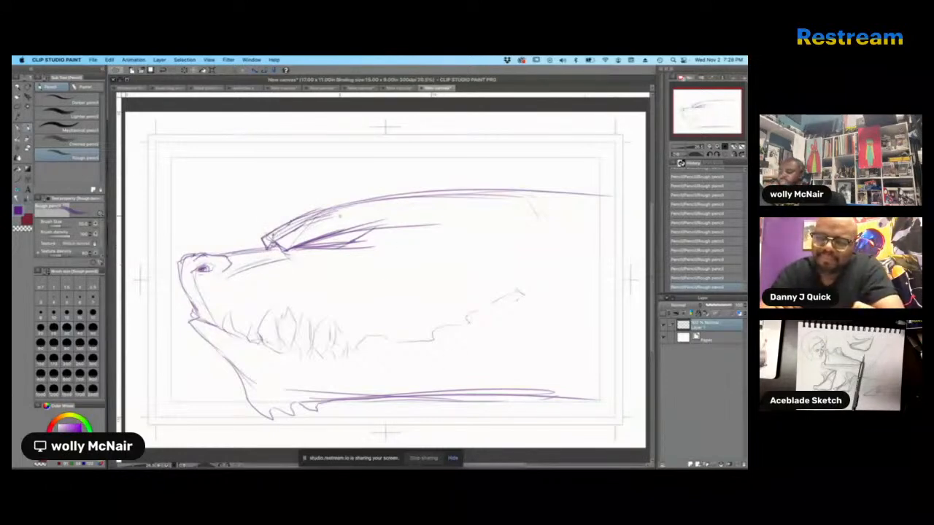
- Strengthen the forehead line, adding a raised far brow and a small pointed notch behind the near brow
mouse_move(328, 215)
mouse_down()
mouse_move(405, 196)
mouse_move(413, 213)
mouse_move(416, 195)
mouse_up()
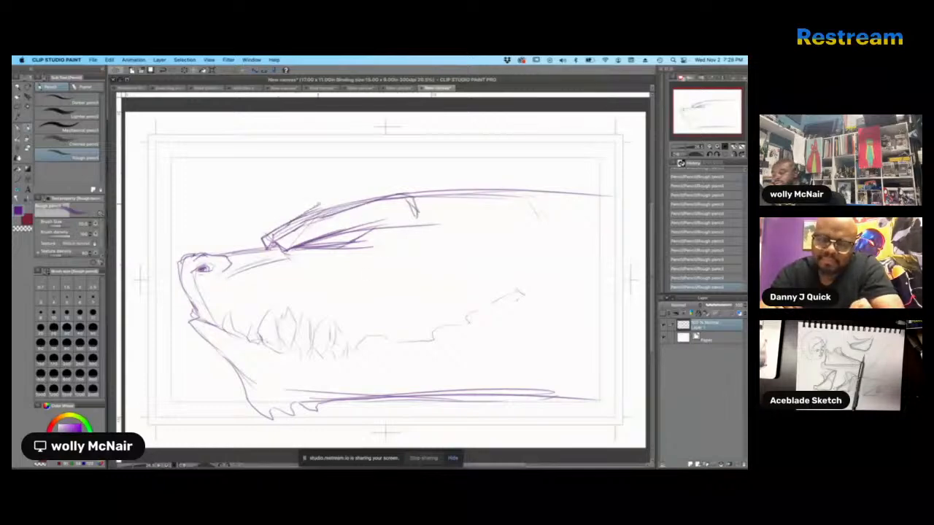
mouse_move(302, 216)
mouse_down()
mouse_move(343, 198)
mouse_move(447, 190)
mouse_up()
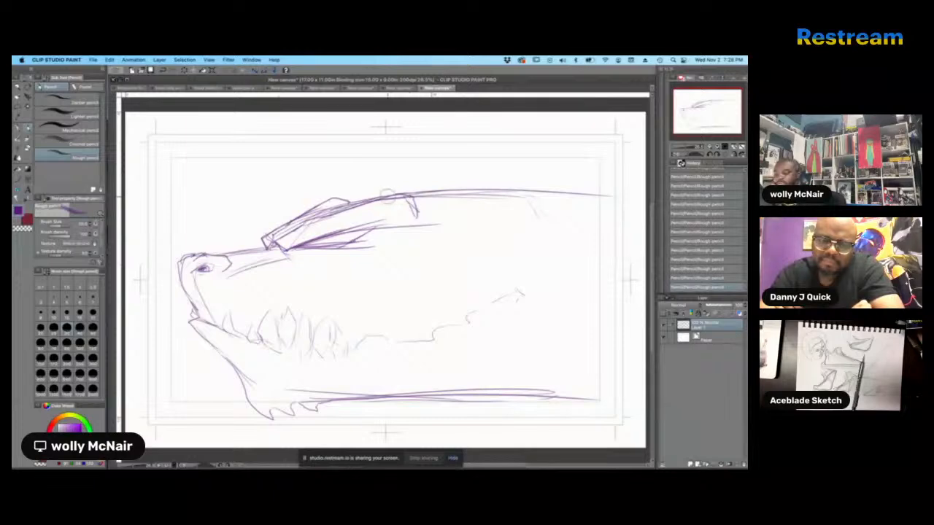
mouse_move(387, 197)
mouse_down()
mouse_move(395, 201)
mouse_move(385, 206)
mouse_move(398, 195)
mouse_move(374, 199)
mouse_up()
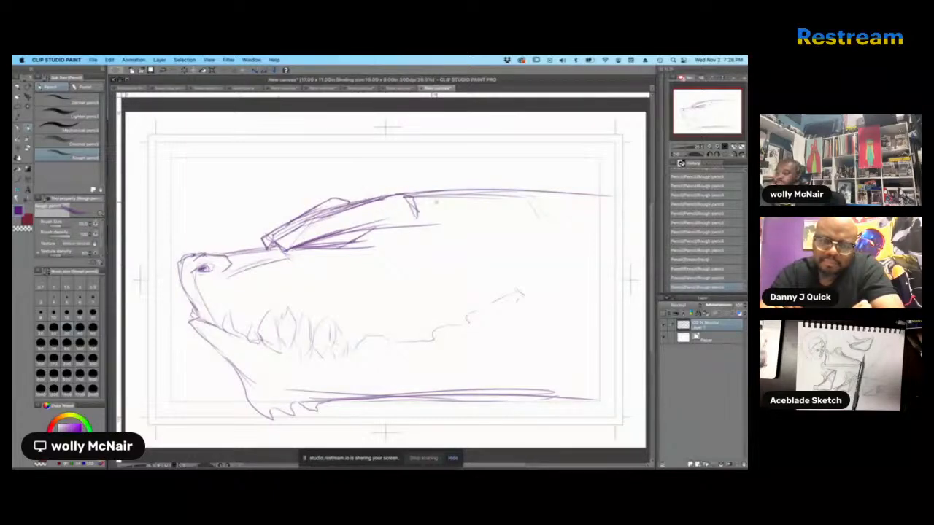
- Draw the lower eyelid and the curved creases beneath and behind the eye
drag(289, 247, 325, 264)
drag(317, 256, 355, 266)
drag(373, 263, 400, 251)
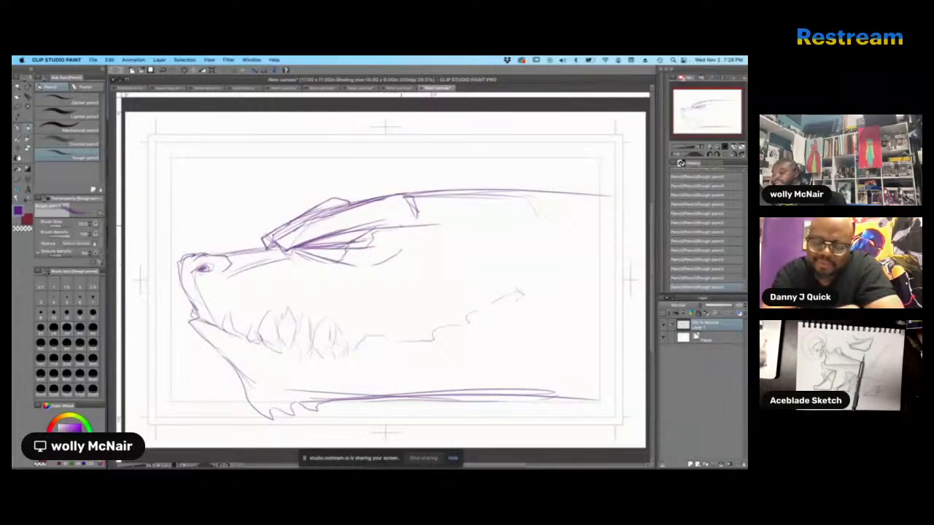
drag(373, 238, 406, 227)
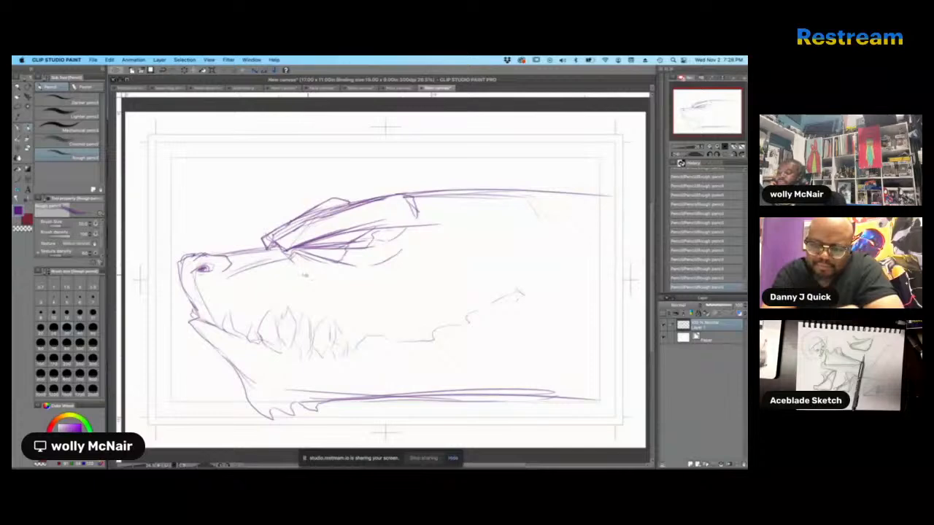
- Sketch small wrinkles under the eye and reinforce the muzzle's side line, adding loose contour lines across the snout and cheek
drag(307, 275, 329, 264)
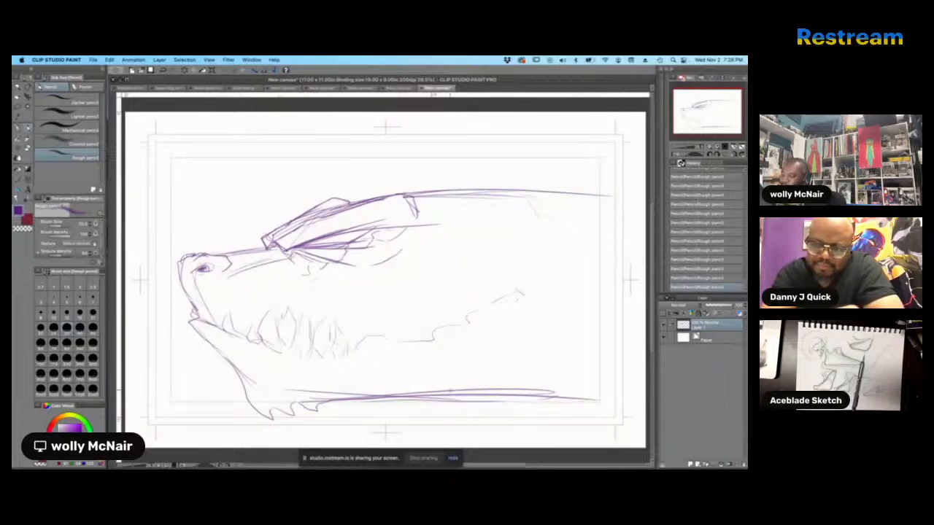
mouse_move(201, 295)
mouse_down()
mouse_move(206, 279)
mouse_move(282, 261)
mouse_up()
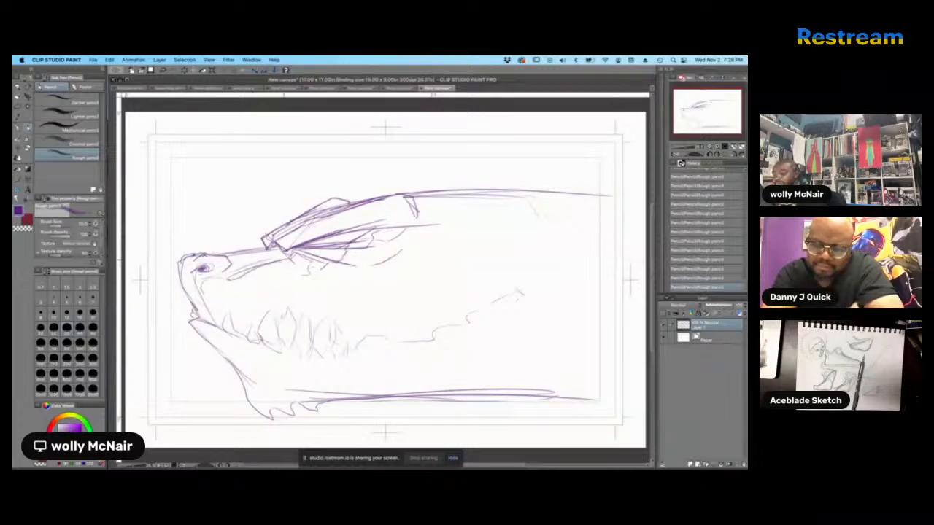
mouse_move(232, 277)
mouse_down()
mouse_move(275, 258)
mouse_move(251, 271)
mouse_up()
mouse_move(271, 266)
mouse_down()
mouse_move(312, 262)
mouse_move(286, 283)
mouse_move(315, 288)
mouse_up()
drag(333, 301, 390, 294)
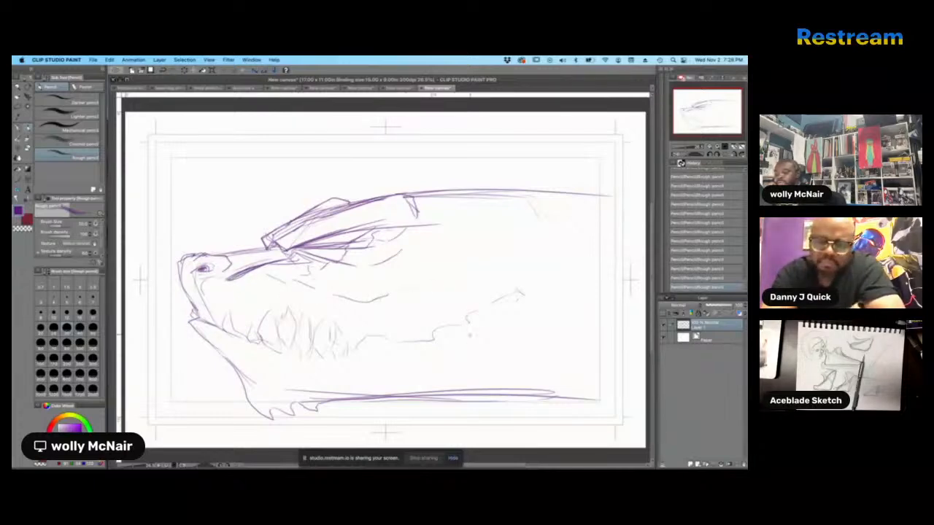
drag(218, 278, 257, 298)
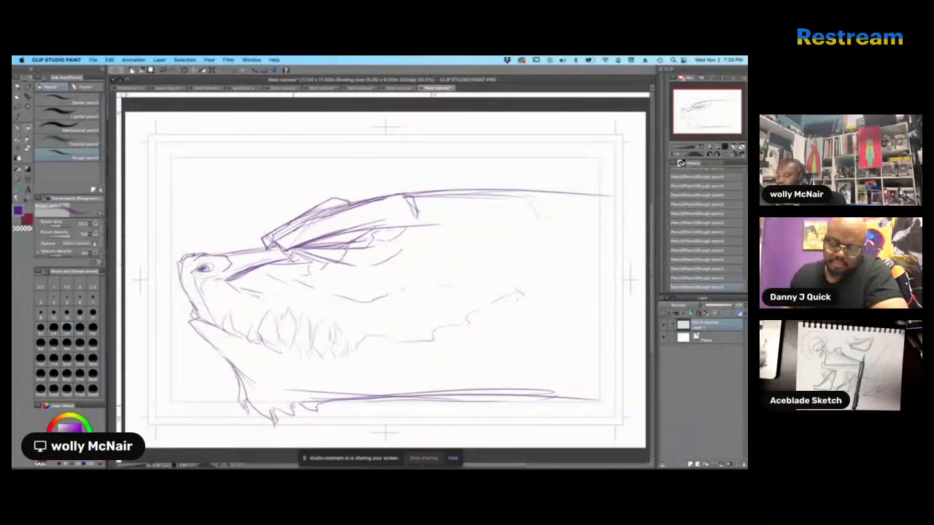
- Sharpen the jagged tufts beneath the chin and firm up the pointed teeth in the middle of the mouth
drag(294, 407, 297, 420)
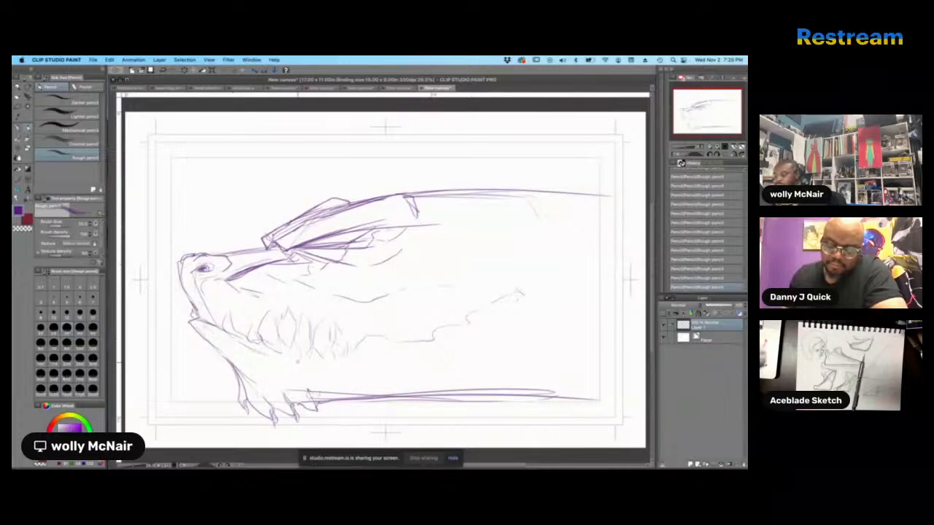
mouse_move(289, 353)
mouse_down()
mouse_move(295, 325)
mouse_move(305, 357)
mouse_move(313, 330)
mouse_up()
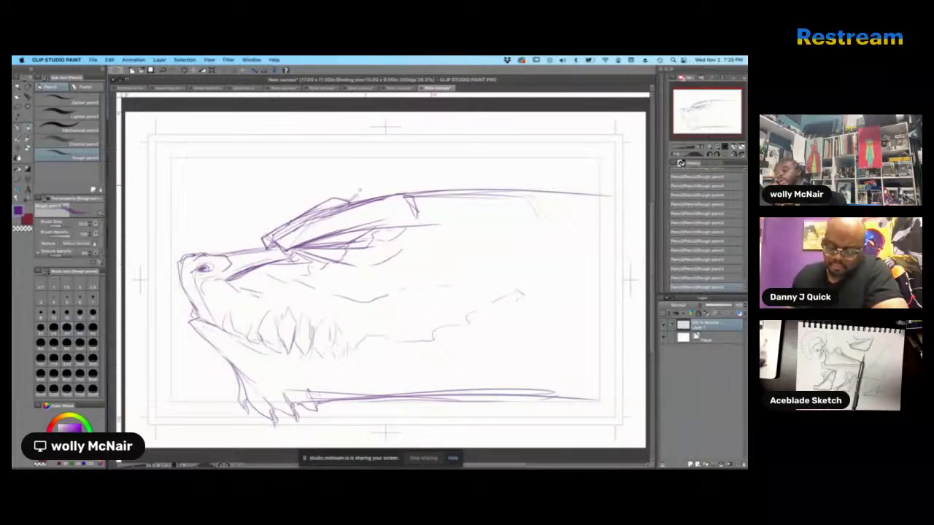
- Sketch a swept-back crest of curved mane spikes above the head and long fur strokes running back behind the brow
mouse_move(358, 191)
mouse_down()
mouse_move(405, 160)
mouse_move(458, 146)
mouse_move(411, 189)
mouse_up()
mouse_move(436, 152)
mouse_down()
mouse_move(414, 159)
mouse_move(465, 158)
mouse_up()
mouse_move(516, 144)
mouse_down()
mouse_move(505, 180)
mouse_move(460, 166)
mouse_up()
drag(436, 203, 587, 188)
drag(467, 237, 541, 227)
drag(428, 240, 582, 208)
- Draw jagged fur points down the back of the cheek and along the underside of the neck
drag(518, 255, 573, 258)
mouse_move(533, 267)
mouse_down()
mouse_move(477, 261)
mouse_move(552, 259)
mouse_move(556, 282)
mouse_up()
mouse_move(547, 307)
mouse_down()
mouse_move(519, 323)
mouse_move(520, 347)
mouse_move(579, 343)
mouse_up()
mouse_move(582, 347)
mouse_down()
mouse_move(531, 370)
mouse_move(578, 403)
mouse_move(541, 403)
mouse_up()
drag(511, 403, 541, 423)
mouse_move(400, 404)
mouse_down()
mouse_move(484, 424)
mouse_move(365, 406)
mouse_up()
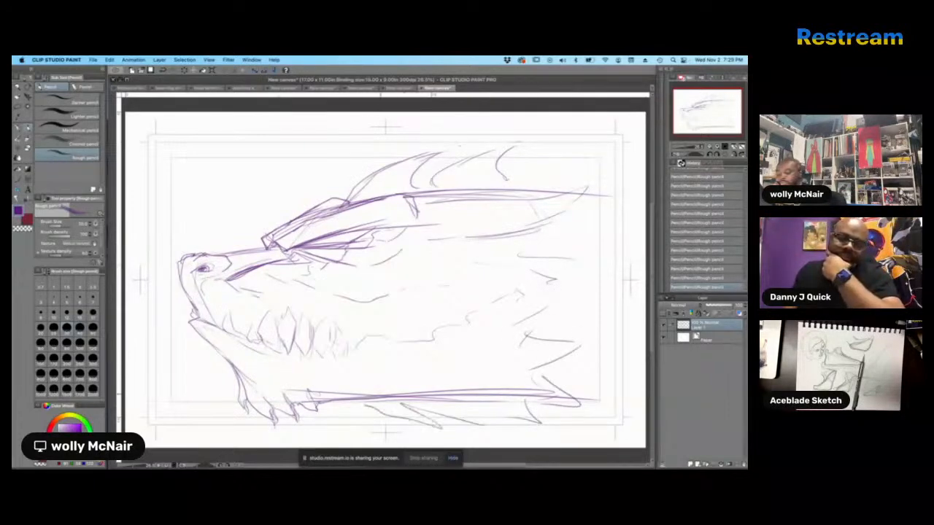
- Add long curved fur lines behind the mouth and more pointed tufts along the underside of the jaw
drag(388, 360, 547, 315)
drag(411, 376, 460, 369)
drag(455, 378, 566, 357)
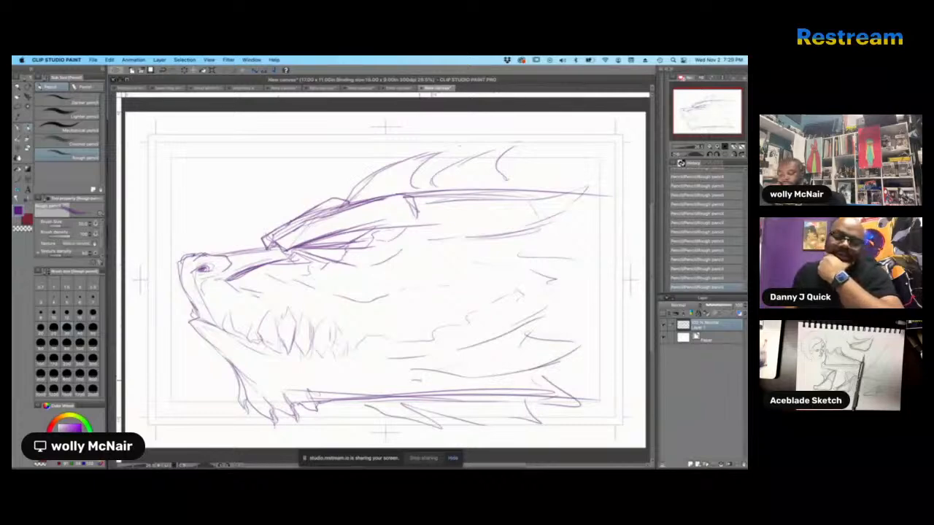
drag(422, 382, 558, 407)
drag(404, 399, 453, 414)
drag(349, 398, 390, 417)
drag(331, 406, 374, 430)
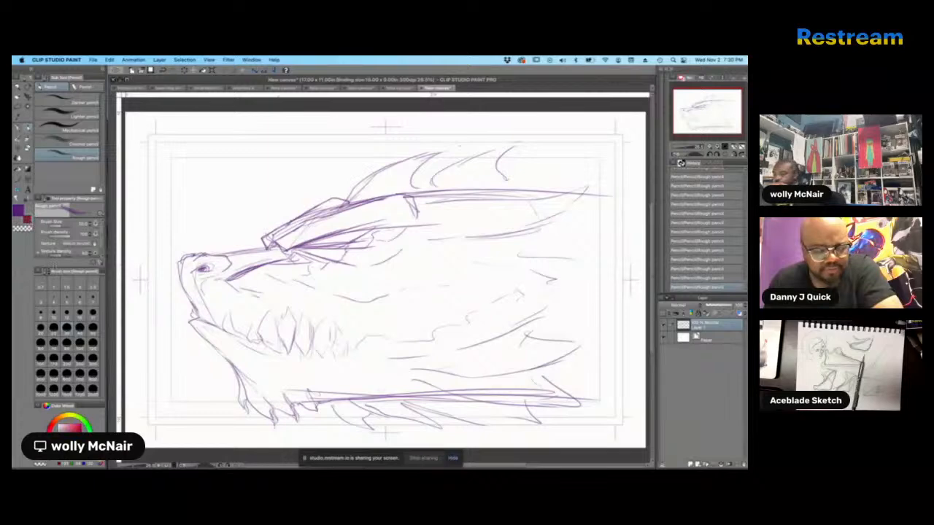
- Lower the opacity of the rough sketch layer and add a new layer above it for the cleaner drawing
click(712, 305)
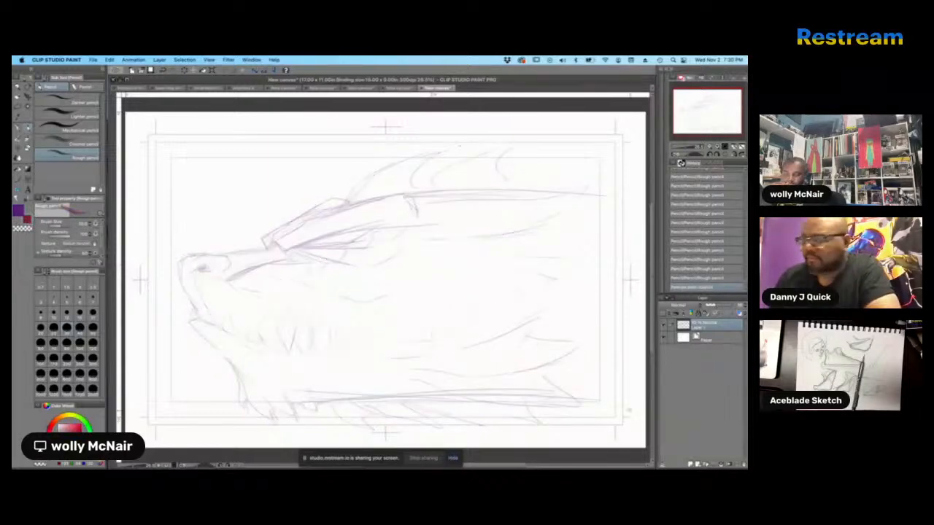
click(690, 464)
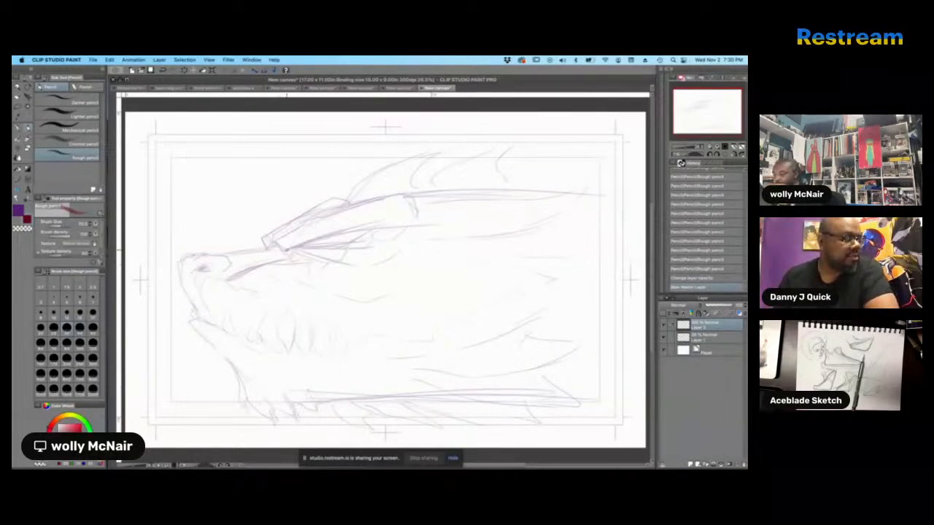
- Trace the upper eyelid and the outline of the near brow ridge in dark red on the new layer
drag(288, 251, 395, 226)
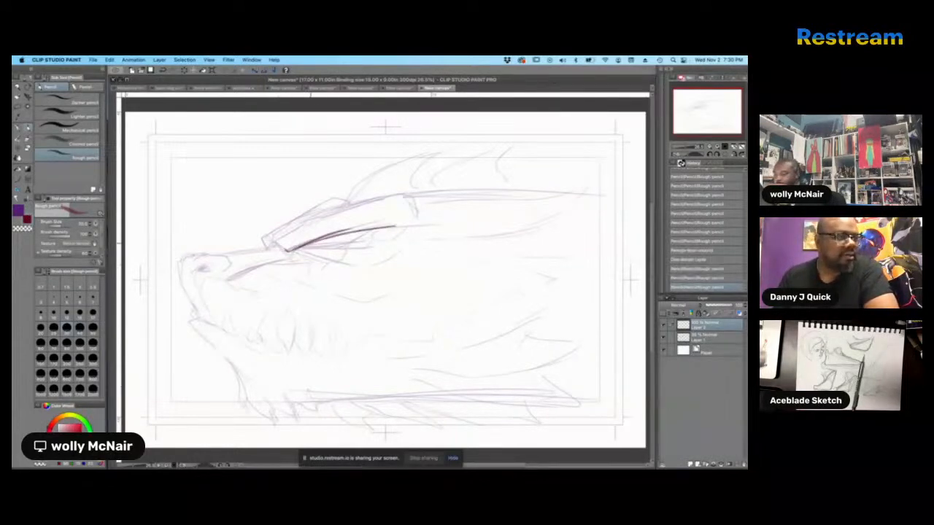
drag(307, 246, 361, 231)
drag(318, 244, 372, 231)
mouse_move(273, 242)
mouse_down()
mouse_move(286, 254)
mouse_move(316, 219)
mouse_move(365, 202)
mouse_move(409, 194)
mouse_move(420, 208)
mouse_up()
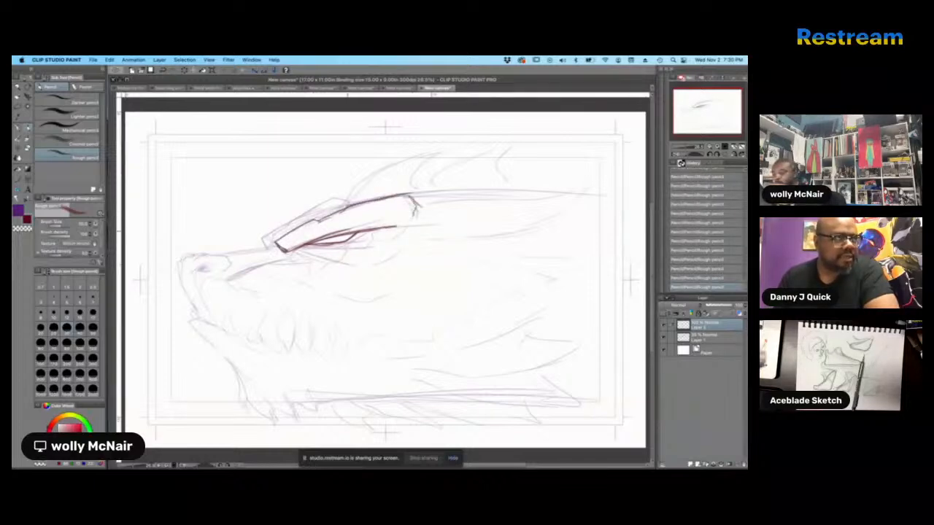
drag(333, 237, 409, 221)
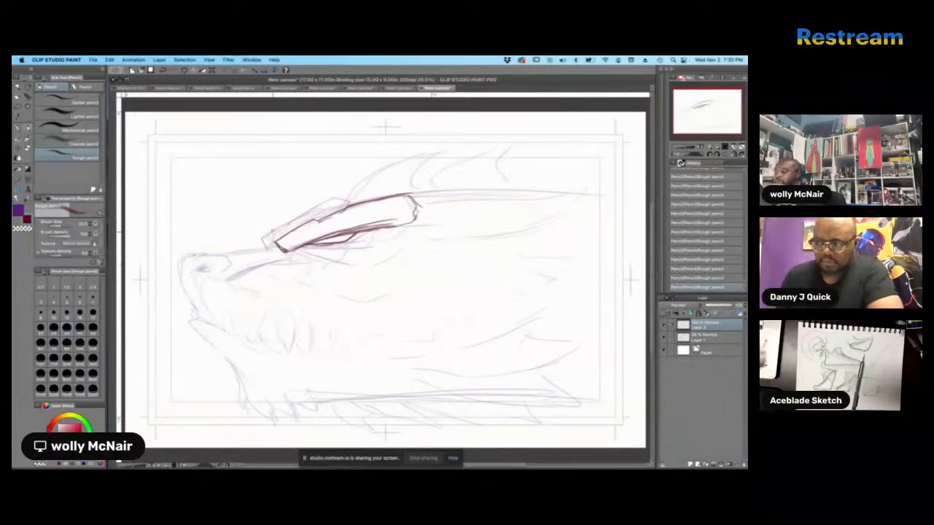
- Trace the raised far brow and its angular front end above the bridge of the muzzle
mouse_move(273, 231)
mouse_down()
mouse_move(267, 246)
mouse_move(348, 196)
mouse_up()
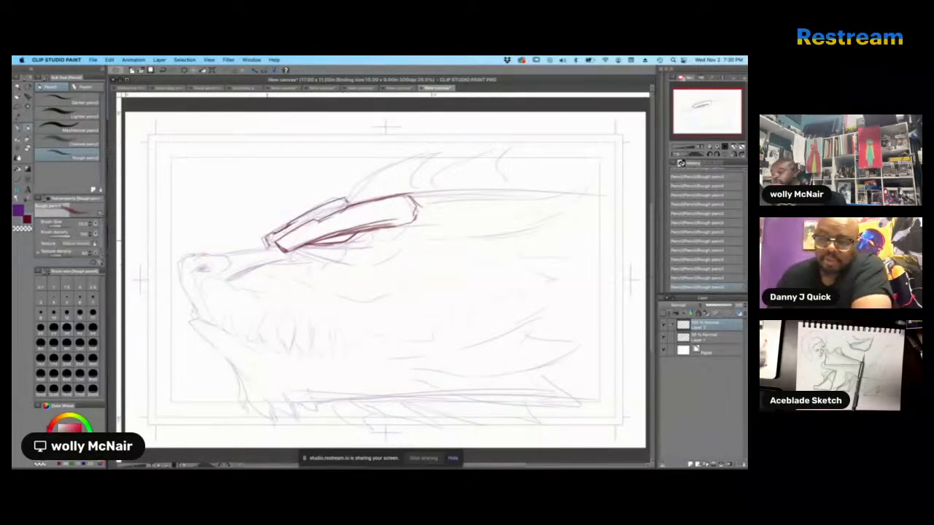
drag(276, 233, 267, 239)
mouse_move(267, 236)
mouse_down()
mouse_move(270, 245)
mouse_move(259, 250)
mouse_up()
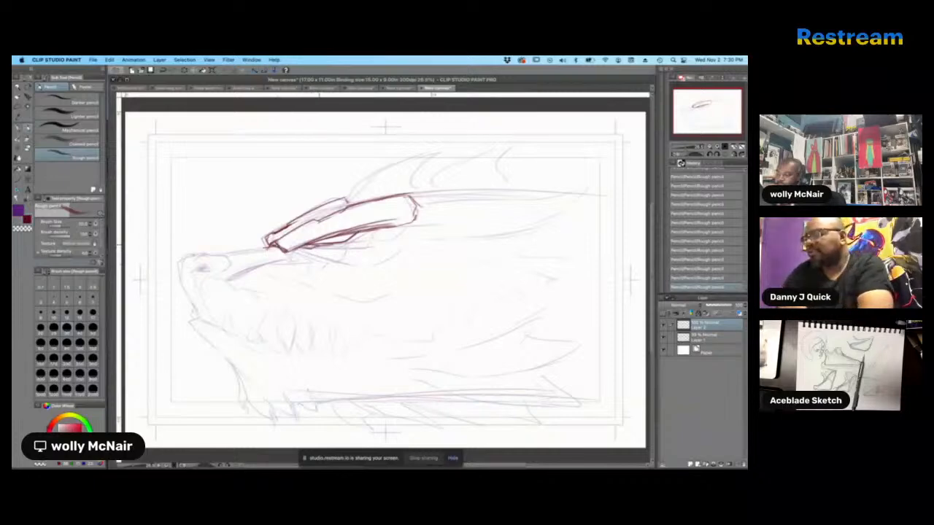
- Define the lower eyelid and the jagged creases beneath and behind the eye
drag(314, 249, 338, 246)
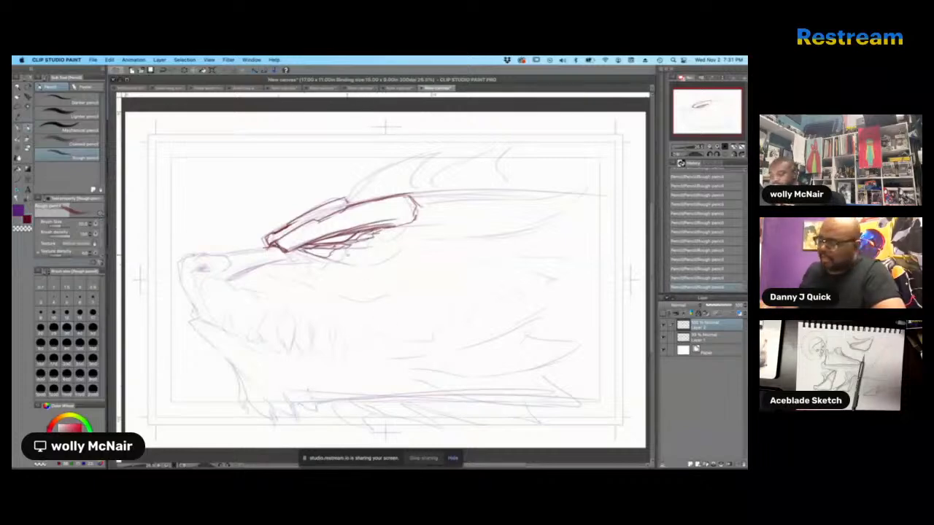
drag(341, 258, 400, 227)
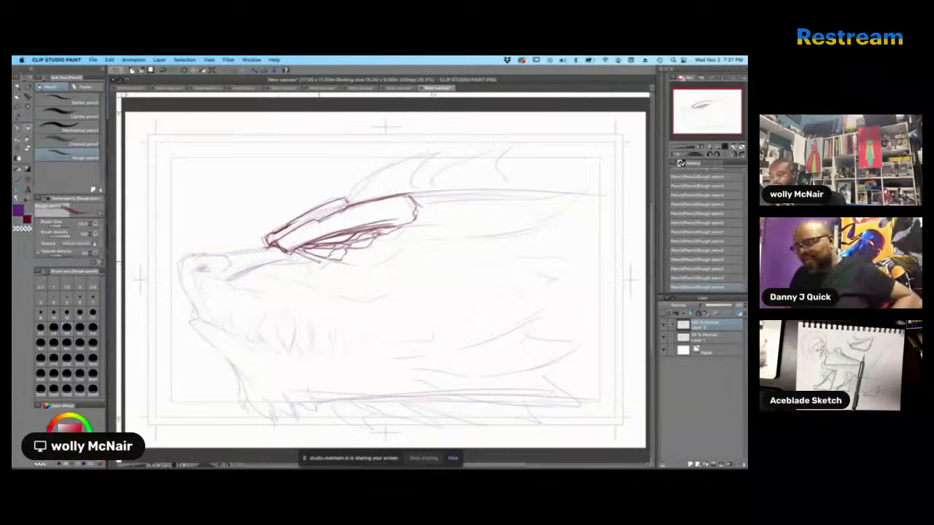
mouse_move(302, 255)
mouse_down()
mouse_move(407, 274)
mouse_move(394, 250)
mouse_move(402, 252)
mouse_up()
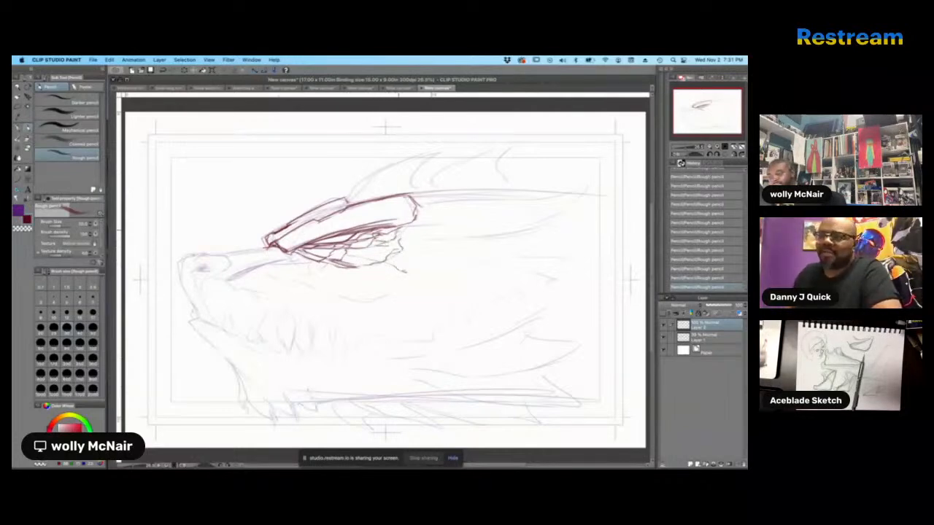
drag(436, 216, 440, 223)
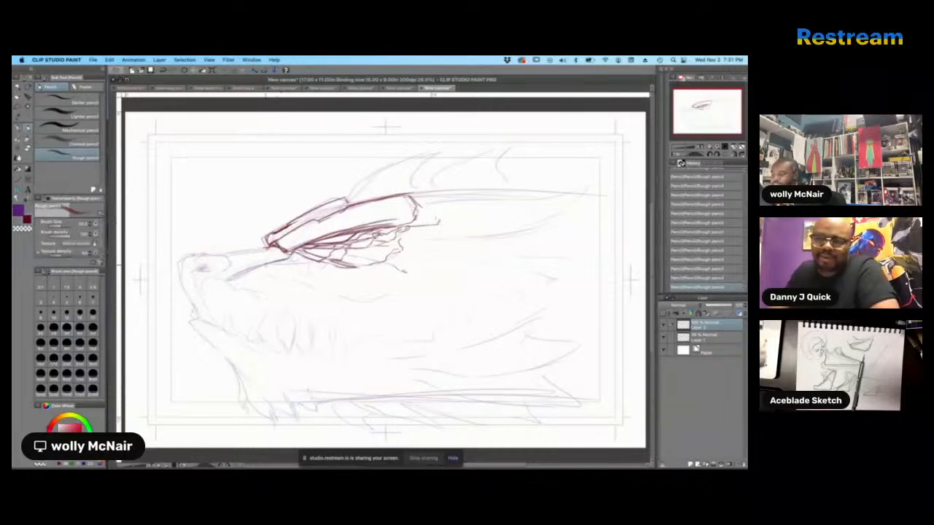
- Darken the line running from the inner eye along the muzzle and draw the nostril with its surrounding contour
mouse_move(267, 265)
mouse_down()
mouse_move(224, 278)
mouse_move(301, 259)
mouse_up()
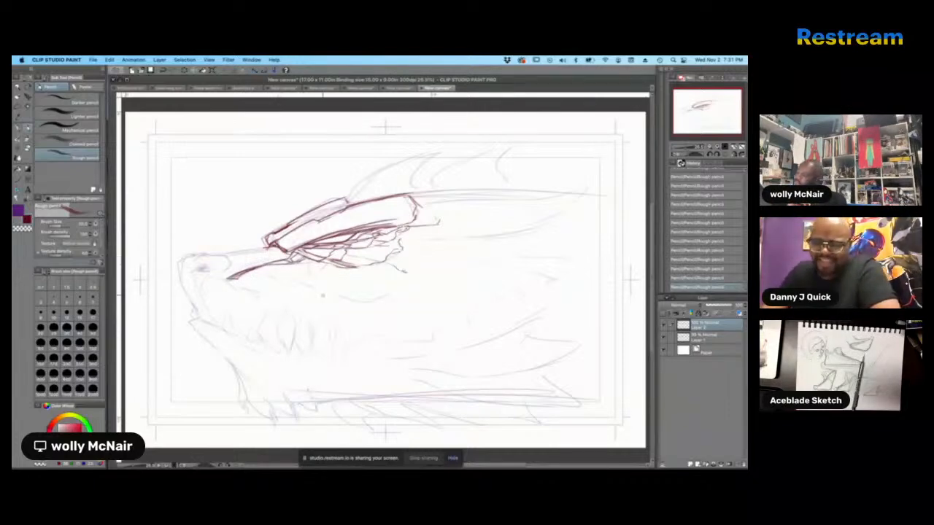
drag(191, 273, 210, 264)
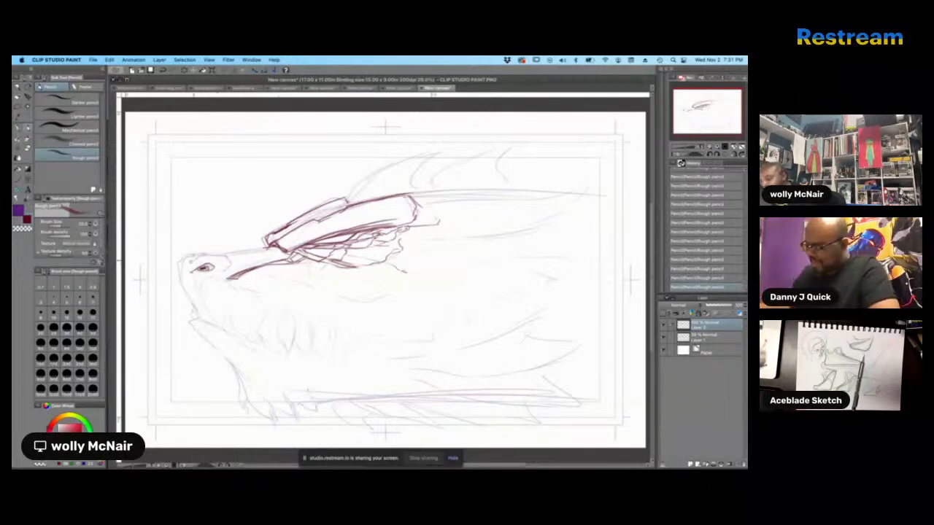
mouse_move(211, 257)
mouse_down()
mouse_move(227, 257)
mouse_move(227, 265)
mouse_move(207, 275)
mouse_up()
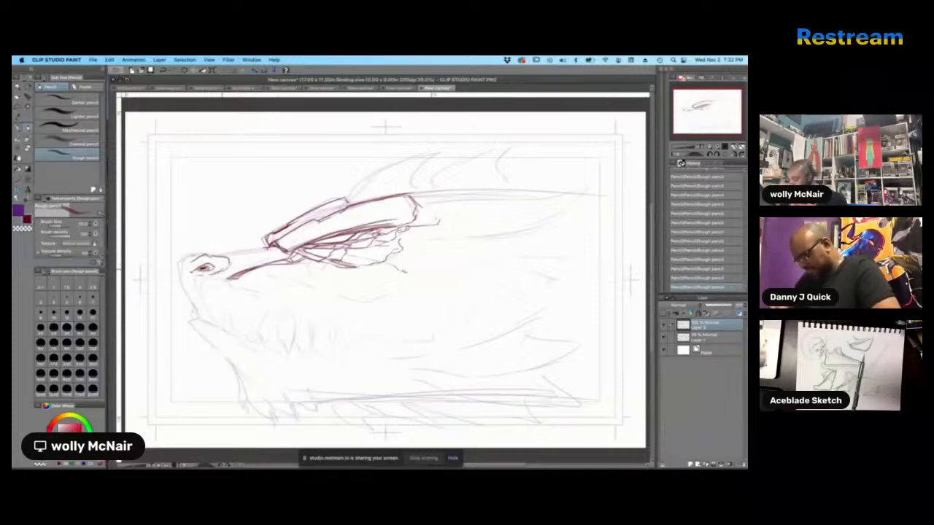
- Trace the row of pointed teeth and refine the snout and the front of the lower lip
mouse_move(224, 333)
mouse_down()
mouse_move(230, 310)
mouse_move(240, 335)
mouse_move(248, 337)
mouse_move(255, 321)
mouse_move(262, 341)
mouse_move(277, 308)
mouse_move(282, 350)
mouse_move(282, 330)
mouse_move(301, 315)
mouse_move(313, 346)
mouse_move(329, 318)
mouse_move(311, 355)
mouse_up()
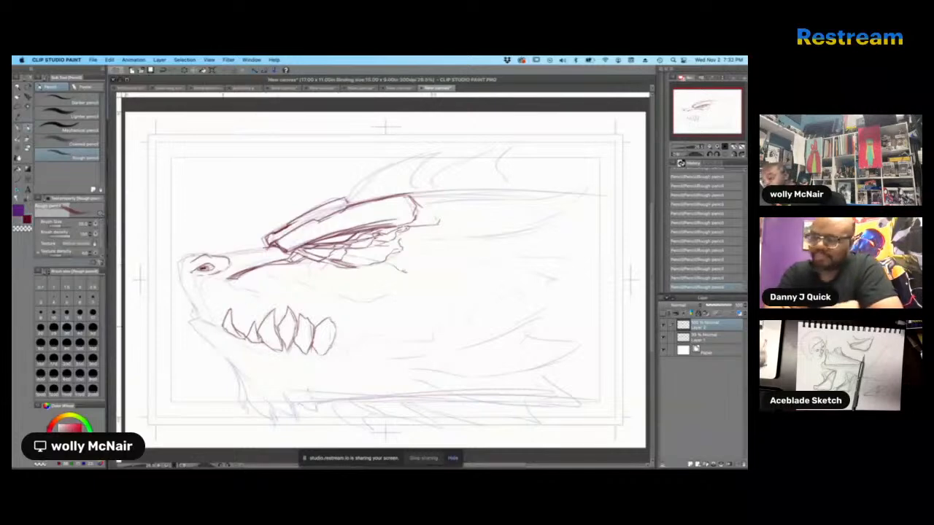
drag(190, 308, 194, 319)
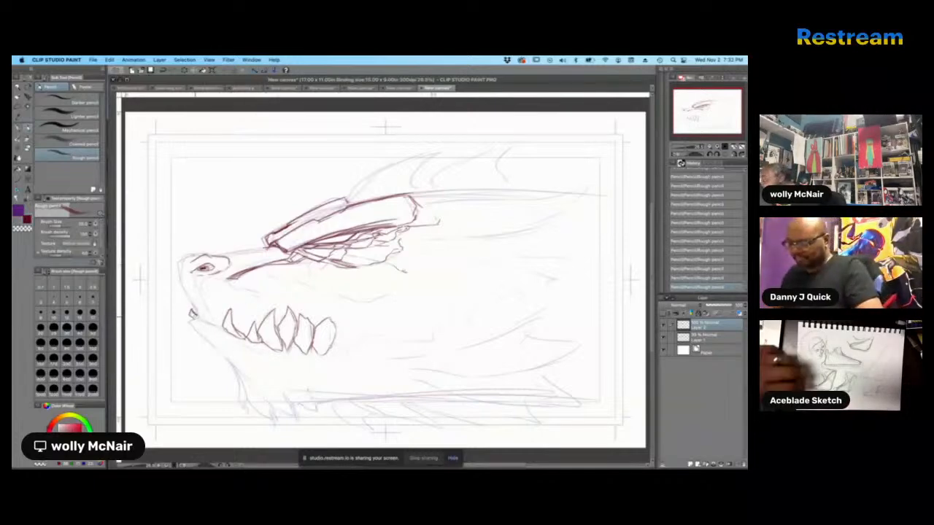
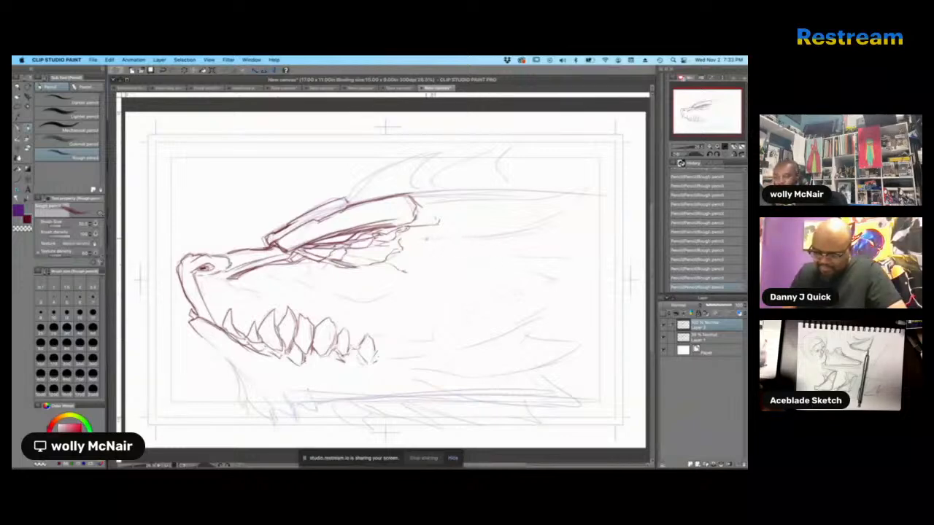
- Trace the long fur strokes and sharp spikes at the back of the head behind the eye
mouse_move(425, 238)
mouse_down()
mouse_move(555, 223)
mouse_move(465, 238)
mouse_up()
mouse_move(467, 238)
mouse_down()
mouse_move(542, 231)
mouse_move(508, 261)
mouse_move(569, 259)
mouse_move(584, 268)
mouse_move(554, 278)
mouse_up()
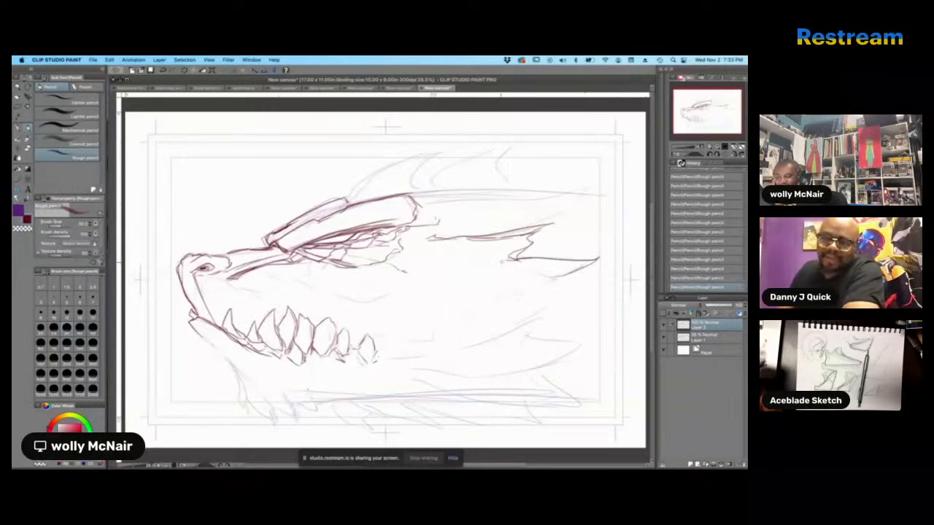
drag(471, 261, 511, 266)
mouse_move(475, 262)
mouse_down()
mouse_move(515, 265)
mouse_move(529, 279)
mouse_move(525, 288)
mouse_move(537, 277)
mouse_move(556, 279)
mouse_move(532, 291)
mouse_up()
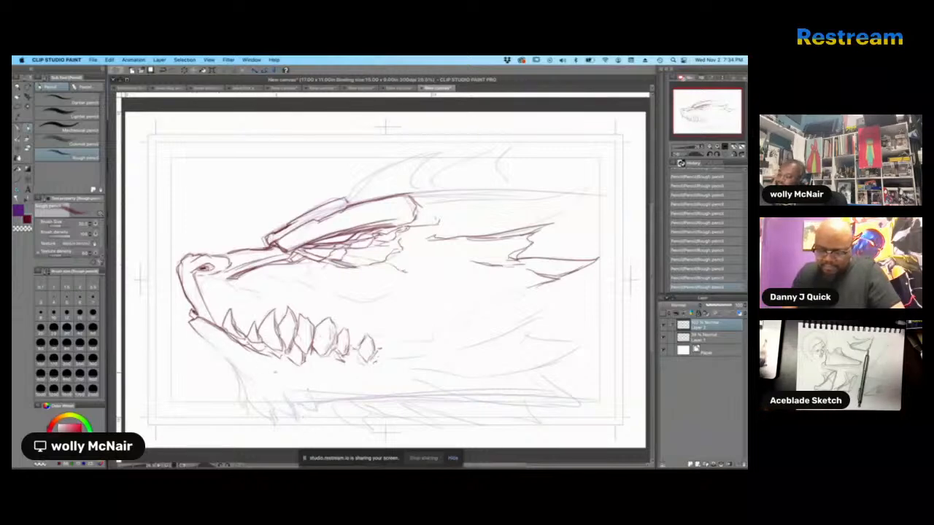
- Add broken gum lines beneath the teeth and trace the uneven lip line back to the cheek
mouse_move(286, 378)
mouse_down()
mouse_move(305, 383)
mouse_move(300, 374)
mouse_up()
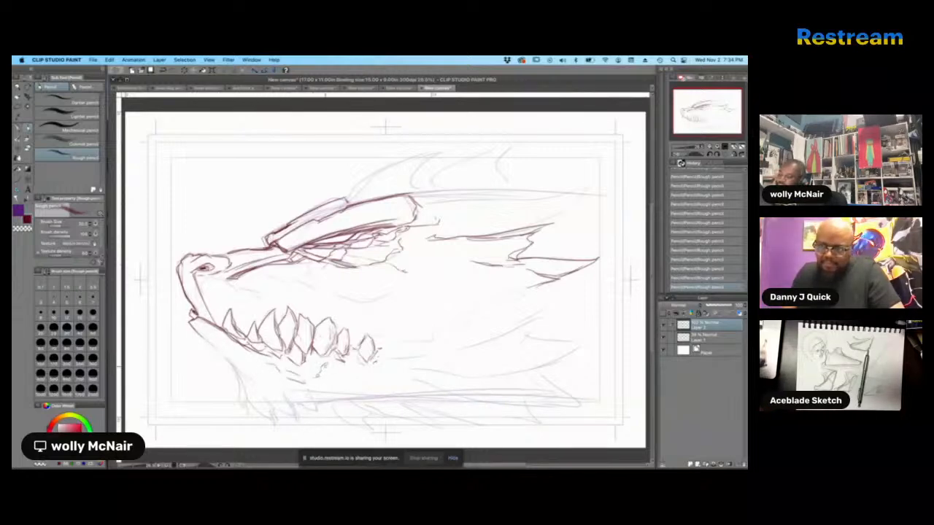
mouse_move(376, 342)
mouse_down()
mouse_move(381, 355)
mouse_move(391, 340)
mouse_move(438, 339)
mouse_move(435, 332)
mouse_move(473, 321)
mouse_move(466, 312)
mouse_move(519, 298)
mouse_up()
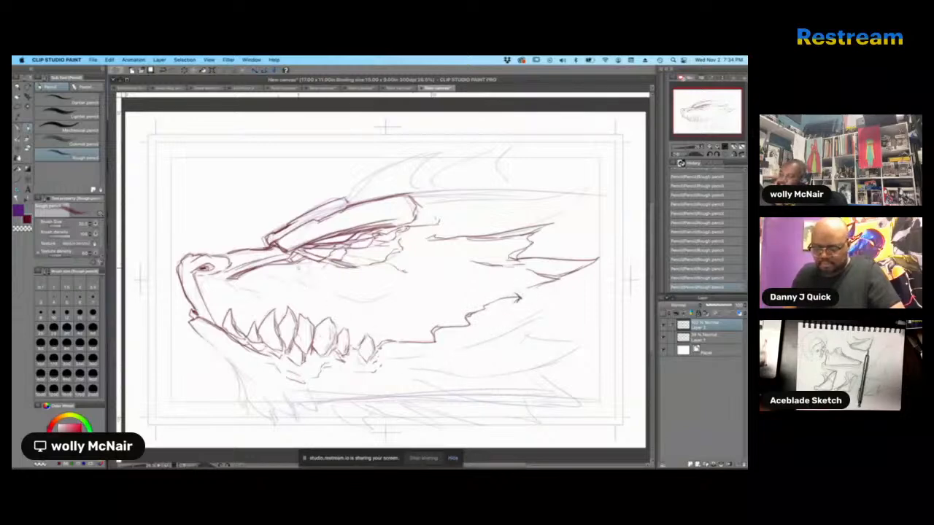
- Draw the angular wrinkles under the inner eye and the crease sweeping from the muzzle across the cheek
mouse_move(307, 275)
mouse_down()
mouse_move(314, 263)
mouse_move(327, 268)
mouse_up()
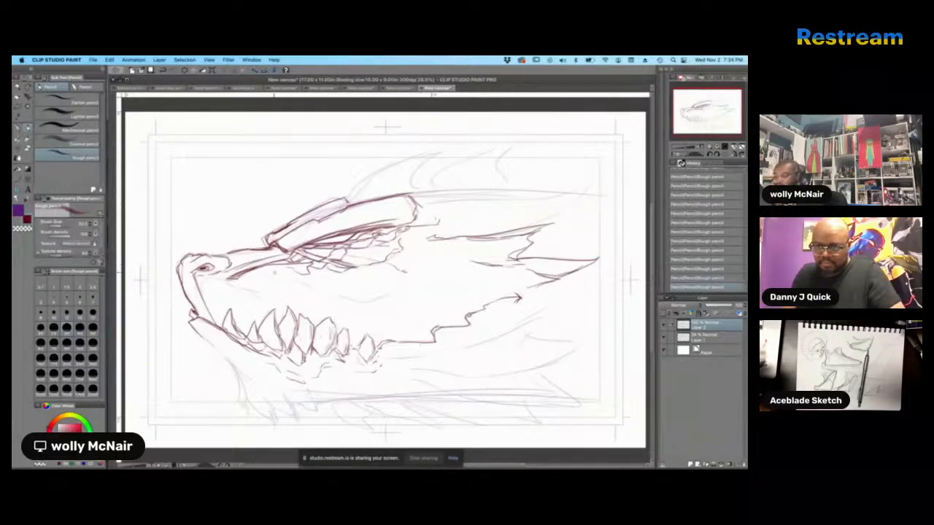
mouse_move(253, 272)
mouse_down()
mouse_move(334, 296)
mouse_move(347, 290)
mouse_move(327, 274)
mouse_up()
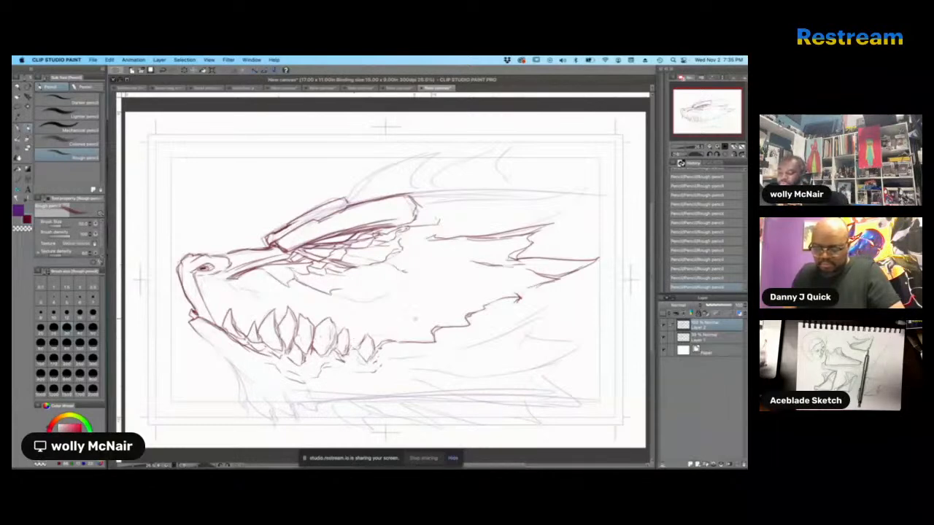
drag(333, 294, 397, 290)
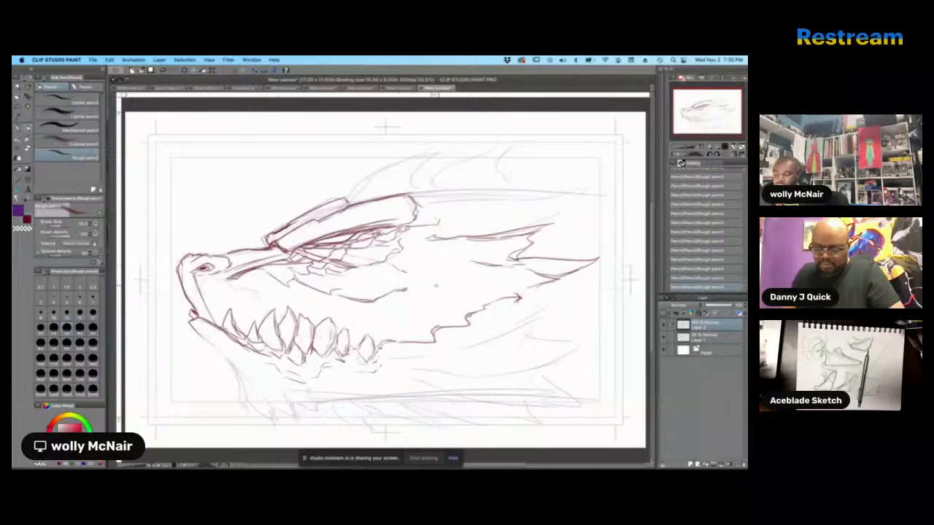
- Add a short contour mark on the cheek and trace a long curved fur line below the back of the mouth
drag(433, 286, 455, 283)
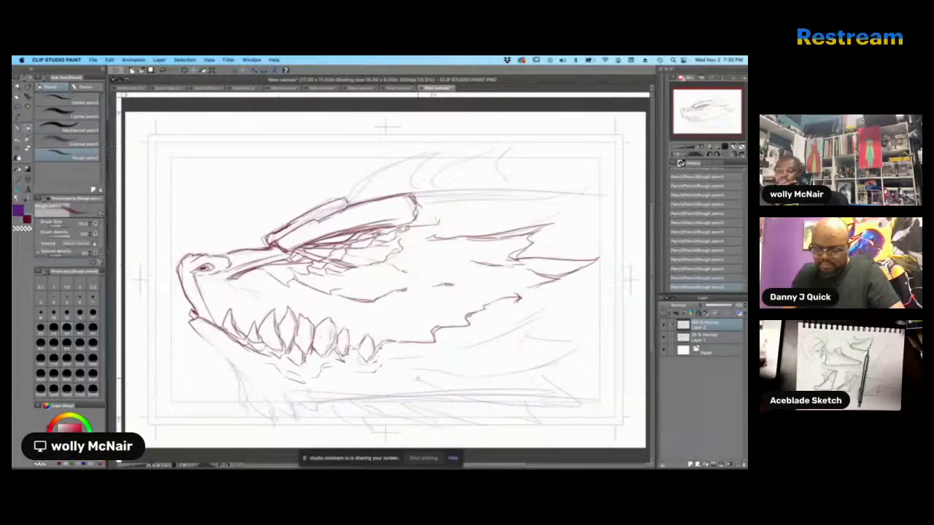
drag(450, 350, 547, 315)
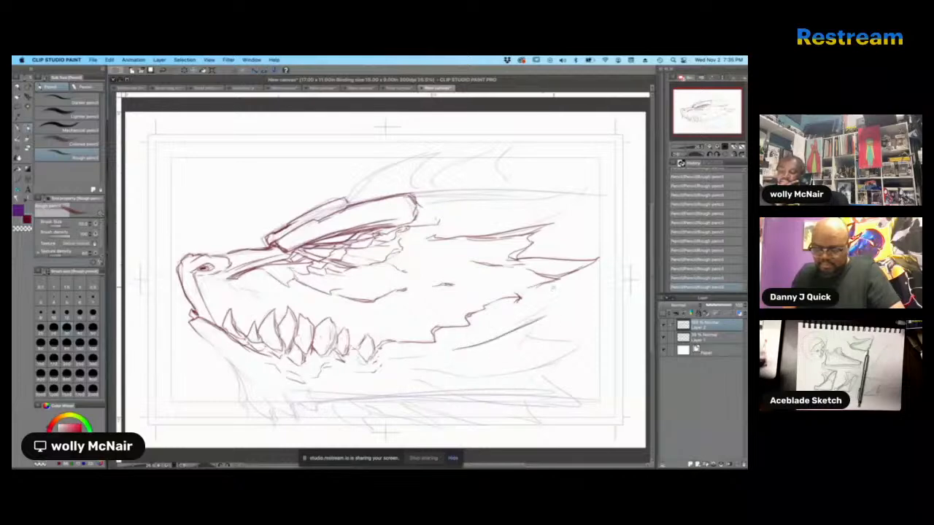
- Trace the jagged fur spikes behind the mouth corner and the large curved spike beneath them at the back of the jaw
mouse_move(571, 283)
mouse_down()
mouse_move(530, 306)
mouse_move(563, 285)
mouse_move(540, 291)
mouse_move(504, 328)
mouse_up()
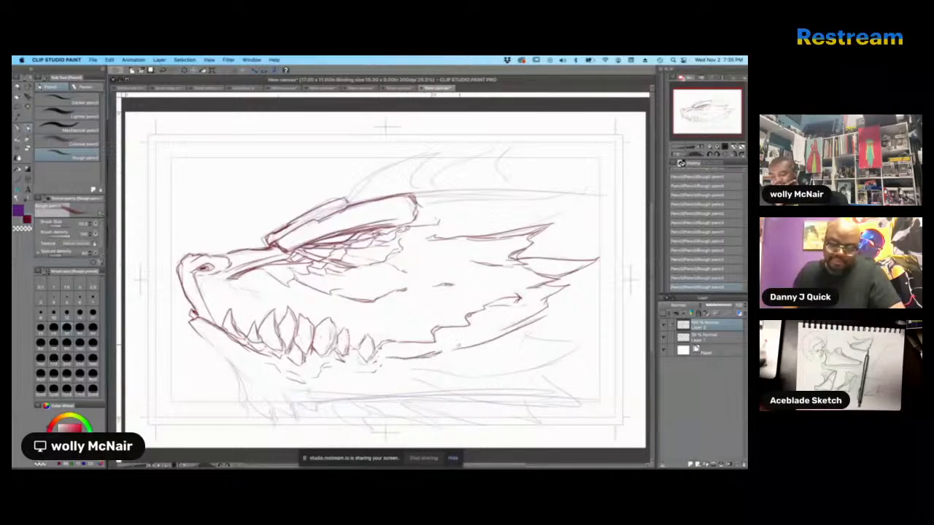
mouse_move(407, 369)
mouse_down()
mouse_move(454, 375)
mouse_move(571, 356)
mouse_up()
mouse_move(545, 318)
mouse_down()
mouse_move(530, 328)
mouse_move(534, 341)
mouse_move(585, 337)
mouse_move(573, 355)
mouse_move(550, 360)
mouse_up()
drag(581, 348, 543, 363)
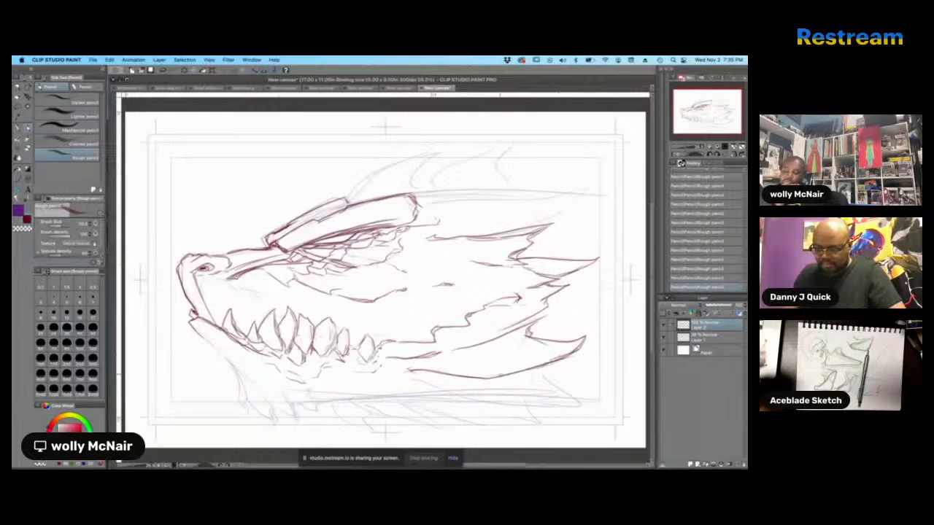
drag(497, 376, 571, 354)
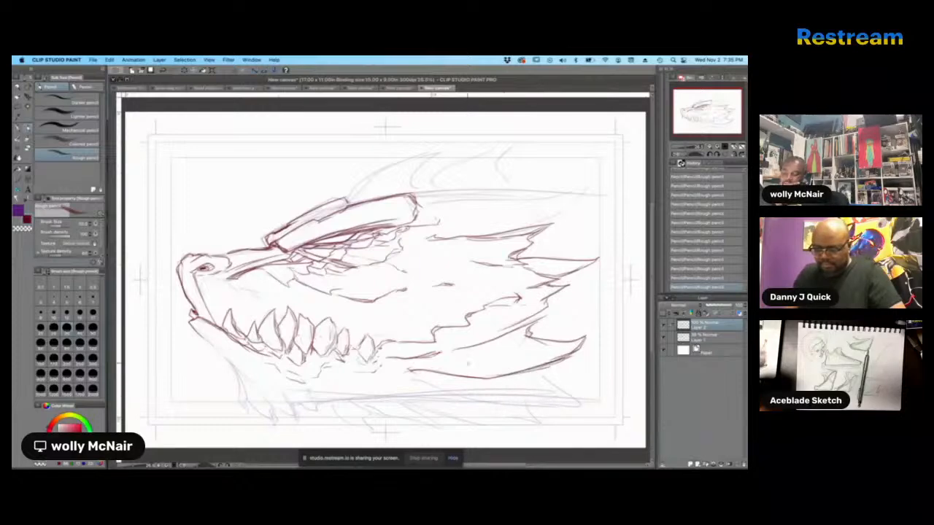
drag(452, 351, 516, 331)
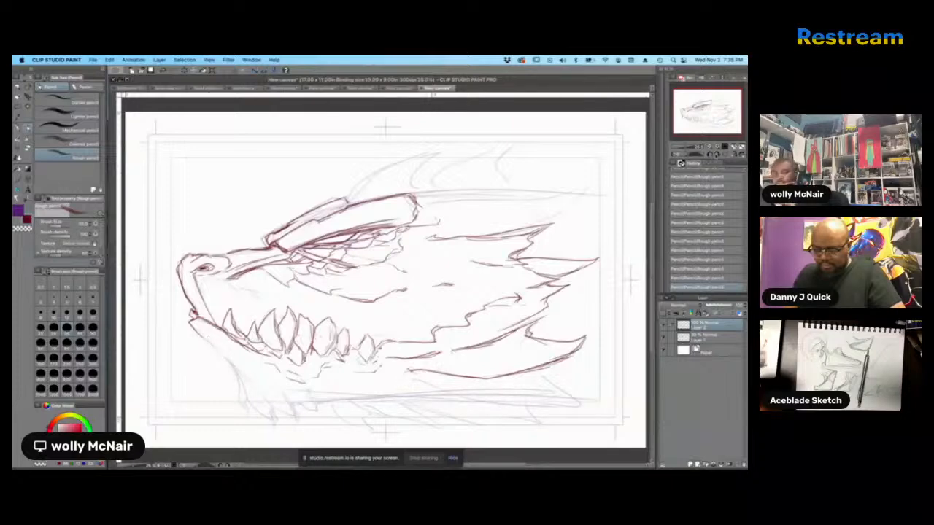
- Trace the front edge of the lower jaw down to the chin and the sharp fur tufts hanging beneath it
click(717, 154)
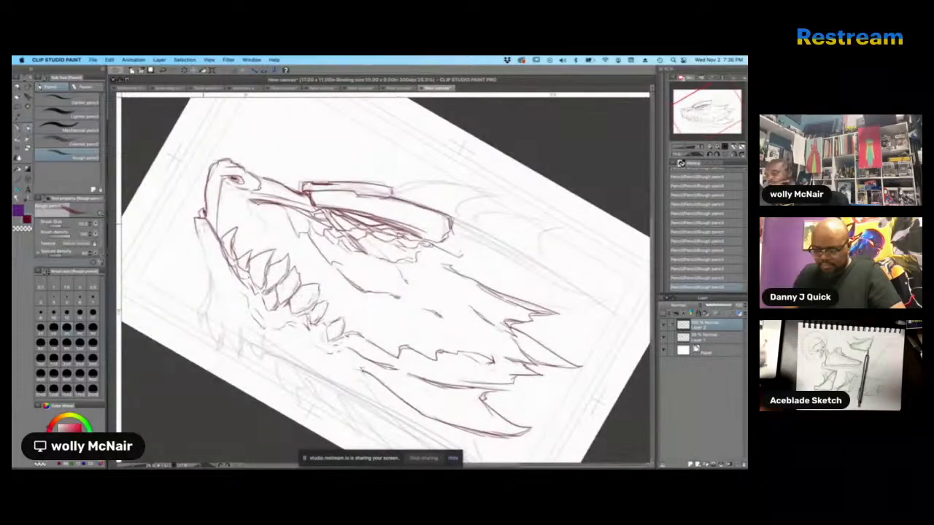
mouse_move(197, 227)
mouse_down()
mouse_move(222, 307)
mouse_move(218, 325)
mouse_up()
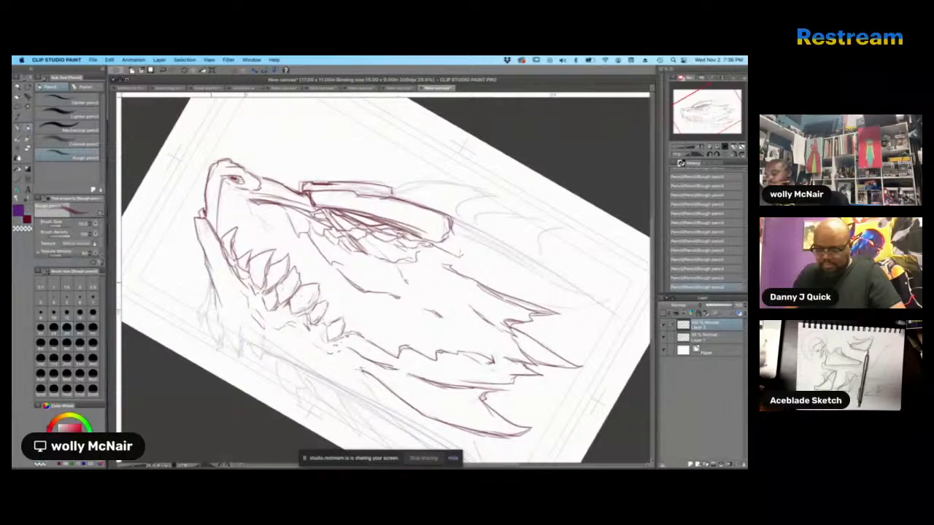
drag(210, 282, 199, 312)
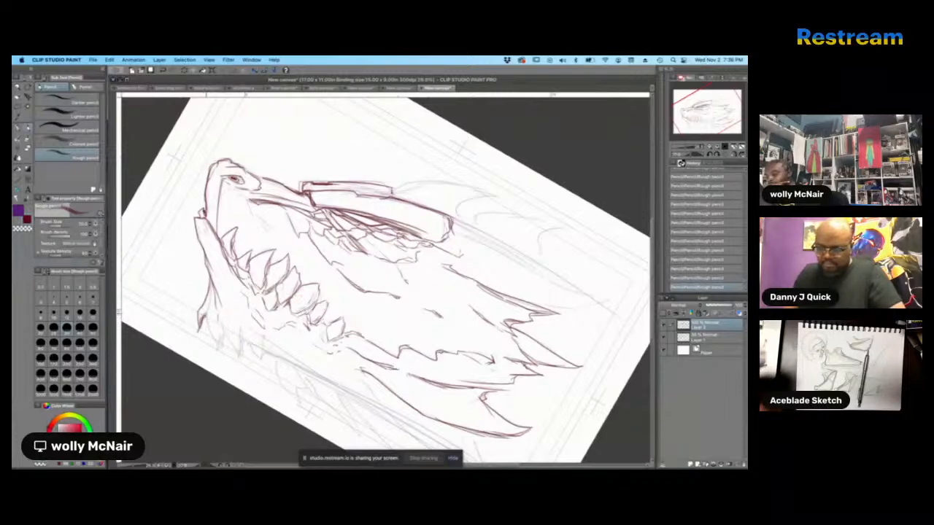
mouse_move(206, 316)
mouse_down()
mouse_move(212, 284)
mouse_move(201, 331)
mouse_move(219, 356)
mouse_up()
mouse_move(218, 356)
mouse_down()
mouse_move(225, 334)
mouse_move(221, 347)
mouse_move(229, 338)
mouse_move(242, 362)
mouse_move(243, 341)
mouse_move(260, 360)
mouse_up()
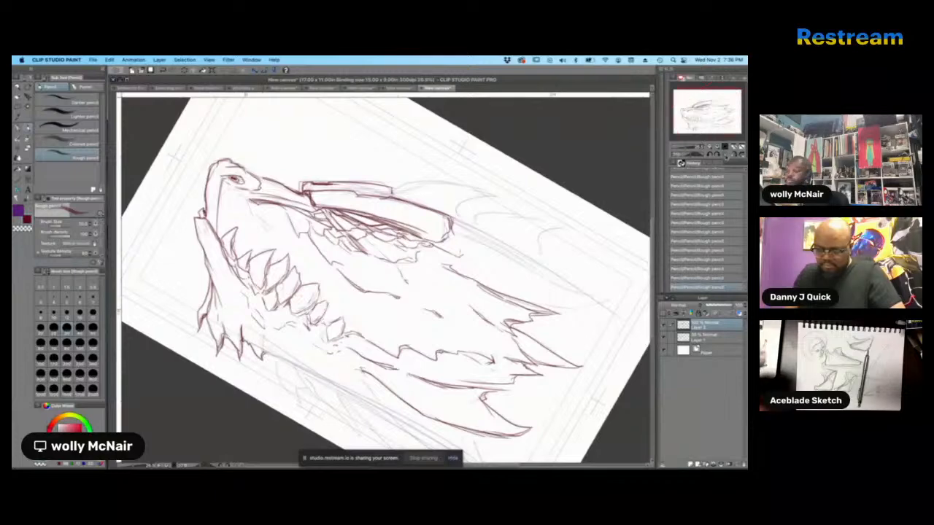
- Trace the spiky fur fringe along the underside of the jaw, from the chin tufts back to the long rear point
key(super+0)
scroll(350, 397, left, 1)
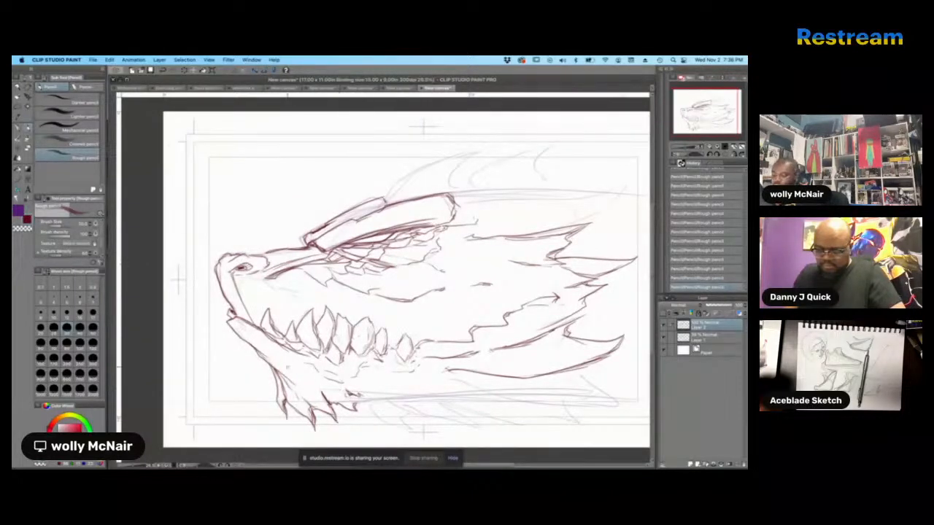
drag(392, 362, 406, 367)
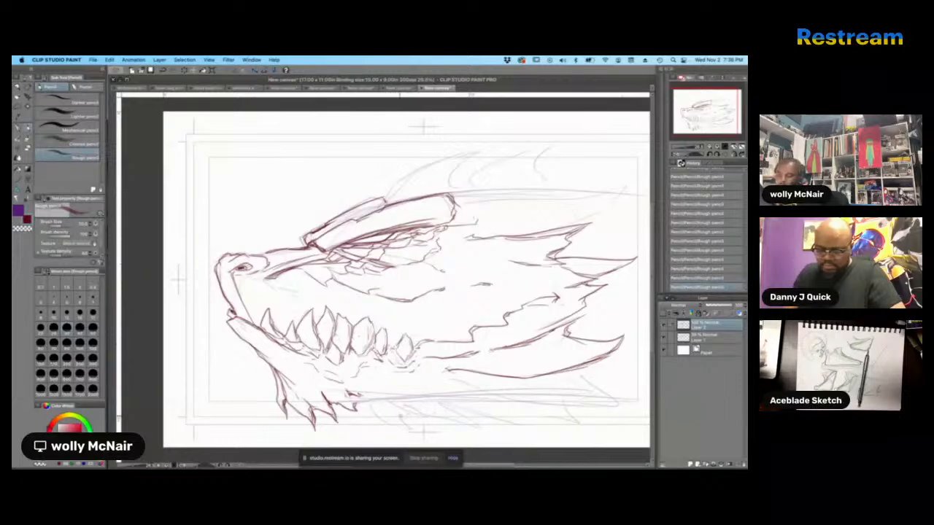
mouse_move(356, 401)
mouse_down()
mouse_move(391, 396)
mouse_move(393, 423)
mouse_move(412, 427)
mouse_move(410, 417)
mouse_move(433, 416)
mouse_move(479, 427)
mouse_up()
mouse_move(442, 401)
mouse_down()
mouse_move(463, 417)
mouse_move(504, 421)
mouse_up()
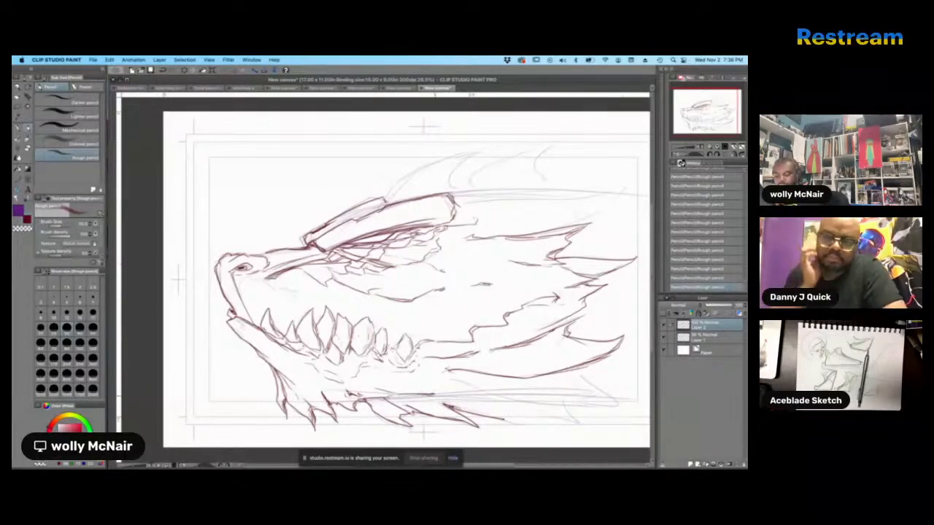
drag(430, 396, 487, 387)
drag(484, 387, 554, 397)
drag(487, 421, 566, 411)
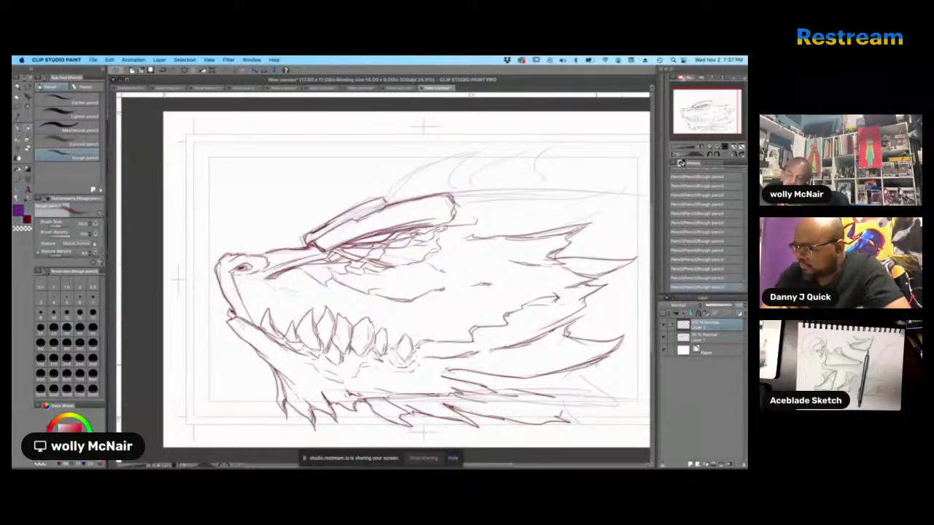
mouse_move(573, 373)
mouse_down()
mouse_move(634, 402)
mouse_move(557, 407)
mouse_up()
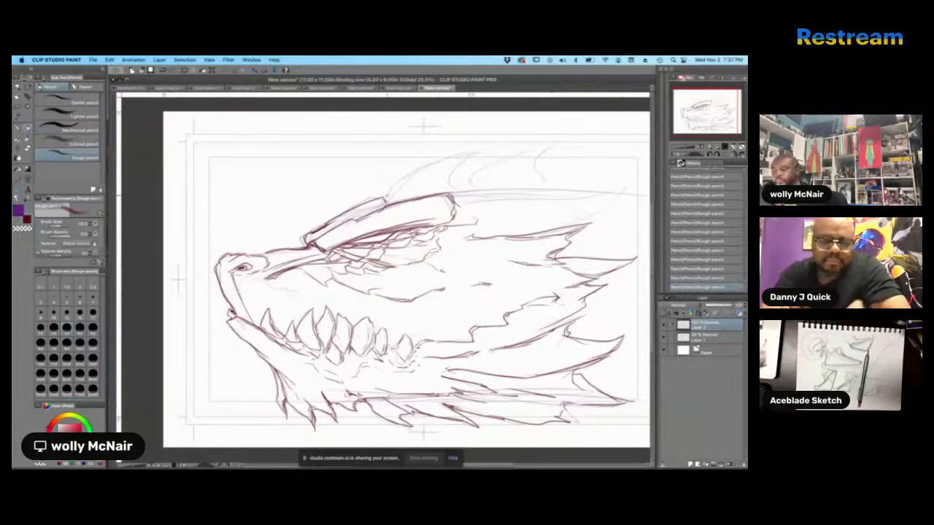
- Trace the long curved mane spikes sweeping up and back from the brow ridge, with the smaller locks behind the eye
mouse_move(363, 217)
mouse_down()
mouse_move(402, 185)
mouse_move(496, 146)
mouse_up()
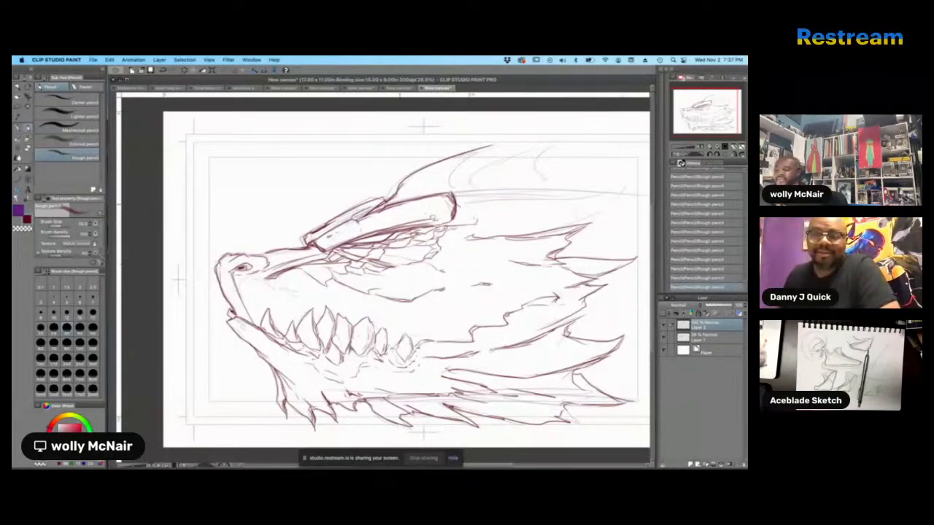
drag(401, 186, 518, 148)
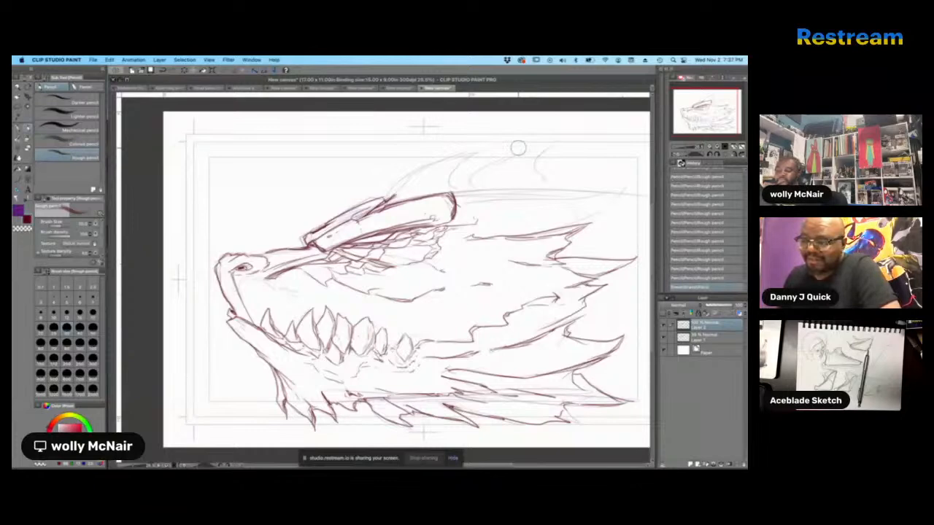
drag(394, 194, 533, 132)
mouse_move(490, 162)
mouse_down()
mouse_move(463, 185)
mouse_move(482, 186)
mouse_up()
mouse_move(463, 191)
mouse_down()
mouse_move(561, 156)
mouse_move(584, 159)
mouse_up()
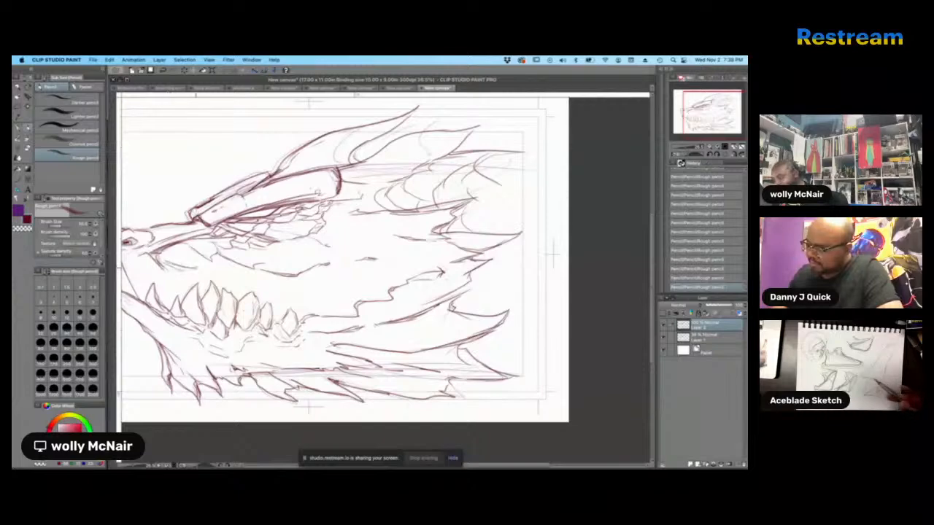
- Switch to the Watery watercolor brush in purple and add a new raster layer directly above the paper layer
drag(490, 373, 526, 398)
key(x)
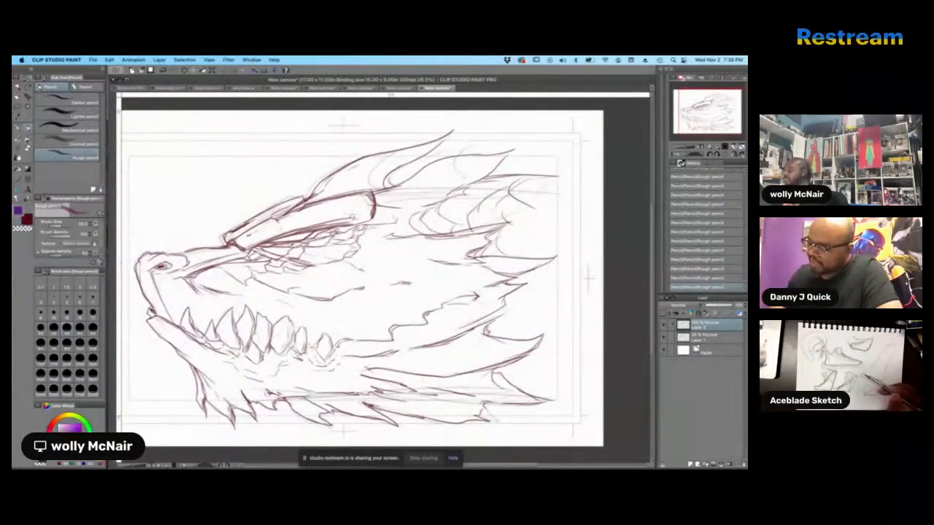
key(b)
click(716, 351)
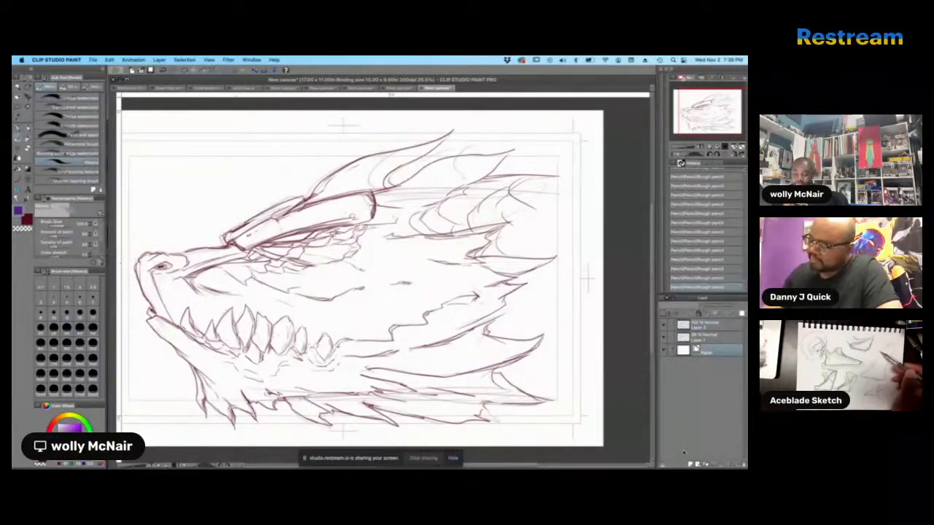
click(690, 464)
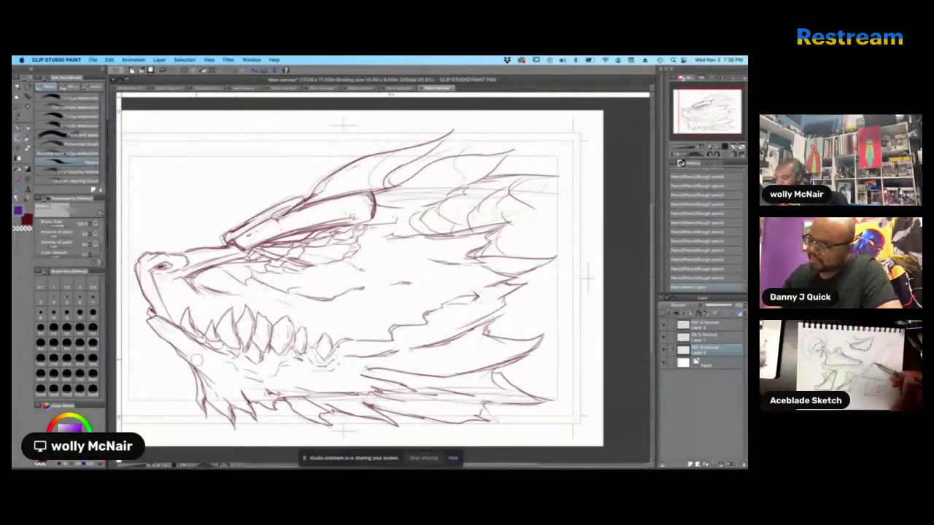
- Shade the front of the lower jaw and the chin tufts with purple watercolor strokes
mouse_move(147, 320)
mouse_down()
mouse_move(204, 362)
mouse_move(191, 356)
mouse_move(213, 384)
mouse_move(207, 408)
mouse_up()
mouse_move(200, 373)
mouse_down()
mouse_move(226, 414)
mouse_move(250, 408)
mouse_up()
drag(226, 378, 255, 409)
drag(257, 400, 281, 405)
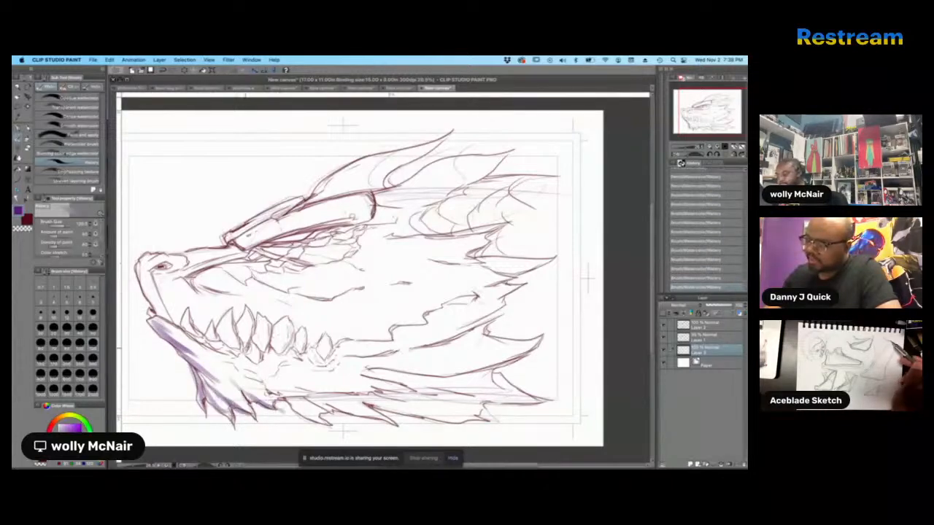
- Paint purple shadows on the row of teeth from the front of the mouth to the back
mouse_move(227, 312)
mouse_down()
mouse_move(245, 352)
mouse_move(263, 350)
mouse_up()
mouse_move(257, 311)
mouse_down()
mouse_move(266, 337)
mouse_move(291, 315)
mouse_move(283, 351)
mouse_move(325, 354)
mouse_up()
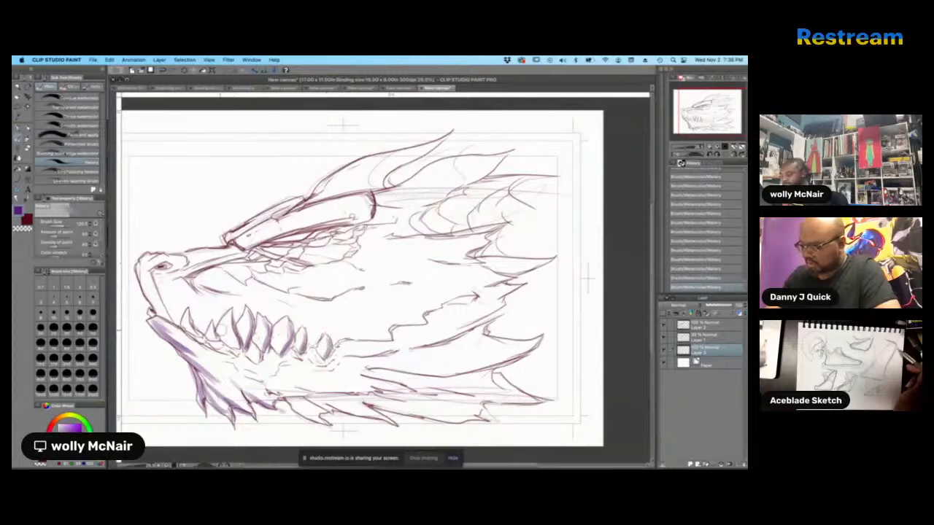
drag(188, 317, 201, 335)
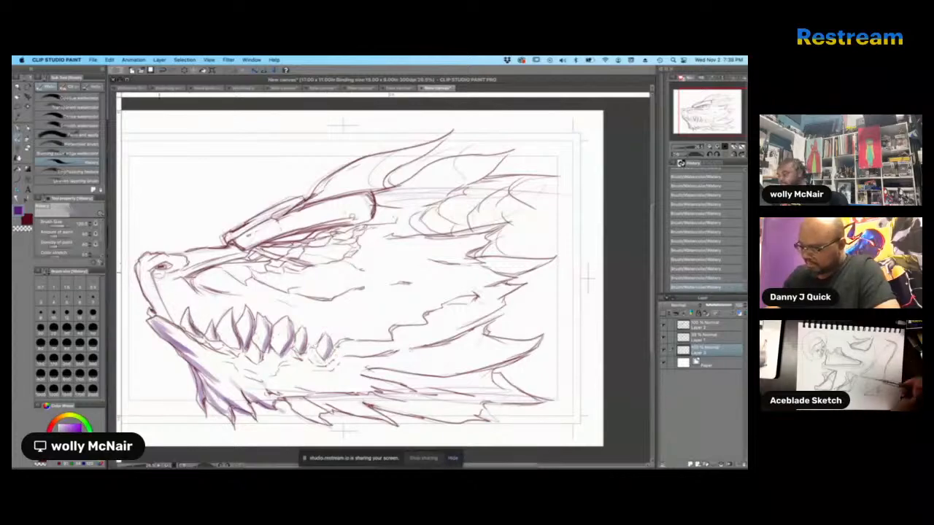
- Shade the muzzle edge, the crease behind the nostril, the underside of the brow, and the wrinkles below the eye
drag(156, 275, 183, 326)
mouse_move(196, 283)
mouse_down()
mouse_move(220, 271)
mouse_move(239, 279)
mouse_up()
drag(237, 245, 368, 210)
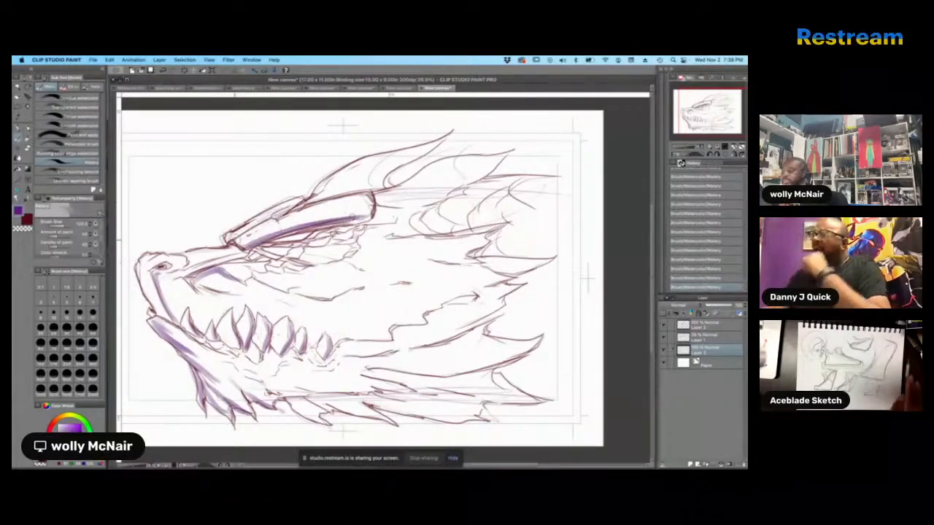
mouse_move(254, 249)
mouse_down()
mouse_move(317, 261)
mouse_move(333, 242)
mouse_move(359, 239)
mouse_up()
mouse_move(258, 266)
mouse_down()
mouse_move(350, 267)
mouse_move(304, 286)
mouse_move(313, 297)
mouse_move(364, 287)
mouse_up()
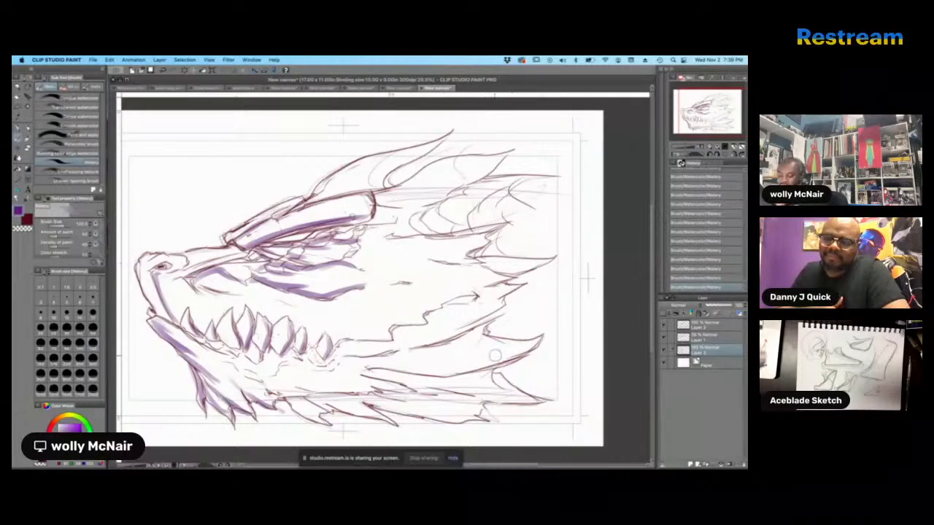
- Paint purple shadows along the large fur spikes at the back of the cheek and jaw
mouse_move(365, 372)
mouse_down()
mouse_move(467, 380)
mouse_move(538, 351)
mouse_up()
drag(412, 348, 504, 307)
drag(436, 312, 546, 262)
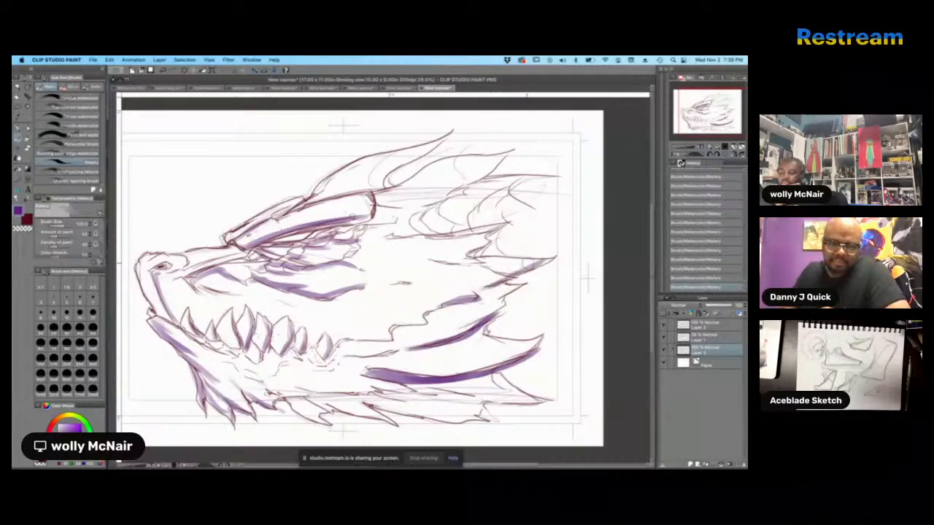
drag(477, 260, 532, 274)
drag(496, 235, 468, 261)
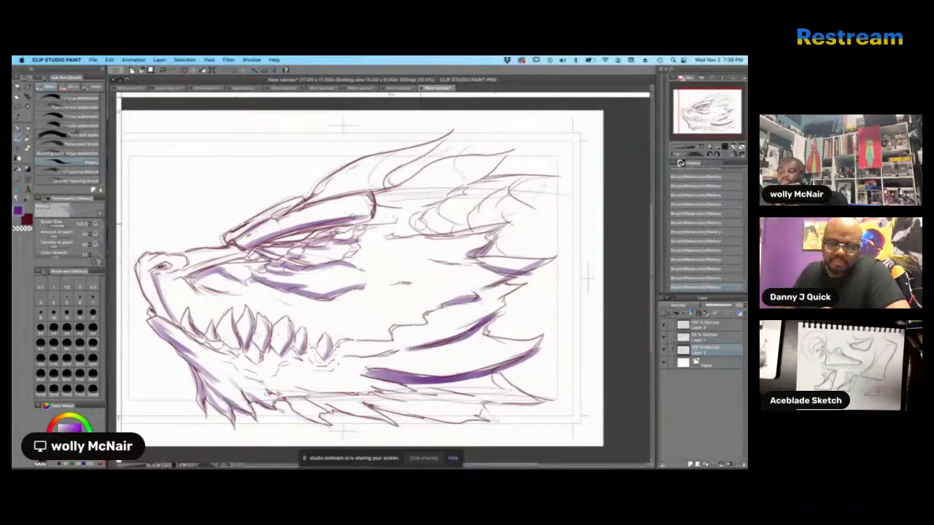
- Shade the upper mane spikes behind the eye and the top edge of the brow ridge in purple
mouse_move(415, 222)
mouse_down()
mouse_move(441, 235)
mouse_move(451, 196)
mouse_move(462, 237)
mouse_move(484, 197)
mouse_move(511, 219)
mouse_move(487, 199)
mouse_move(537, 176)
mouse_move(509, 189)
mouse_up()
mouse_move(365, 206)
mouse_down()
mouse_move(419, 194)
mouse_move(444, 166)
mouse_up()
drag(410, 204, 509, 169)
mouse_move(395, 175)
mouse_down()
mouse_move(383, 190)
mouse_move(440, 151)
mouse_up()
drag(309, 202, 358, 165)
drag(310, 202, 371, 194)
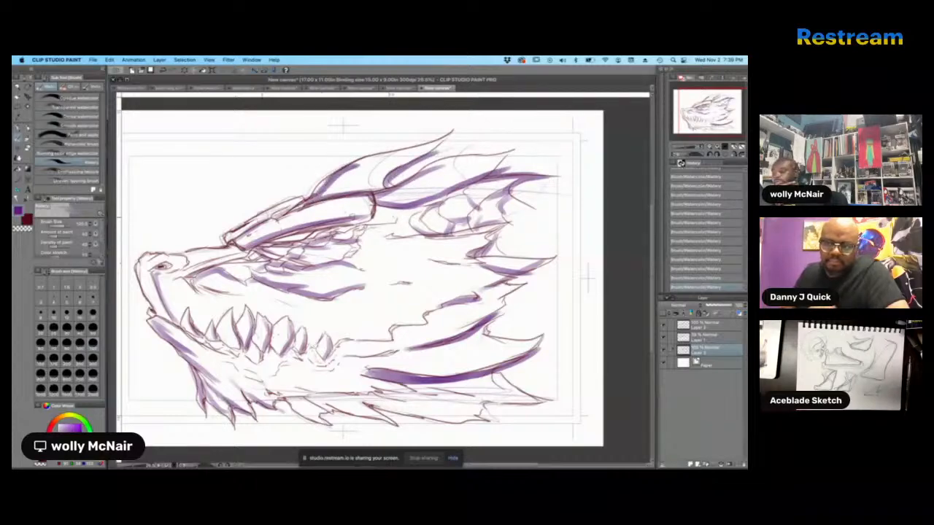
drag(237, 235, 312, 195)
- Deepen the shadow at the front of the muzzle and shade below the gums and along the jagged lip line
drag(155, 270, 163, 299)
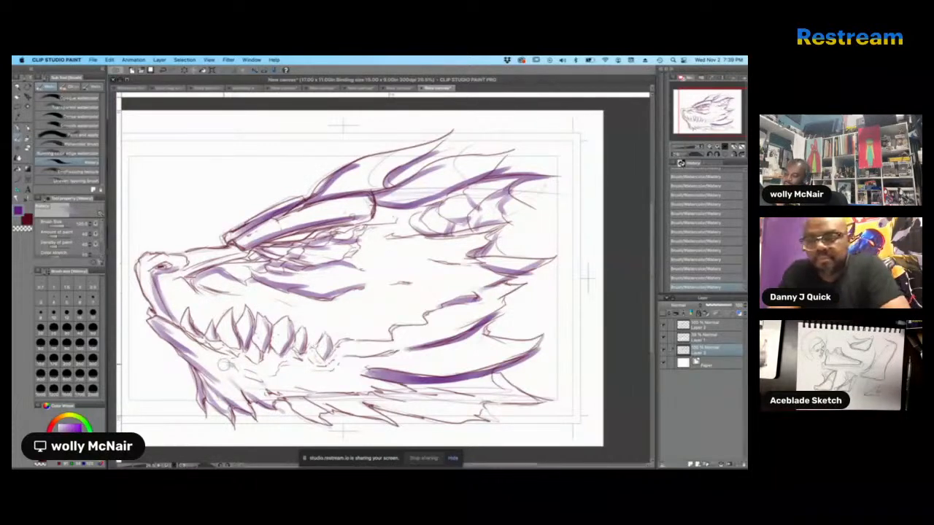
mouse_move(286, 363)
mouse_down()
mouse_move(329, 373)
mouse_move(343, 364)
mouse_up()
drag(336, 351, 392, 339)
drag(392, 328, 419, 326)
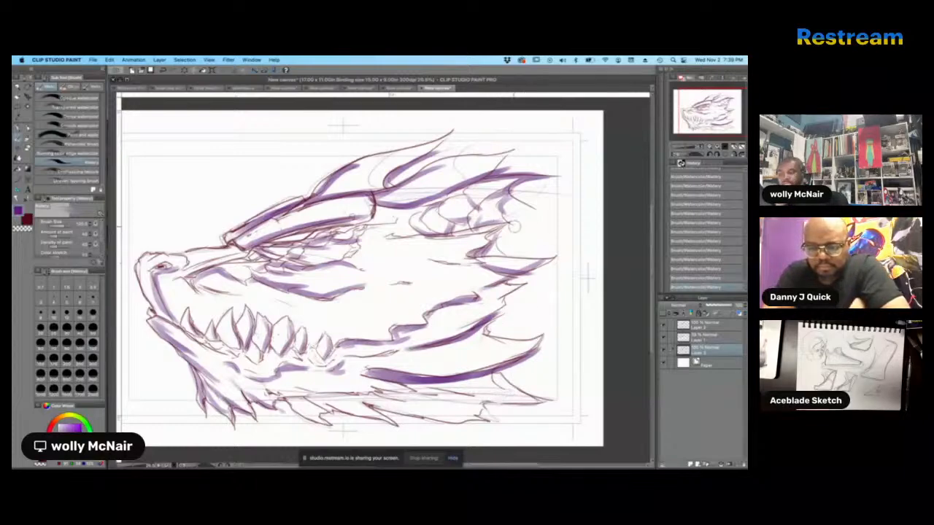
- Paint small curved tufts in the gaps between the rear spikes and a long streak trailing back from the upper mane
drag(501, 233, 515, 254)
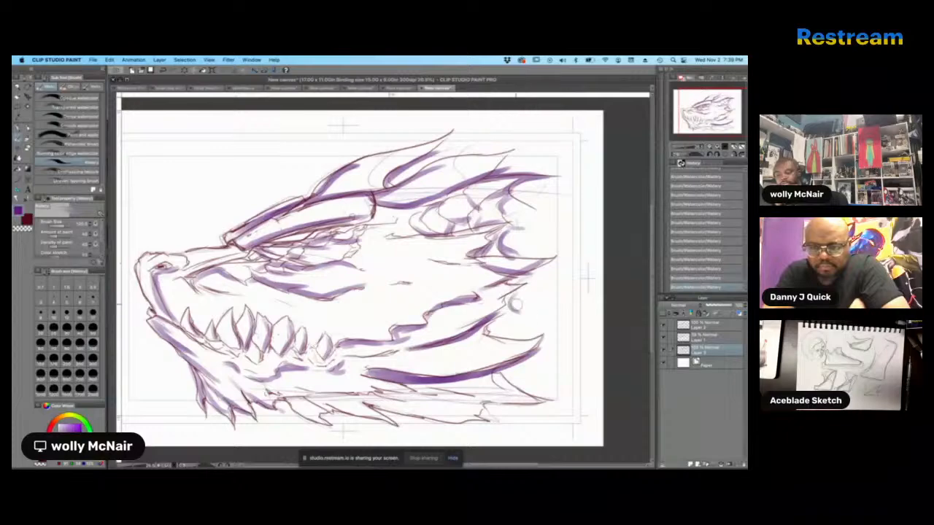
drag(526, 306, 506, 325)
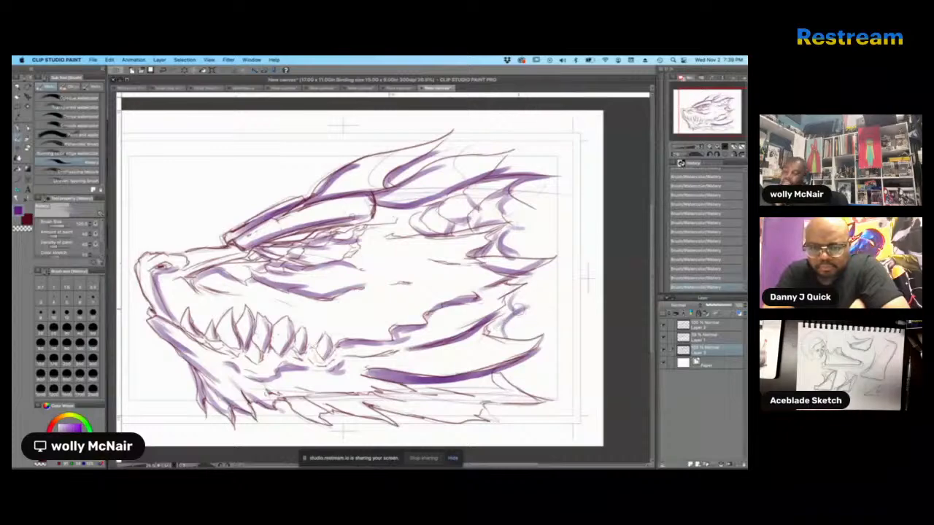
drag(516, 293, 521, 314)
drag(512, 191, 608, 179)
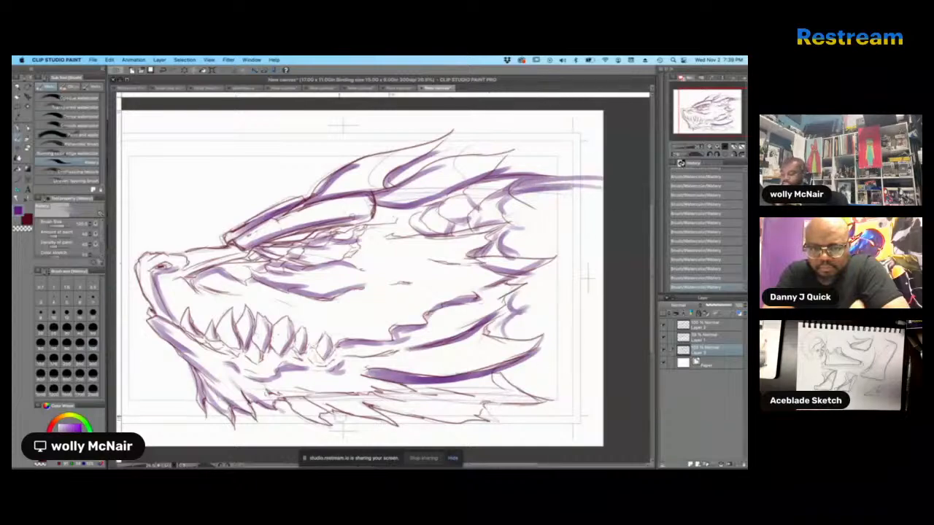
- Shade the spiky fringe under the jaw and the long lower fur strands in purple
mouse_move(285, 401)
mouse_down()
mouse_move(319, 423)
mouse_move(330, 406)
mouse_move(364, 398)
mouse_move(396, 424)
mouse_up()
drag(359, 396, 485, 418)
drag(395, 389, 500, 404)
mouse_move(432, 386)
mouse_down()
mouse_move(501, 375)
mouse_move(531, 398)
mouse_move(522, 400)
mouse_up()
- Darken the notches between the rear cheek spikes and shade the short contour marks on the cheek
drag(505, 319, 485, 336)
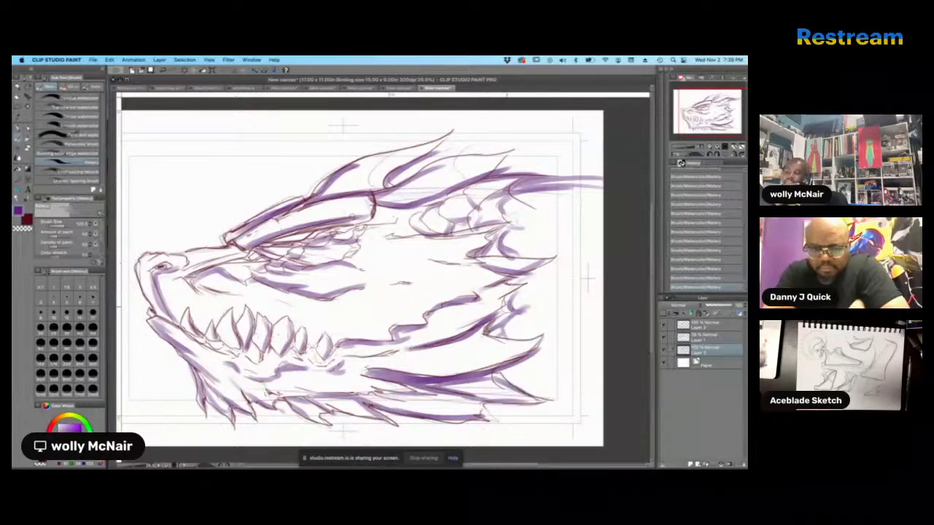
drag(520, 281, 487, 305)
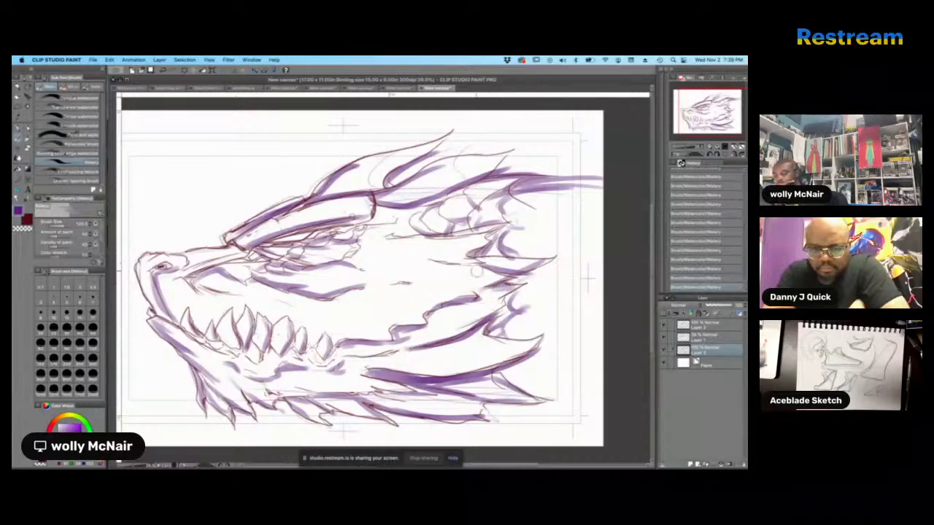
drag(428, 257, 474, 271)
drag(422, 283, 381, 279)
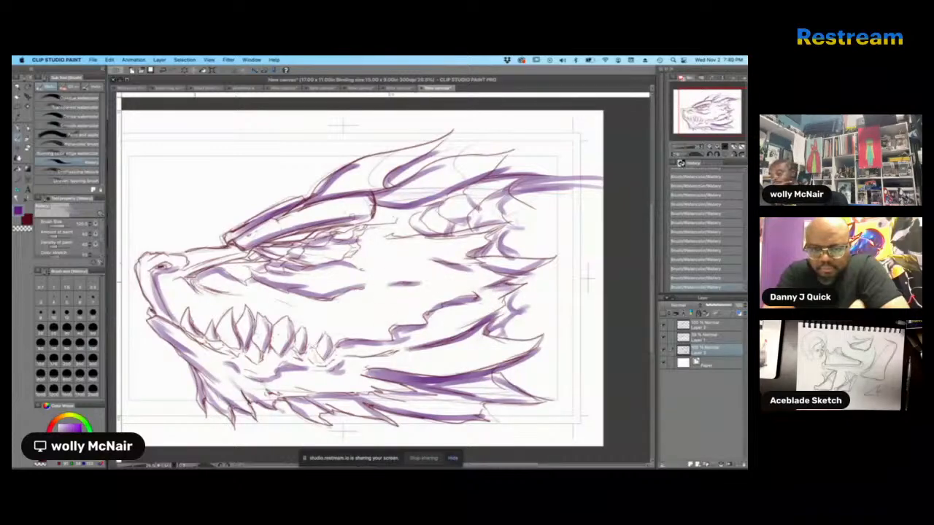
- Shade the bridge of the muzzle and the upper mane lock, and add small jagged purple spikes along the rear mane streak
mouse_move(194, 281)
mouse_down()
mouse_move(250, 301)
mouse_move(241, 263)
mouse_move(213, 255)
mouse_move(239, 251)
mouse_move(232, 254)
mouse_up()
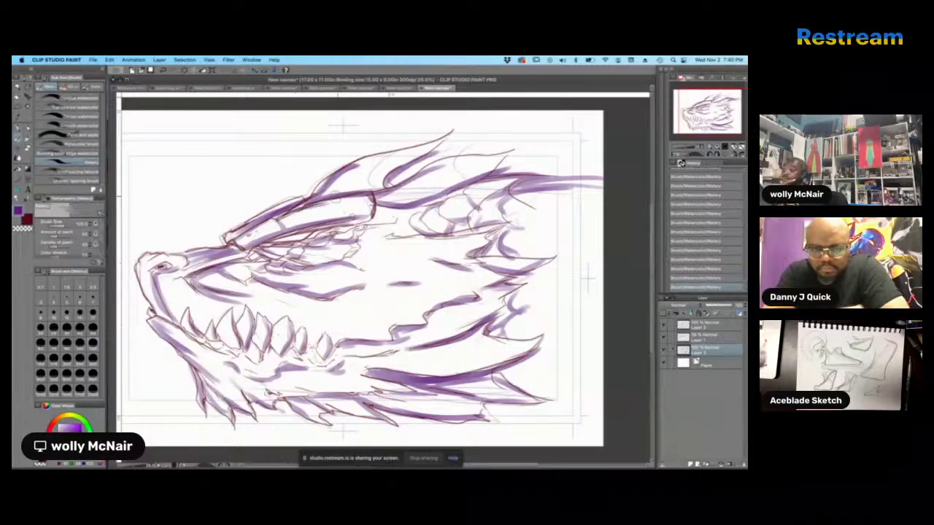
mouse_move(317, 186)
mouse_down()
mouse_move(462, 131)
mouse_move(474, 140)
mouse_up()
mouse_move(471, 145)
mouse_down()
mouse_move(394, 187)
mouse_move(453, 151)
mouse_up()
mouse_move(503, 173)
mouse_down()
mouse_move(524, 156)
mouse_move(501, 174)
mouse_move(533, 157)
mouse_move(559, 154)
mouse_move(535, 177)
mouse_move(586, 161)
mouse_up()
mouse_move(586, 160)
mouse_down()
mouse_move(567, 179)
mouse_move(596, 175)
mouse_up()
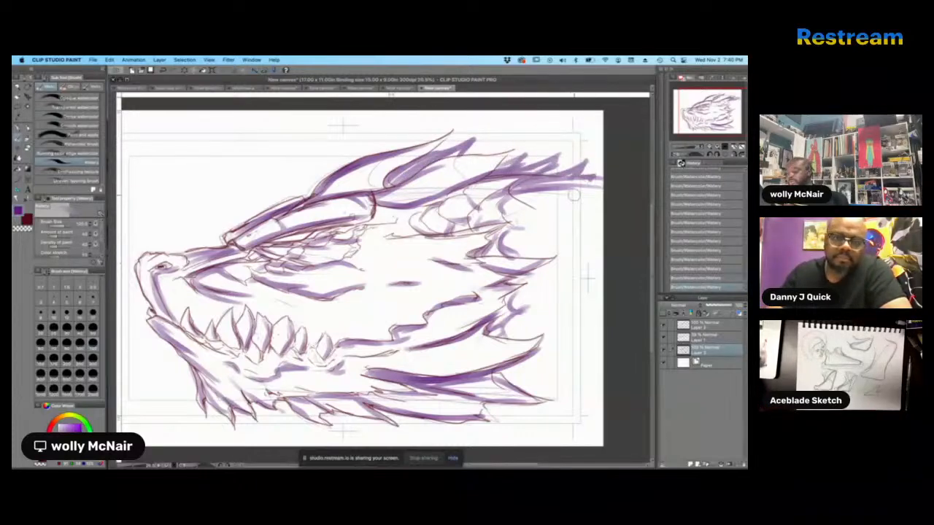
- Darken the cheek fur and the jaw line behind the teeth, and hatch loose purple strokes behind the lower rear spikes
mouse_move(403, 342)
mouse_down()
mouse_move(388, 352)
mouse_move(486, 326)
mouse_up()
mouse_move(424, 319)
mouse_down()
mouse_move(479, 308)
mouse_move(478, 298)
mouse_move(490, 330)
mouse_move(512, 334)
mouse_up()
mouse_move(339, 373)
mouse_down()
mouse_move(391, 380)
mouse_move(378, 382)
mouse_up()
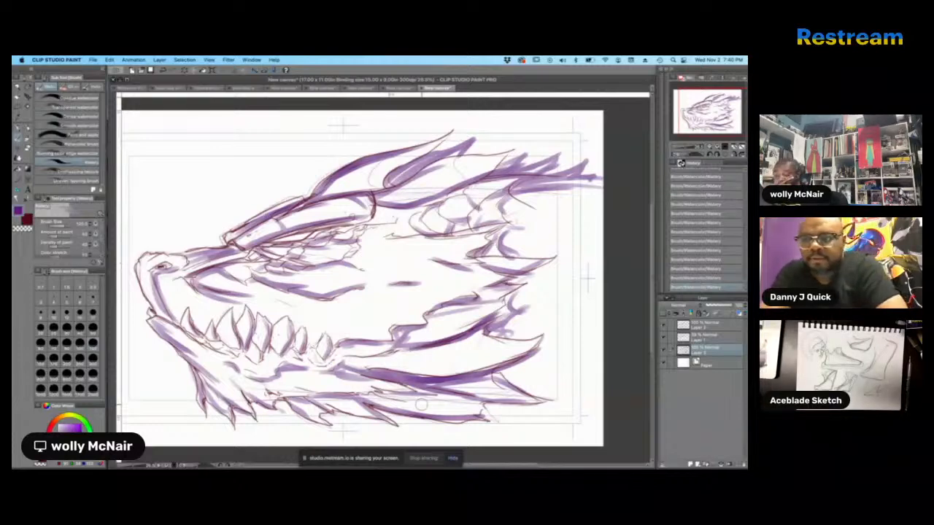
mouse_move(515, 360)
mouse_down()
mouse_move(526, 361)
mouse_move(513, 379)
mouse_move(575, 345)
mouse_move(532, 408)
mouse_move(503, 416)
mouse_move(554, 394)
mouse_move(569, 418)
mouse_up()
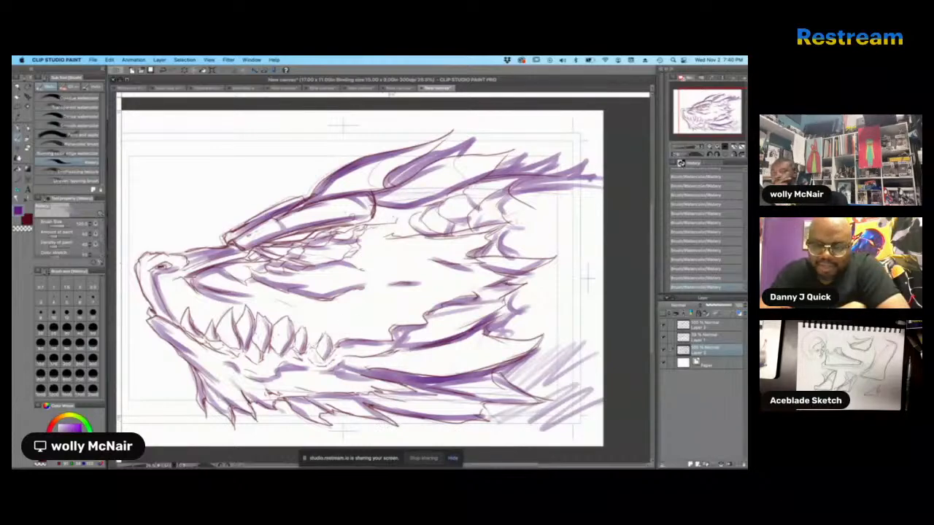
drag(432, 375, 473, 388)
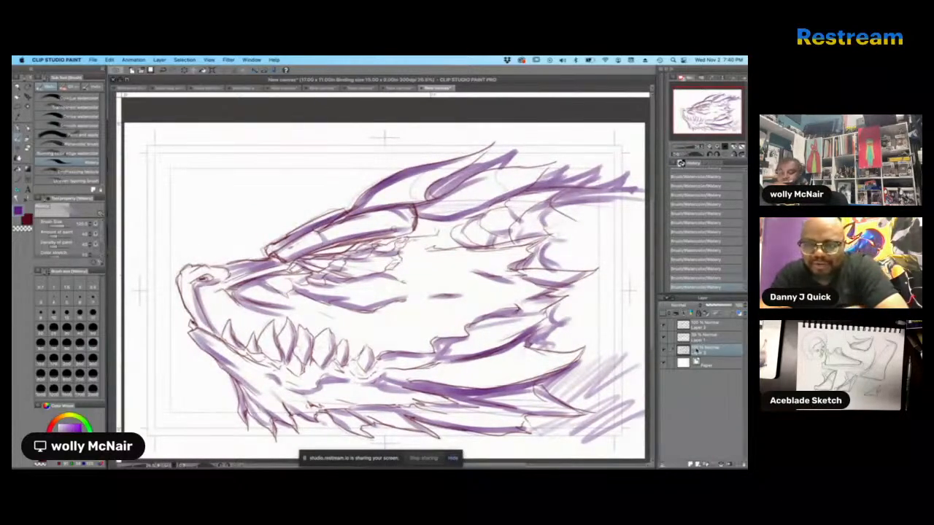
- Lower the opacity of the purple shading layer, Layer 3, and set the line art on Layer 2 to 100% opacity
click(698, 340)
click(703, 326)
click(716, 305)
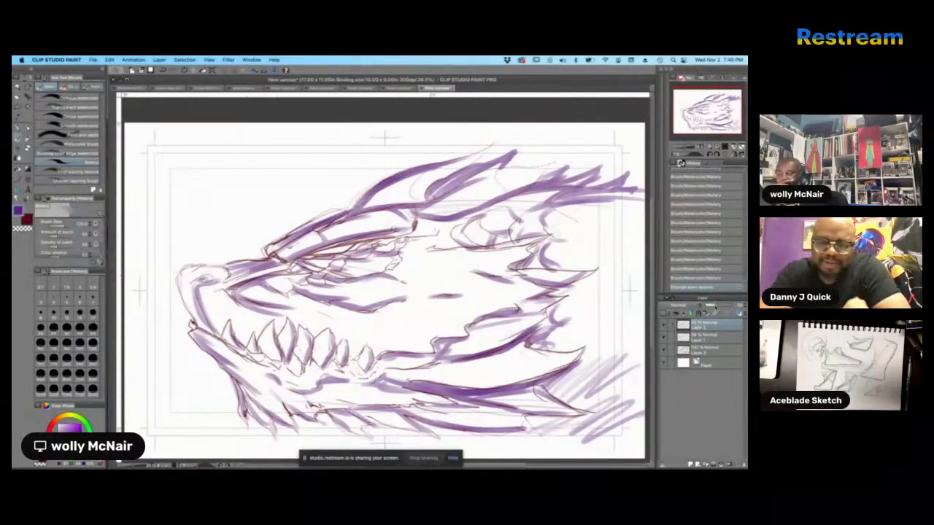
drag(716, 307, 730, 306)
click(708, 350)
scroll(383, 277, down, 2)
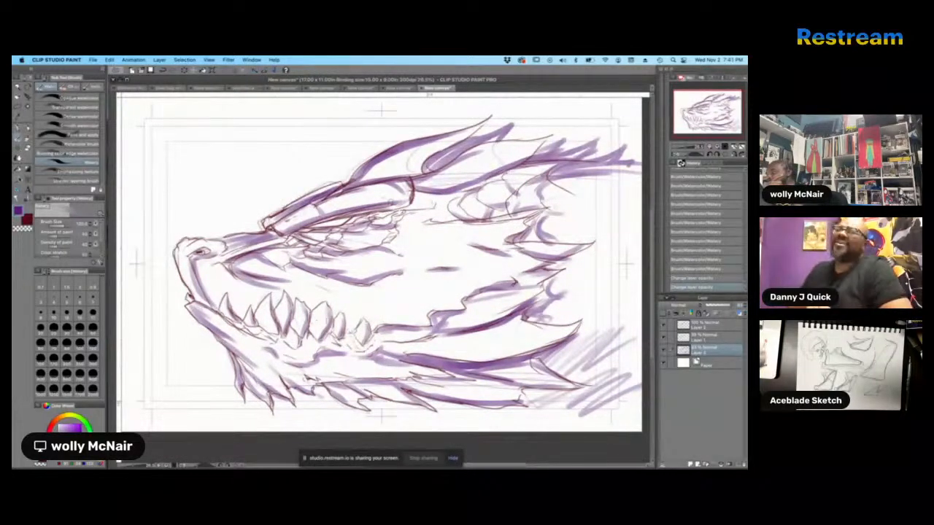
- On a new layer beneath the drawing, draw a large purple circle around the front of the head and erase the arc crossing the head
click(17, 128)
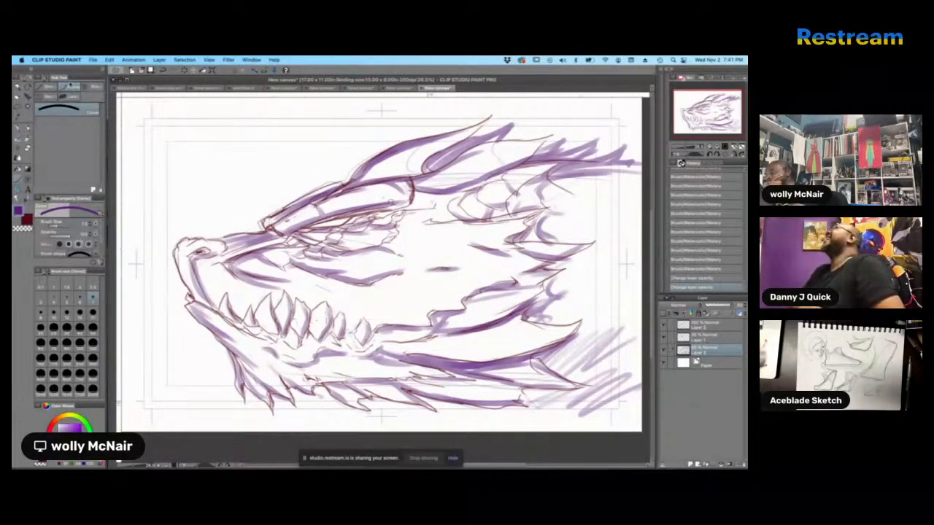
click(53, 88)
click(61, 174)
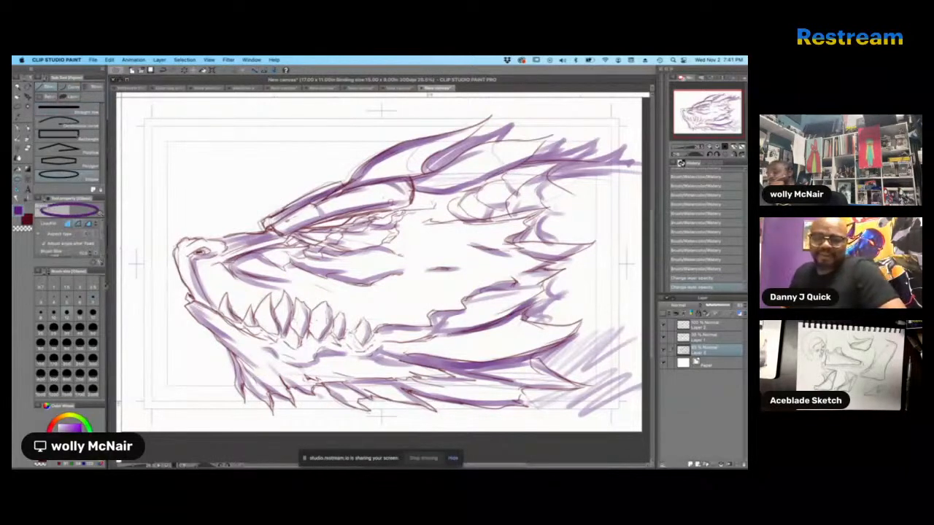
click(691, 463)
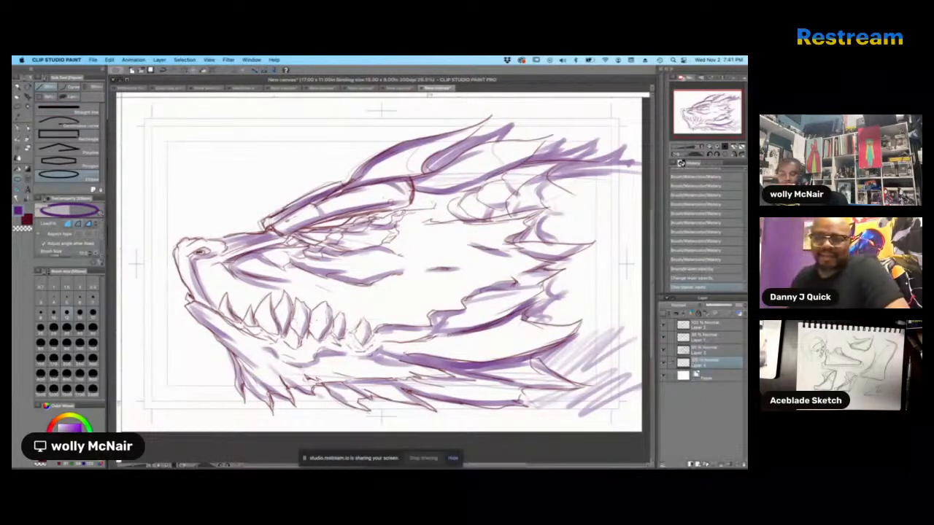
drag(160, 119, 465, 423)
key(p)
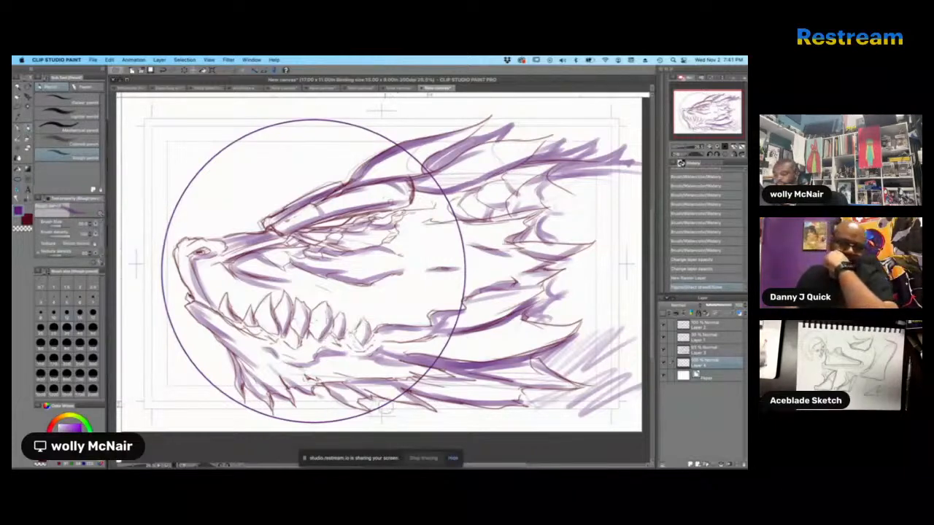
mouse_move(391, 403)
mouse_down()
mouse_move(427, 372)
mouse_move(462, 288)
mouse_move(461, 243)
mouse_move(442, 191)
mouse_move(397, 148)
mouse_up()
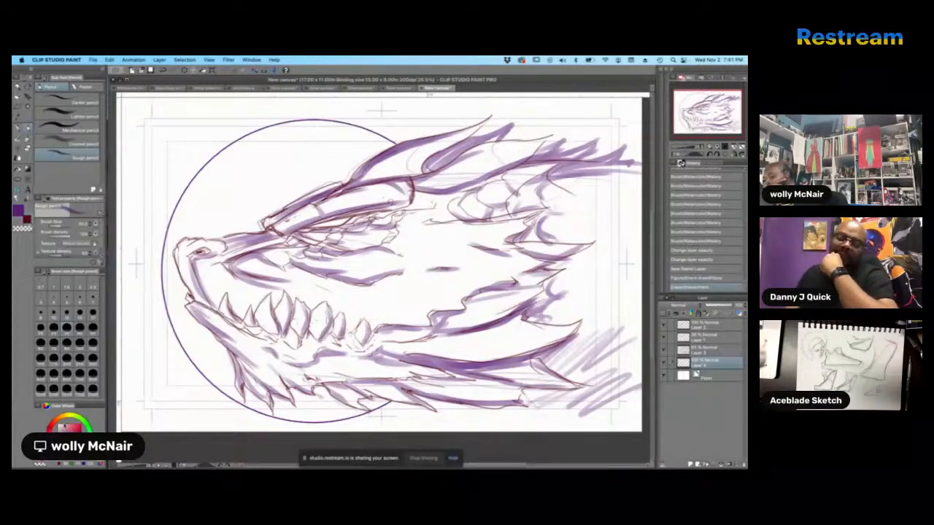
- Hatch the circle behind the head with golden-brown watercolor strokes above the brow, in front of the muzzle and below the jaw
click(81, 426)
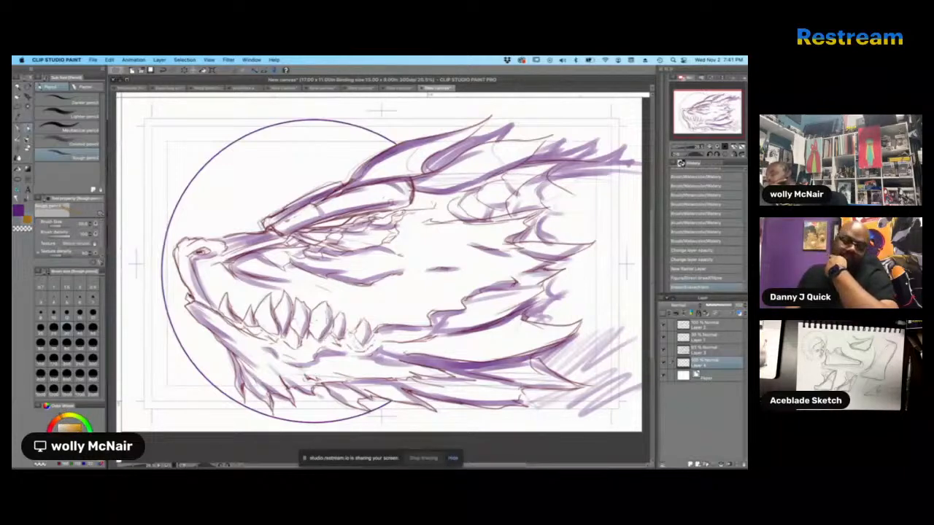
click(19, 137)
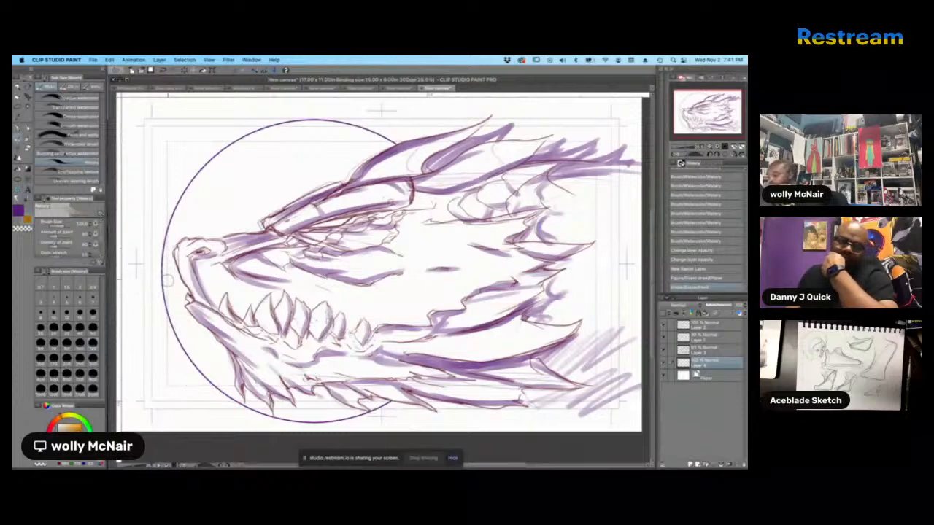
mouse_move(168, 280)
mouse_down()
mouse_move(181, 329)
mouse_move(209, 376)
mouse_up()
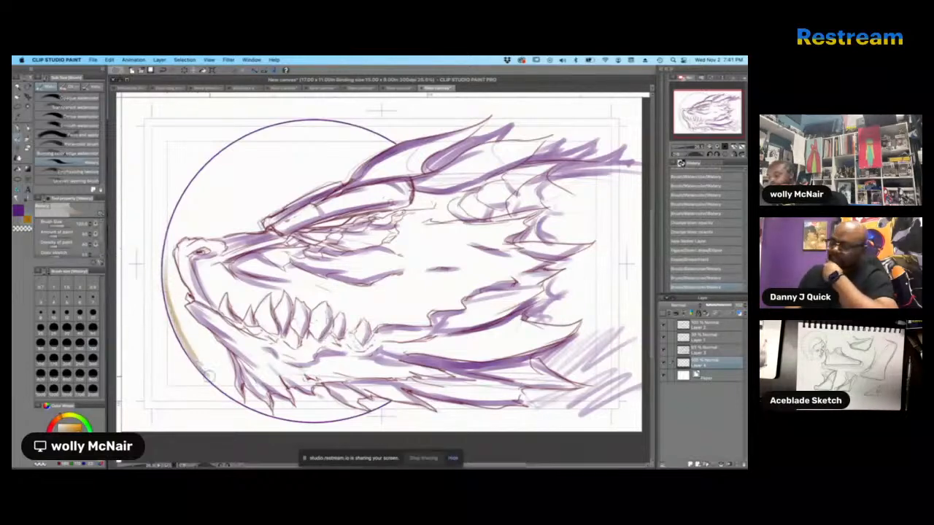
drag(169, 296, 237, 399)
mouse_move(205, 371)
mouse_down()
mouse_move(170, 299)
mouse_move(219, 383)
mouse_move(186, 324)
mouse_move(210, 362)
mouse_move(192, 327)
mouse_move(223, 357)
mouse_move(195, 330)
mouse_move(169, 271)
mouse_move(188, 198)
mouse_move(205, 187)
mouse_move(178, 235)
mouse_move(218, 165)
mouse_move(202, 188)
mouse_move(276, 133)
mouse_move(182, 217)
mouse_move(271, 150)
mouse_move(230, 170)
mouse_move(320, 120)
mouse_move(230, 186)
mouse_move(314, 144)
mouse_move(215, 208)
mouse_move(310, 157)
mouse_move(241, 205)
mouse_move(243, 213)
mouse_move(353, 156)
mouse_up()
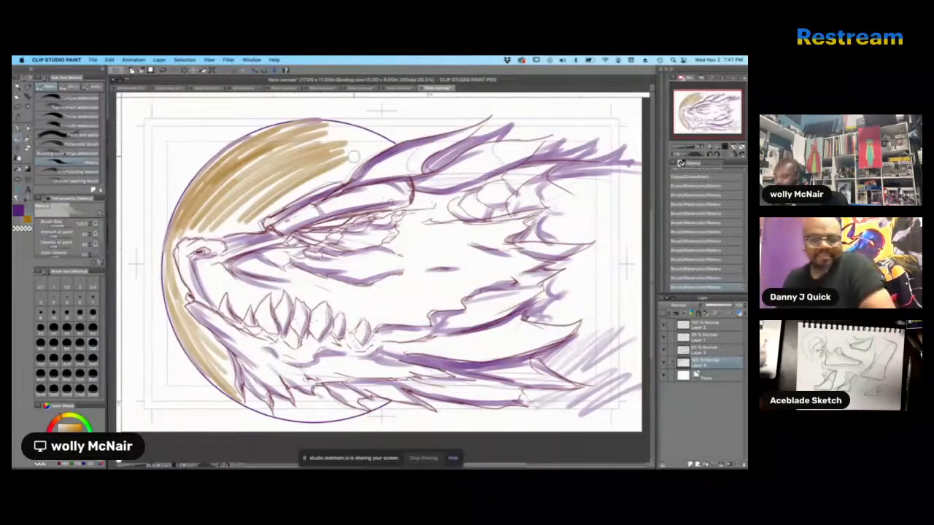
mouse_move(342, 410)
mouse_down()
mouse_move(300, 412)
mouse_move(321, 415)
mouse_move(304, 400)
mouse_move(343, 394)
mouse_up()
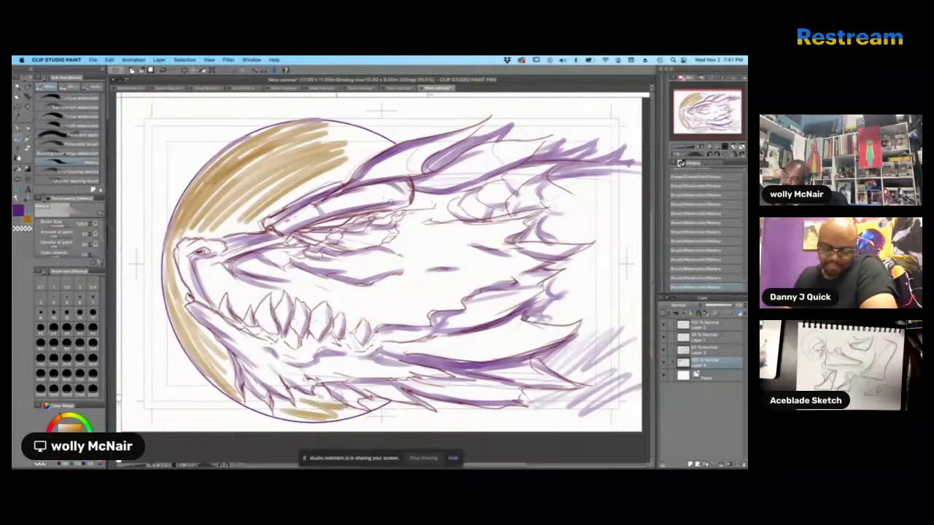
drag(314, 132, 368, 143)
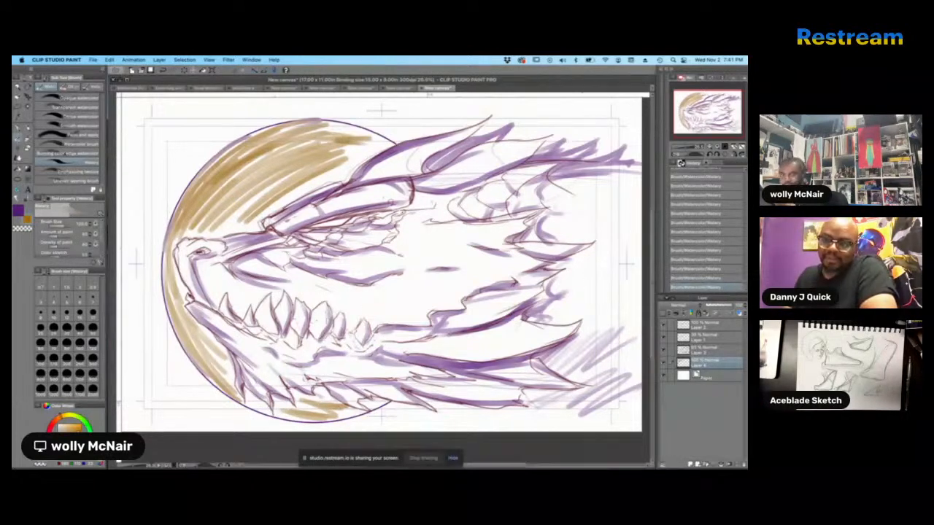
key(super+minus)
key(super+minus)
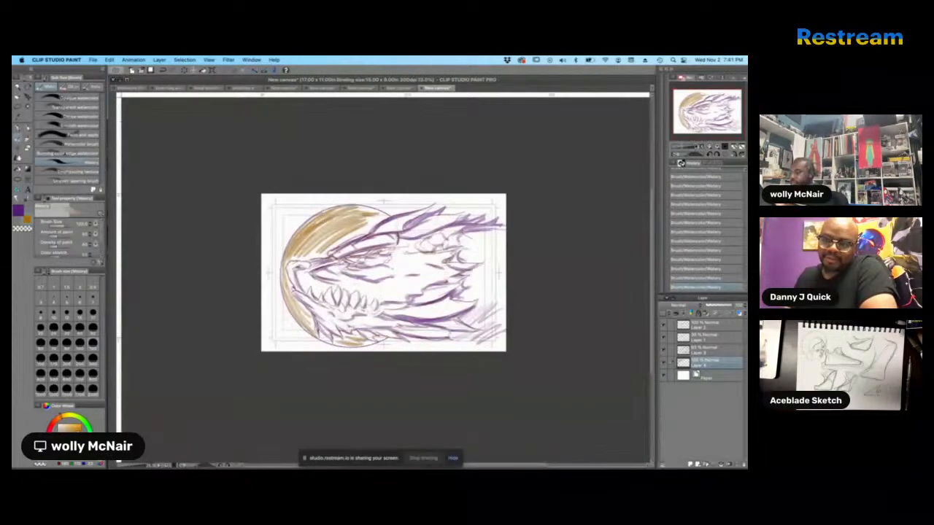
key(super+plus)
key(super+plus)
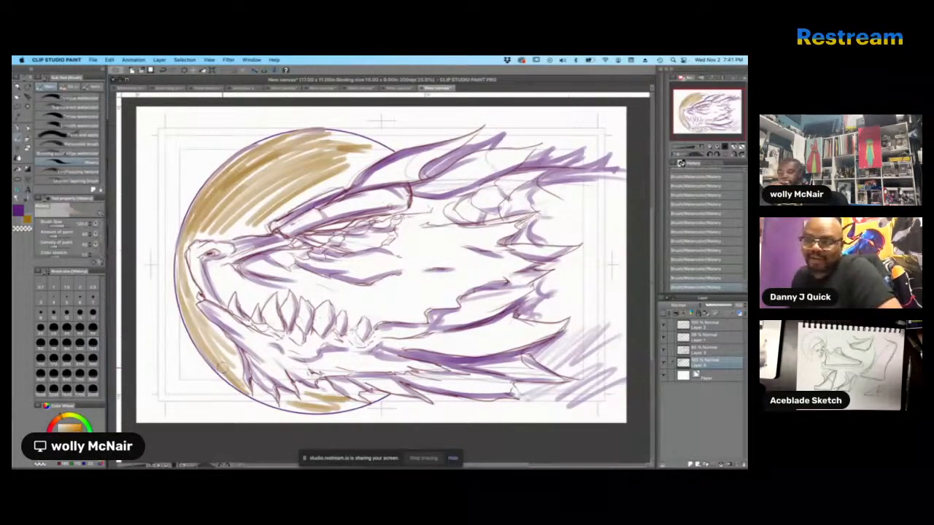
- In the canvas with the seated ring-tailed animal, add a new layer and pencil a tall rounded torso above the branch's far end
click(397, 87)
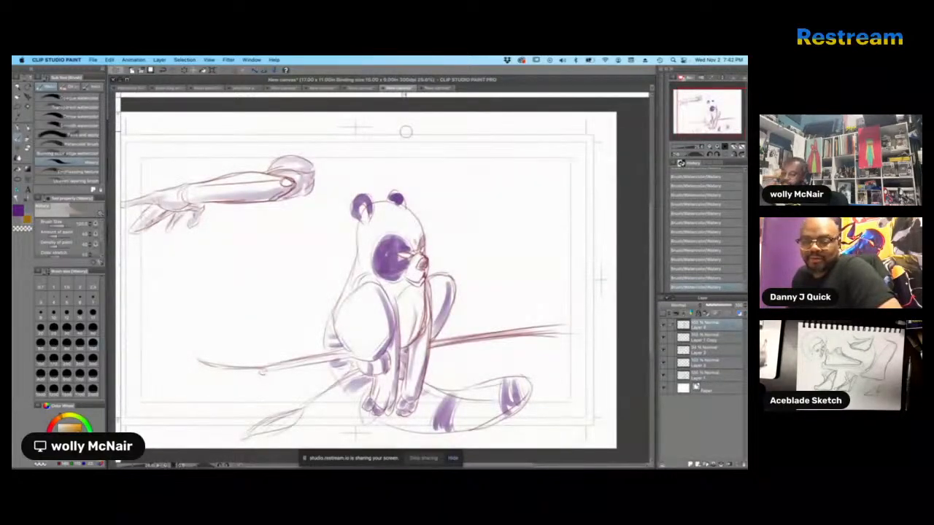
key(p)
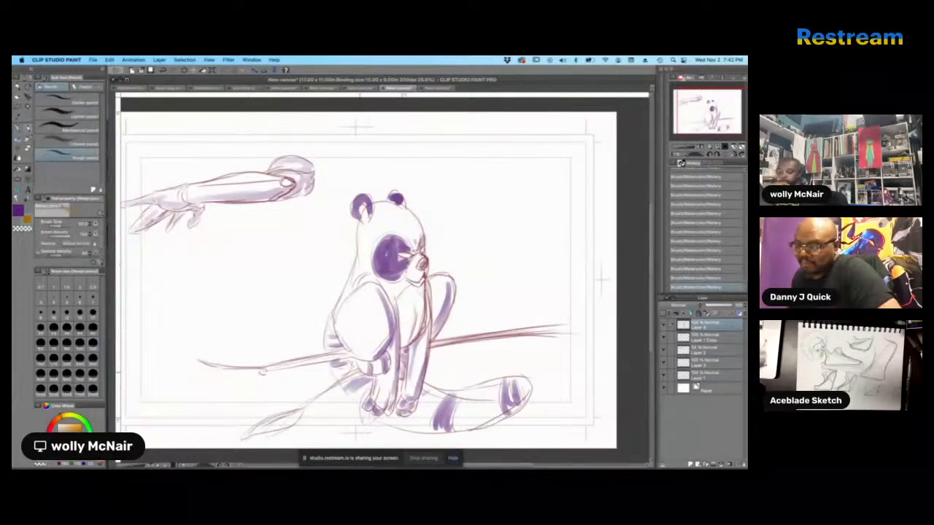
click(688, 463)
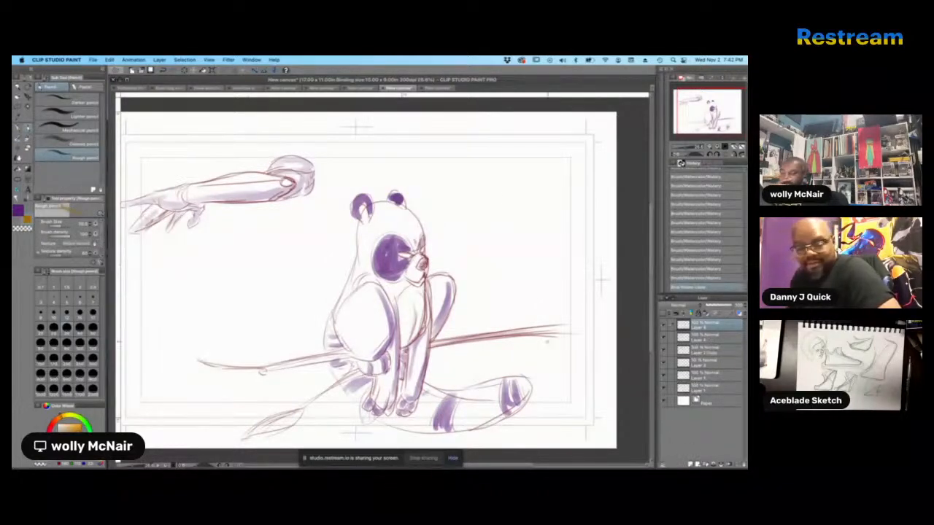
drag(517, 203, 507, 207)
mouse_move(525, 204)
mouse_down()
mouse_move(500, 215)
mouse_move(500, 291)
mouse_up()
mouse_move(509, 205)
mouse_down()
mouse_move(526, 205)
mouse_move(537, 232)
mouse_up()
drag(537, 221, 538, 272)
mouse_move(539, 252)
mouse_down()
mouse_move(536, 290)
mouse_move(495, 306)
mouse_move(506, 332)
mouse_up()
- Sketch two straight legs below the torso so that the figure stands on the branch
drag(514, 287, 508, 327)
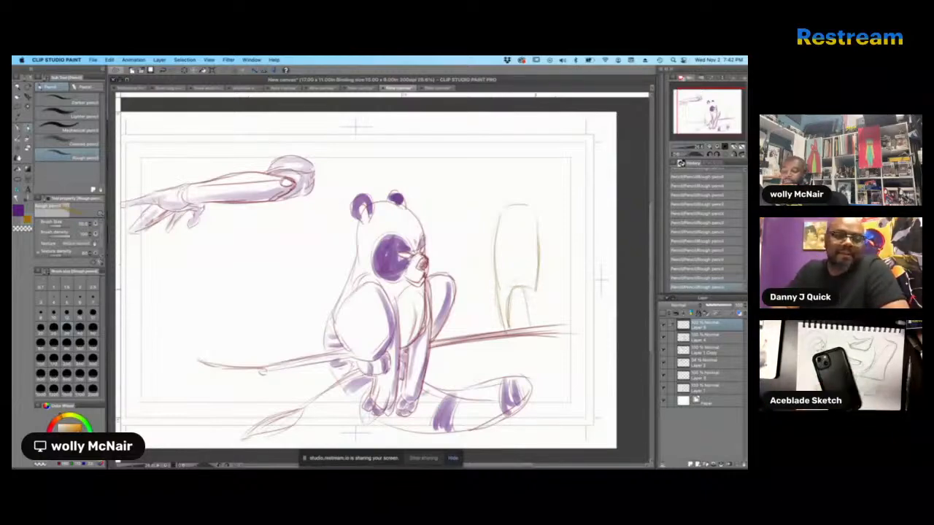
drag(537, 293, 535, 322)
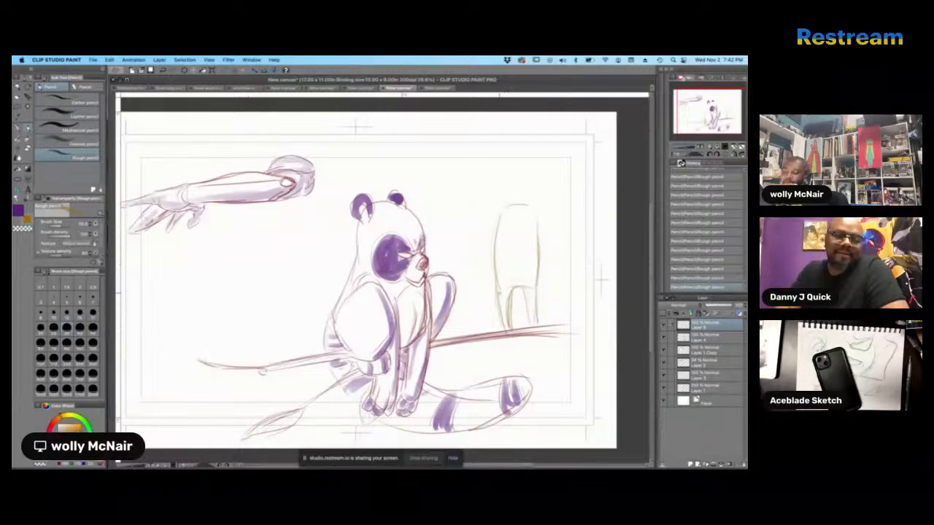
drag(499, 293, 504, 322)
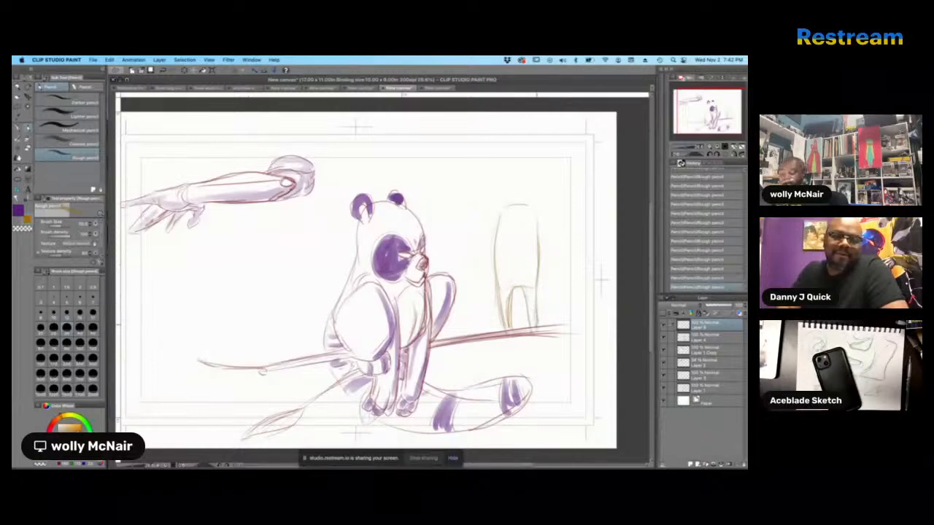
- Move the figure sketch up slightly and extend its legs down to the branch
key(k)
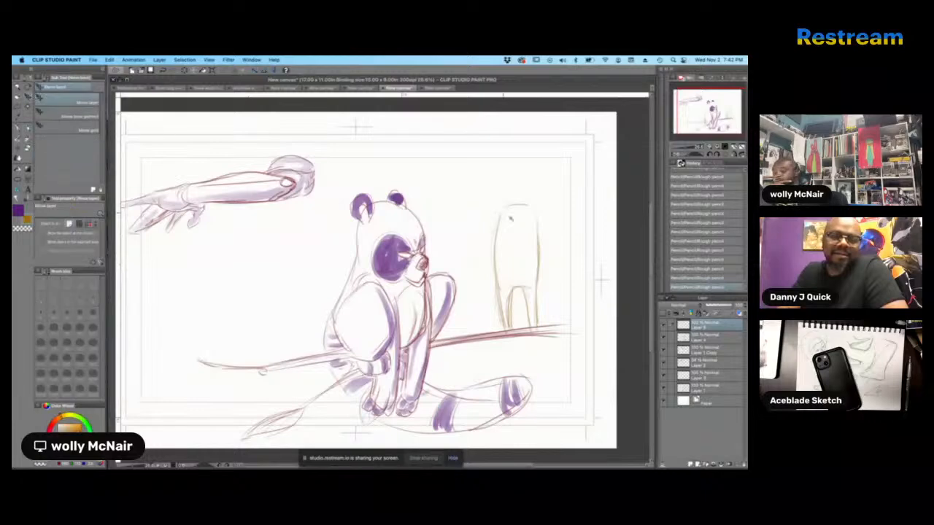
drag(525, 237, 525, 228)
key(p)
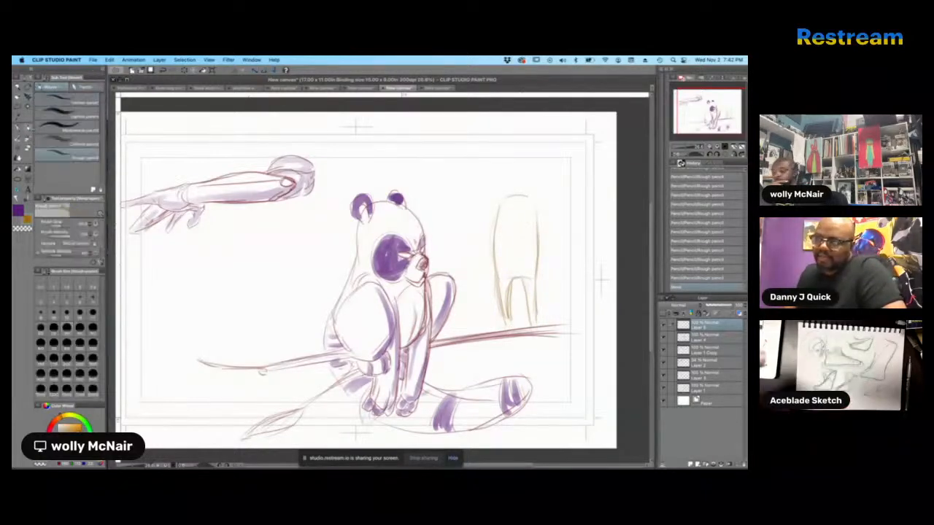
drag(500, 298, 508, 326)
mouse_move(508, 291)
mouse_down()
mouse_move(512, 327)
mouse_move(531, 322)
mouse_up()
drag(536, 290, 539, 325)
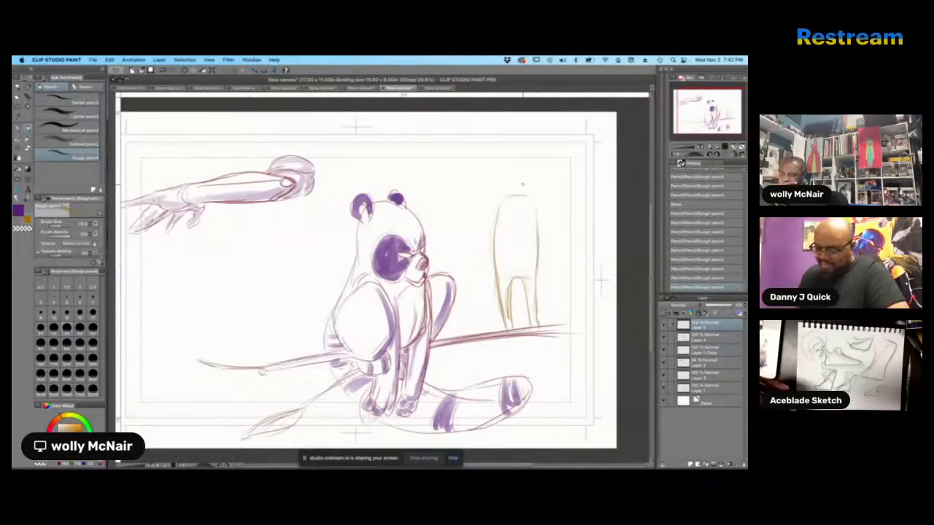
- Sketch a small head on the standing figure and a large cape billowing back from its shoulders with a ragged hem
drag(514, 190, 506, 197)
mouse_move(514, 188)
mouse_down()
mouse_move(503, 197)
mouse_move(534, 180)
mouse_up()
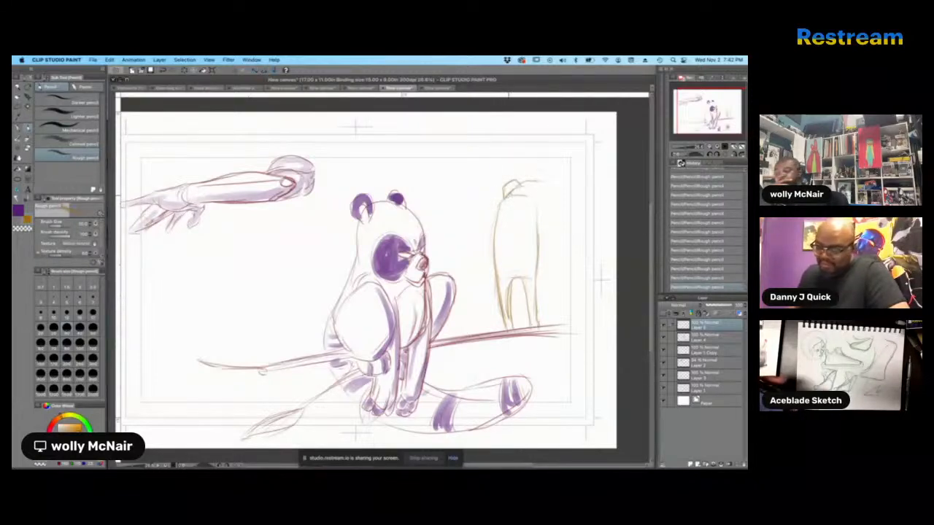
drag(522, 211, 570, 234)
mouse_move(513, 213)
mouse_down()
mouse_move(533, 220)
mouse_move(578, 203)
mouse_move(615, 213)
mouse_up()
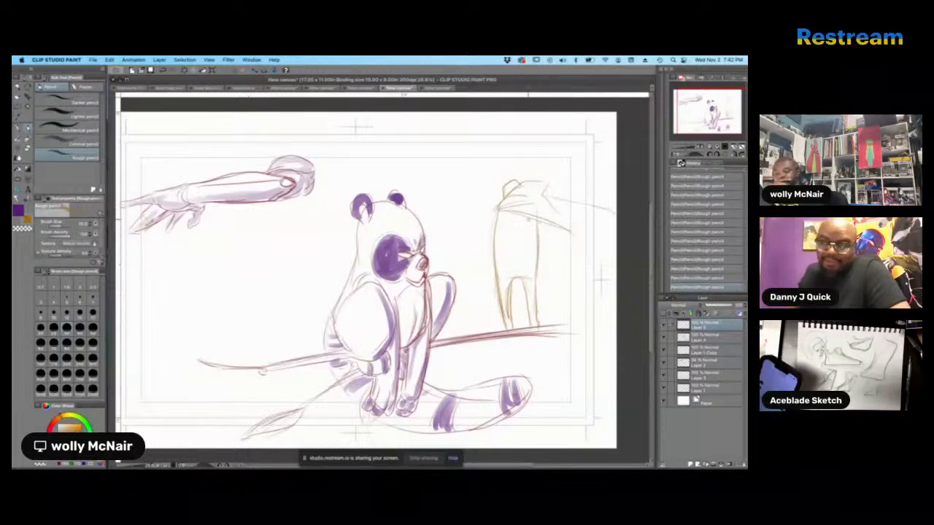
mouse_move(540, 222)
mouse_down()
mouse_move(569, 253)
mouse_move(577, 293)
mouse_move(571, 256)
mouse_move(614, 251)
mouse_up()
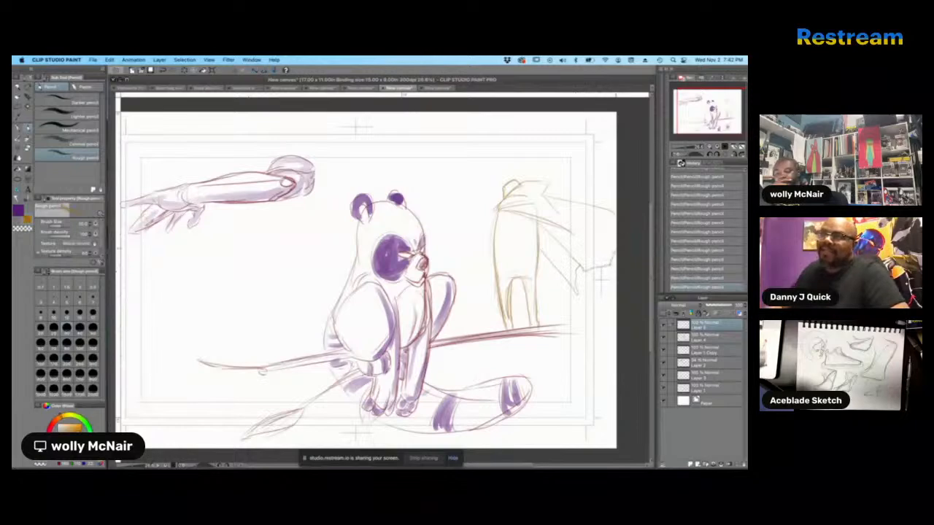
- Strengthen the figure's torso outline and rough in the chest lines and a waistband across the body
drag(499, 211, 497, 282)
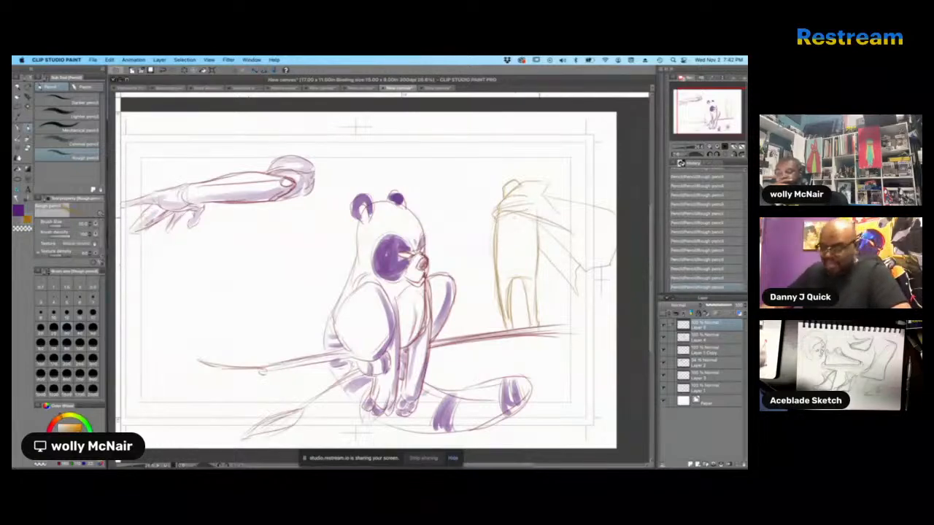
mouse_move(502, 217)
mouse_down()
mouse_move(531, 224)
mouse_move(537, 271)
mouse_up()
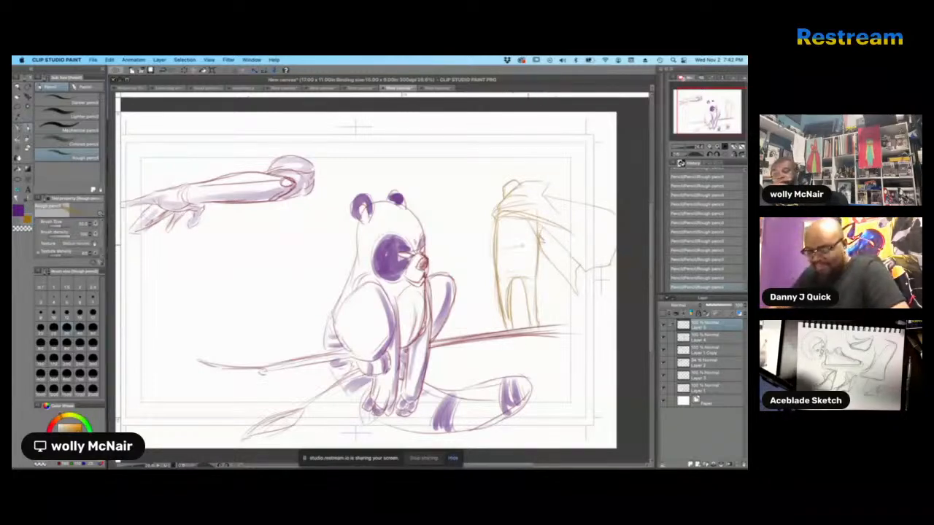
mouse_move(537, 245)
mouse_down()
mouse_move(503, 249)
mouse_move(501, 292)
mouse_up()
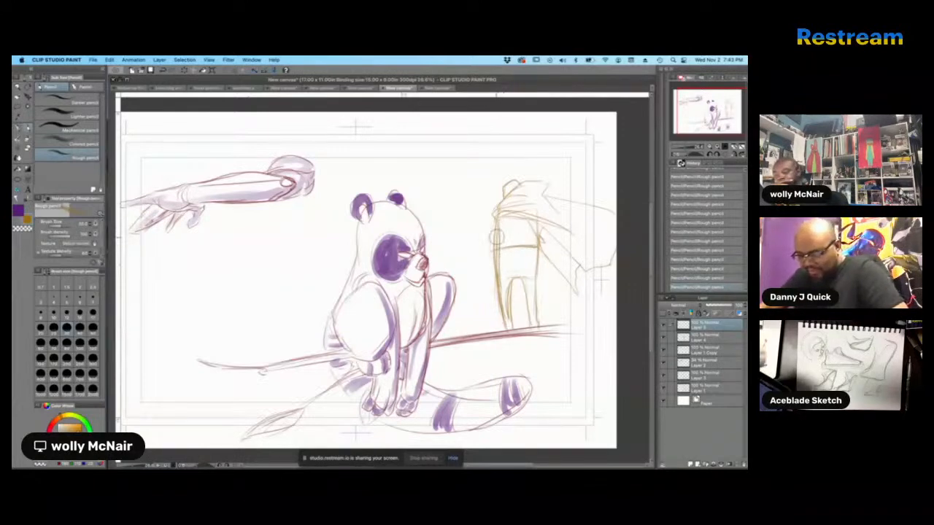
- Erase the stray outer line beside the standing figure's torso and redraw both side contours of the body
drag(494, 228, 497, 320)
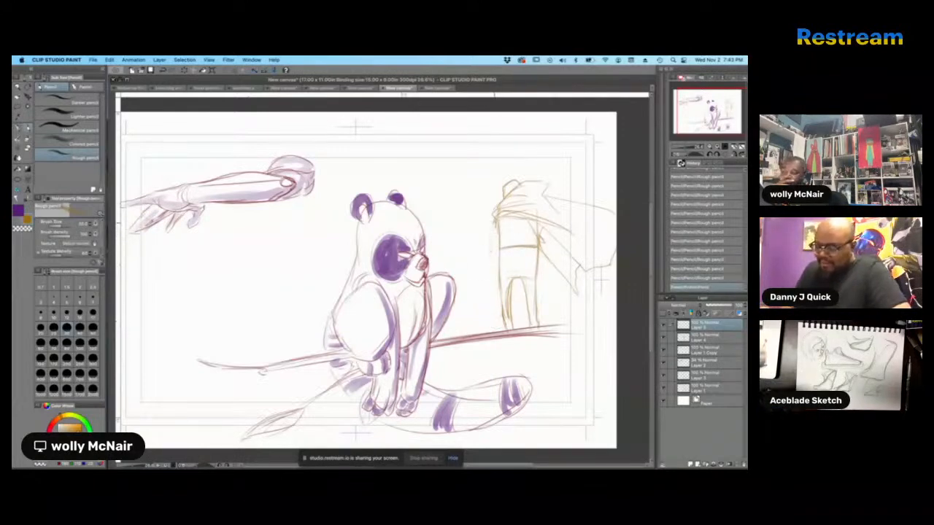
mouse_move(498, 218)
mouse_down()
mouse_move(501, 268)
mouse_move(490, 231)
mouse_move(499, 246)
mouse_up()
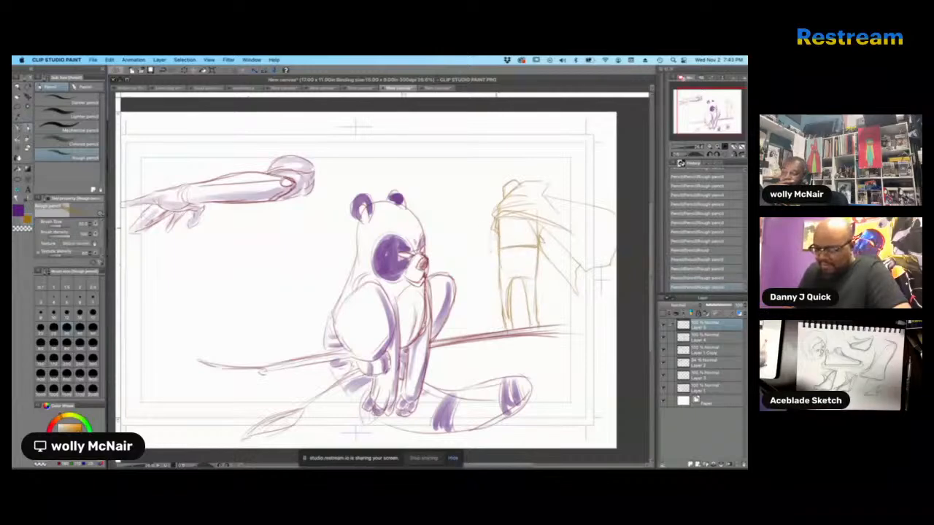
drag(539, 223, 538, 250)
drag(539, 248, 536, 272)
- Sketch a bent arm across the figure's chest with the hand raised in front, and try a long diagonal line from the hand
drag(506, 218, 515, 220)
mouse_move(508, 218)
mouse_down()
mouse_move(508, 254)
mouse_move(516, 223)
mouse_up()
mouse_move(514, 221)
mouse_down()
mouse_move(523, 235)
mouse_move(501, 248)
mouse_move(509, 246)
mouse_up()
mouse_move(517, 242)
mouse_down()
mouse_move(491, 256)
mouse_move(500, 255)
mouse_up()
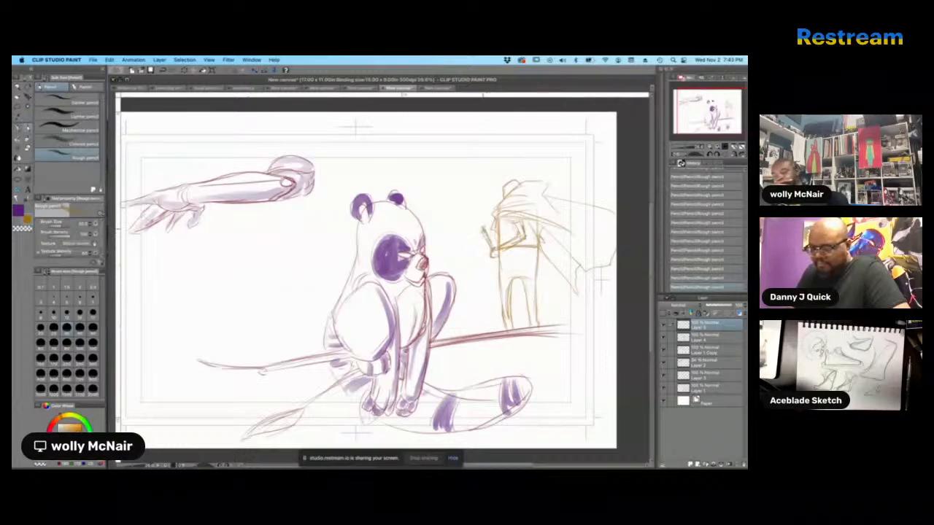
drag(489, 249, 490, 257)
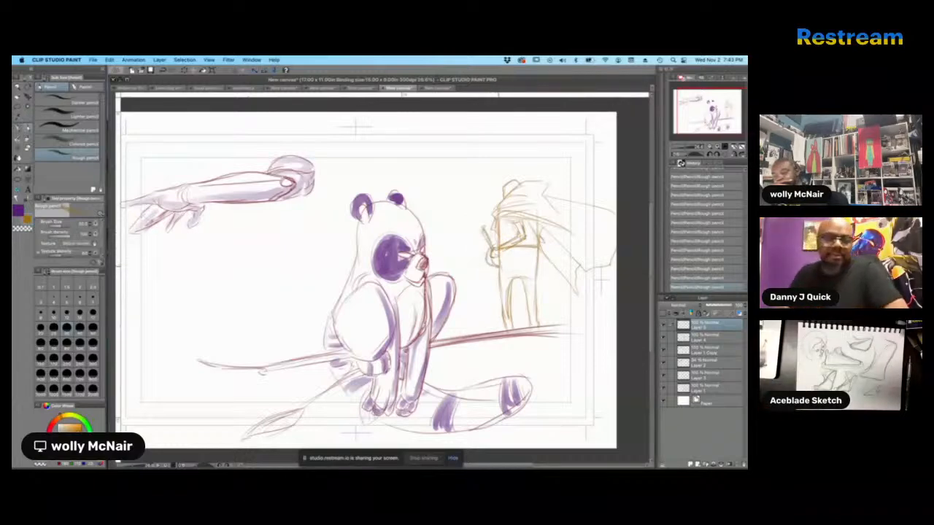
mouse_move(495, 256)
mouse_down()
mouse_move(583, 323)
mouse_move(562, 308)
mouse_up()
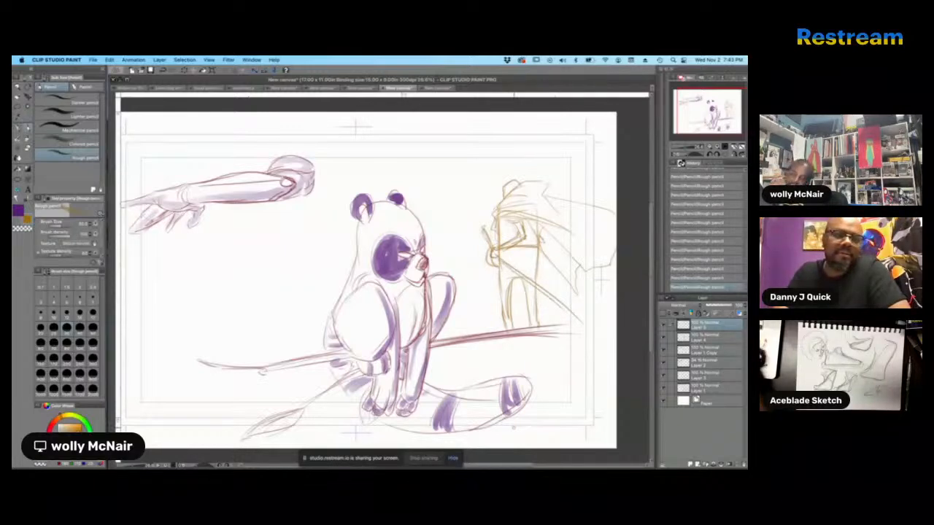
click(688, 271)
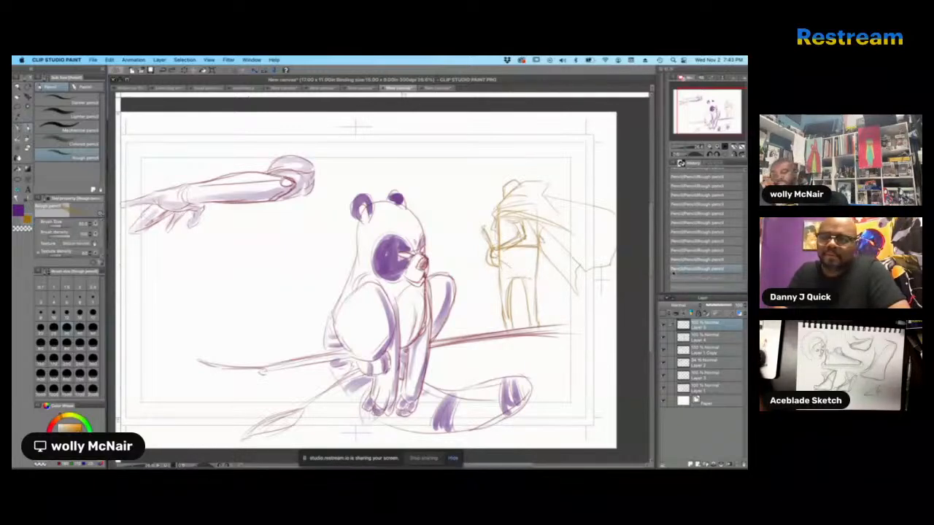
- Refine the figure's legs with inner contour lines and strengthen the crotch and upper thigh lines
drag(499, 259, 520, 304)
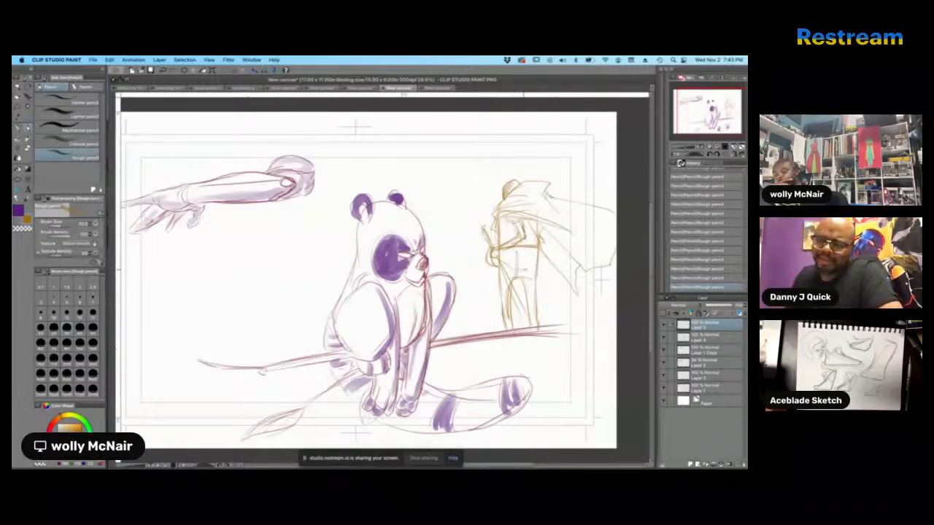
mouse_move(517, 269)
mouse_down()
mouse_move(534, 270)
mouse_move(515, 278)
mouse_move(508, 318)
mouse_up()
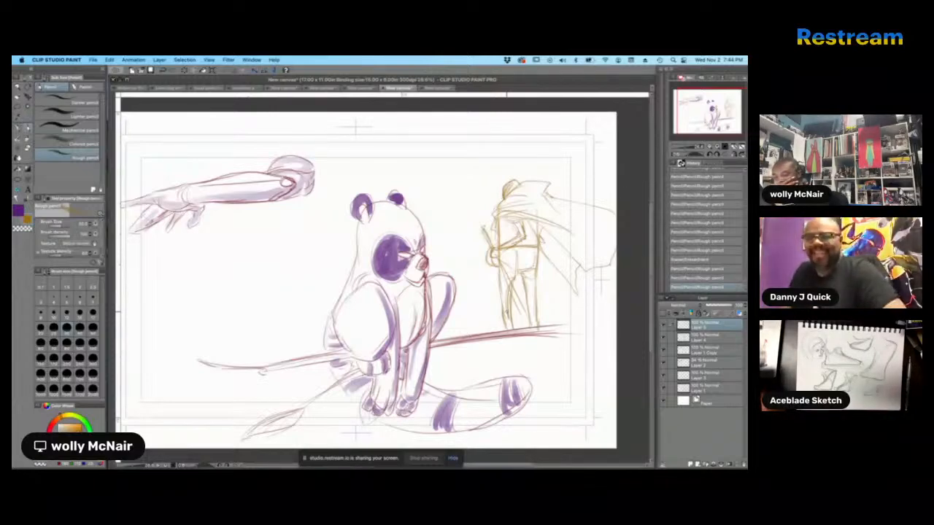
drag(513, 279, 523, 269)
mouse_move(516, 273)
mouse_down()
mouse_move(534, 268)
mouse_move(520, 287)
mouse_up()
drag(527, 281, 531, 303)
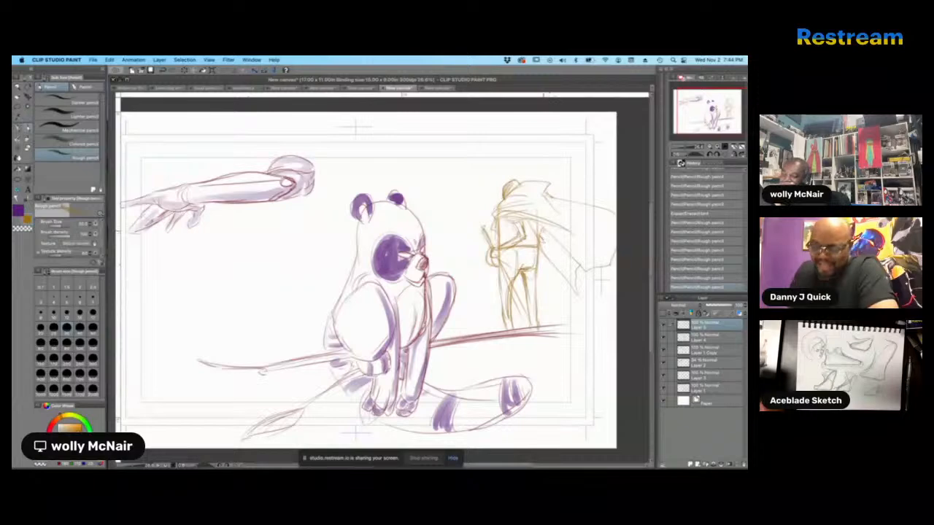
drag(388, 249, 390, 260)
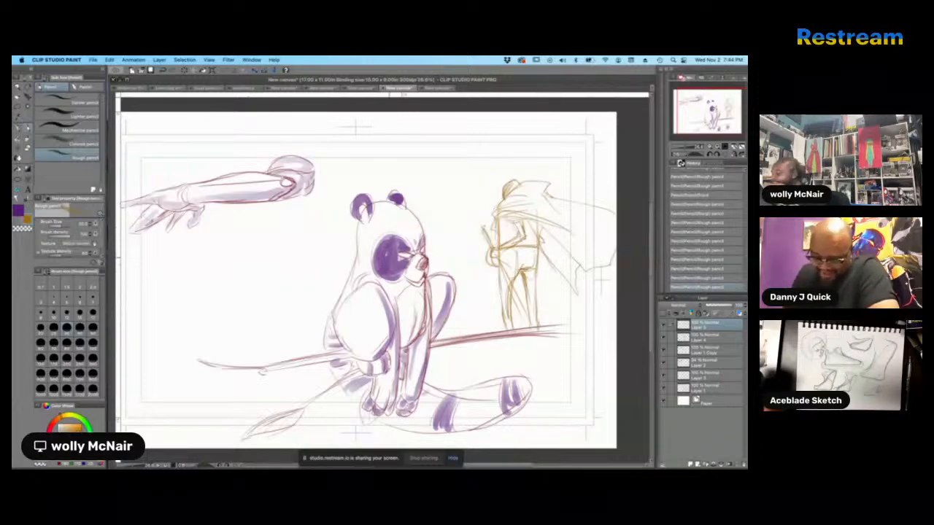
- Add a new layer in Multiply mode and ready the Watery watercolor brush with the purple colour for shading
click(21, 211)
click(19, 139)
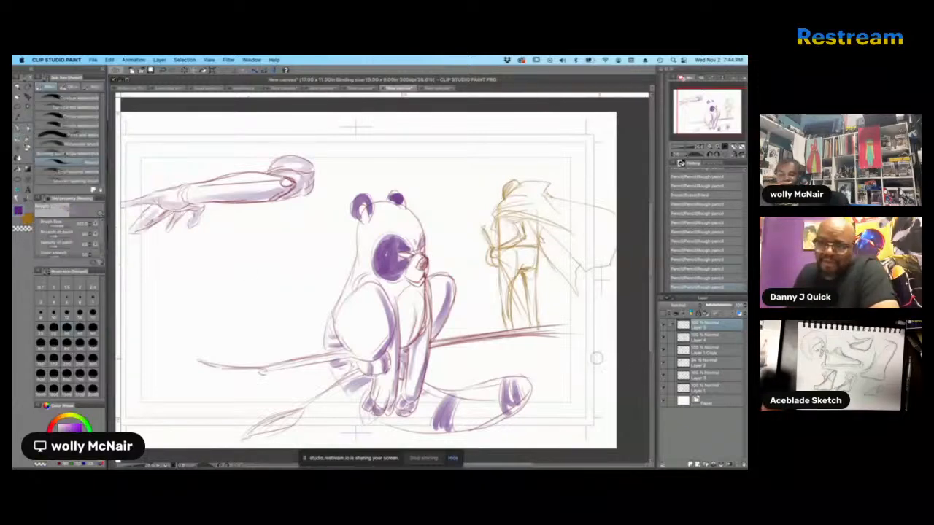
click(690, 464)
click(699, 307)
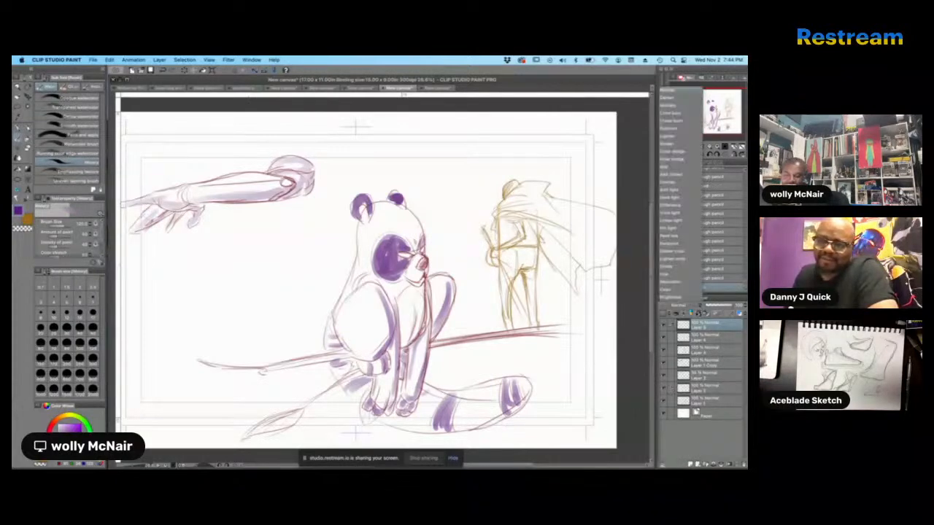
click(671, 105)
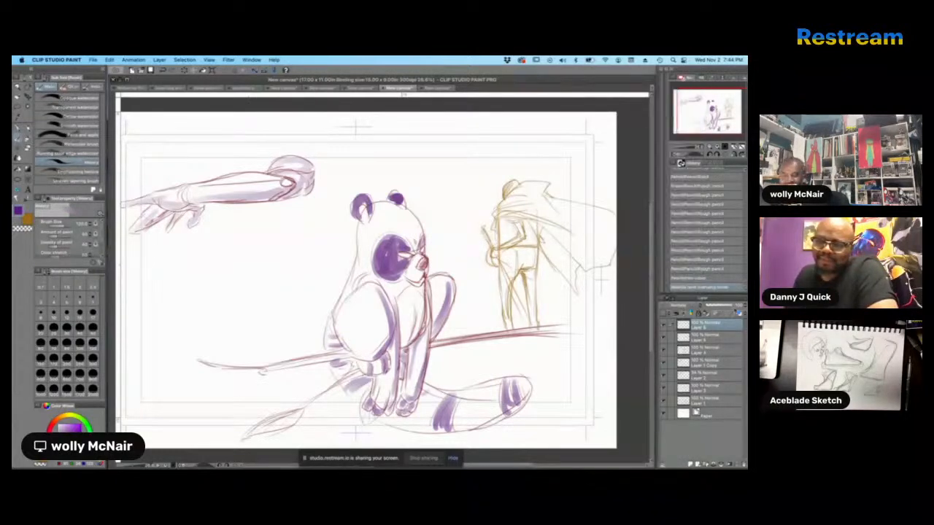
- Shade the underside of the cape, the upper chest and the rear leg of the standing figure in translucent purple
drag(540, 232, 555, 265)
drag(543, 232, 564, 272)
drag(557, 242, 574, 284)
drag(569, 251, 576, 283)
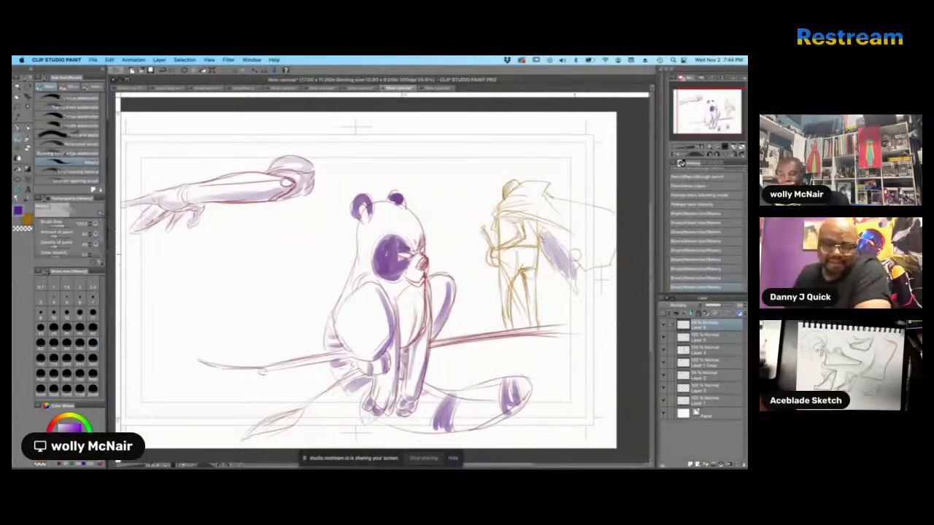
mouse_move(511, 198)
mouse_down()
mouse_move(539, 207)
mouse_move(529, 222)
mouse_up()
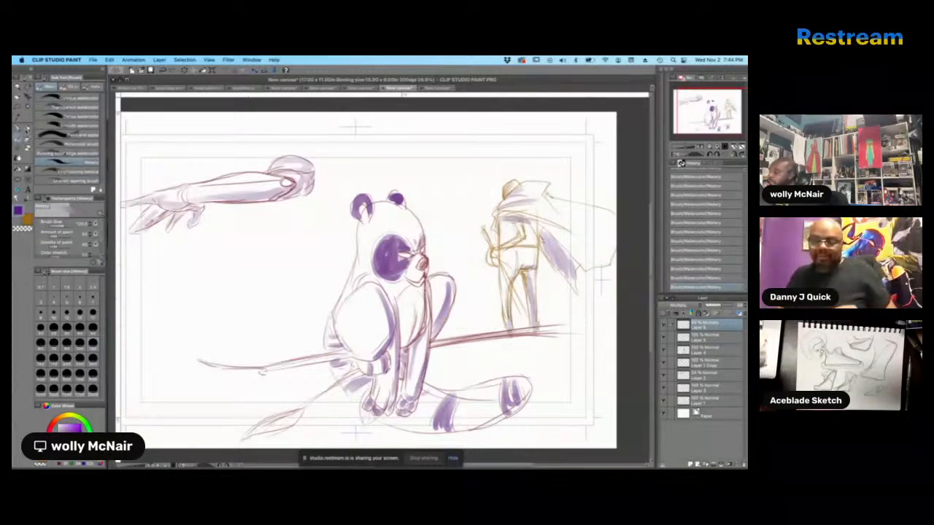
- Letter "I AM ME!!" beside the standing figure's head with the rough pencil and enclose it in a round speech bubble
key(p)
drag(453, 174, 480, 182)
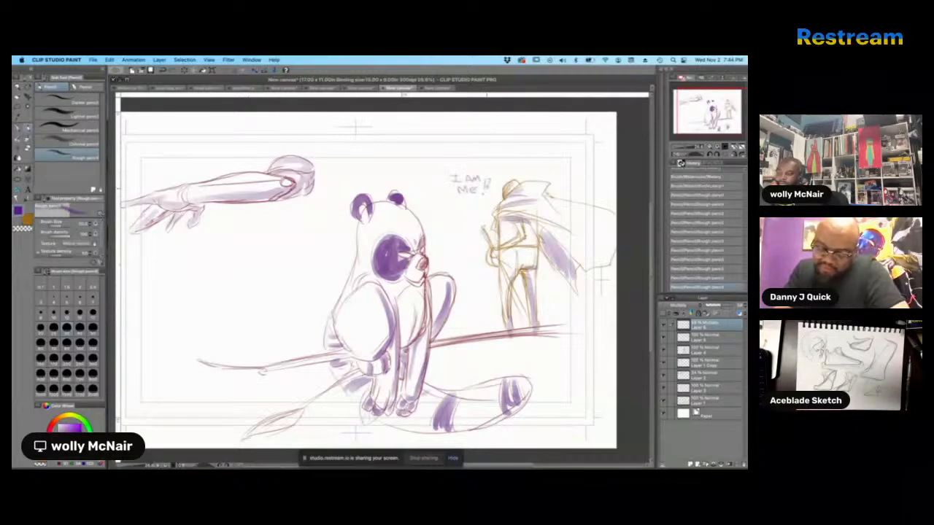
drag(458, 170, 473, 207)
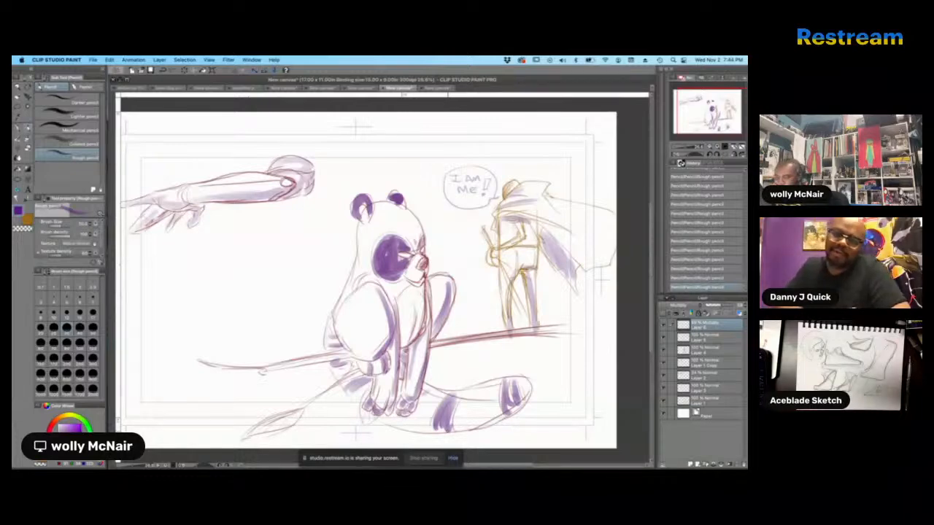
click(18, 140)
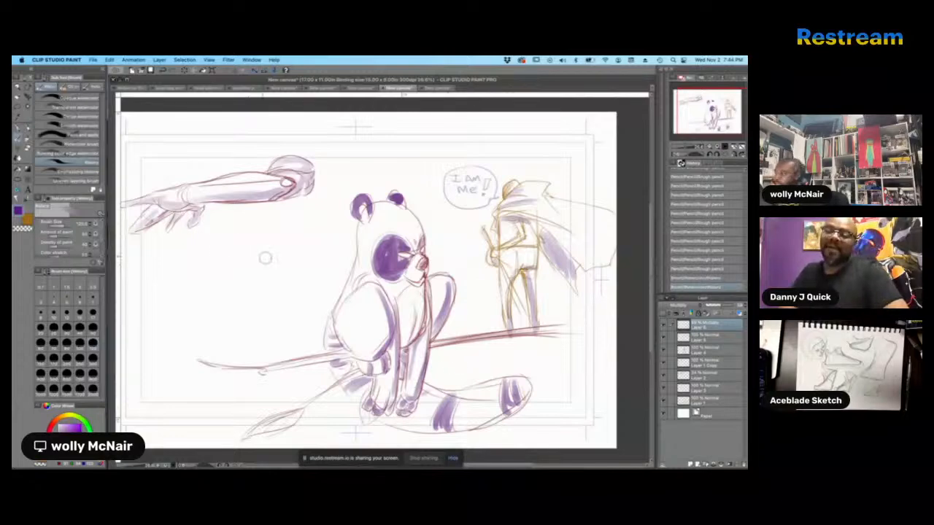
key(p)
scroll(368, 280, down, 1)
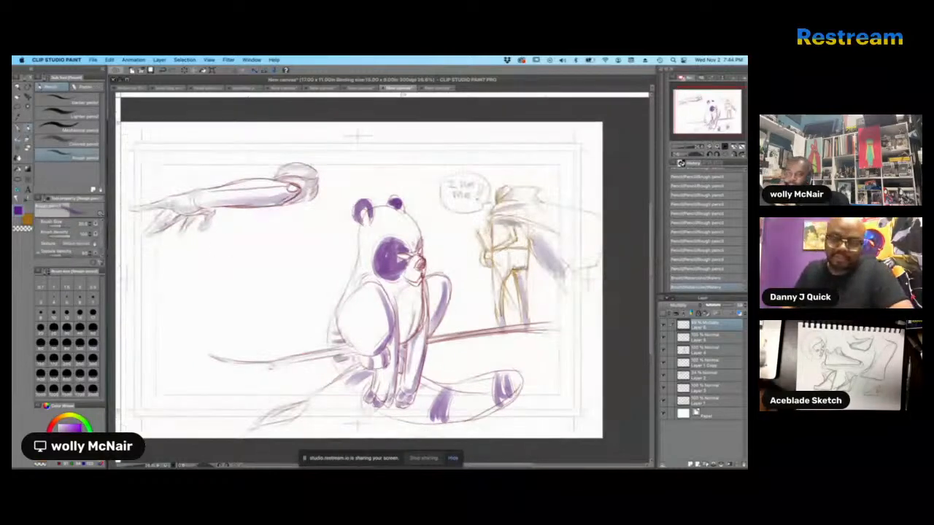
scroll(369, 280, up, 1)
scroll(382, 280, down, 1)
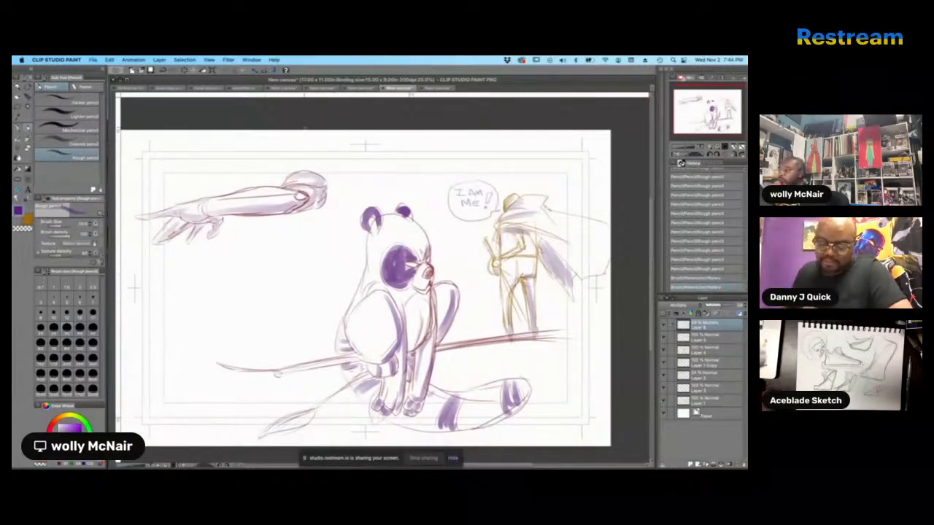
- View the open drawing of the characters seated in a row and the Wolverine drawing
click(206, 88)
click(170, 88)
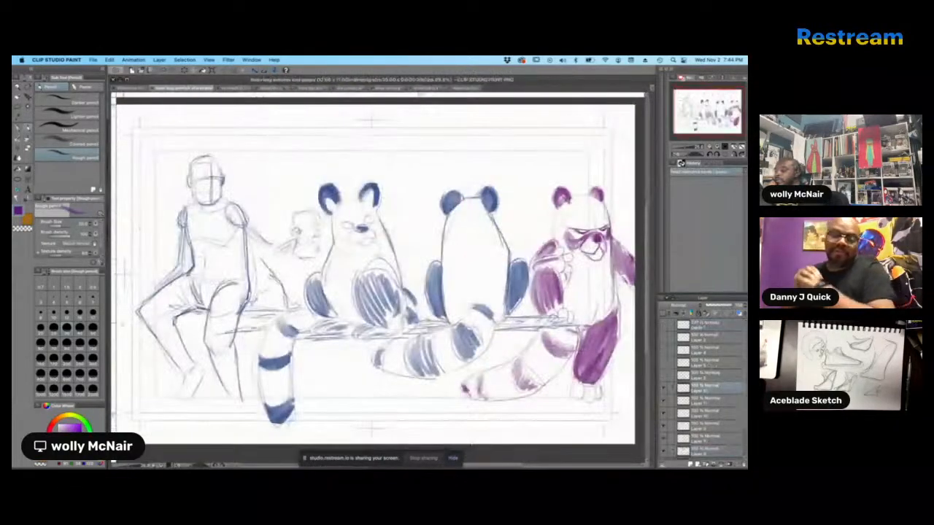
click(133, 89)
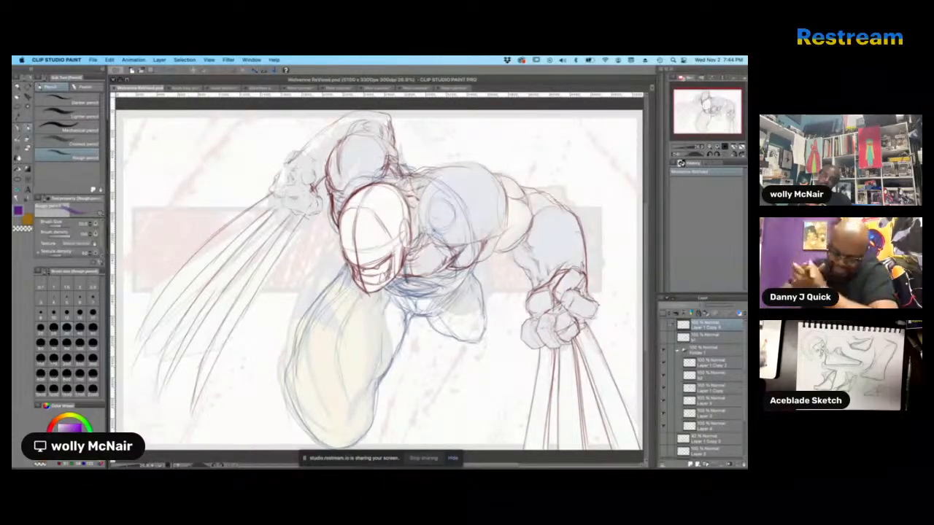
key(super+Tab)
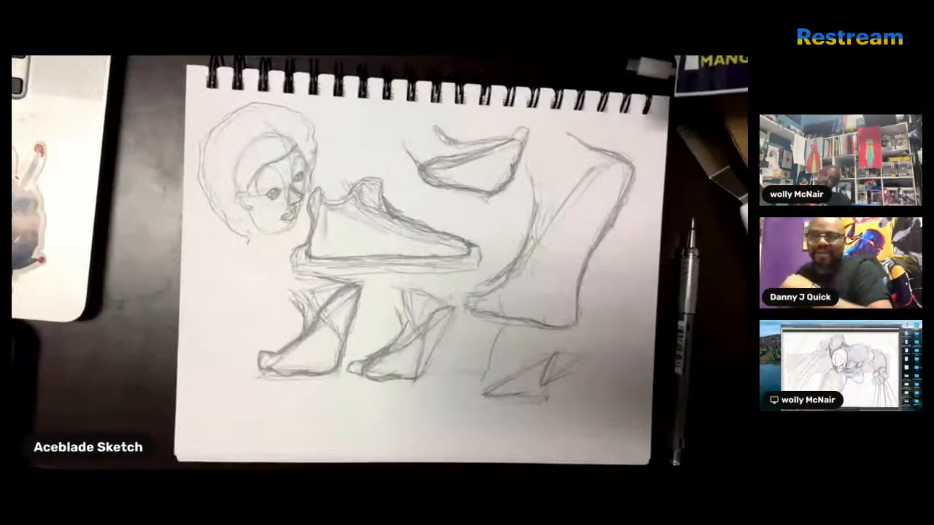